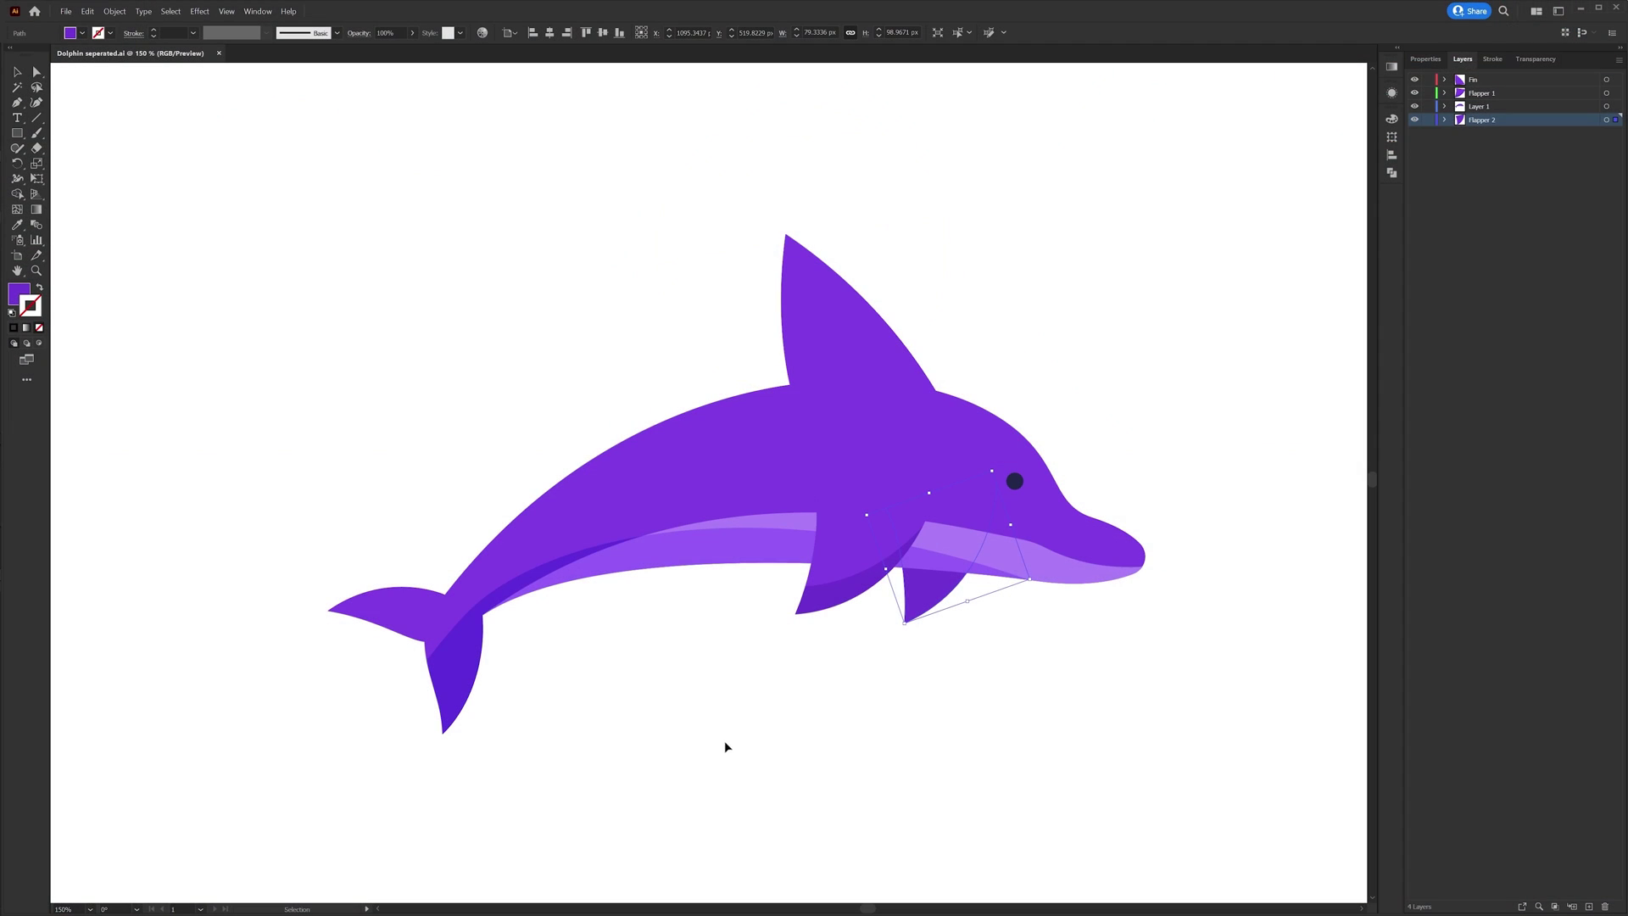
- Examine how the dolphin artwork is split across the Fin, Flapper 1, Layer 1 and Flapper 2 layers
shift+click(1470, 79)
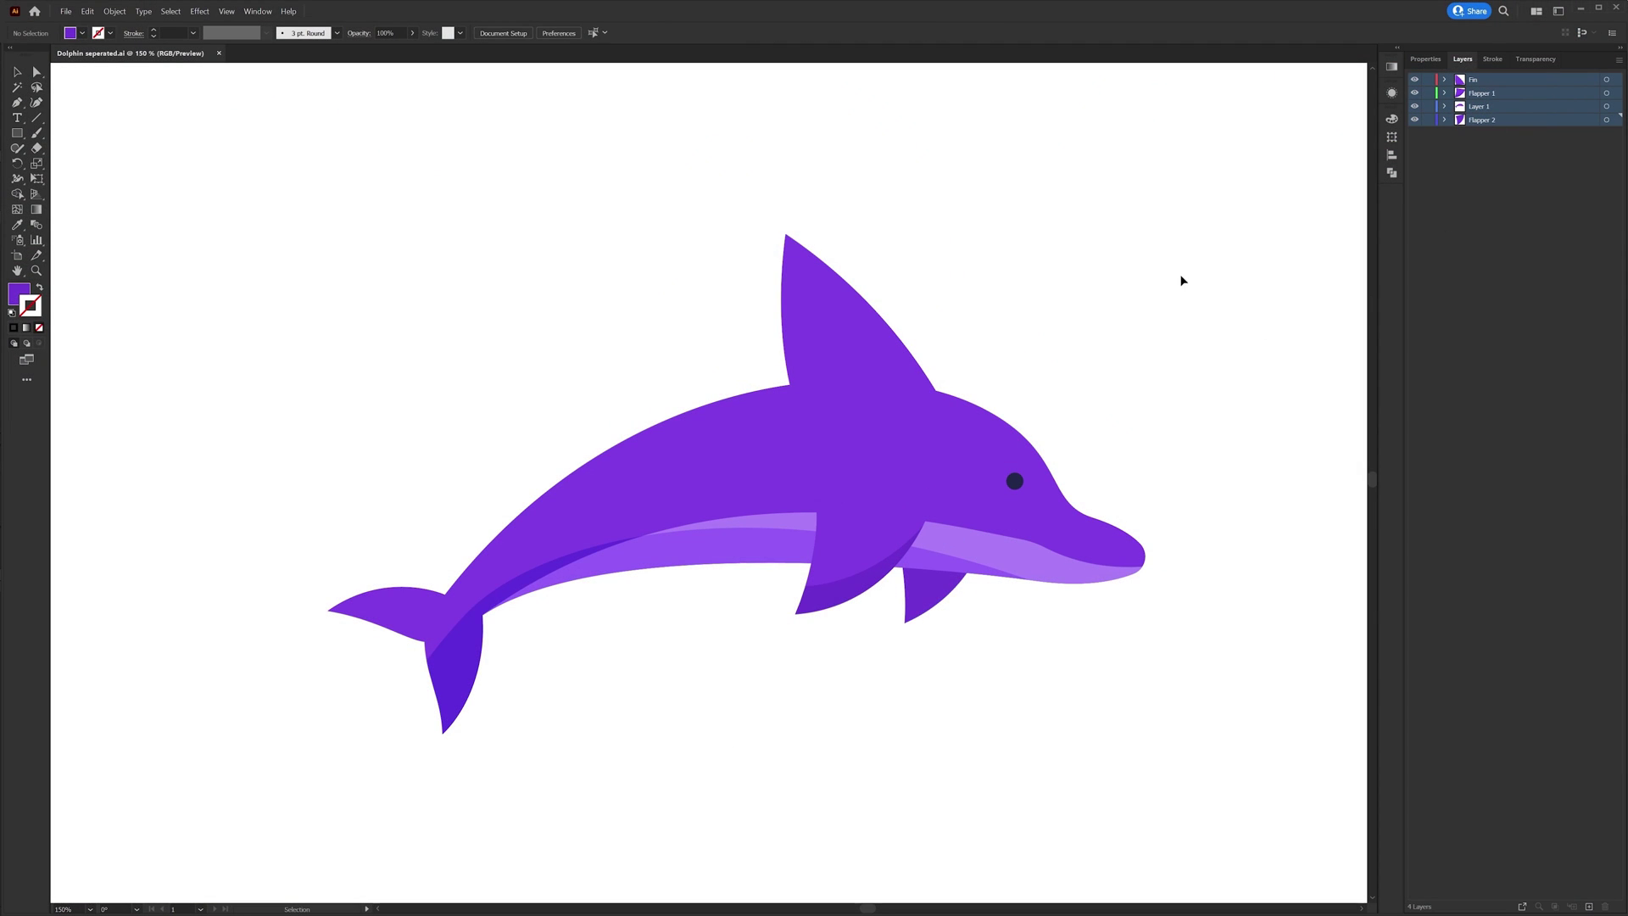
drag(901, 251, 734, 322)
drag(719, 589, 854, 646)
click(929, 594)
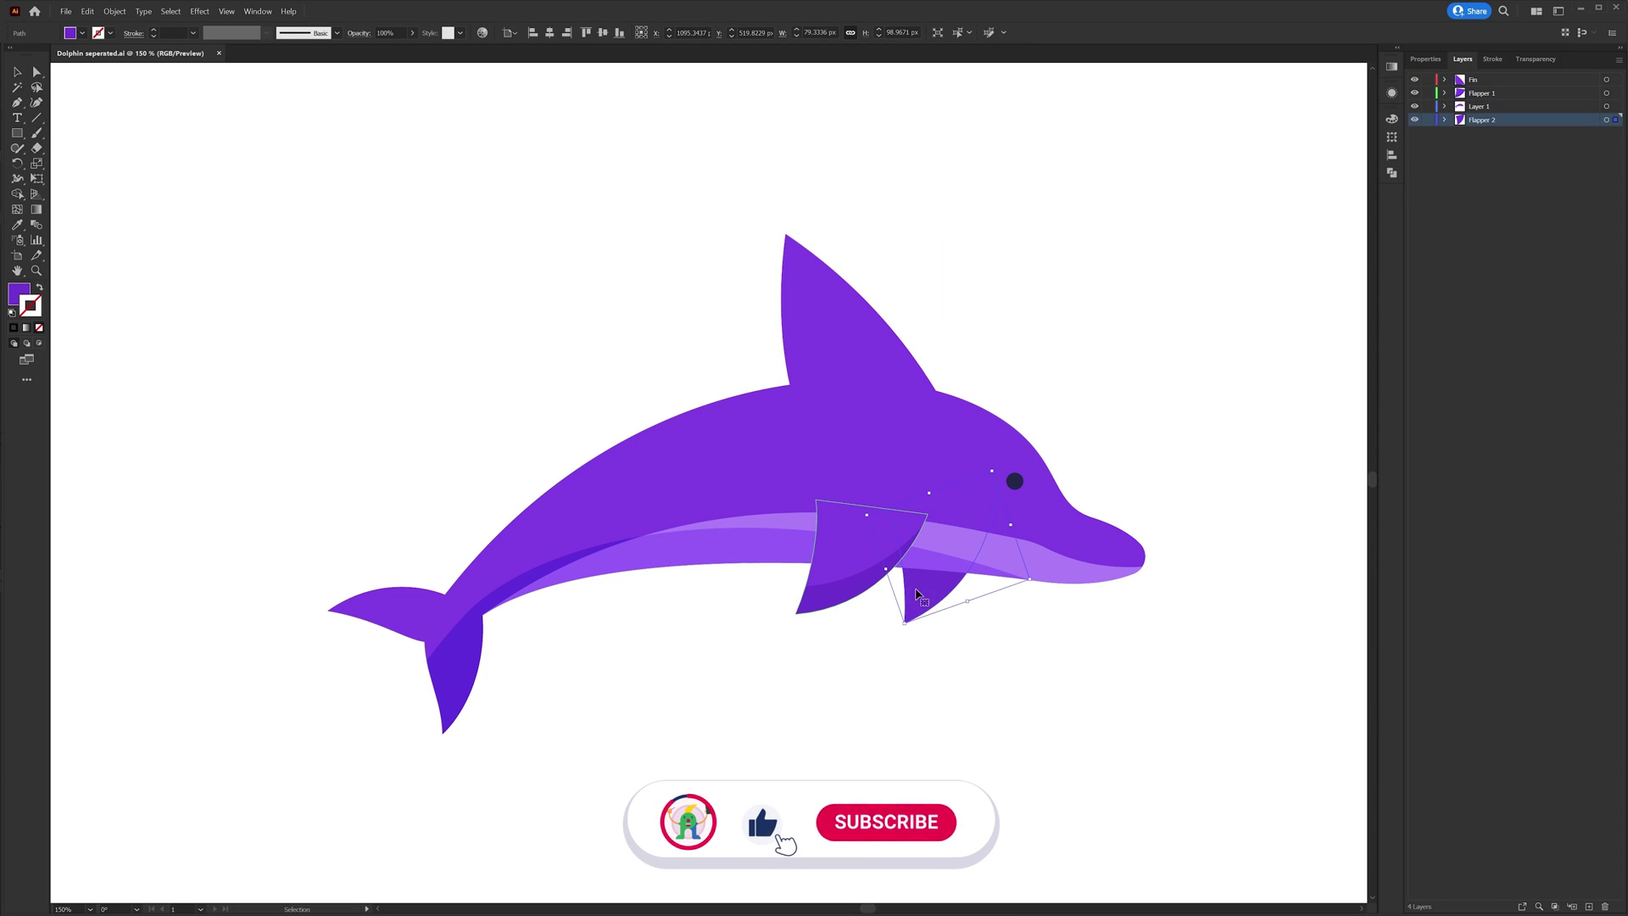
drag(512, 374, 638, 659)
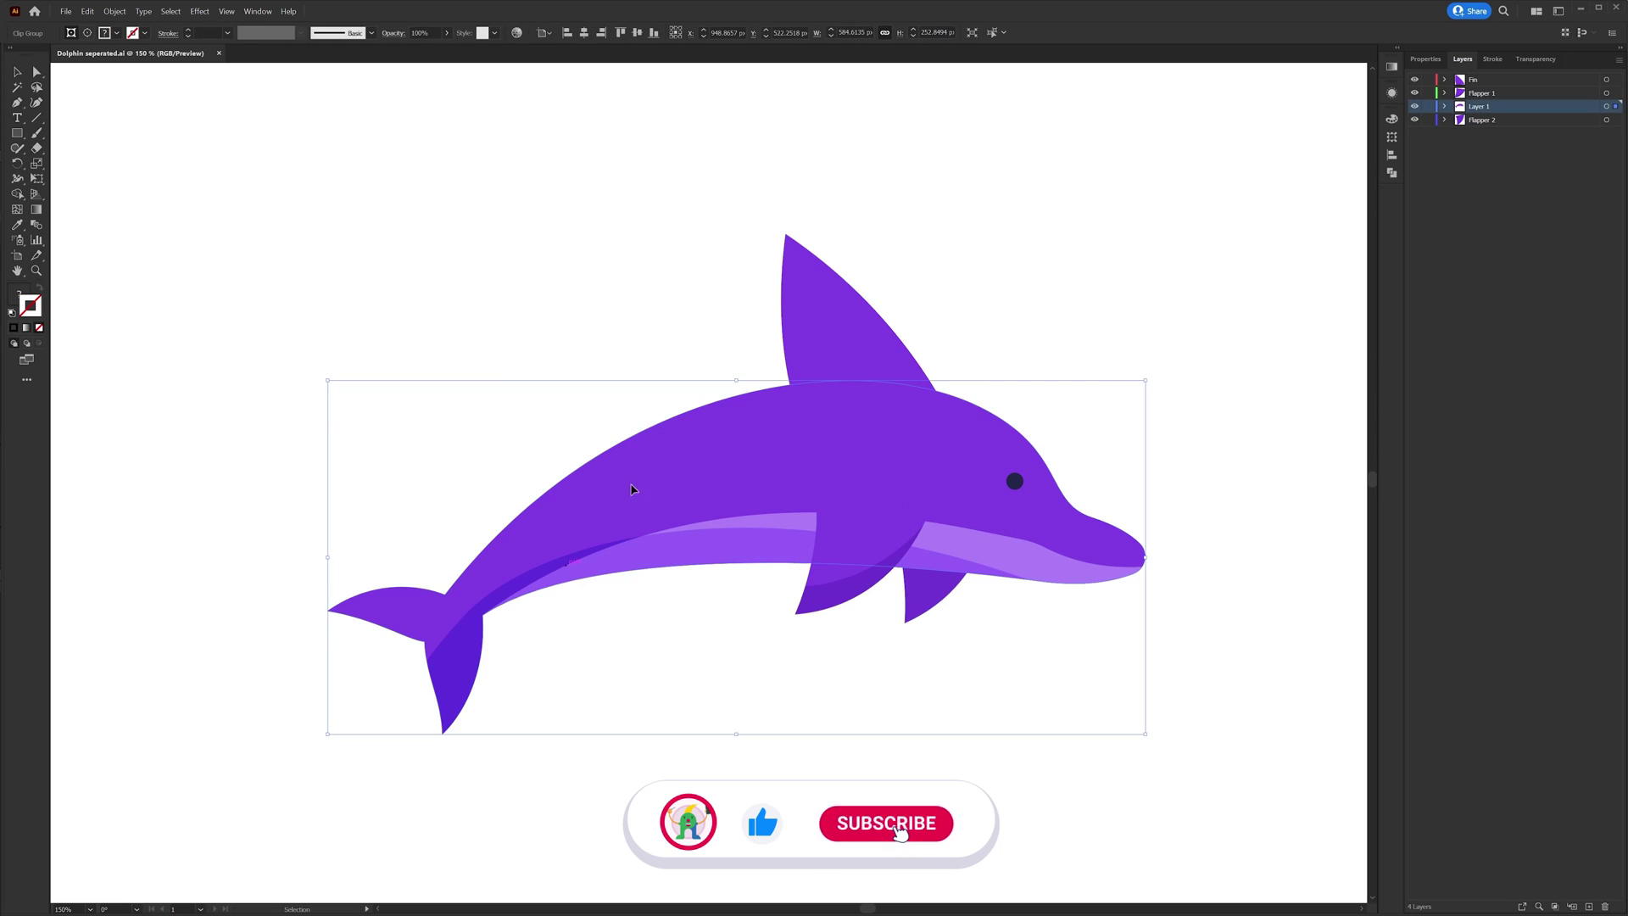
double_click(1482, 108)
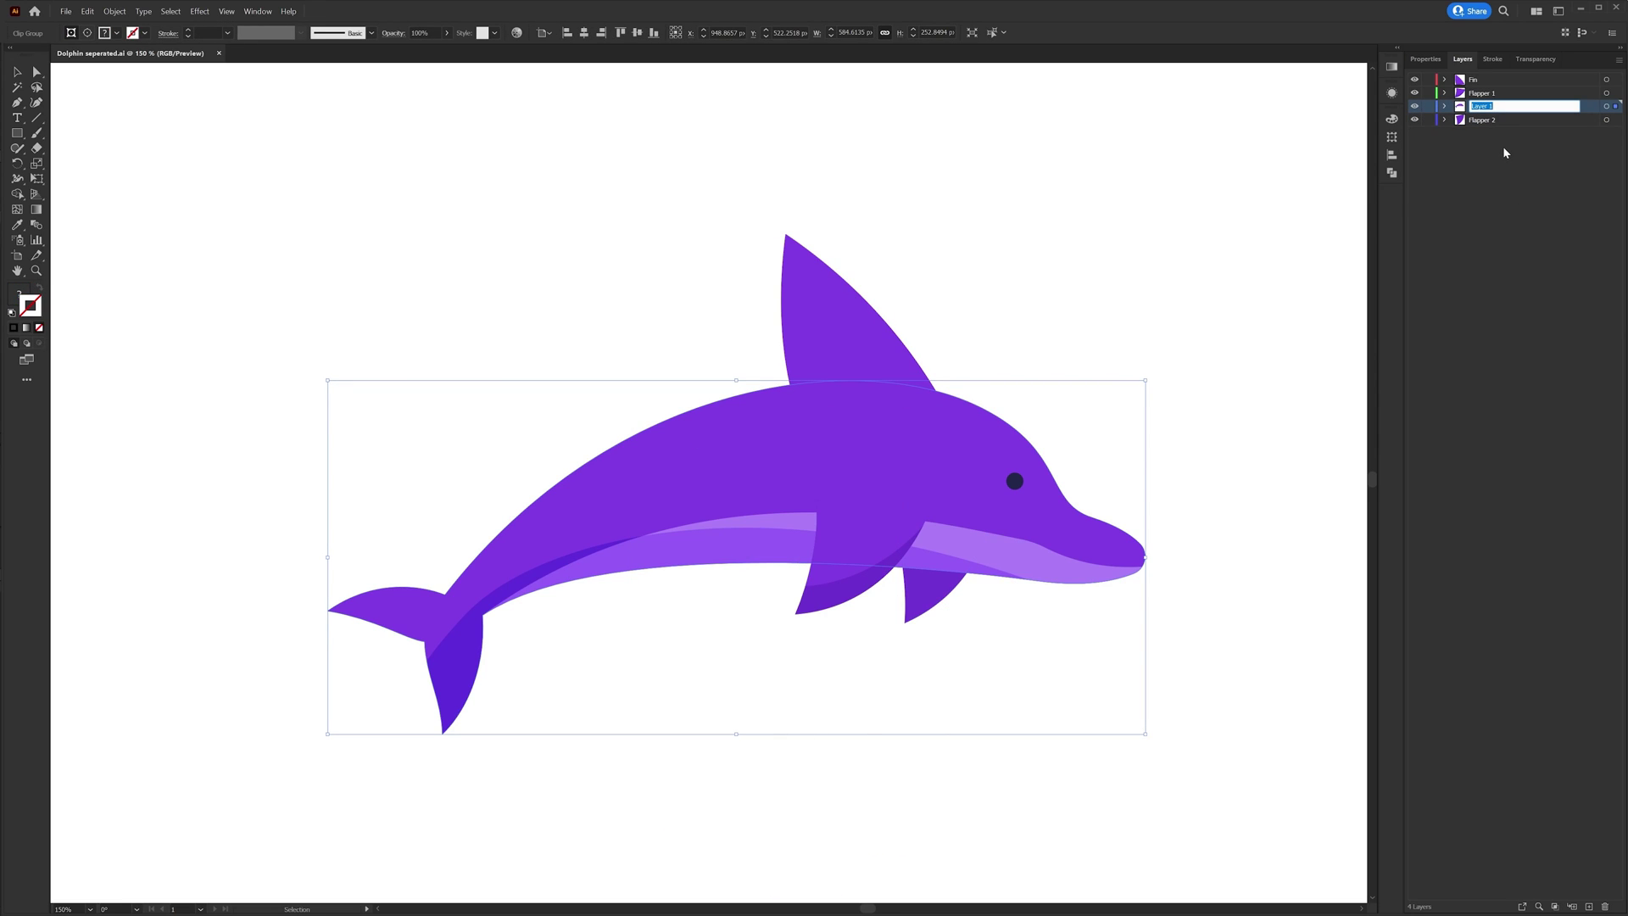
key(Return)
click(413, 429)
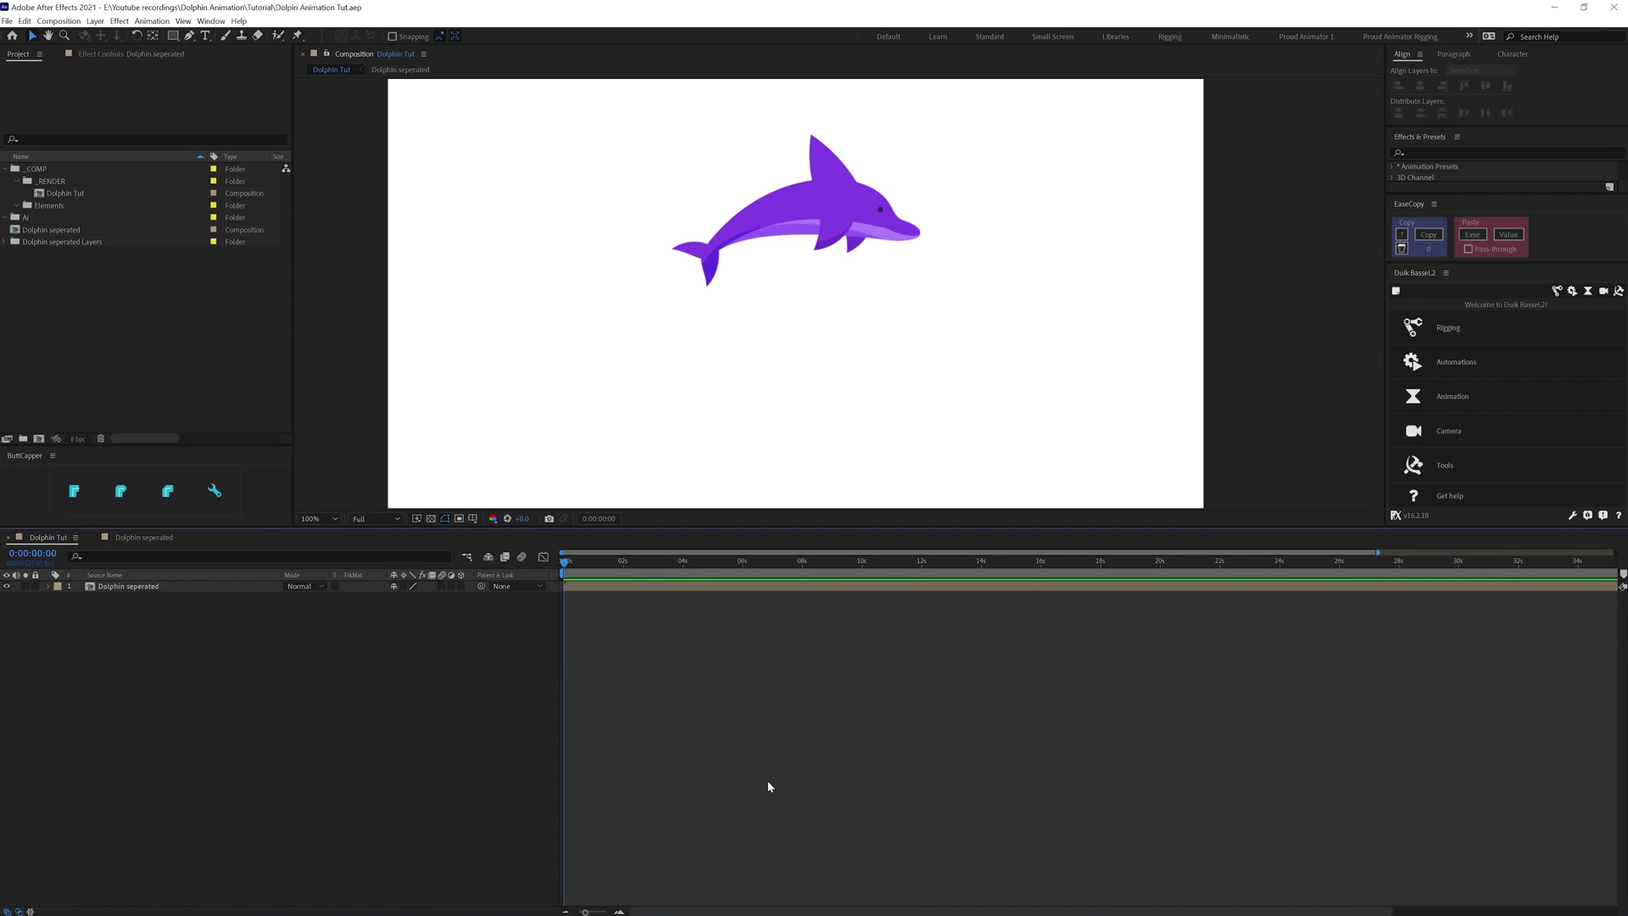
- In After Effects, draw a rectangle wider than the composition and lower it to cover roughly the bottom fifth of the frame
click(172, 36)
mouse_move(322, 327)
mouse_down()
mouse_move(785, 495)
mouse_move(1261, 568)
mouse_up()
key(v)
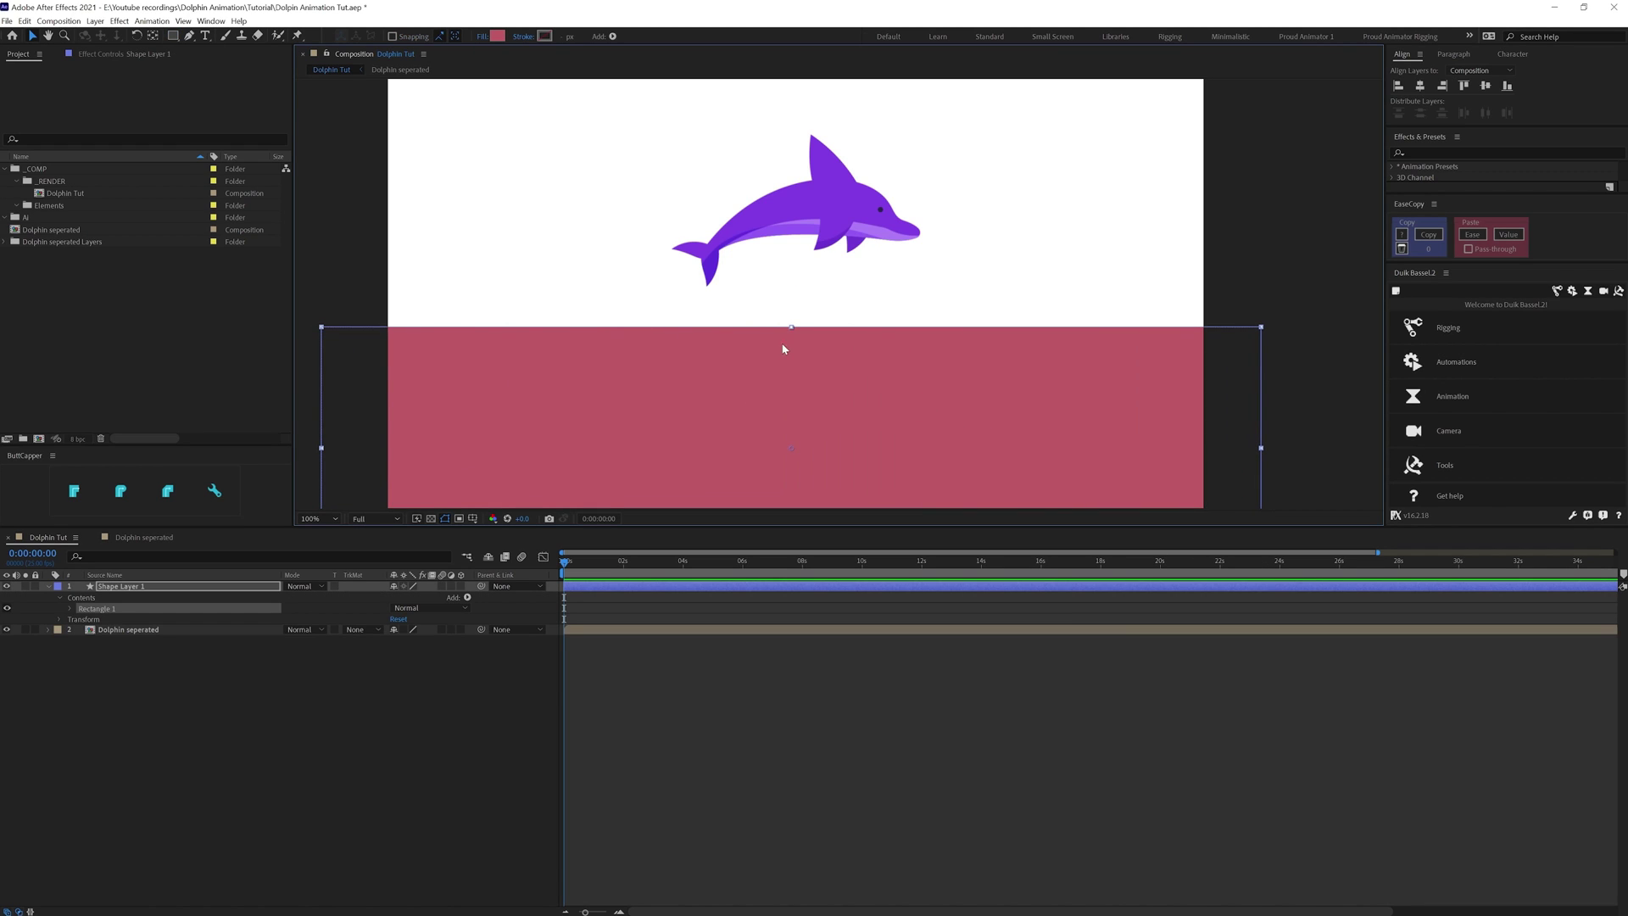
mouse_move(792, 329)
mouse_down()
mouse_move(796, 385)
mouse_move(815, 348)
mouse_up()
scroll(797, 385, down, 1)
drag(844, 365, 846, 379)
scroll(846, 378, up, 2)
click(791, 734)
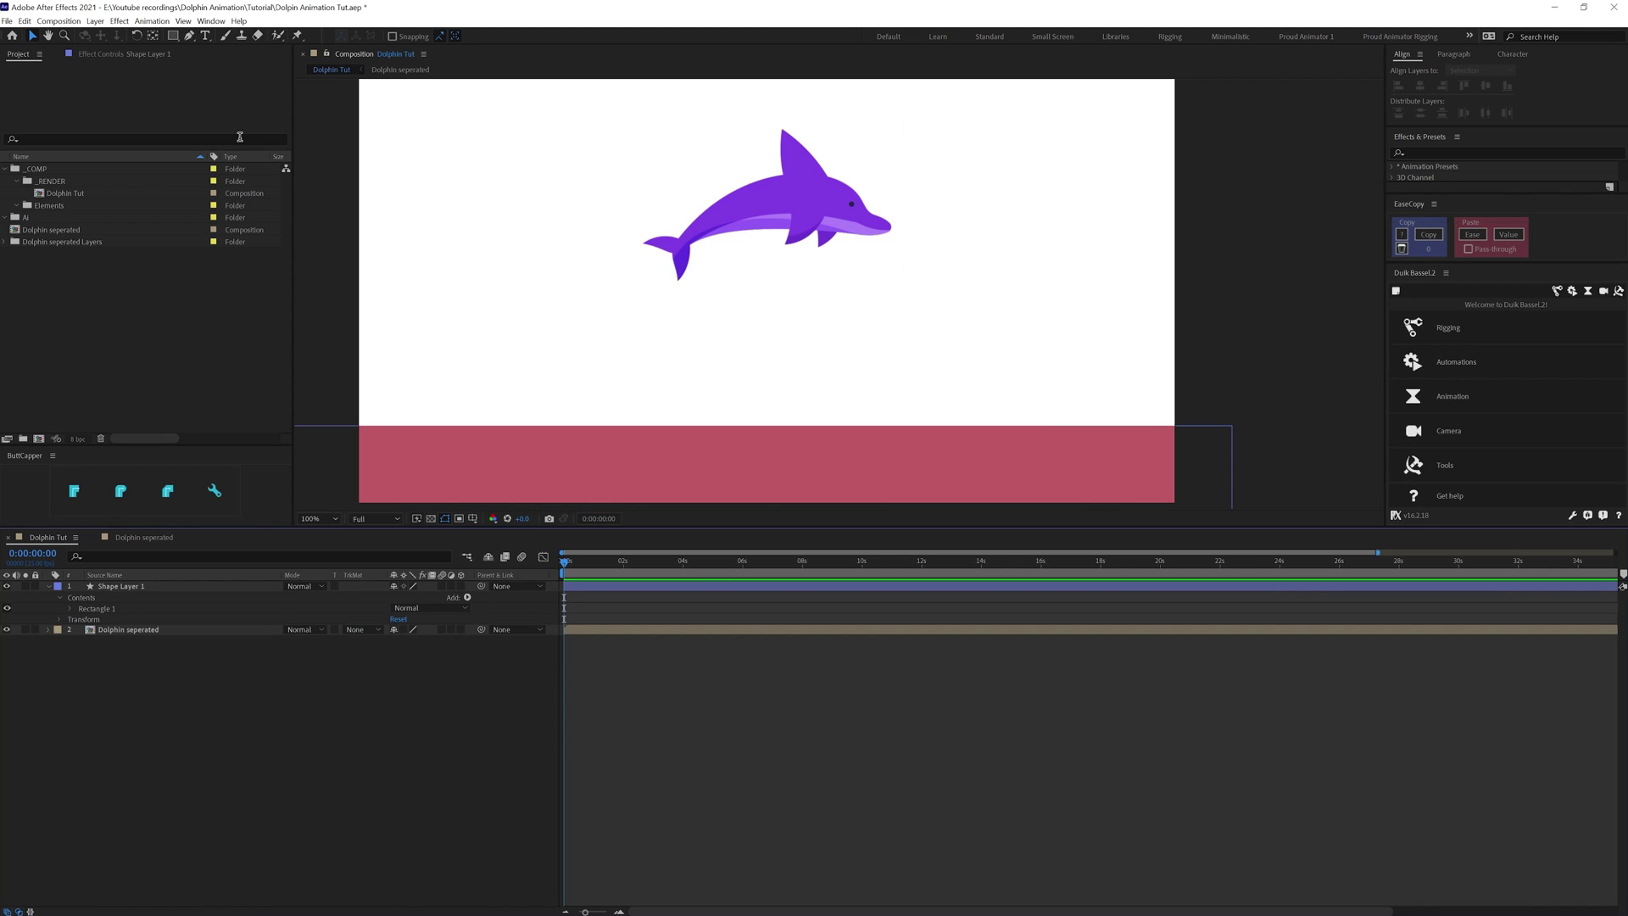
- Draw a three-point arch with the Pen tool, from the lower left of the rectangle over the dolphin to the lower right
click(188, 37)
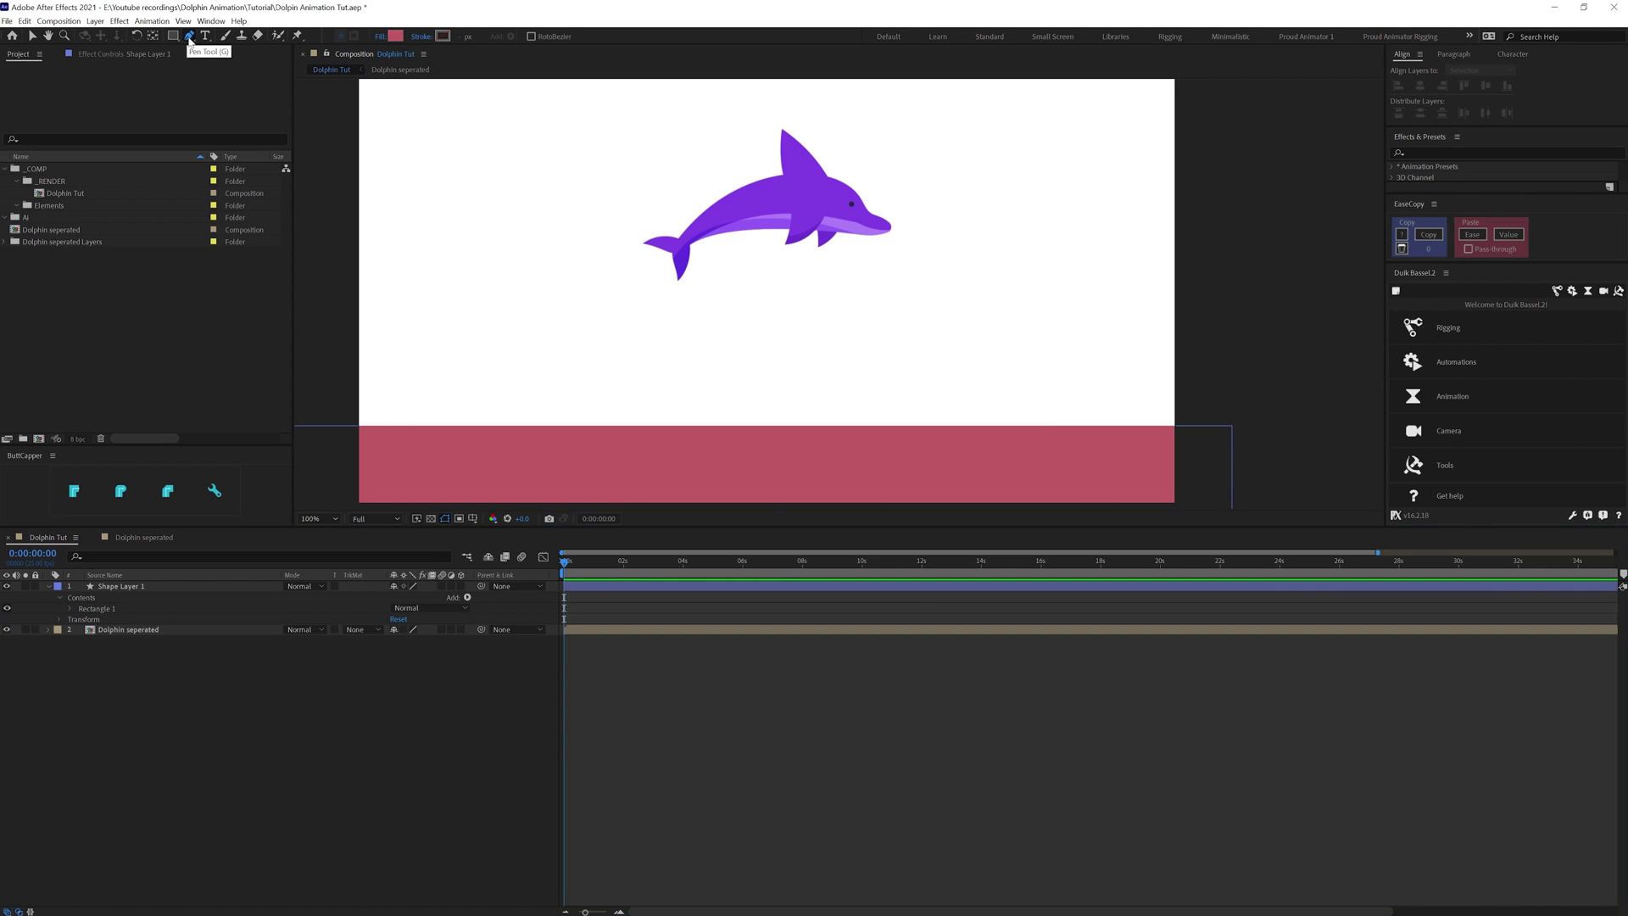
click(507, 462)
drag(817, 188, 991, 188)
click(1038, 460)
drag(818, 188, 786, 188)
drag(959, 188, 977, 189)
drag(612, 189, 598, 190)
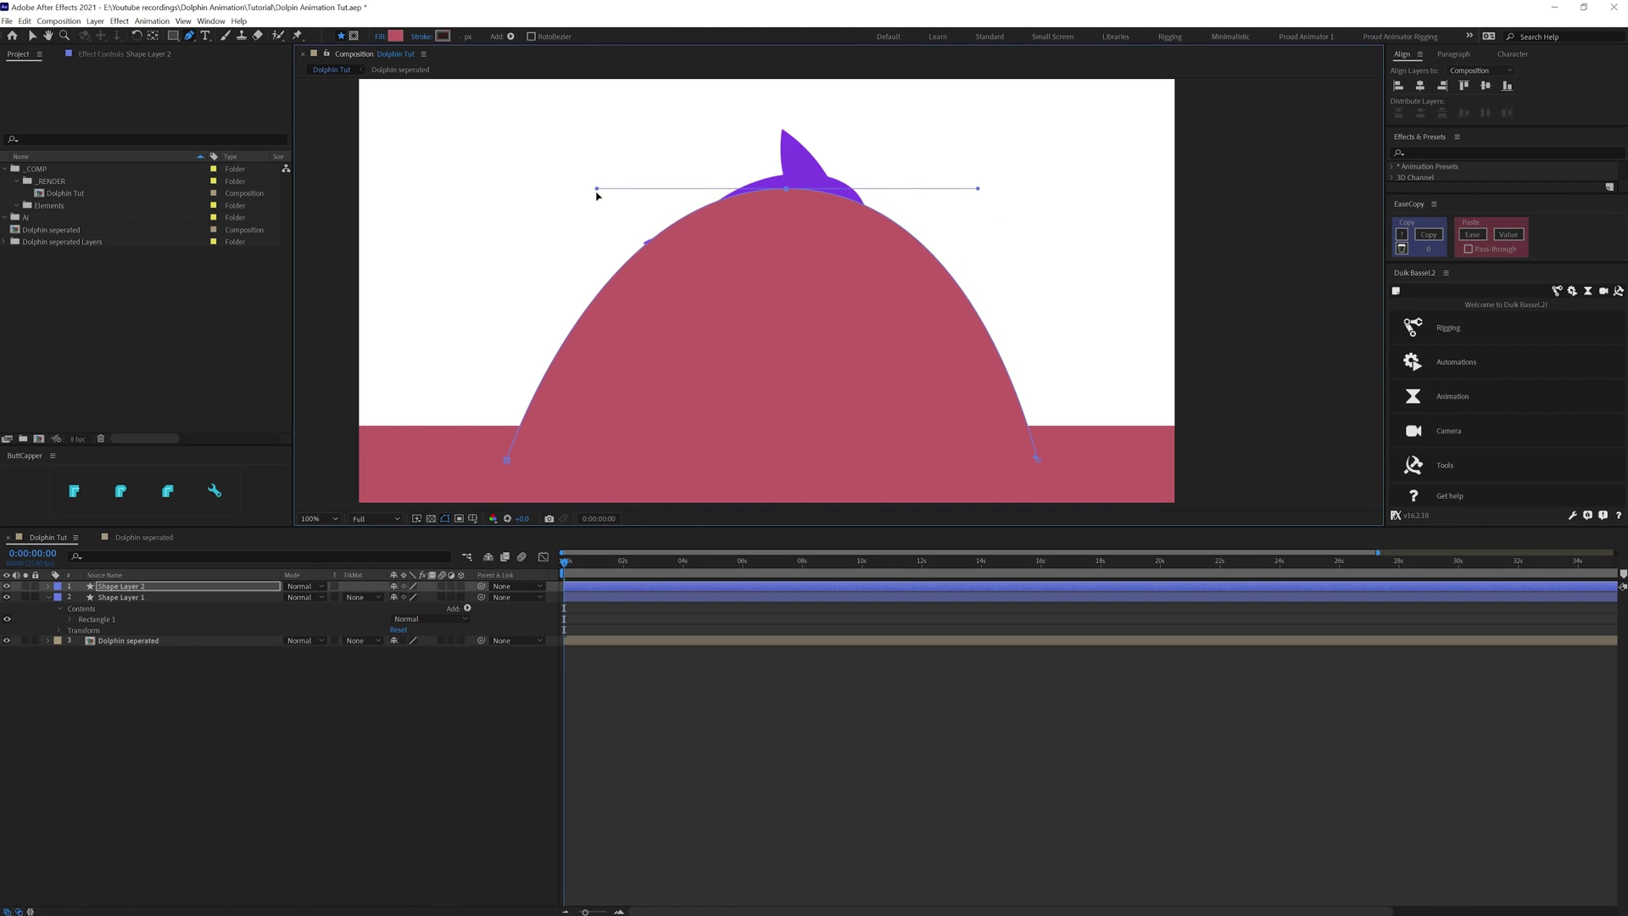
alt+click(1038, 459)
click(857, 699)
- Give the arch shape a bright cyan stroke and set its fill to none
click(150, 585)
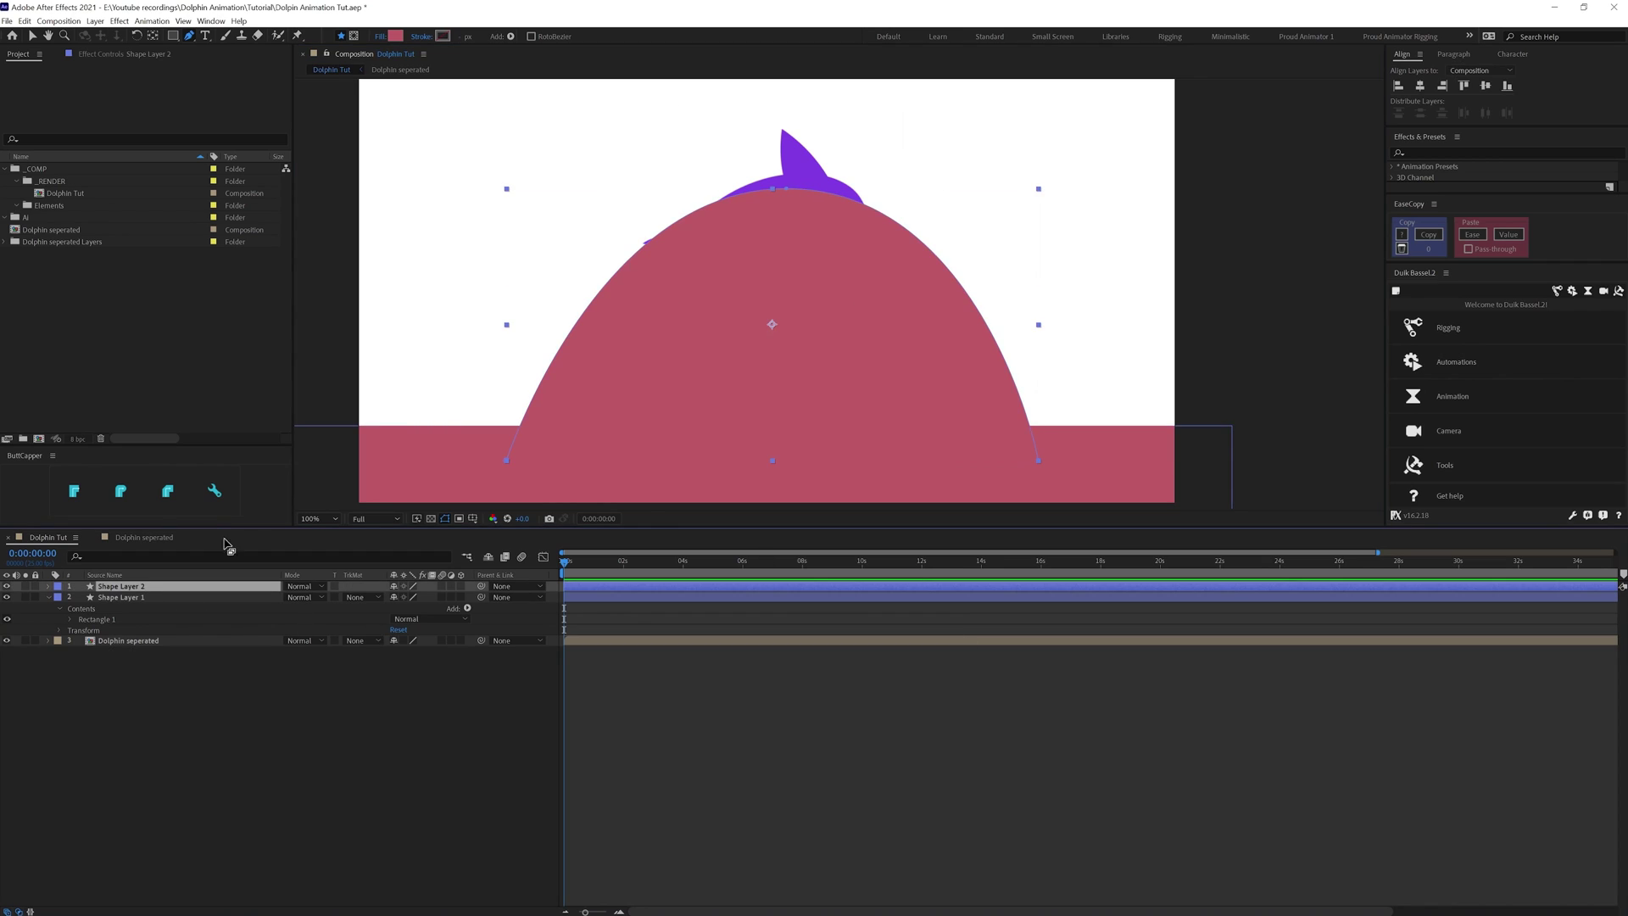
click(442, 36)
drag(230, 169, 228, 153)
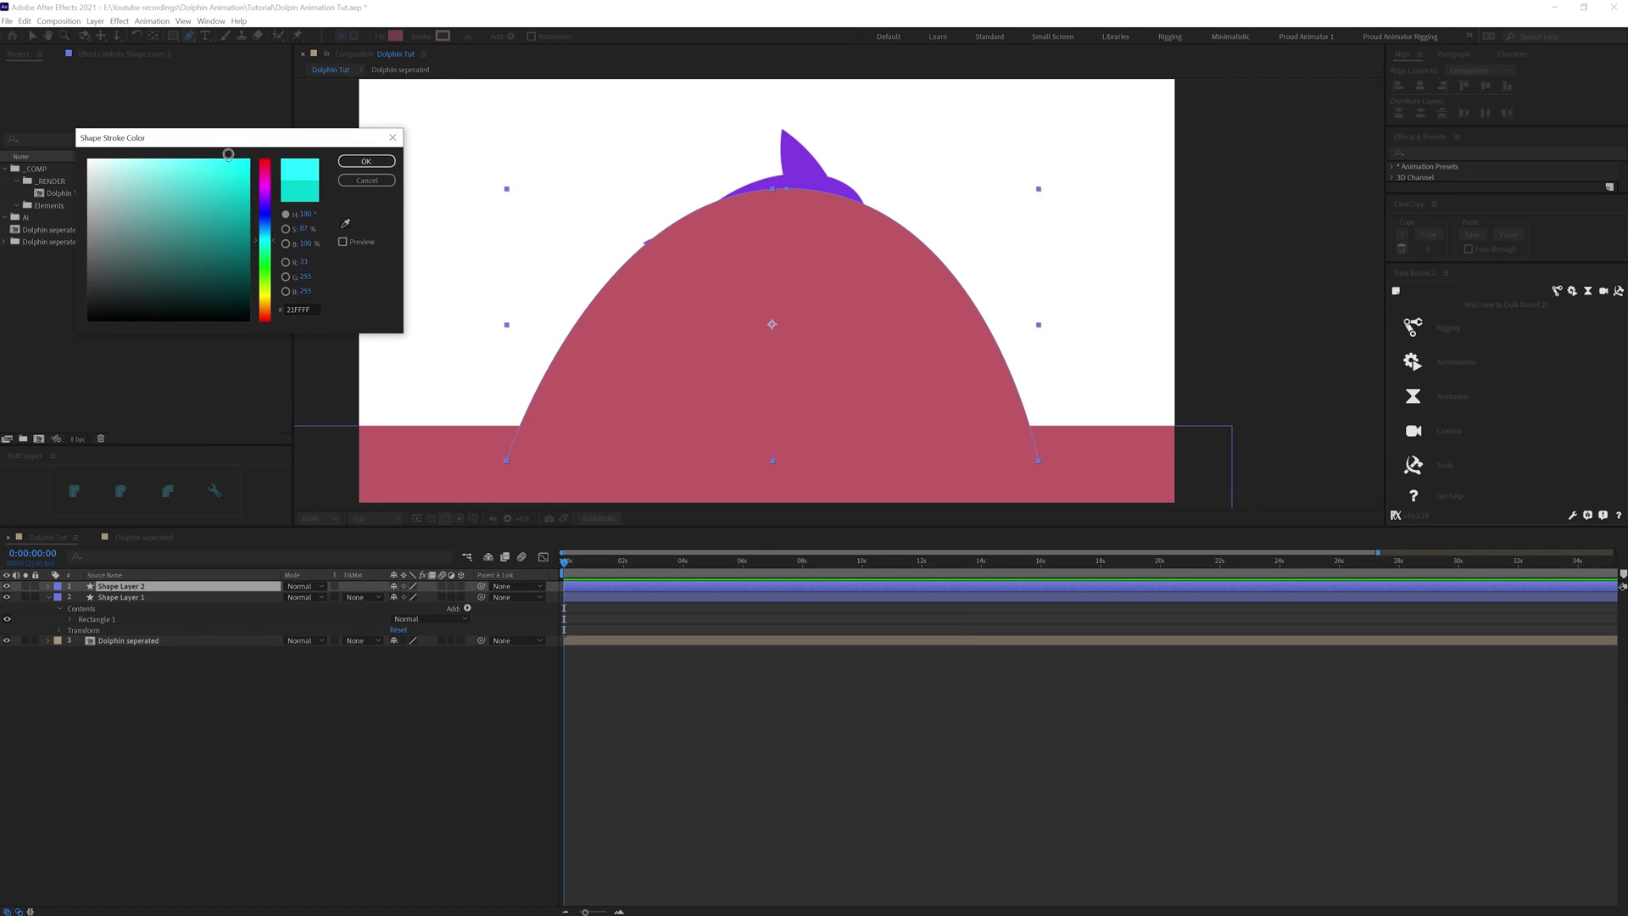
click(364, 161)
click(382, 37)
click(587, 192)
click(632, 264)
- Rename the arch layer as Path and the rectangle layer as Water level
key(Return)
text(Path)
key(Return)
click(128, 597)
key(Return)
text(Water)
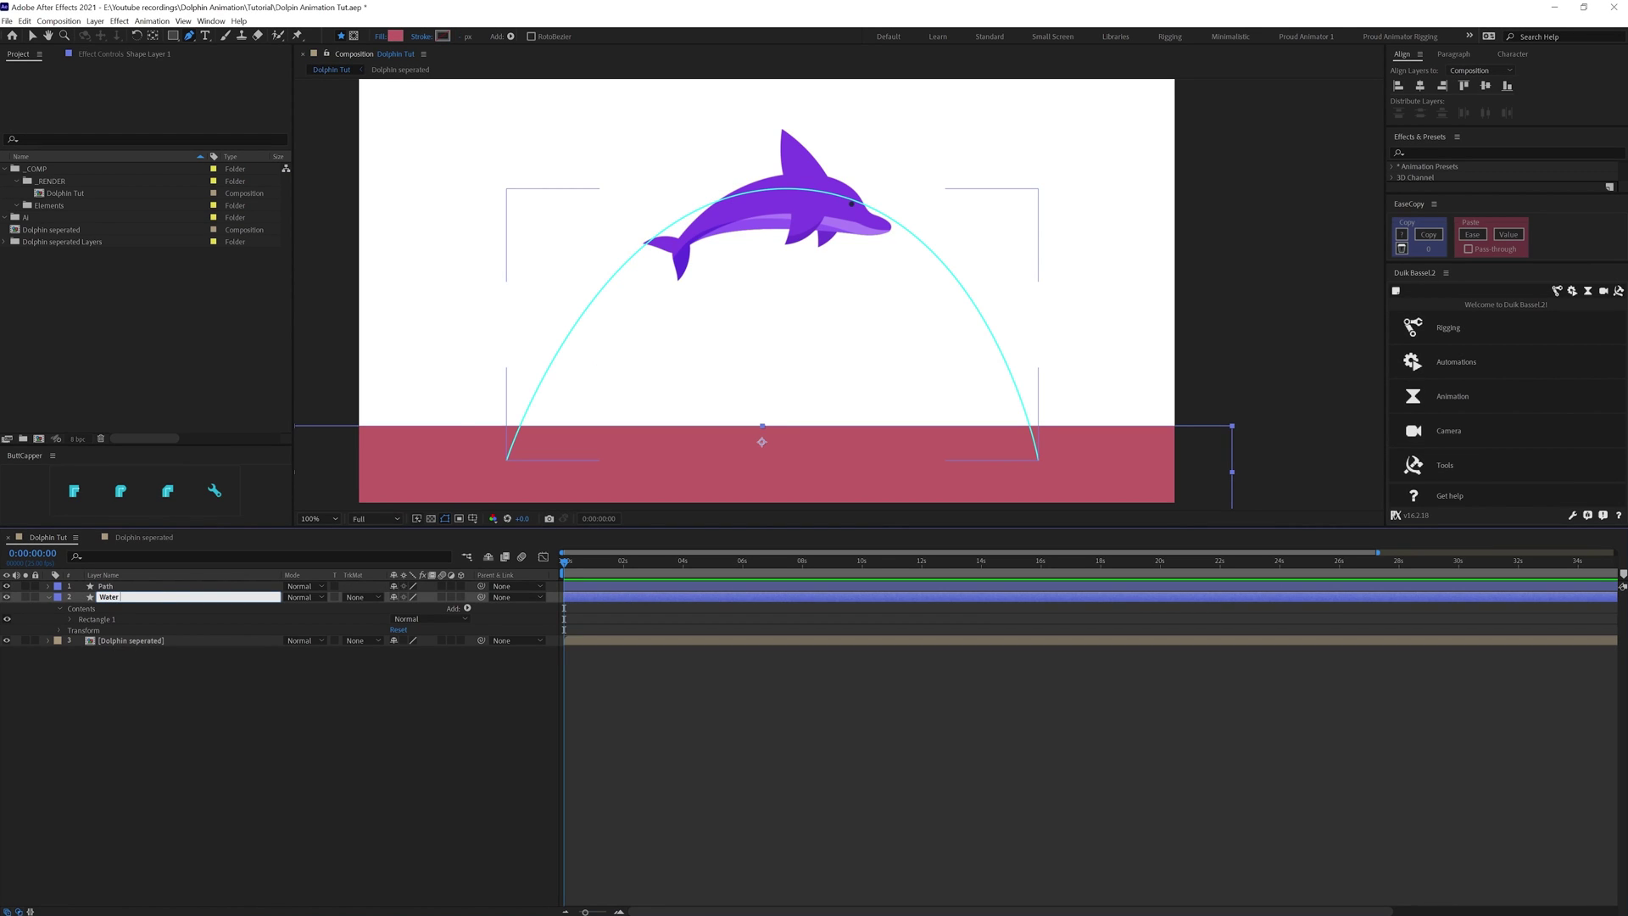
key(Return)
click(130, 658)
click(146, 616)
- Reshape the arch by lowering both end points deeper into the water, adjusting its top point and widening the curve
click(136, 587)
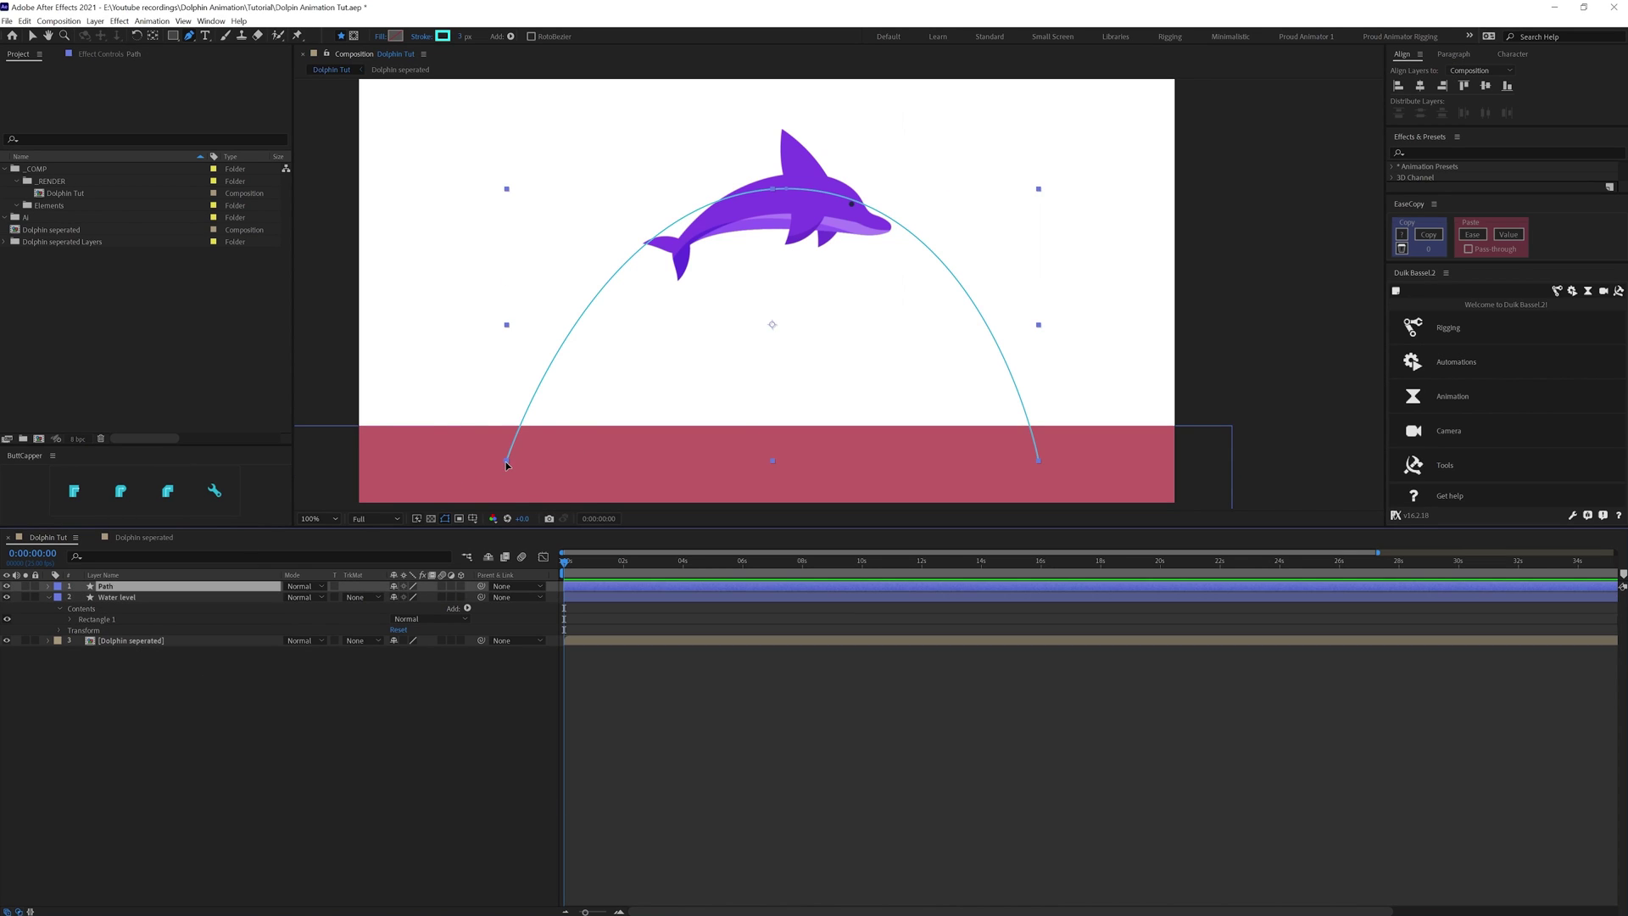
drag(507, 464, 507, 486)
key(v)
drag(1038, 463, 1039, 487)
drag(785, 189, 786, 151)
mouse_move(785, 186)
mouse_down()
mouse_move(787, 230)
mouse_move(788, 202)
mouse_up()
drag(598, 202, 582, 202)
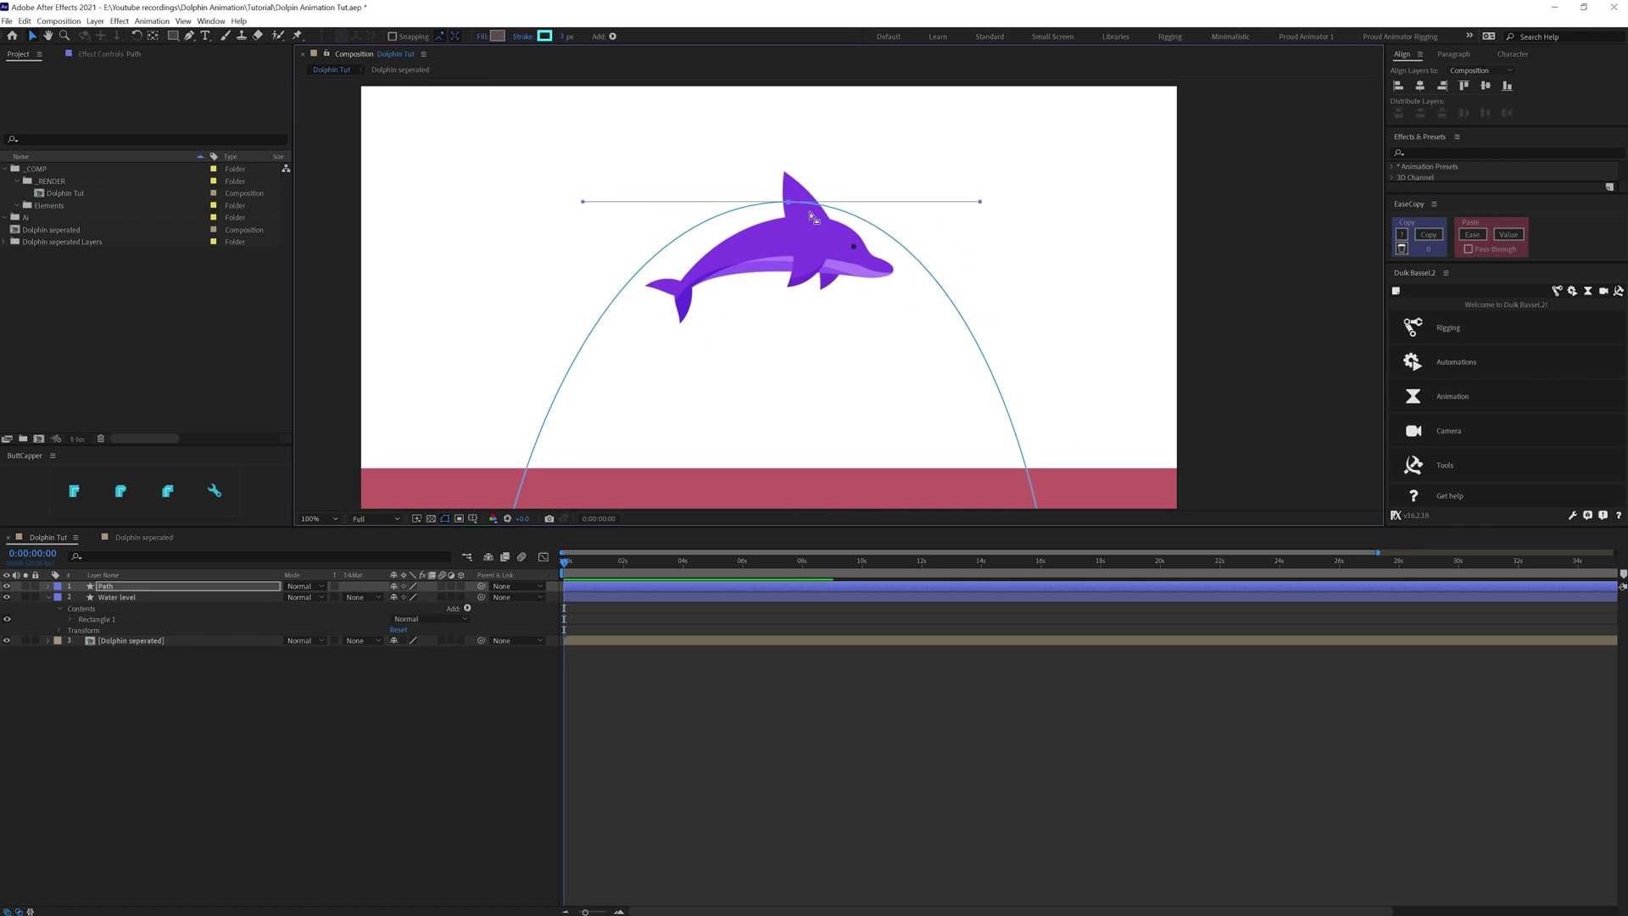
scroll(777, 263, down, 2)
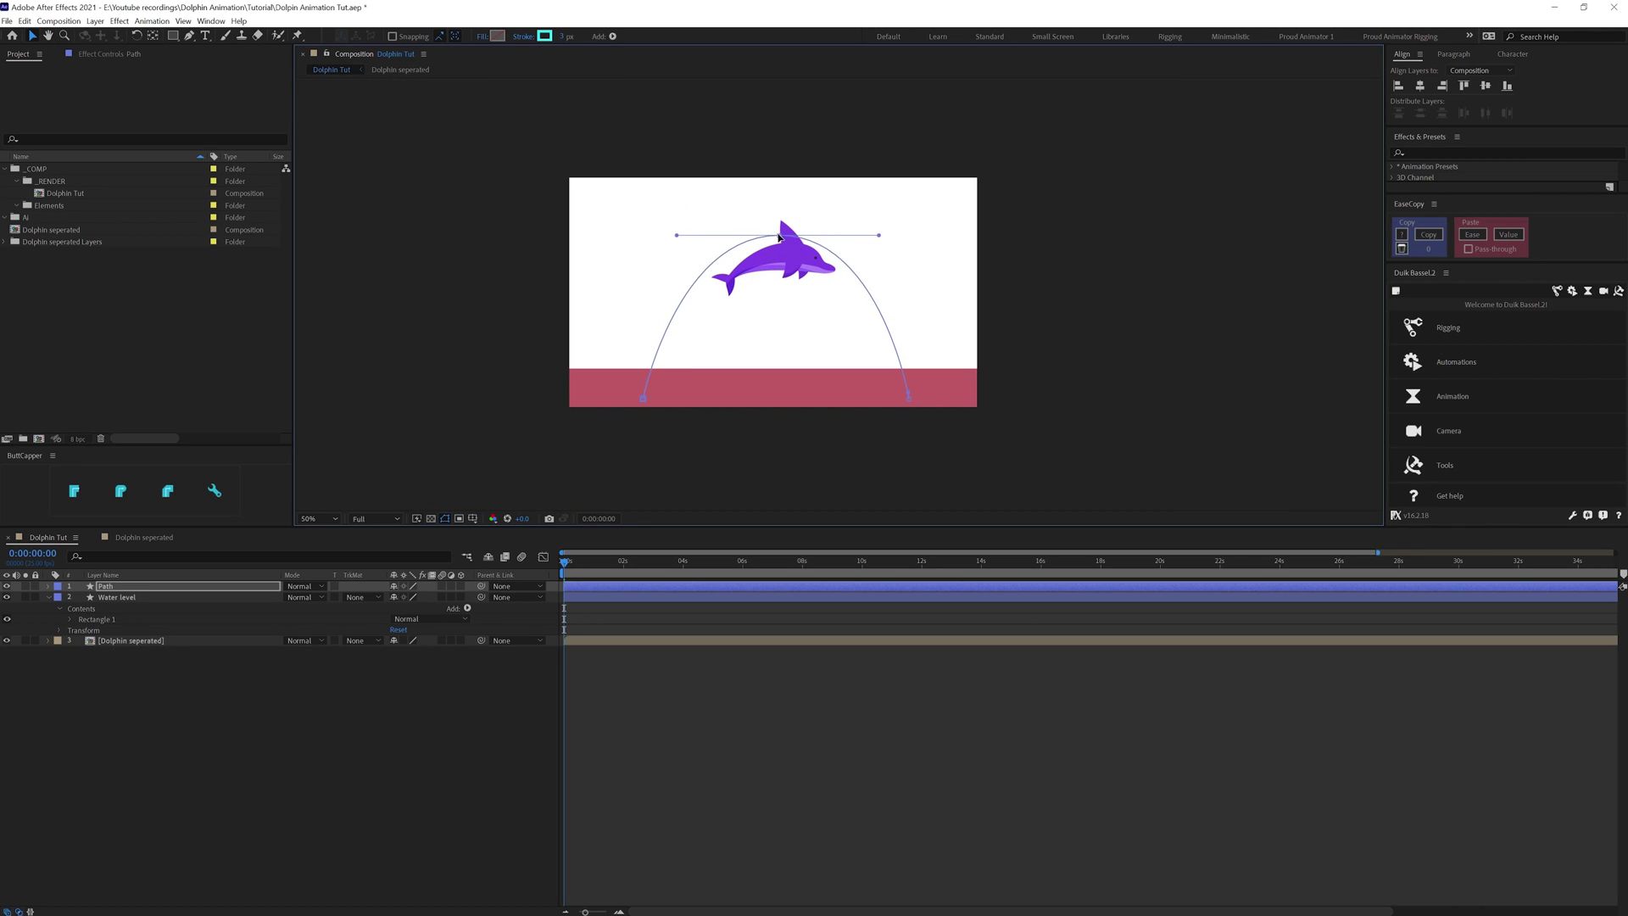
click(773, 766)
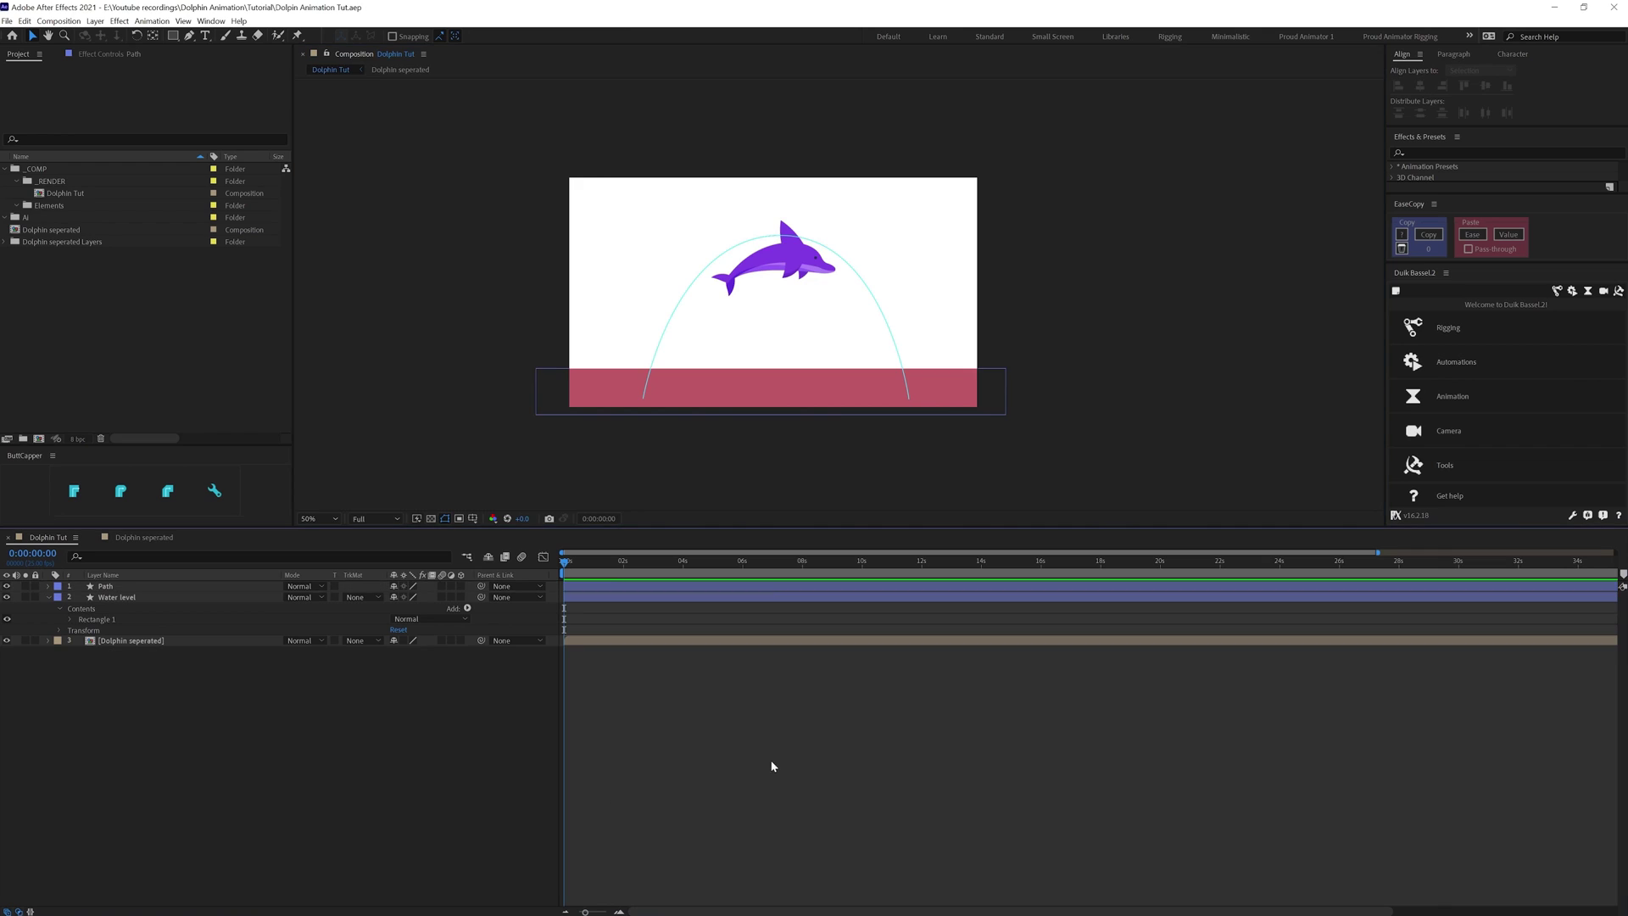
- Add puppet pins to the dolphin layer at the tail base, mid-body, behind the eye, at the snout base and at the snout tip
click(157, 642)
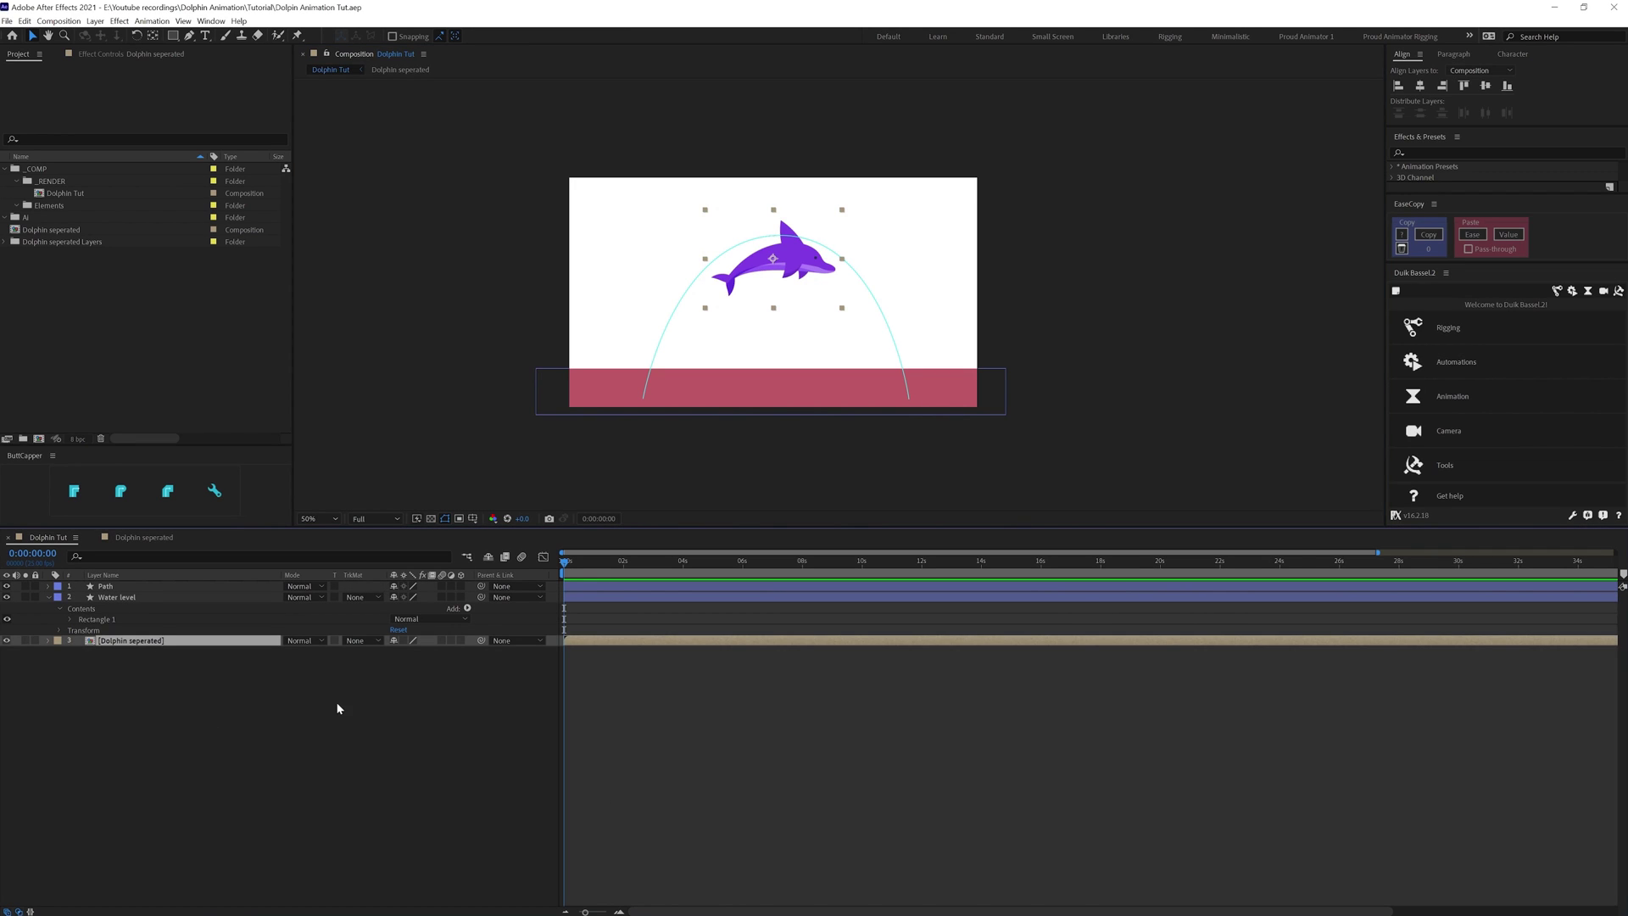
scroll(906, 322, up, 3)
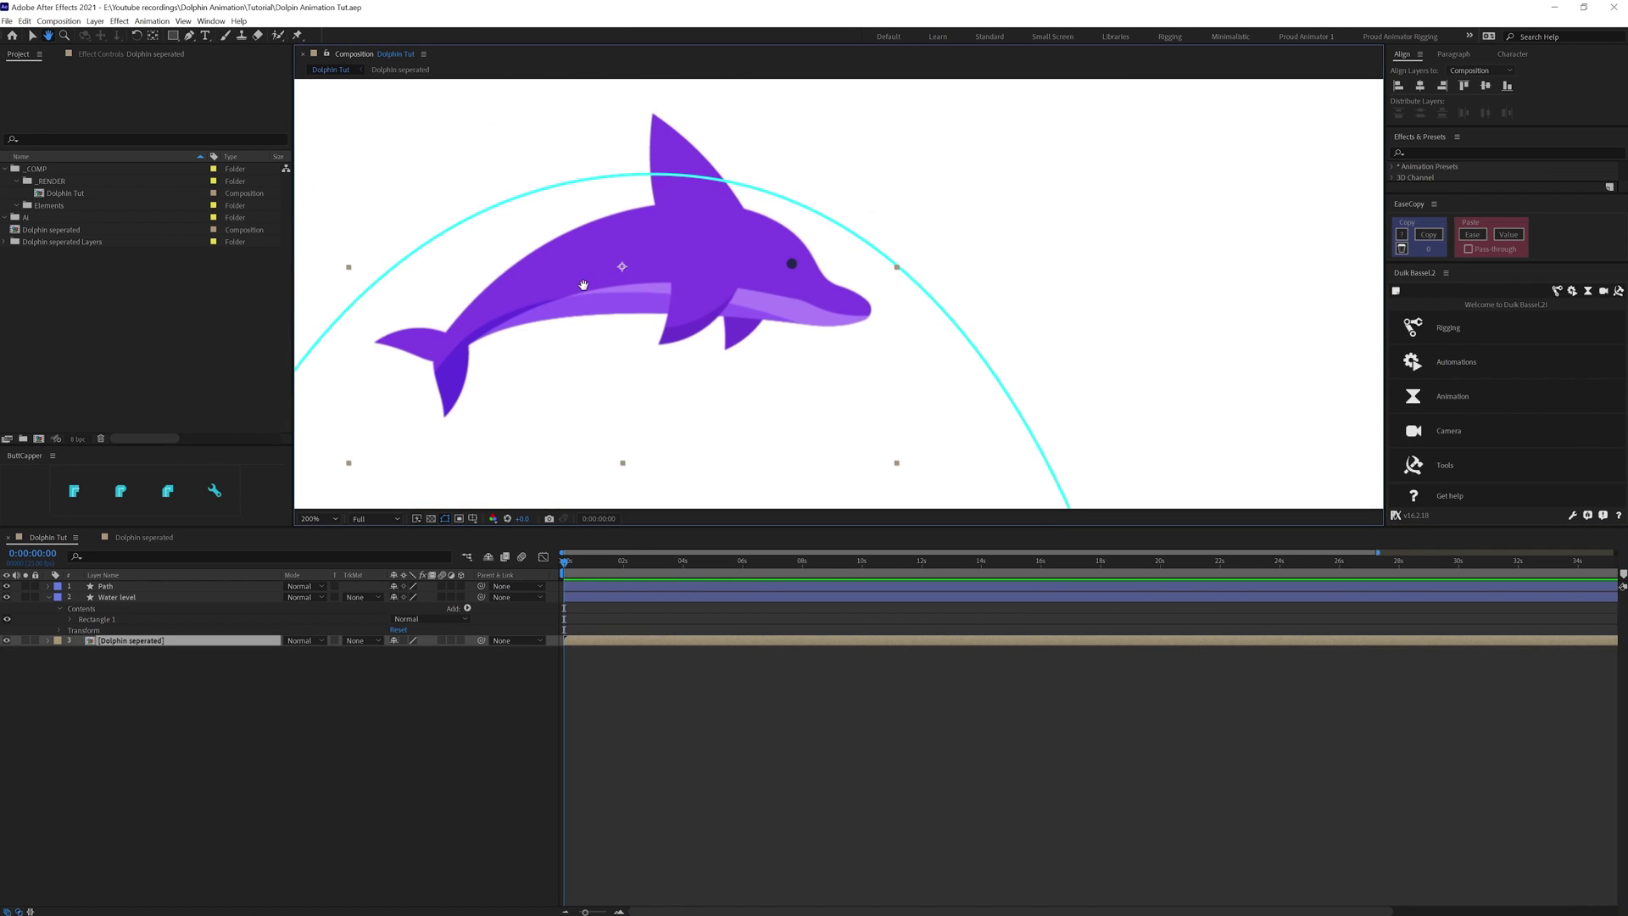
click(297, 36)
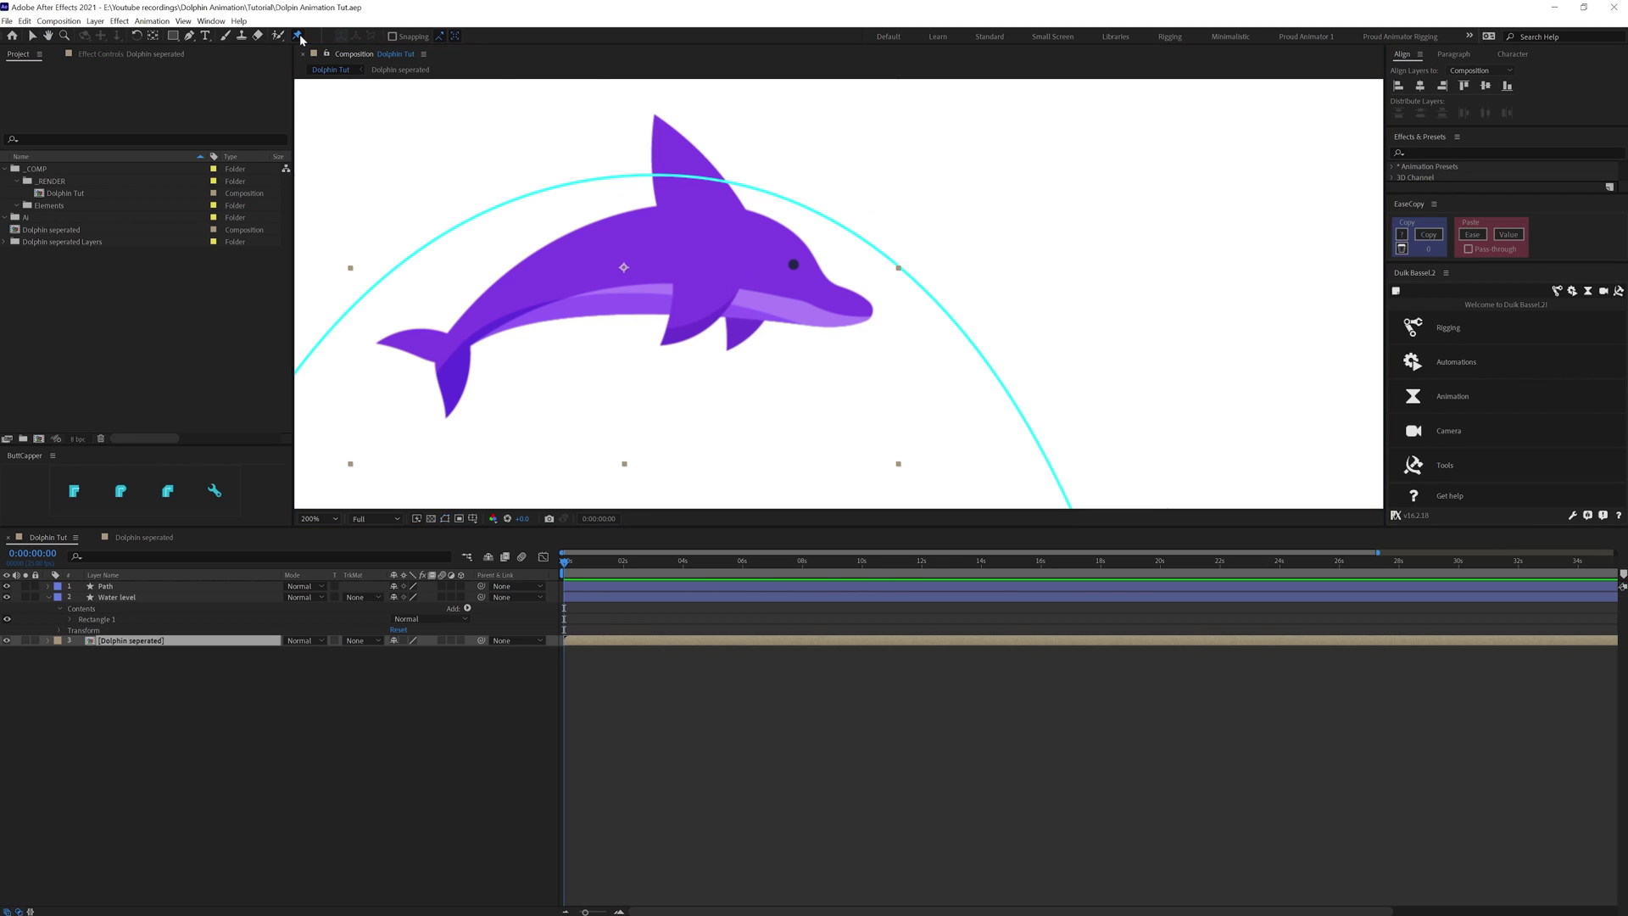
click(463, 338)
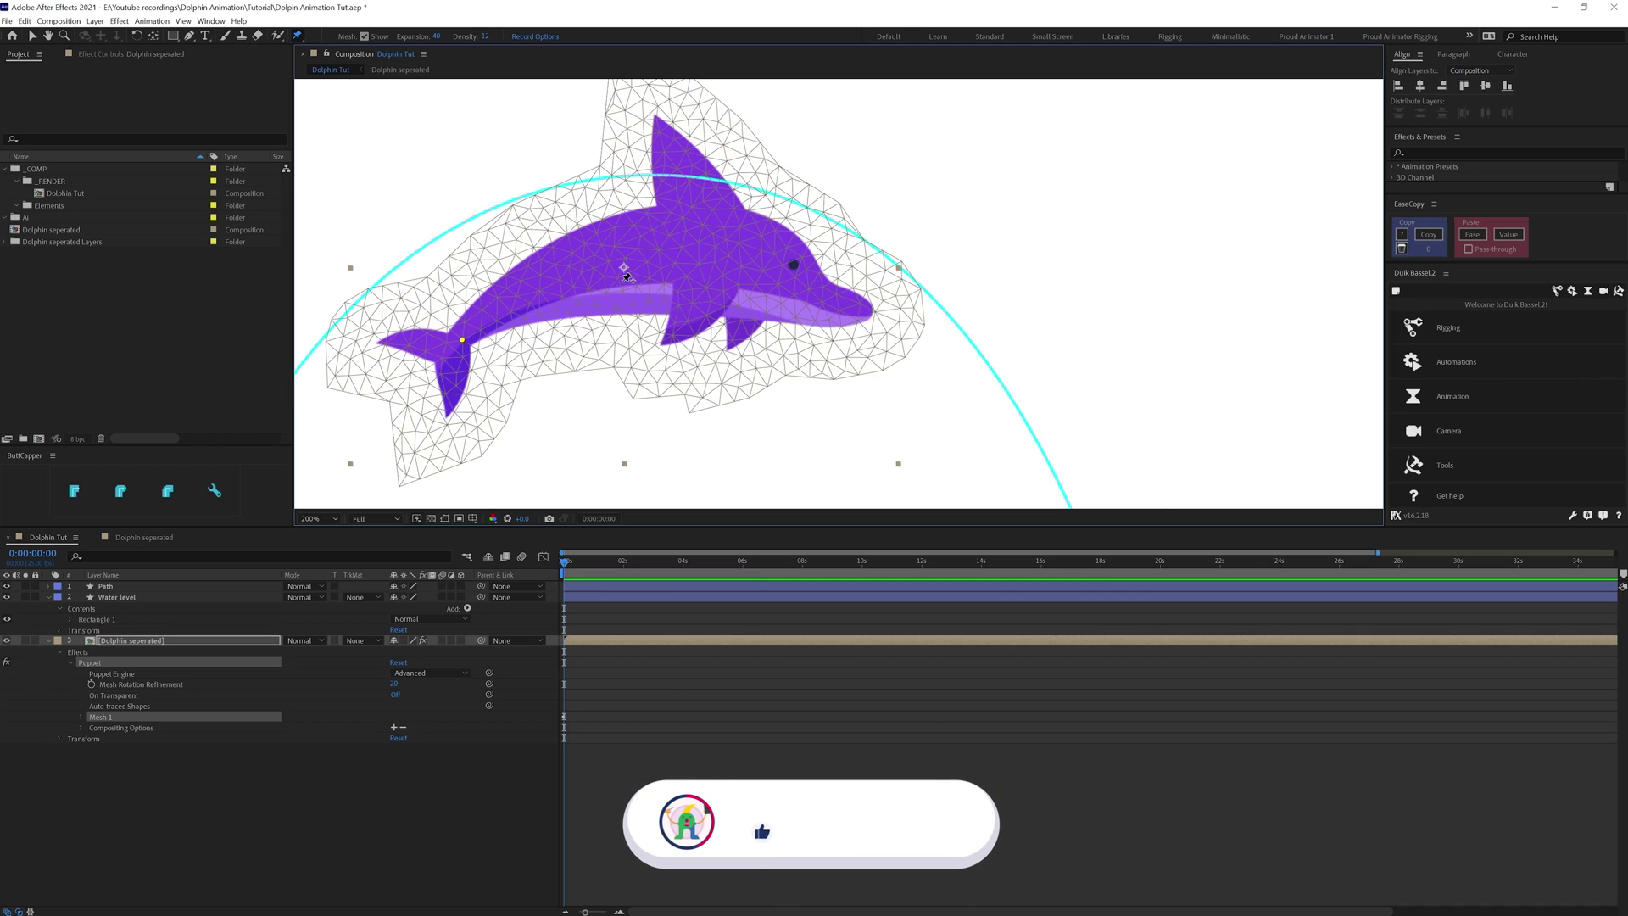
click(635, 252)
click(741, 258)
click(817, 294)
click(871, 314)
- Add three puppet pins along the upper tail fluke and three along the lower one
click(434, 342)
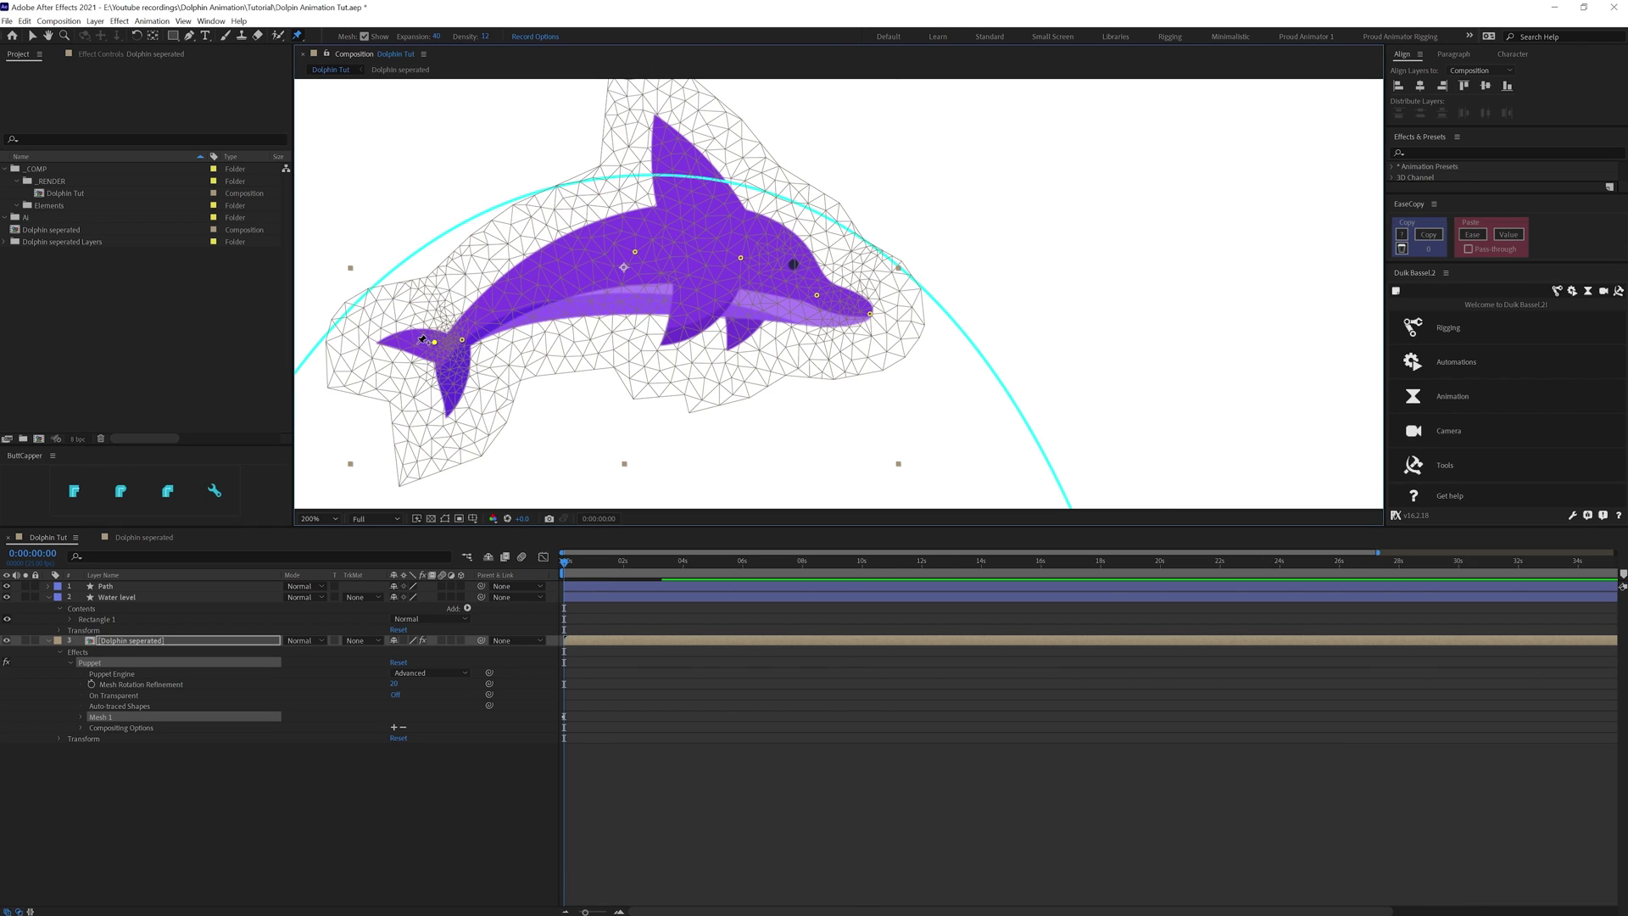
click(408, 340)
click(385, 343)
click(453, 362)
click(451, 381)
click(450, 410)
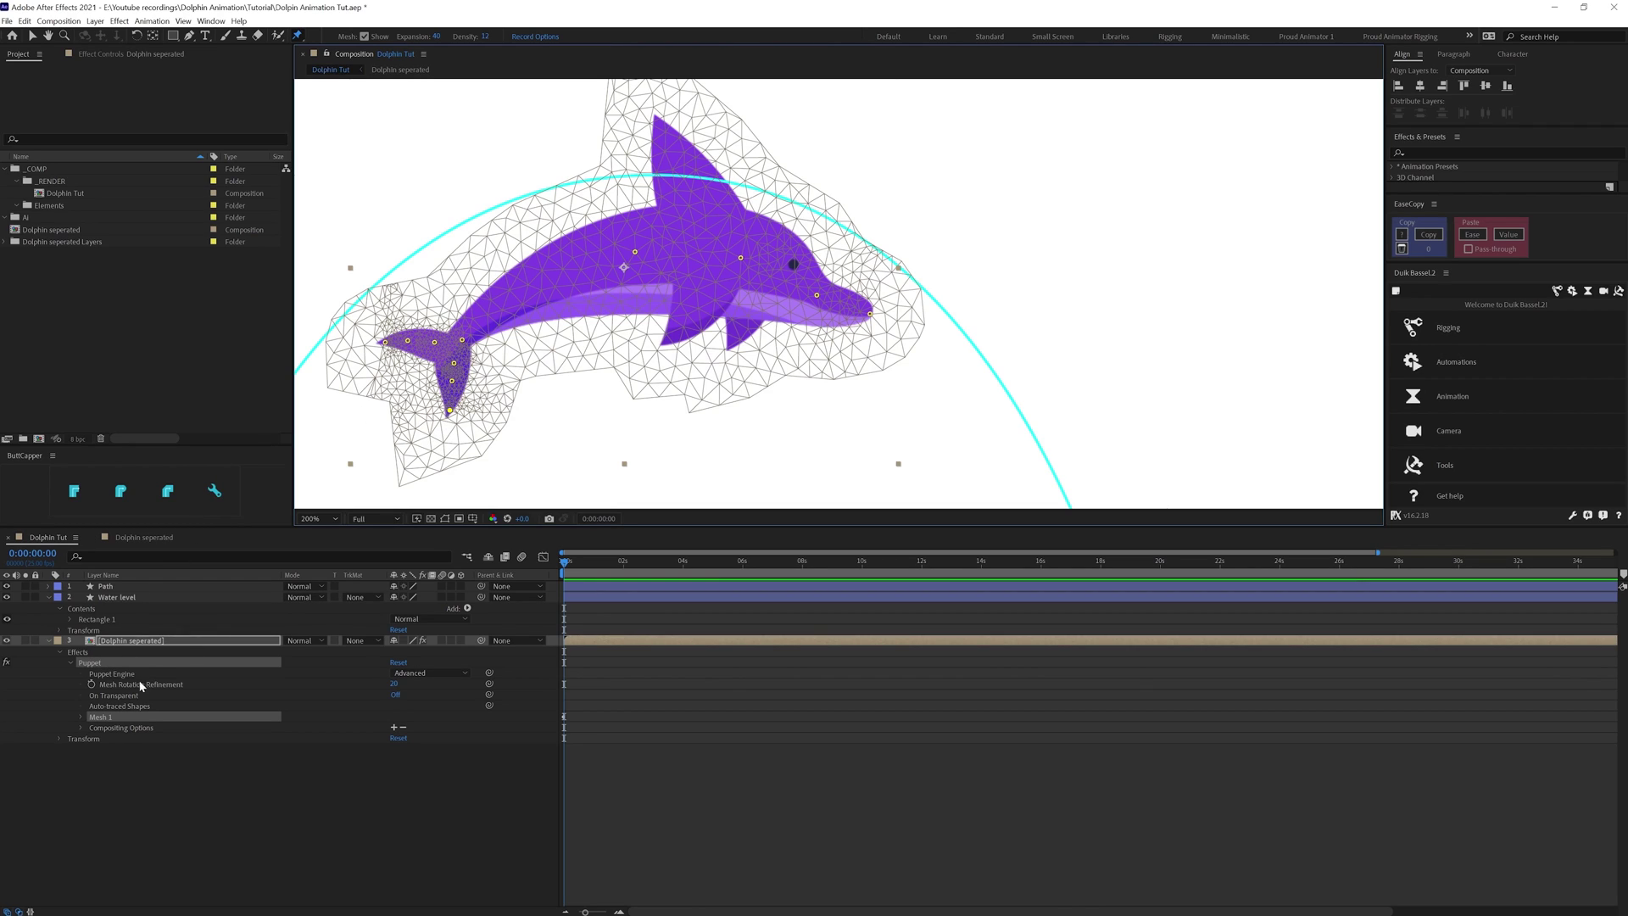
- Create Duik bones for all pins of the dolphin's Puppet effect
click(93, 664)
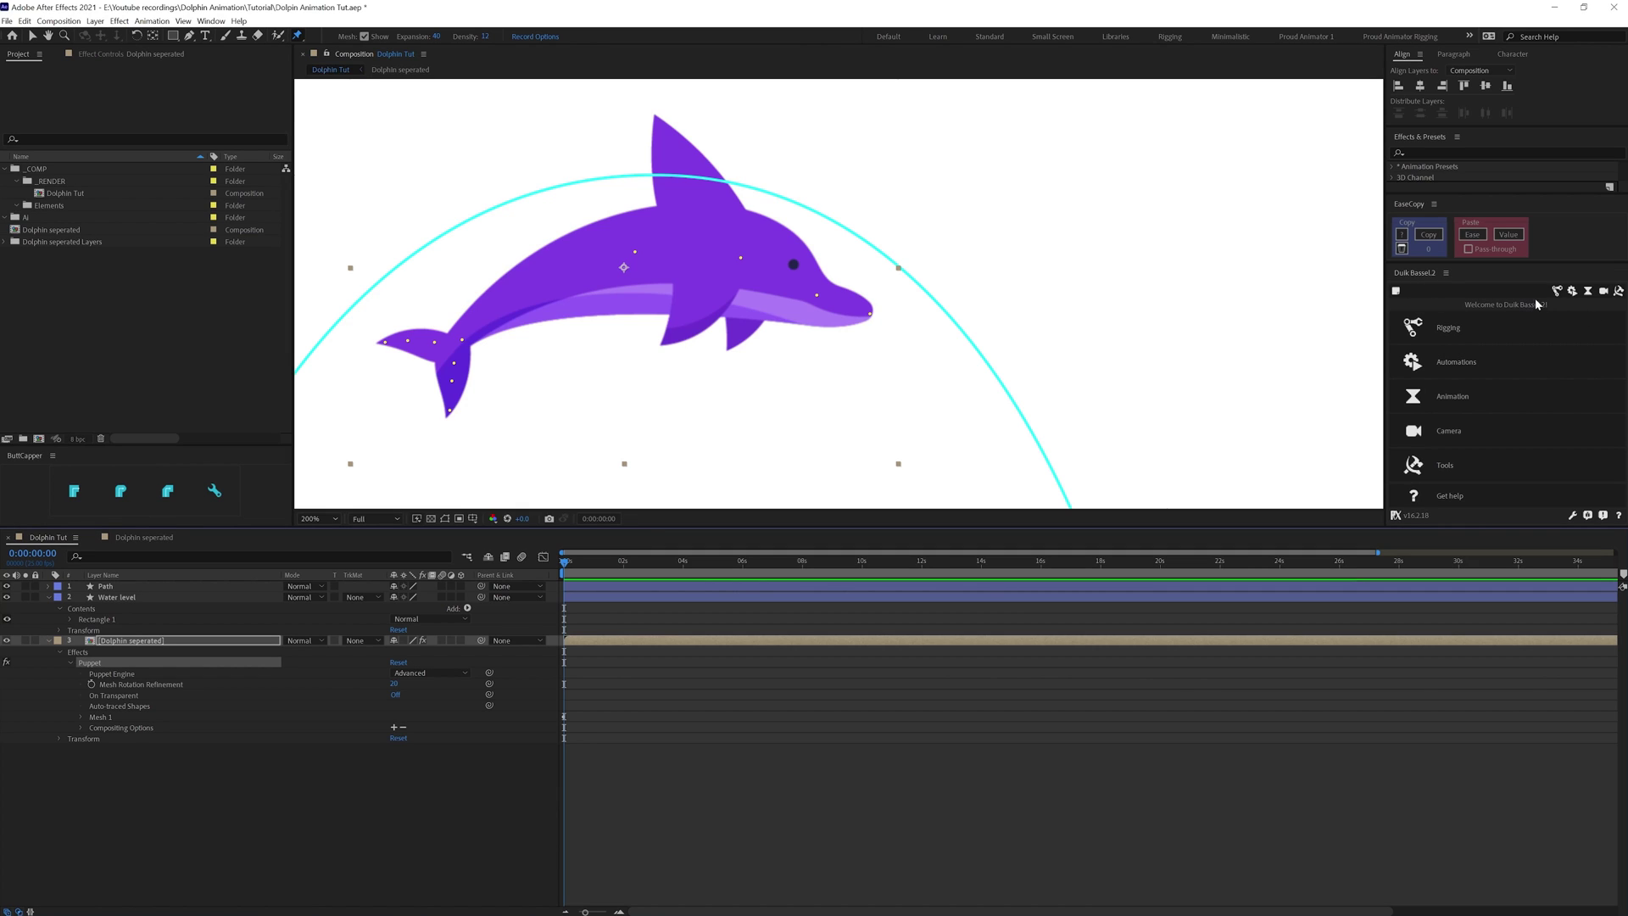
click(1557, 292)
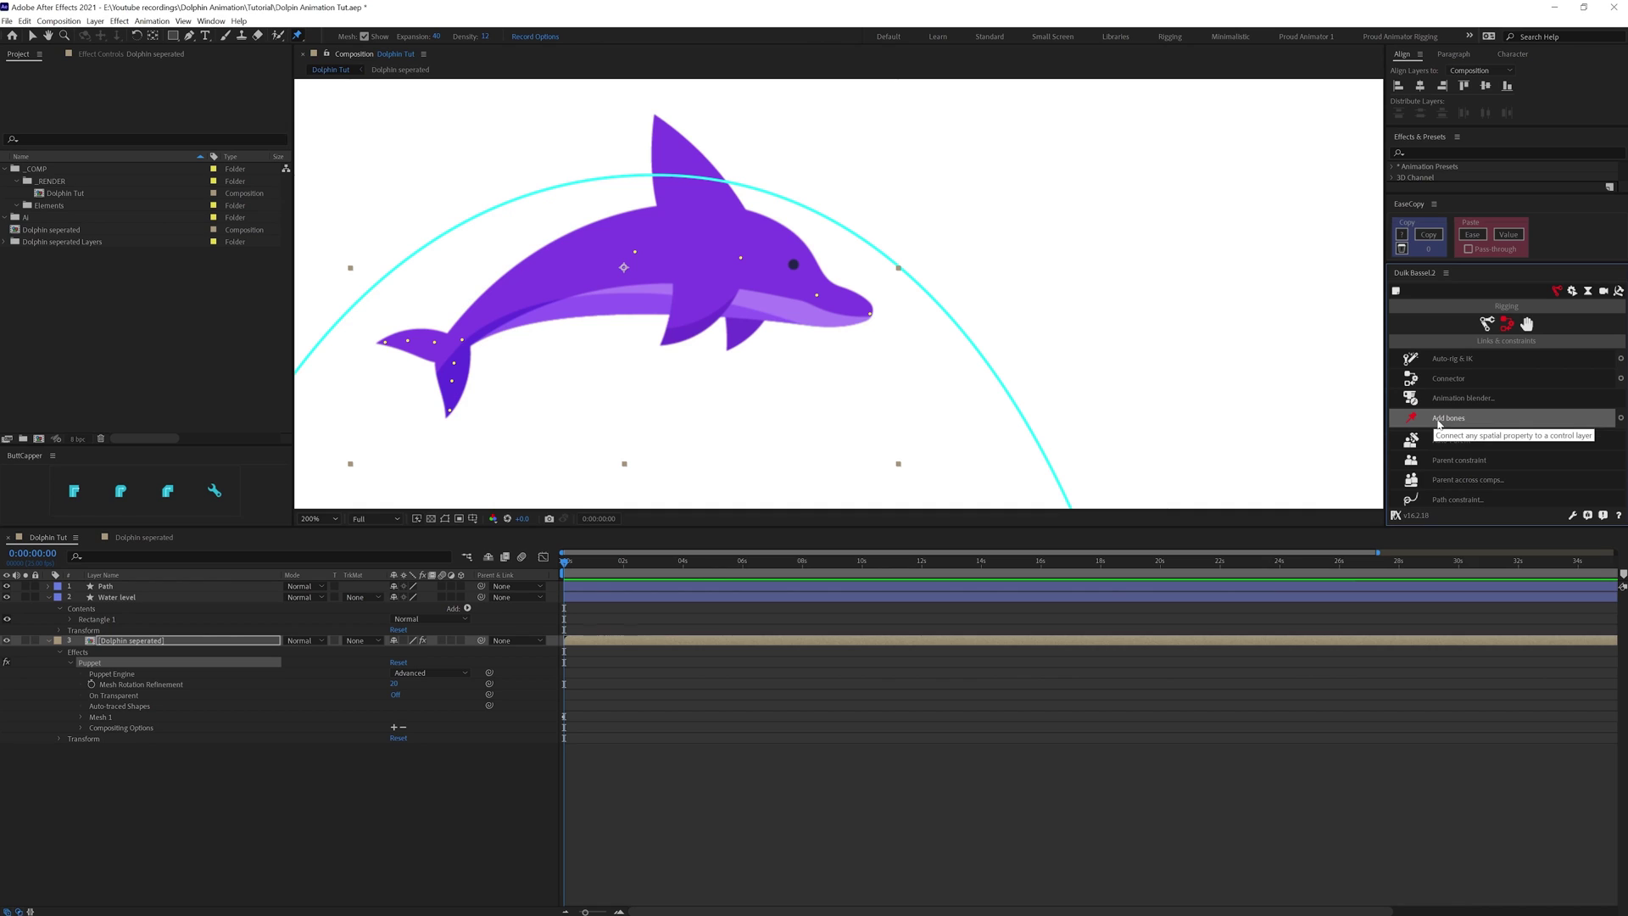
click(1446, 421)
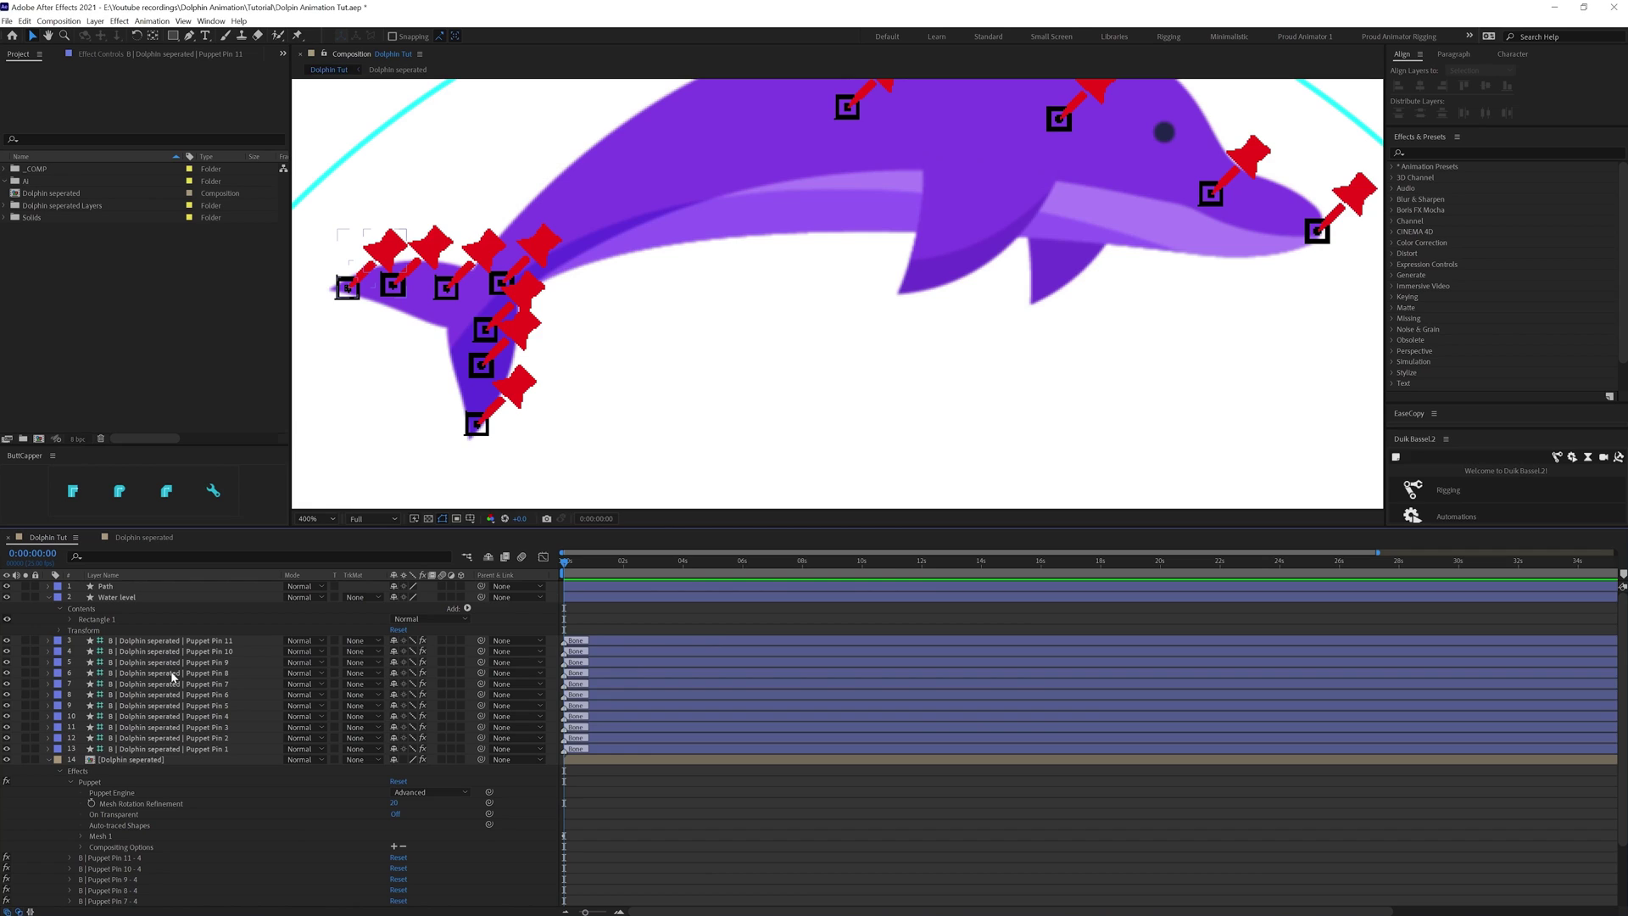
- Move the Puppet Pin 1 bone layer up beside the other tail bones and give all seven tail bone layers a green label
shift+click(174, 672)
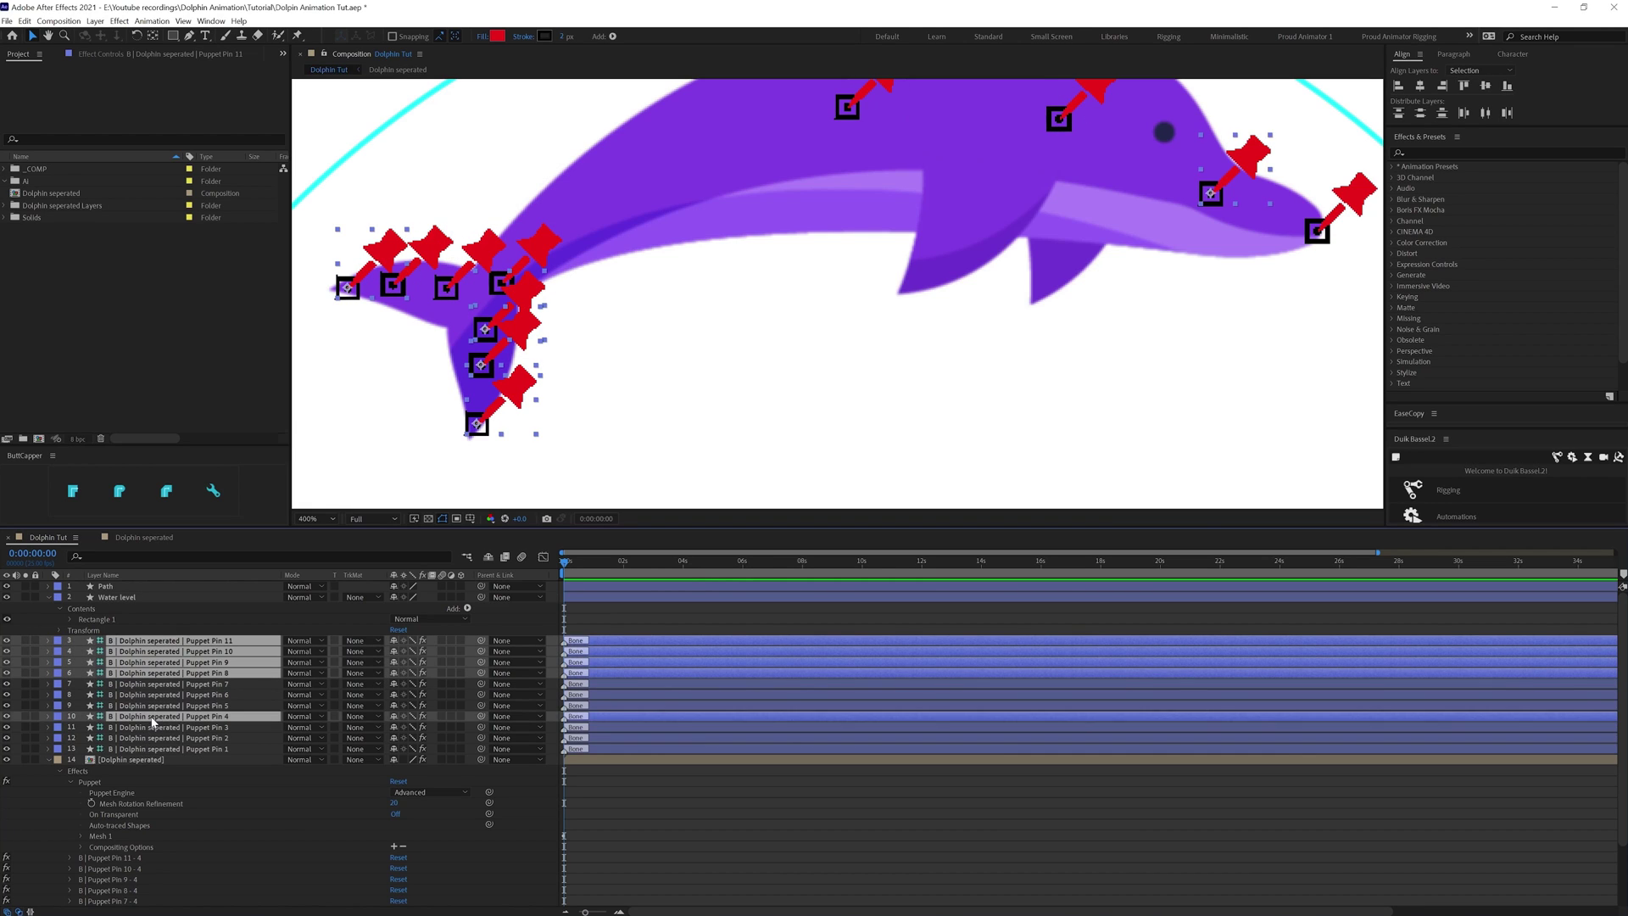
shift+click(219, 683)
shift+click(220, 694)
ctrl+click(222, 707)
ctrl+click(222, 707)
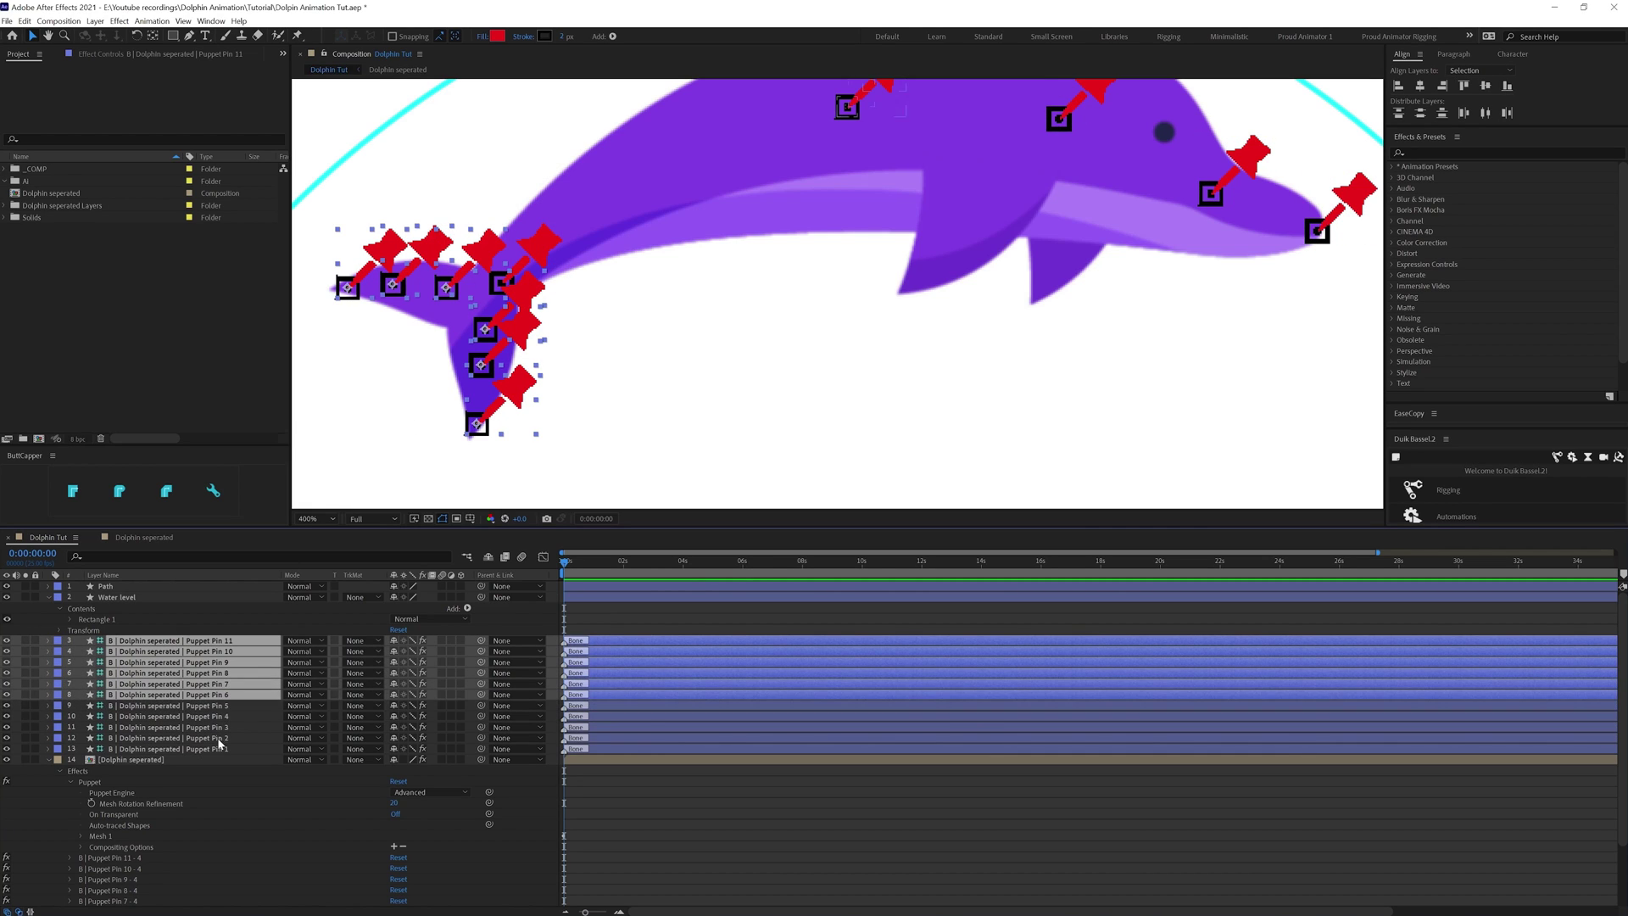
ctrl+click(220, 749)
drag(219, 749, 236, 702)
click(58, 706)
click(82, 611)
- Label the three head and snout bone layers brown and the mid-body bone layer orange
click(621, 717)
key(comma)
ctrl+click(603, 727)
ctrl+click(591, 736)
click(58, 740)
click(93, 684)
click(75, 750)
click(58, 749)
click(95, 693)
- Rename the four body bone layers from the lowest upward as 1, 2, 3 and 4
key(Return)
text(1)
key(Return)
key(ctrl+Up)
key(Return)
text(2)
key(Return)
key(ctrl+Up)
key(Return)
text(3)
key(Return)
key(ctrl+Up)
key(Return)
text(4)
key(Return)
- Rename the tail-base bone layer as Tail and the three upper fluke bone layers as U1, U2 and U3
key(ctrl+Up)
key(Return)
text(Tail)
key(Return)
key(ctrl+Up)
key(Return)
text(U1)
key(Return)
key(ctrl+Up)
key(Return)
text(U2)
key(Return)
key(ctrl+Up)
key(Return)
text(U3)
key(Return)
- Rename the three lower fluke bone layers as D1, D2 and D3
key(ctrl+Up)
key(Return)
text(D1)
key(Return)
key(ctrl+Up)
key(Return)
text(D2)
key(Return)
key(ctrl+Up)
key(Return)
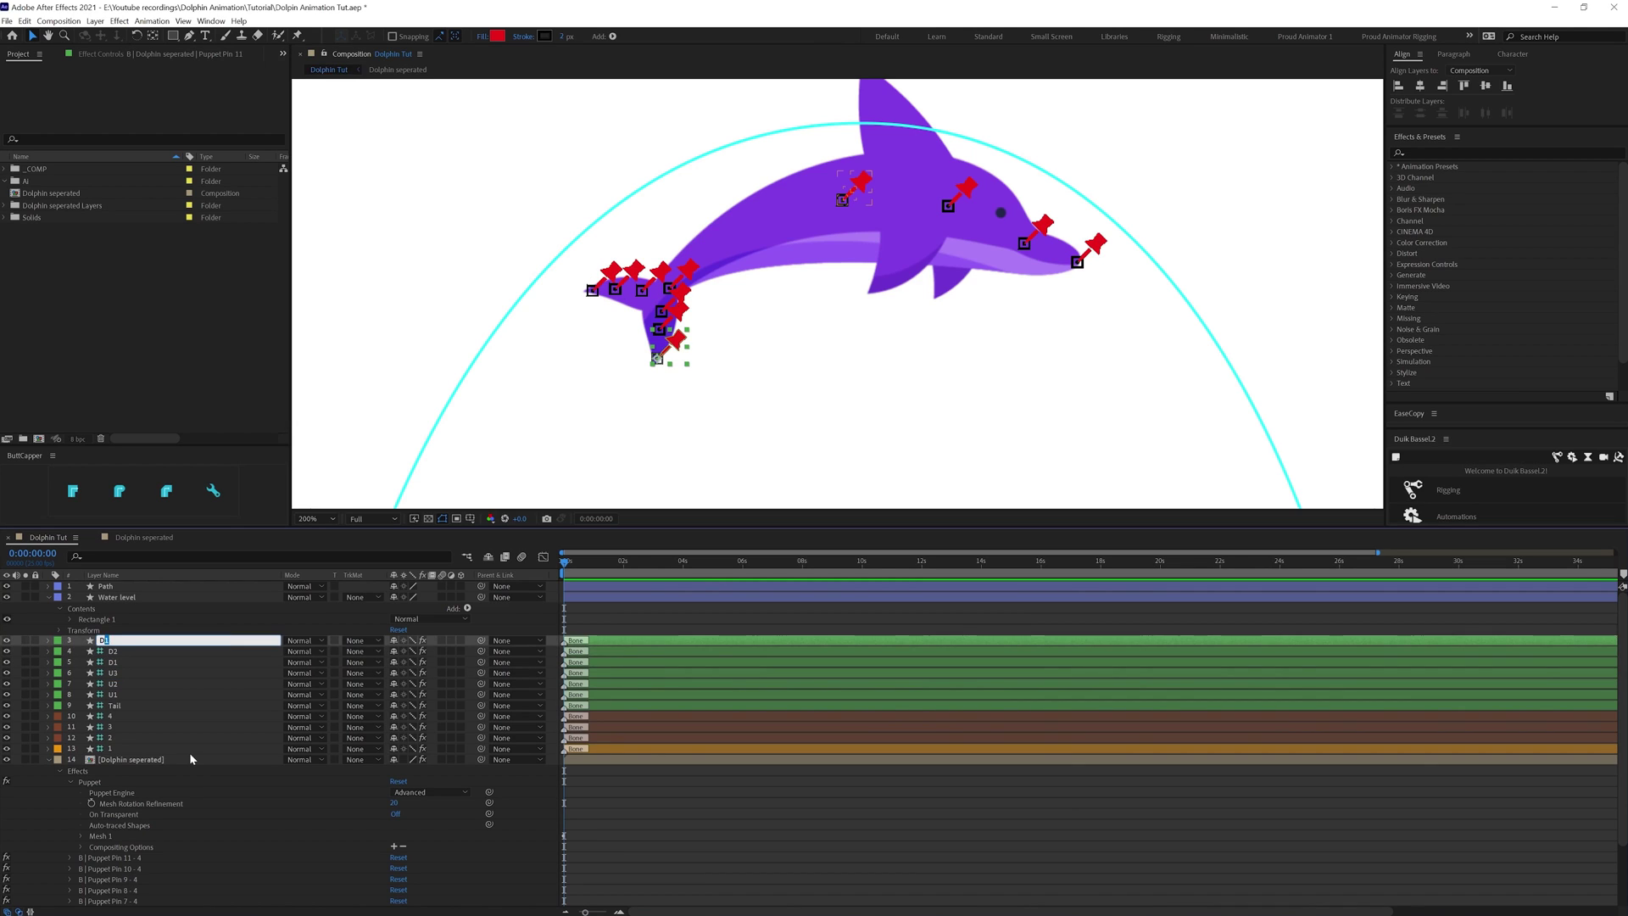
text(D3)
key(Return)
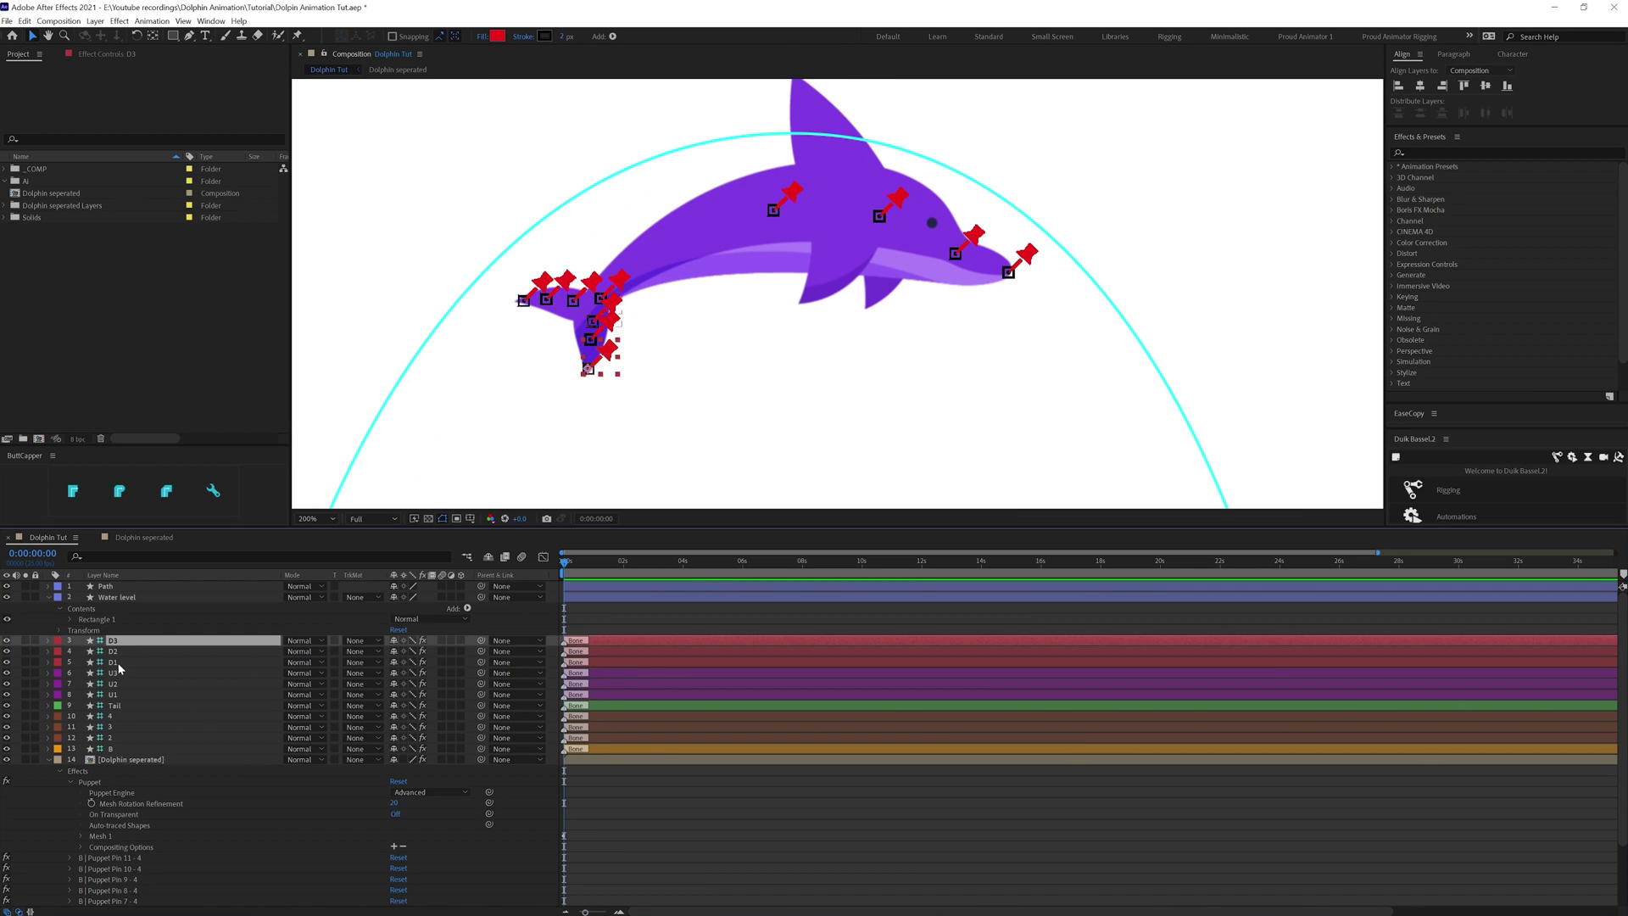
- Parent D3 to D2, D2 to D1, U3 to U2, U2 to U1, and both D1 and U1 to Tail
shift+click(118, 664)
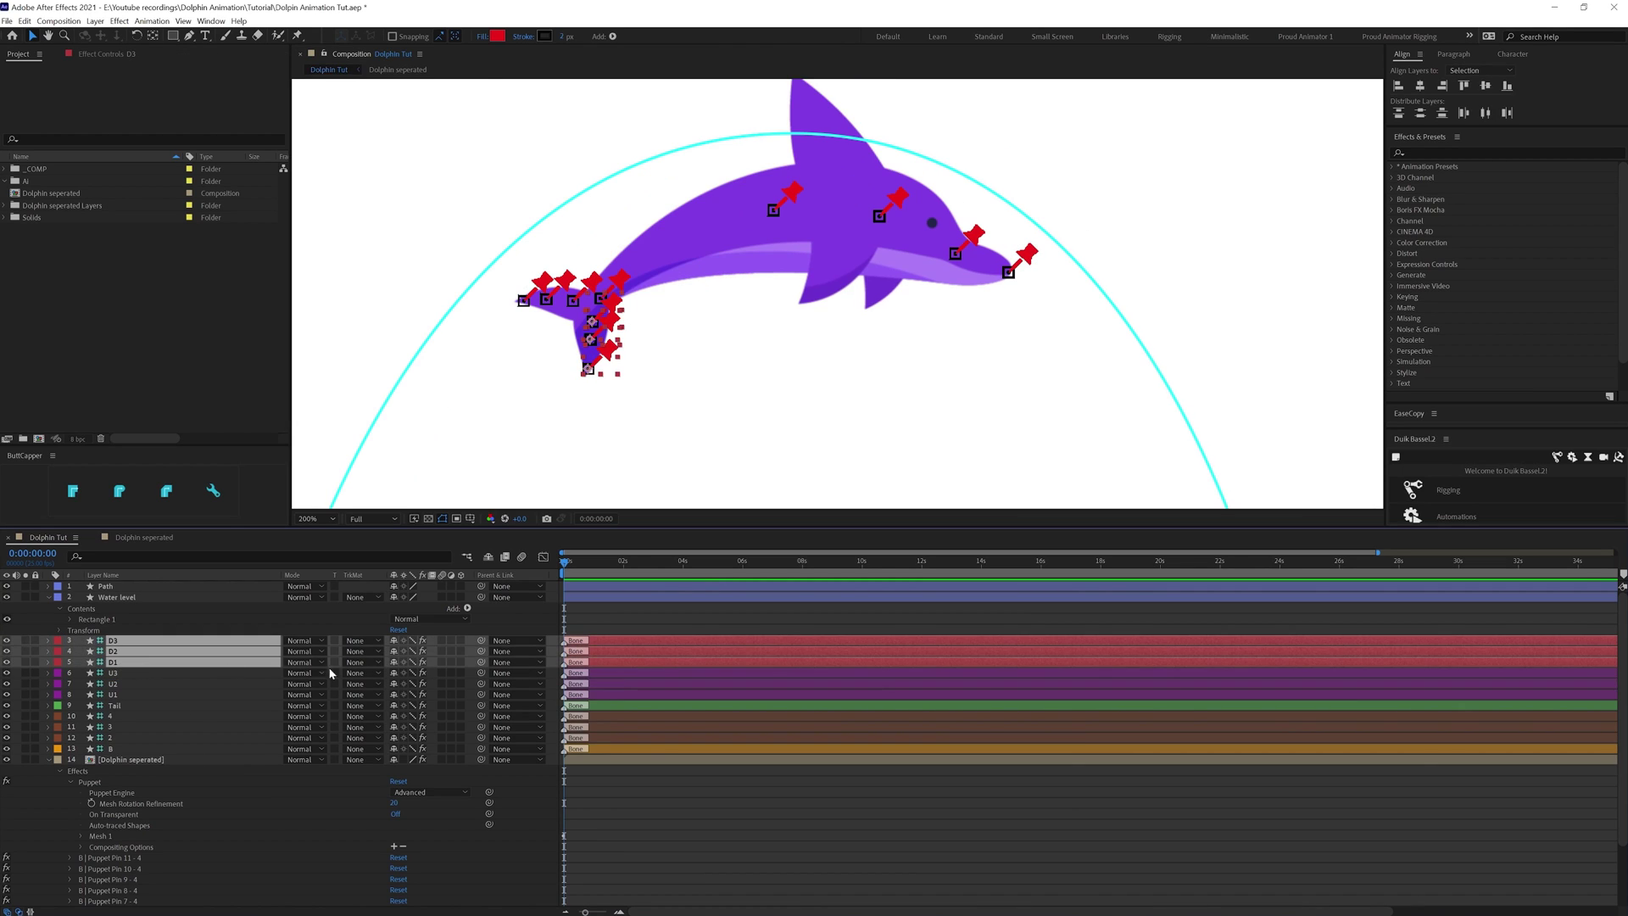
click(129, 673)
shift+click(117, 697)
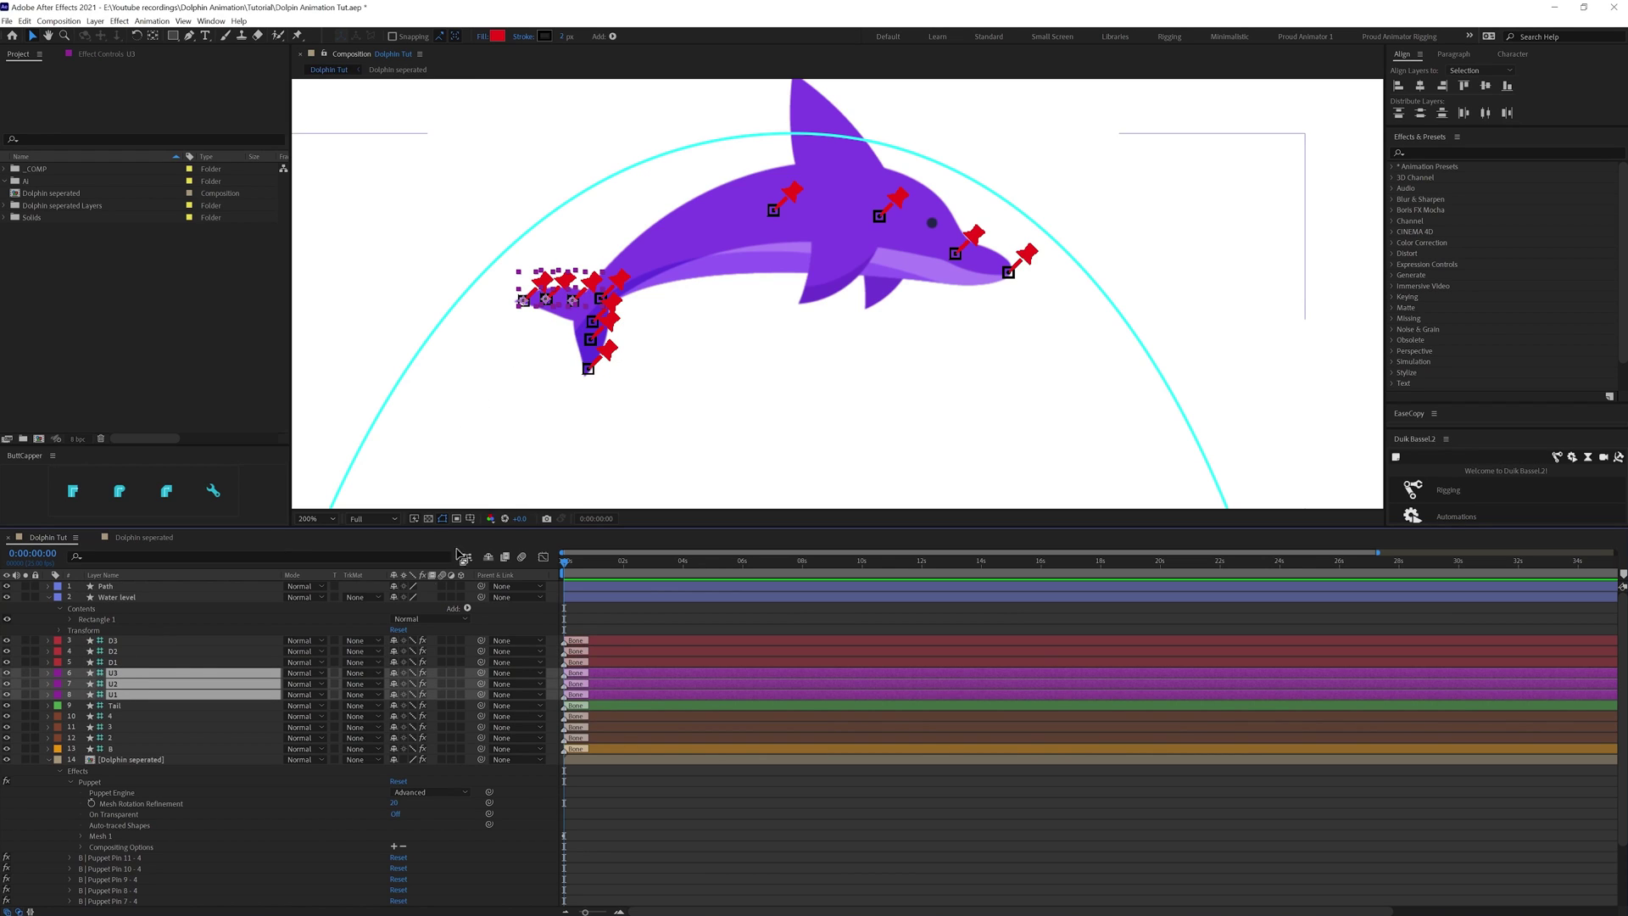
click(125, 642)
drag(482, 641, 478, 685)
click(123, 674)
drag(481, 684, 172, 709)
click(120, 695)
ctrl+click(115, 663)
click(172, 709)
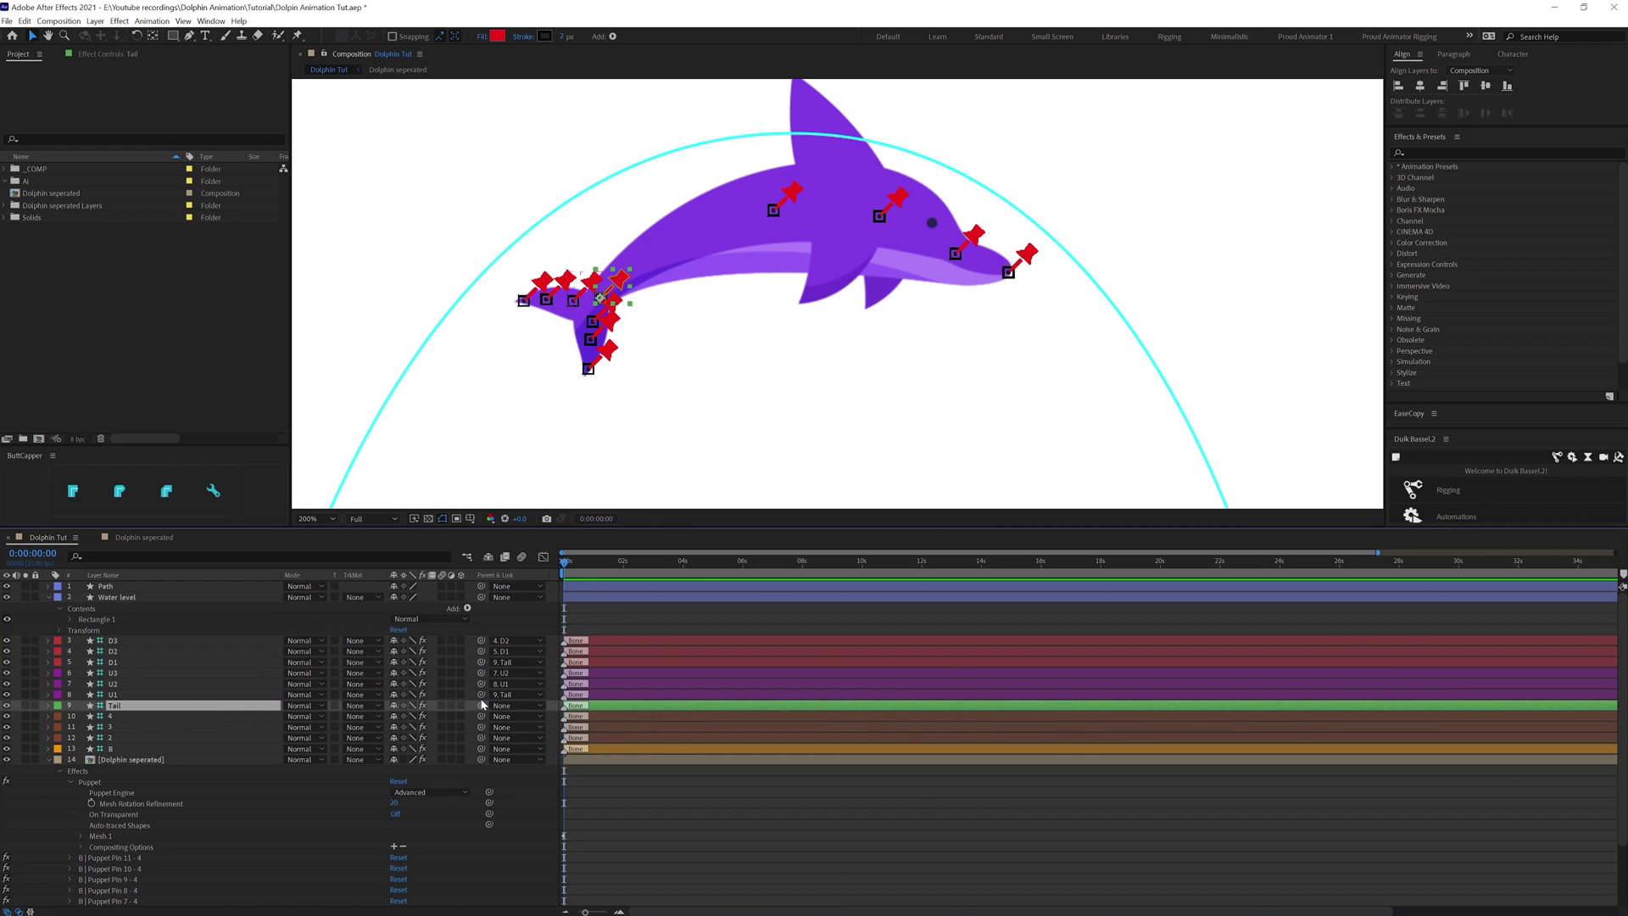
- Parent the Tail bone to B, then chain the front bones by parenting 4 to 3, 3 to 2 and 2 to B
drag(480, 706, 127, 749)
click(127, 749)
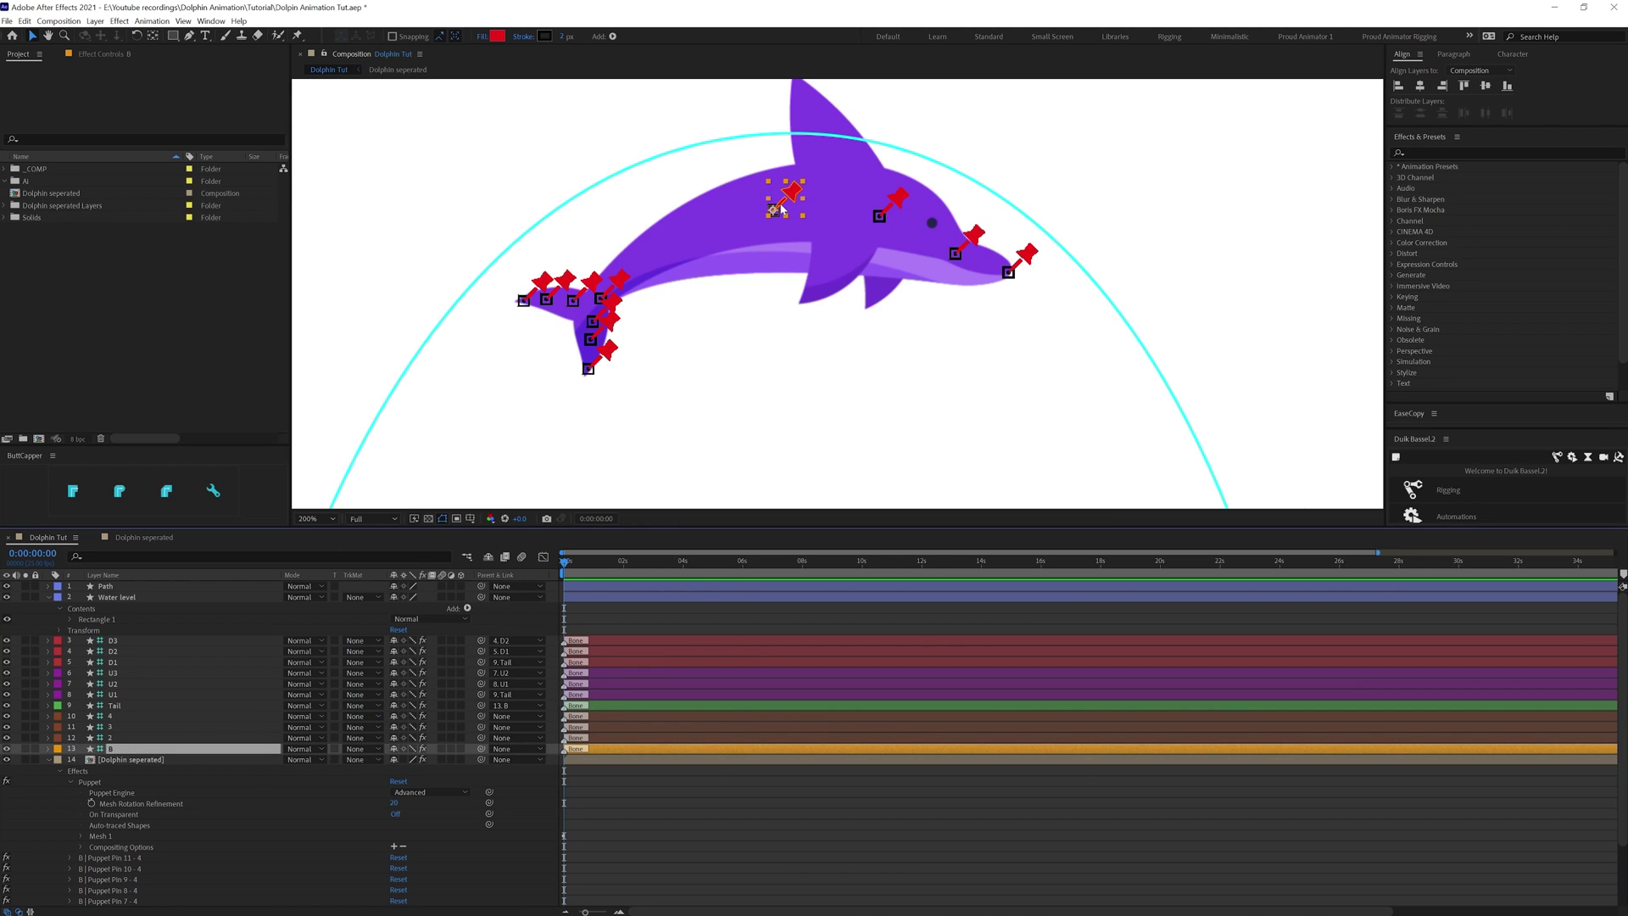
drag(481, 716, 364, 728)
drag(481, 727, 475, 739)
drag(481, 737, 339, 749)
- Reveal the B bone's Position property and collapse the Dolphin seperated layer's effects
click(127, 749)
mouse_move(795, 196)
mouse_down()
mouse_move(809, 223)
mouse_move(823, 202)
mouse_move(794, 195)
mouse_up()
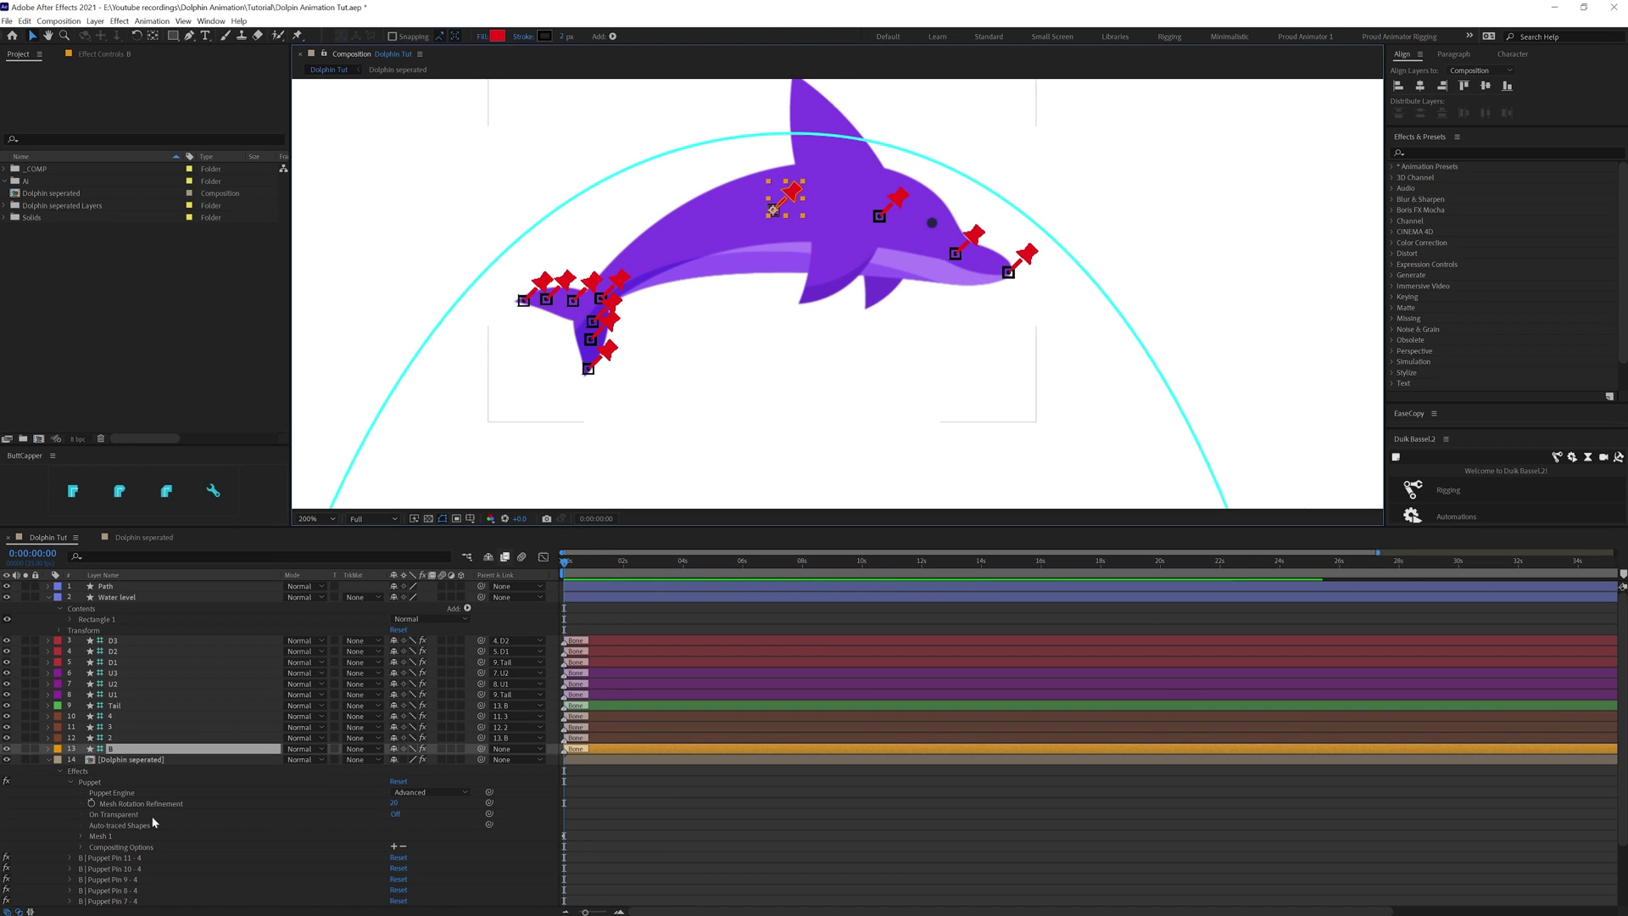
key(p)
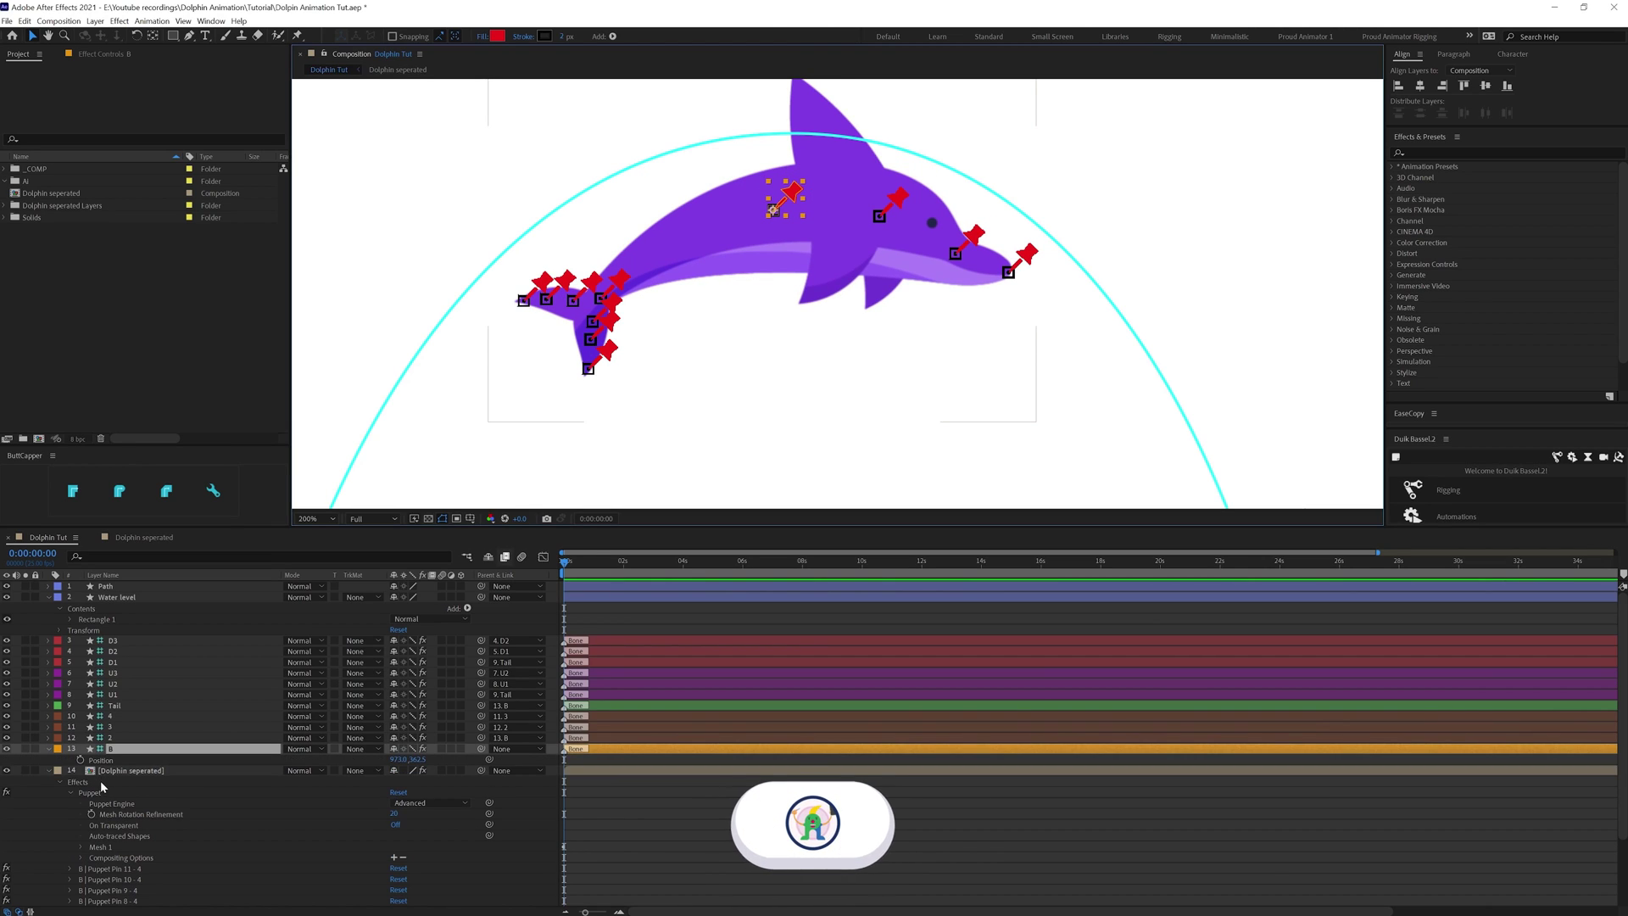
click(48, 776)
click(48, 771)
- Copy the arch path from the Path layer's Shape 1 and paste it into the B bone's Position property
click(124, 587)
click(47, 587)
click(59, 597)
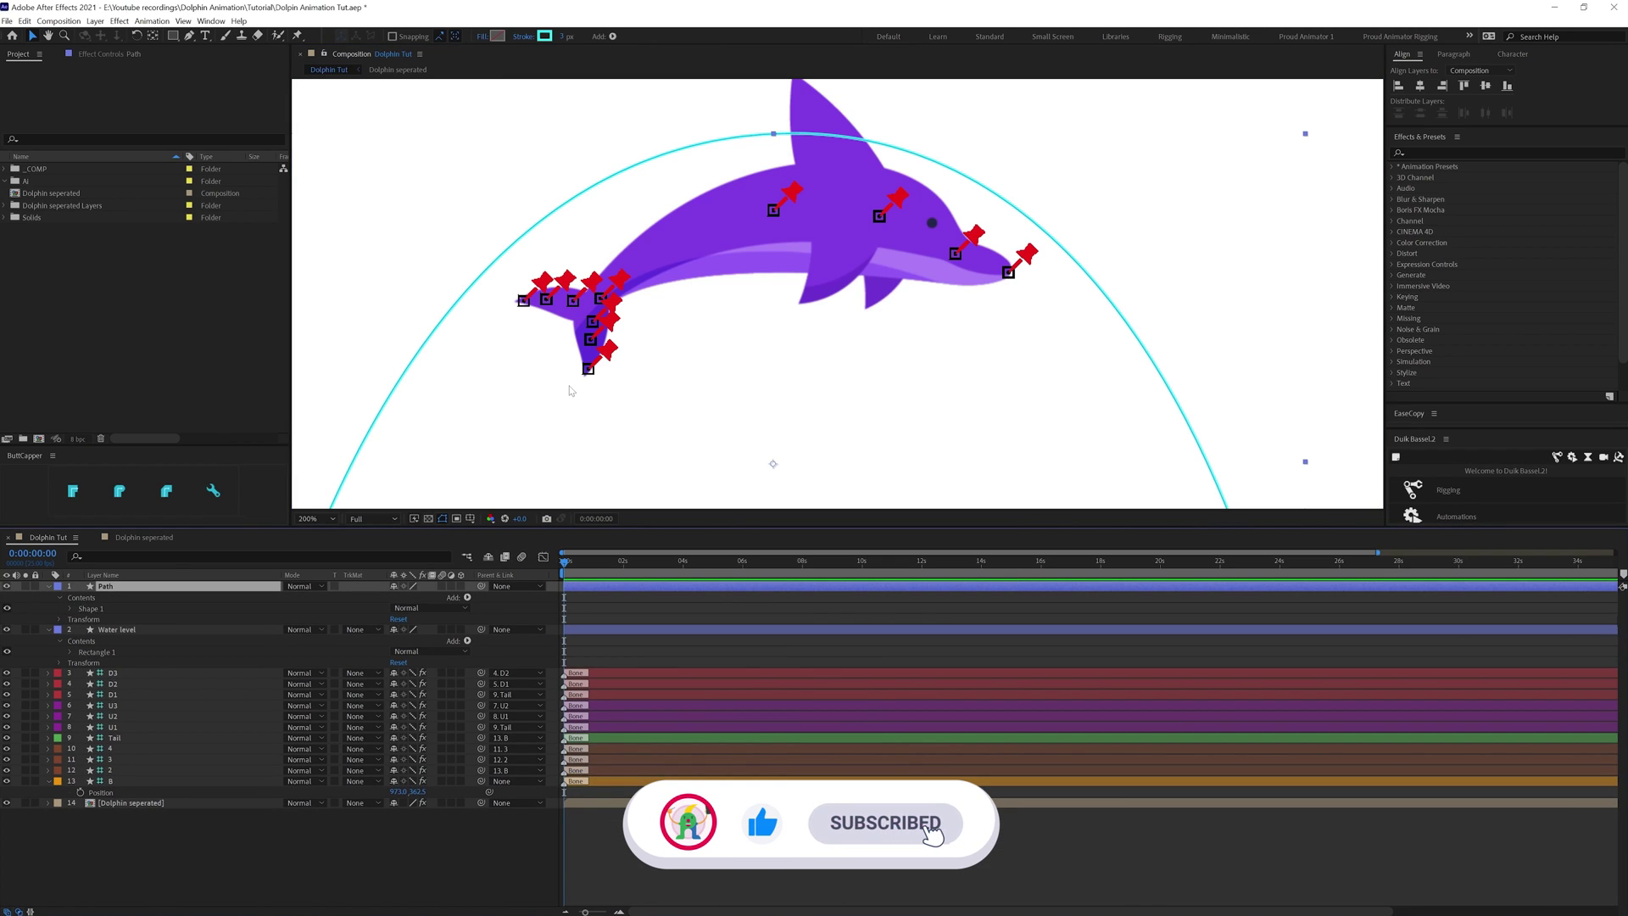
key(comma)
key(comma)
click(70, 608)
click(85, 620)
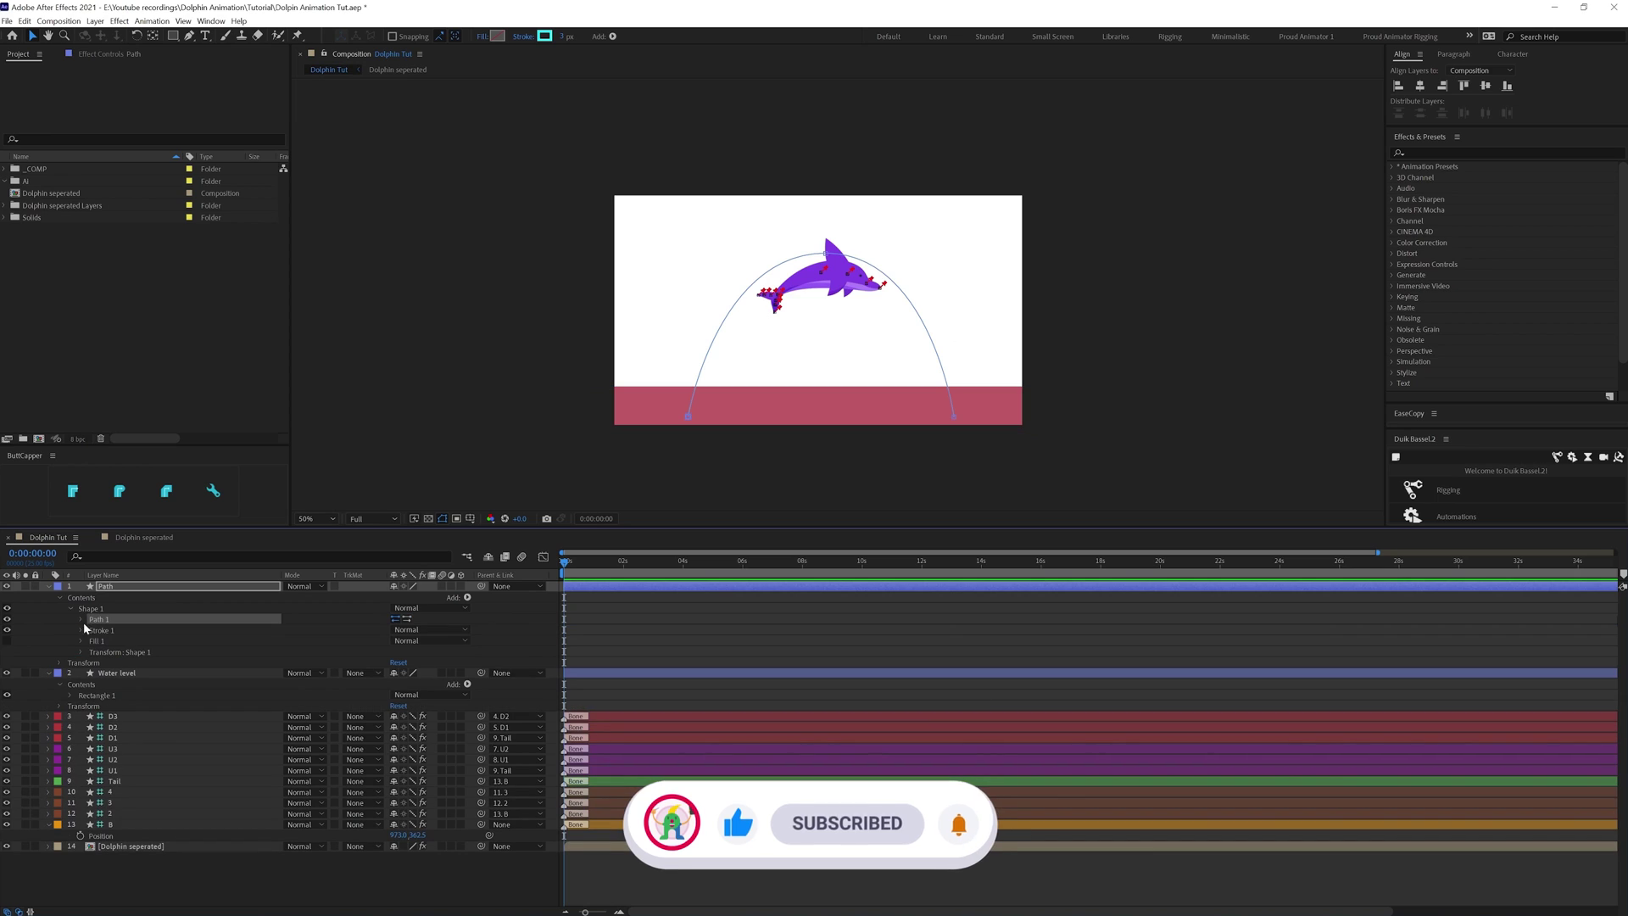
click(81, 619)
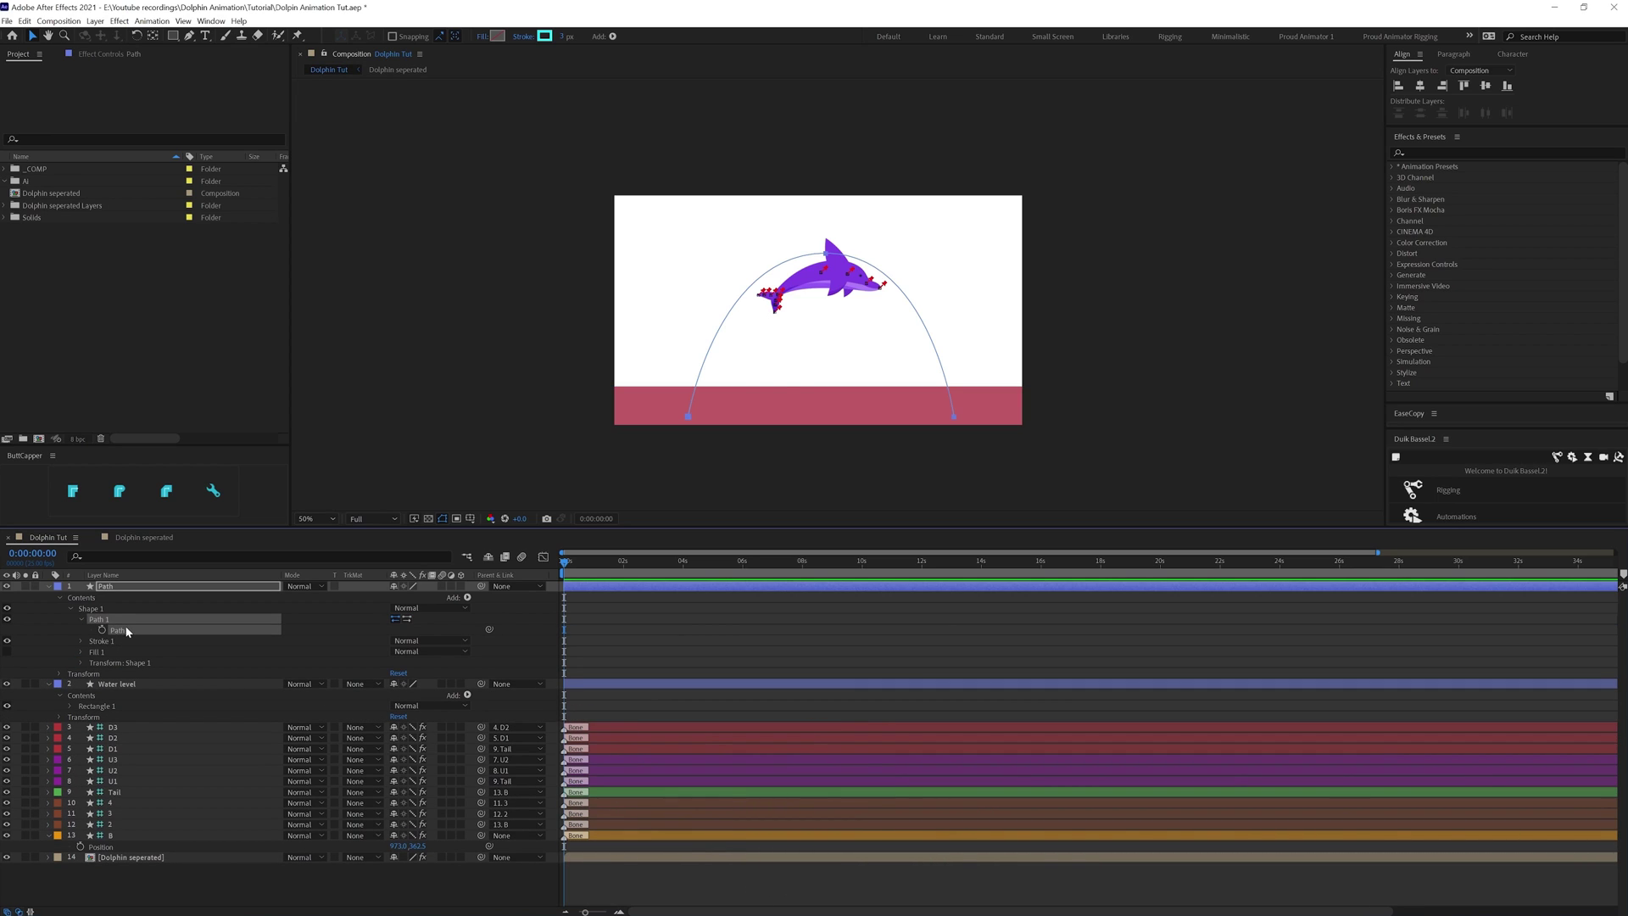
click(101, 847)
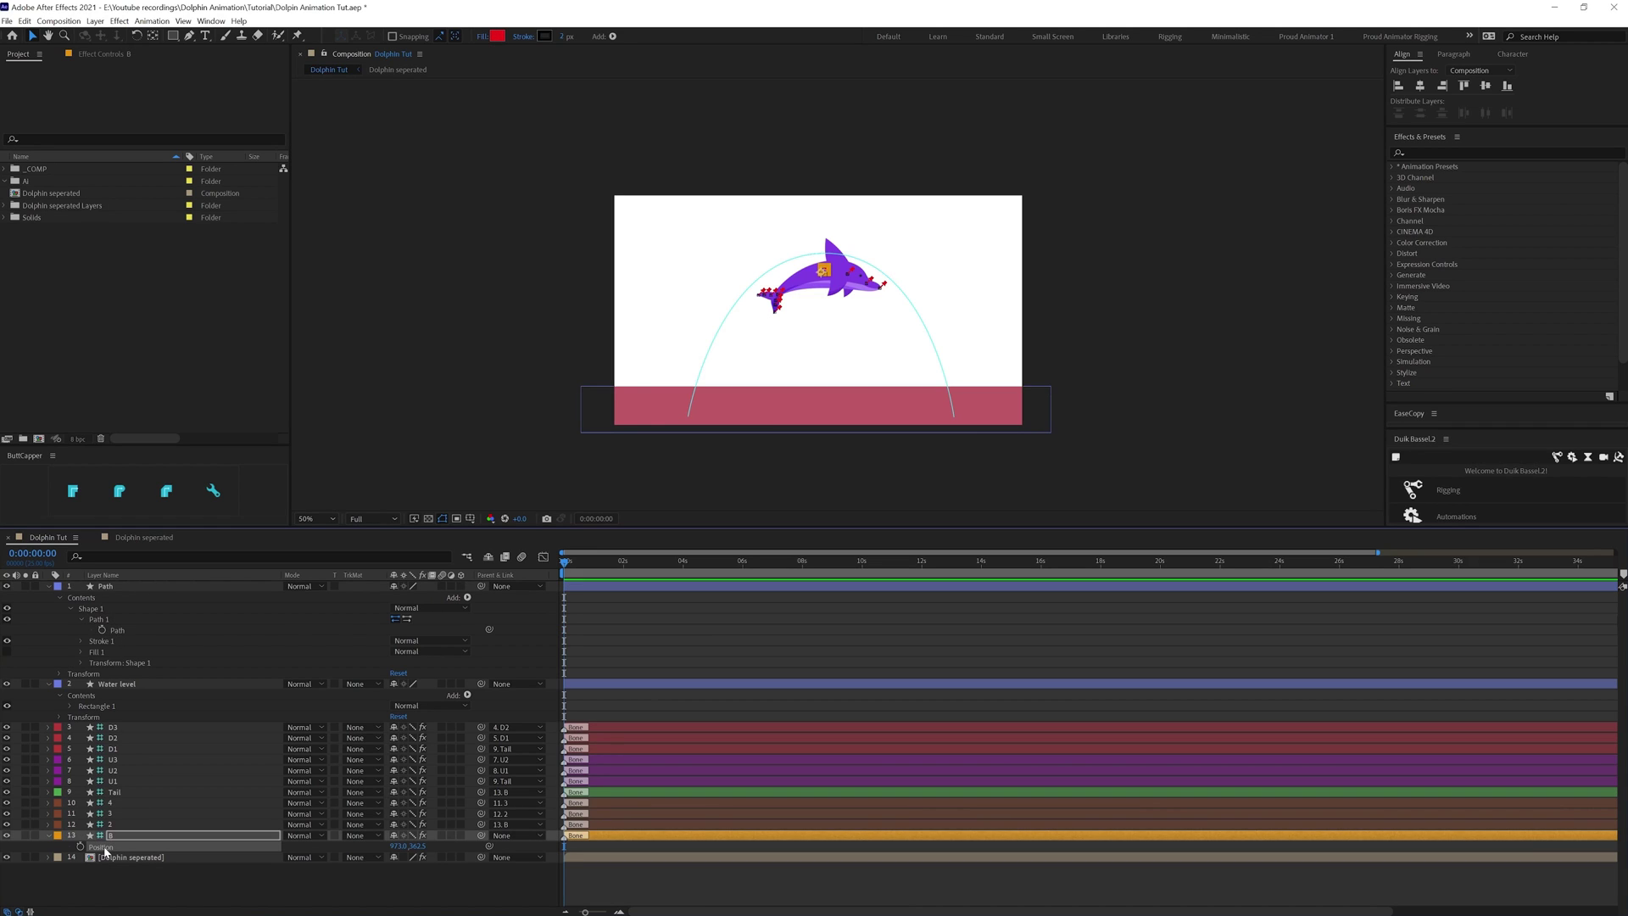
key(ctrl+v)
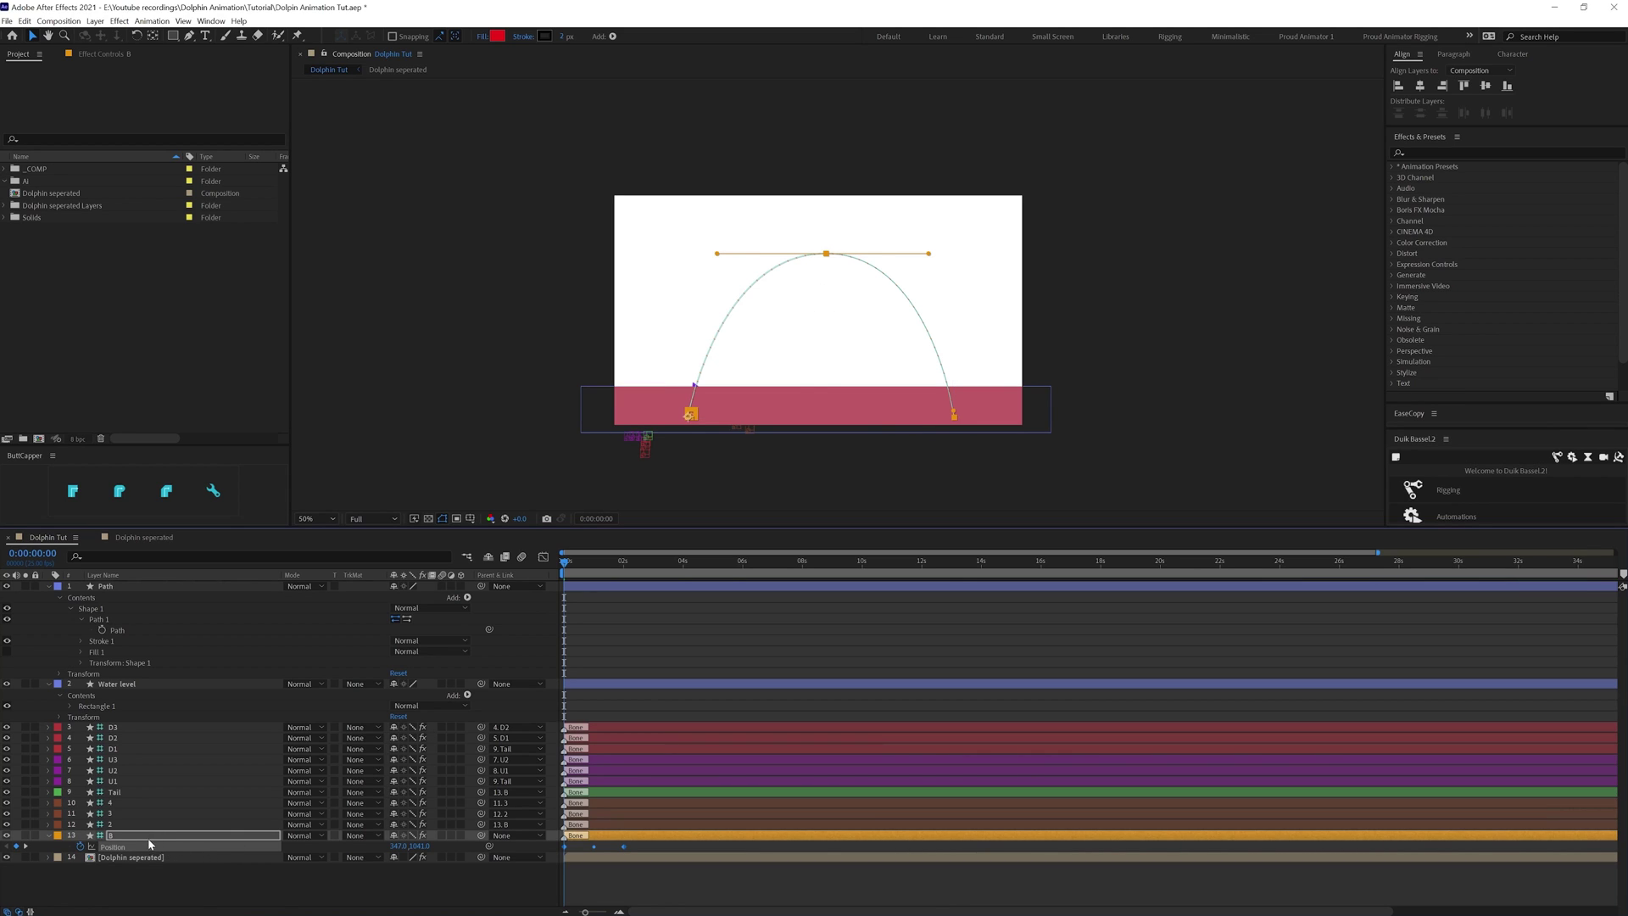
- Set the B bone to auto-orient along its motion path
scroll(595, 868, up, 3)
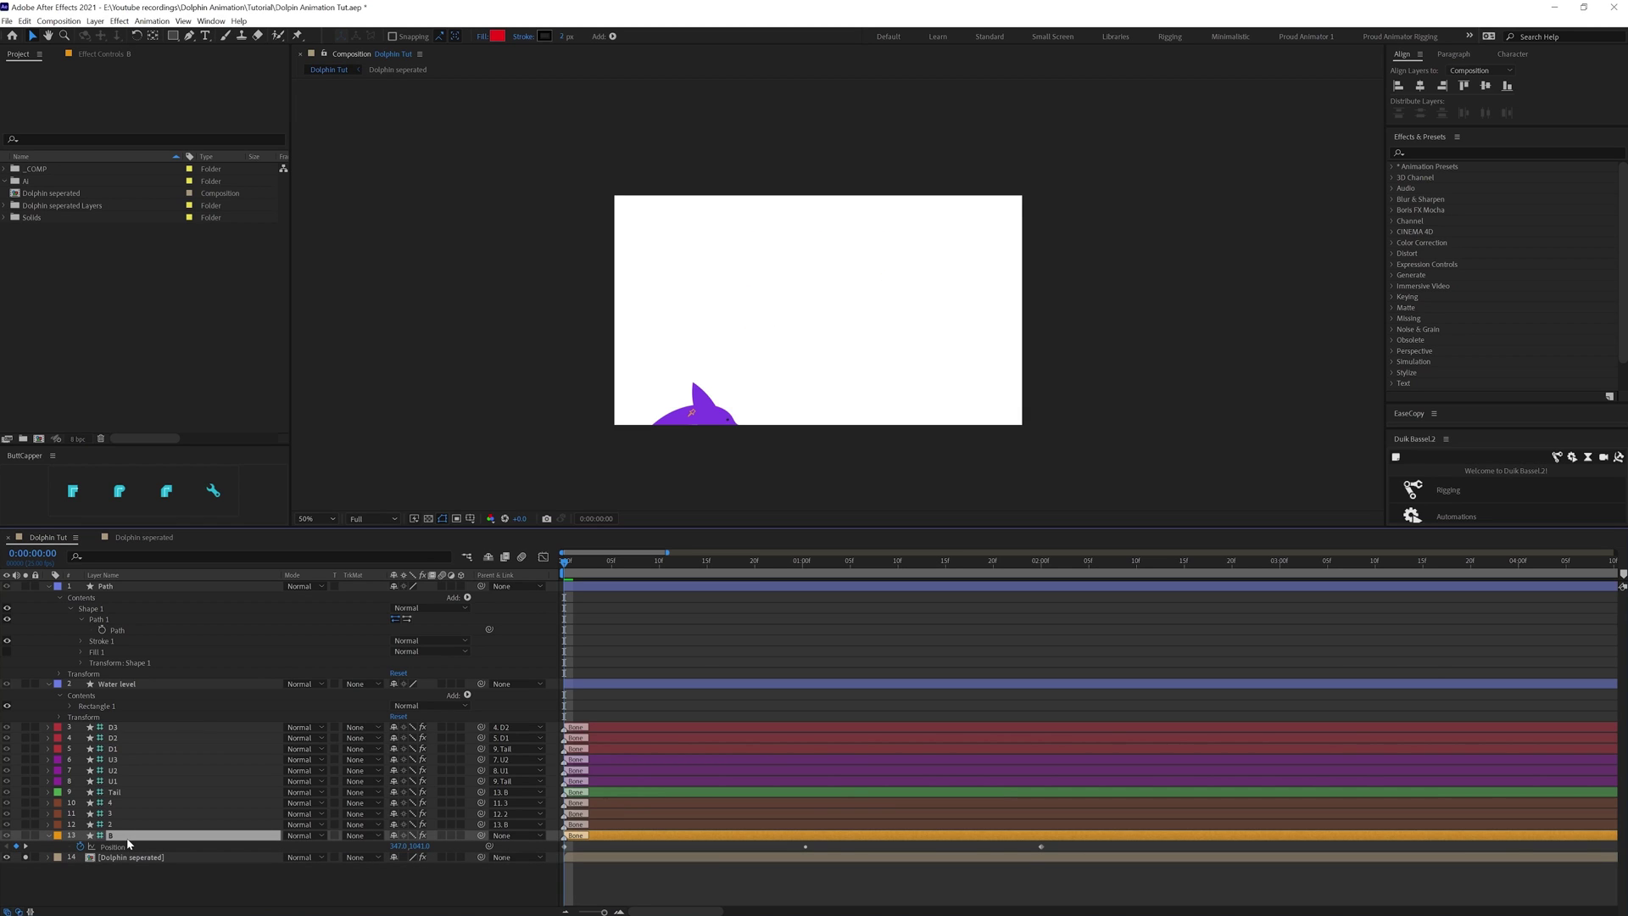
right_click(129, 841)
mouse_move(203, 553)
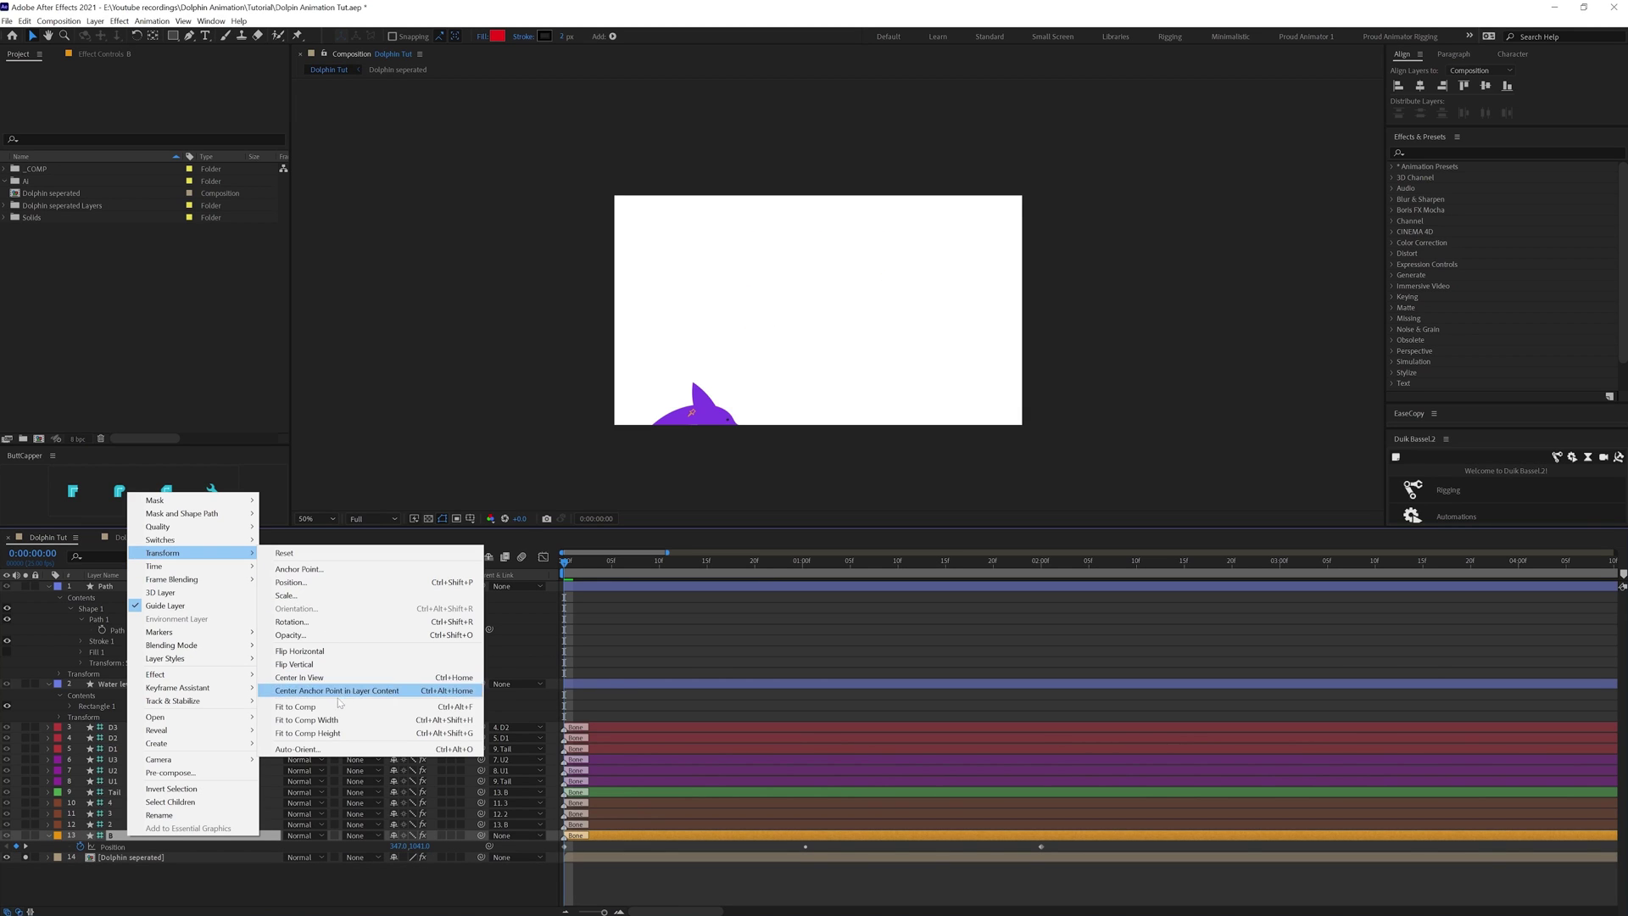
click(298, 753)
click(975, 336)
click(1101, 394)
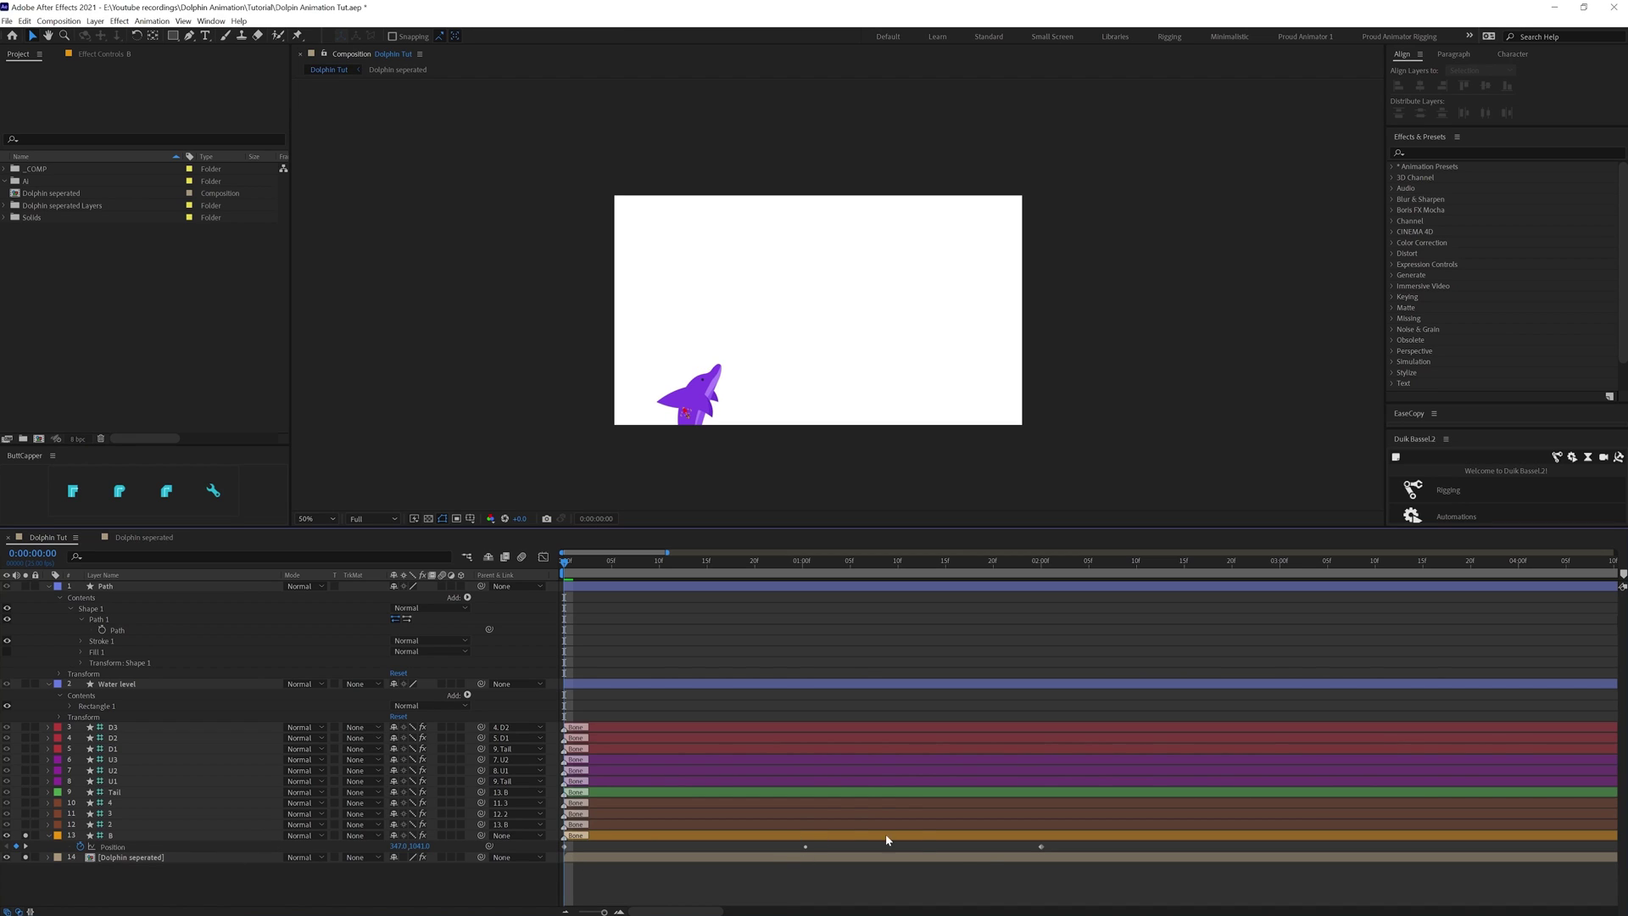
- Turn off Rove Across Time on B's middle position keyframe, Easy Ease all three position keyframes and preview the jump
click(806, 846)
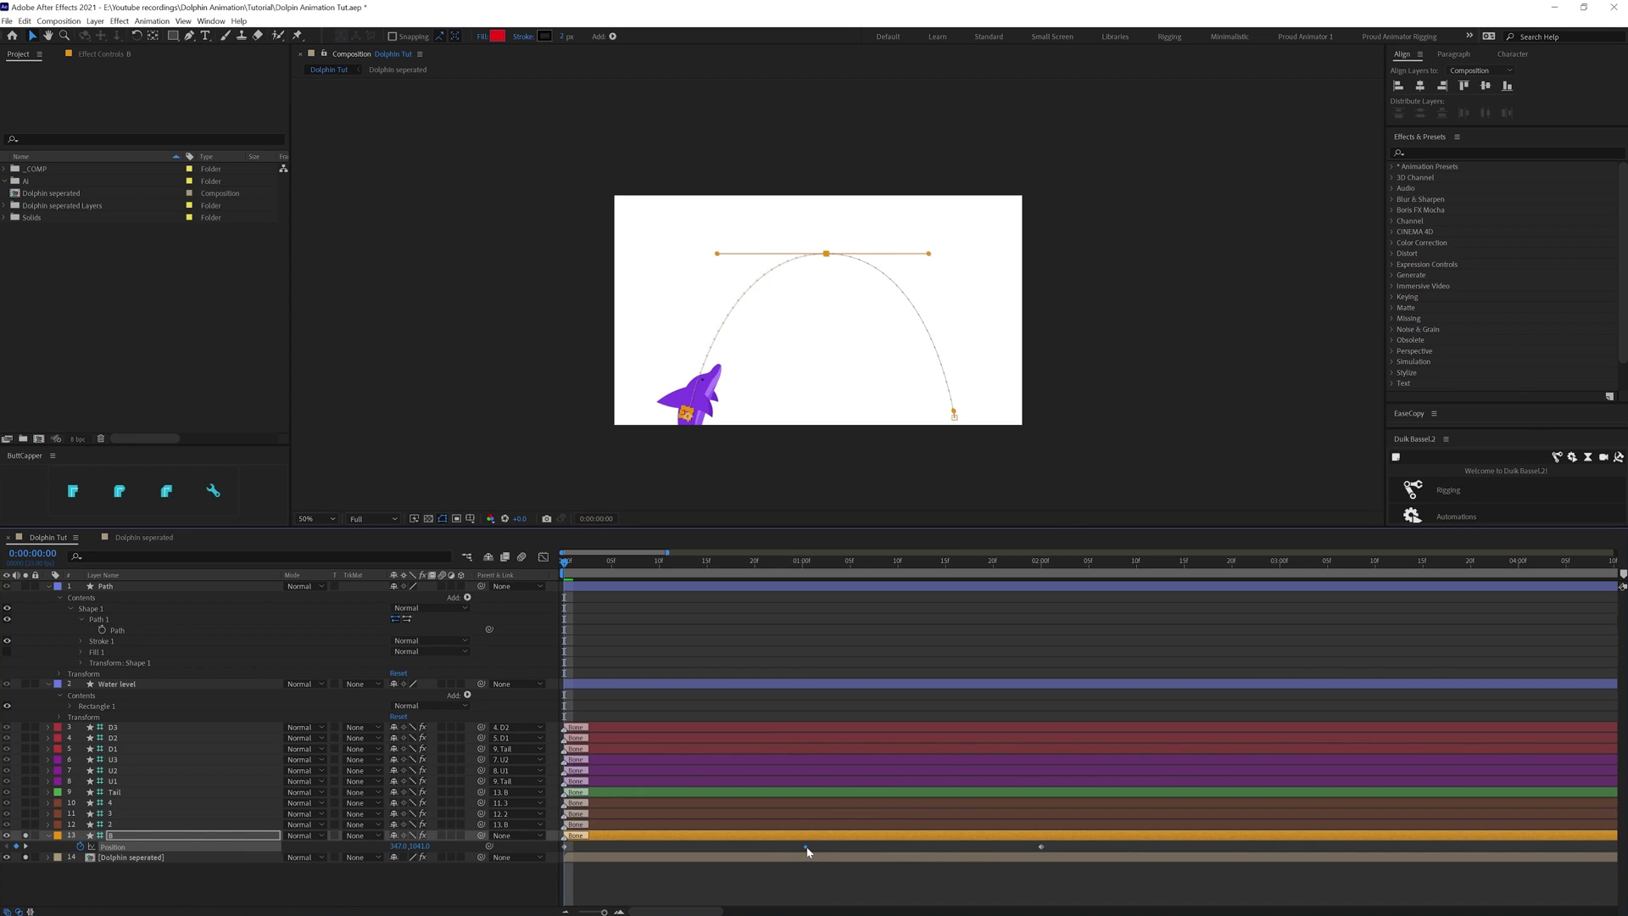
right_click(806, 846)
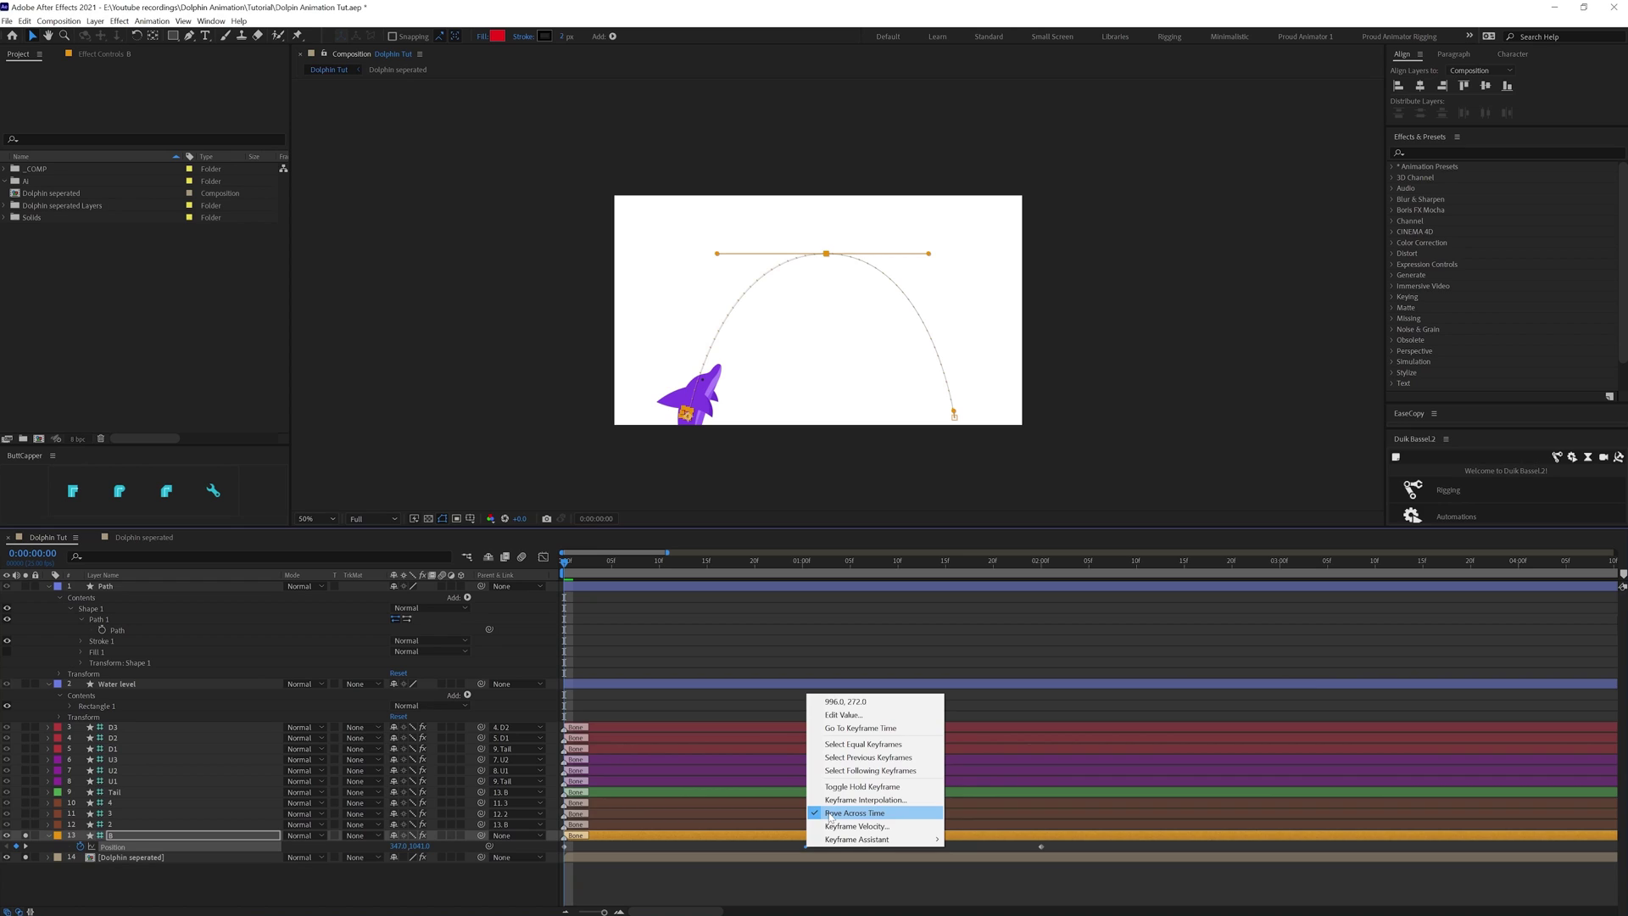
click(830, 815)
click(795, 883)
drag(1060, 843, 554, 863)
click(628, 884)
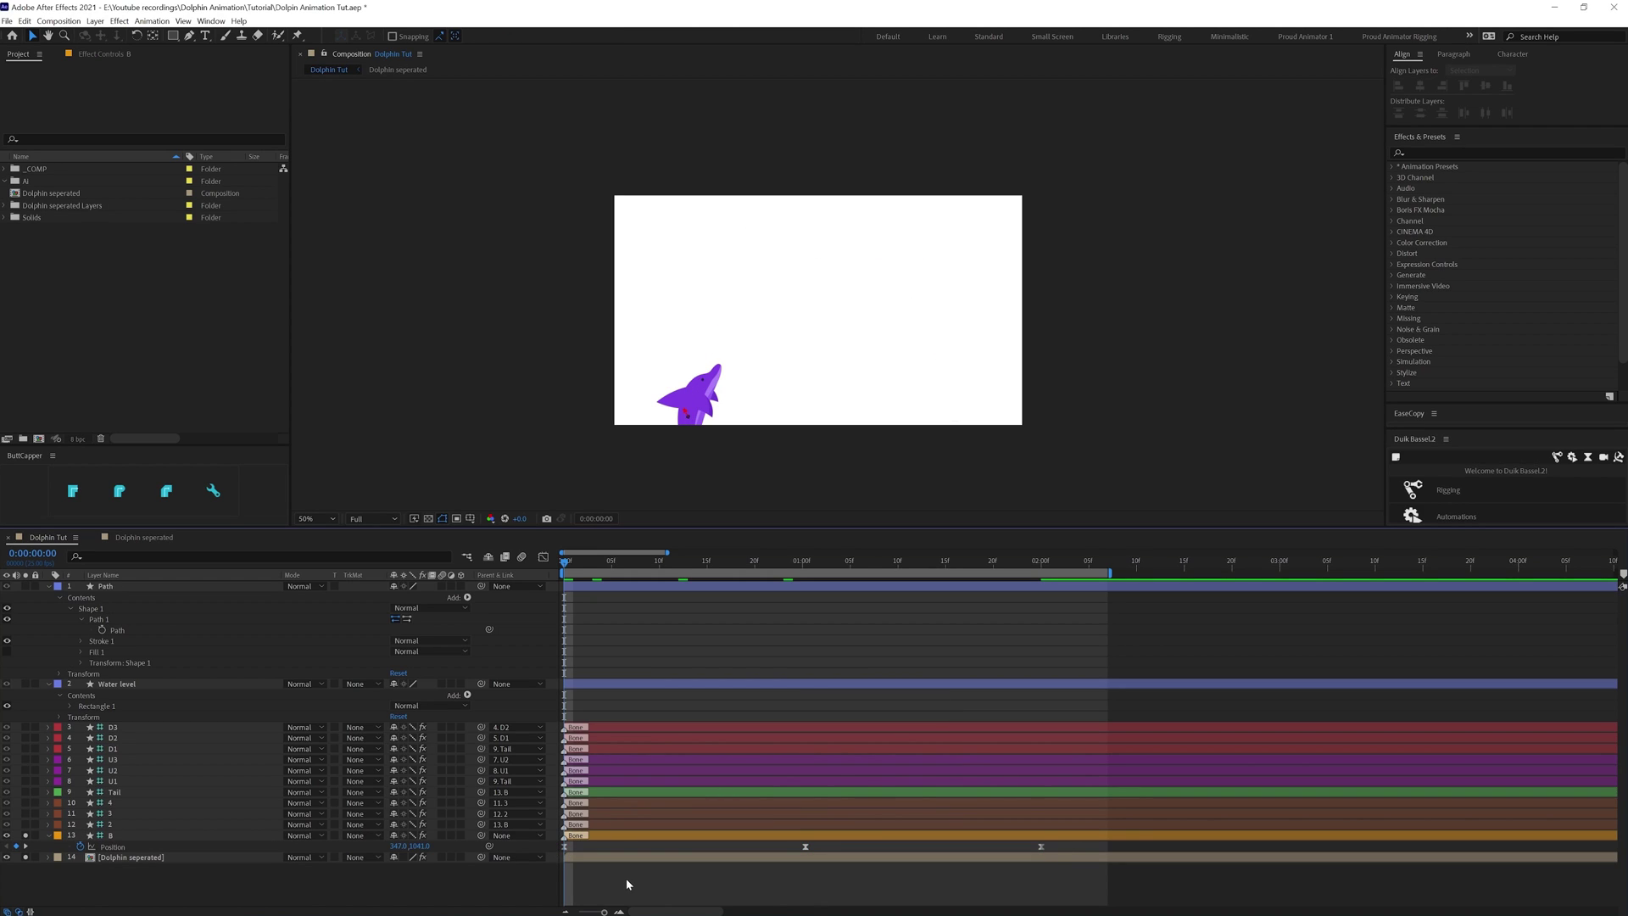
key(space)
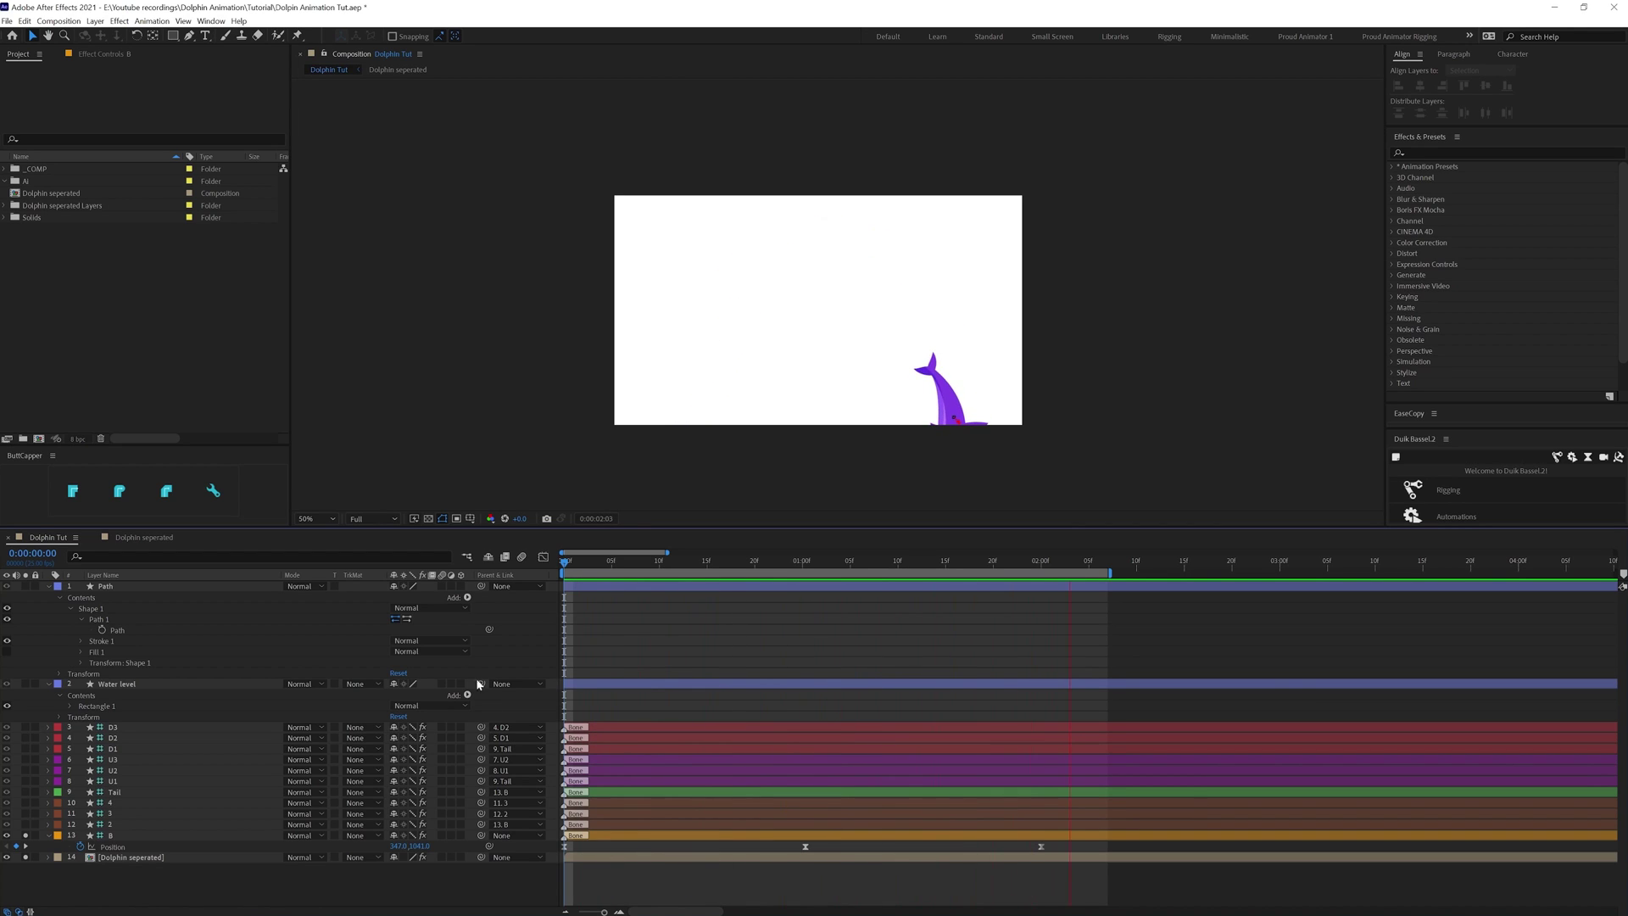
- Shift B's middle and last position keyframes earlier together so the middle one sits at 0:00:00:24
click(40, 556)
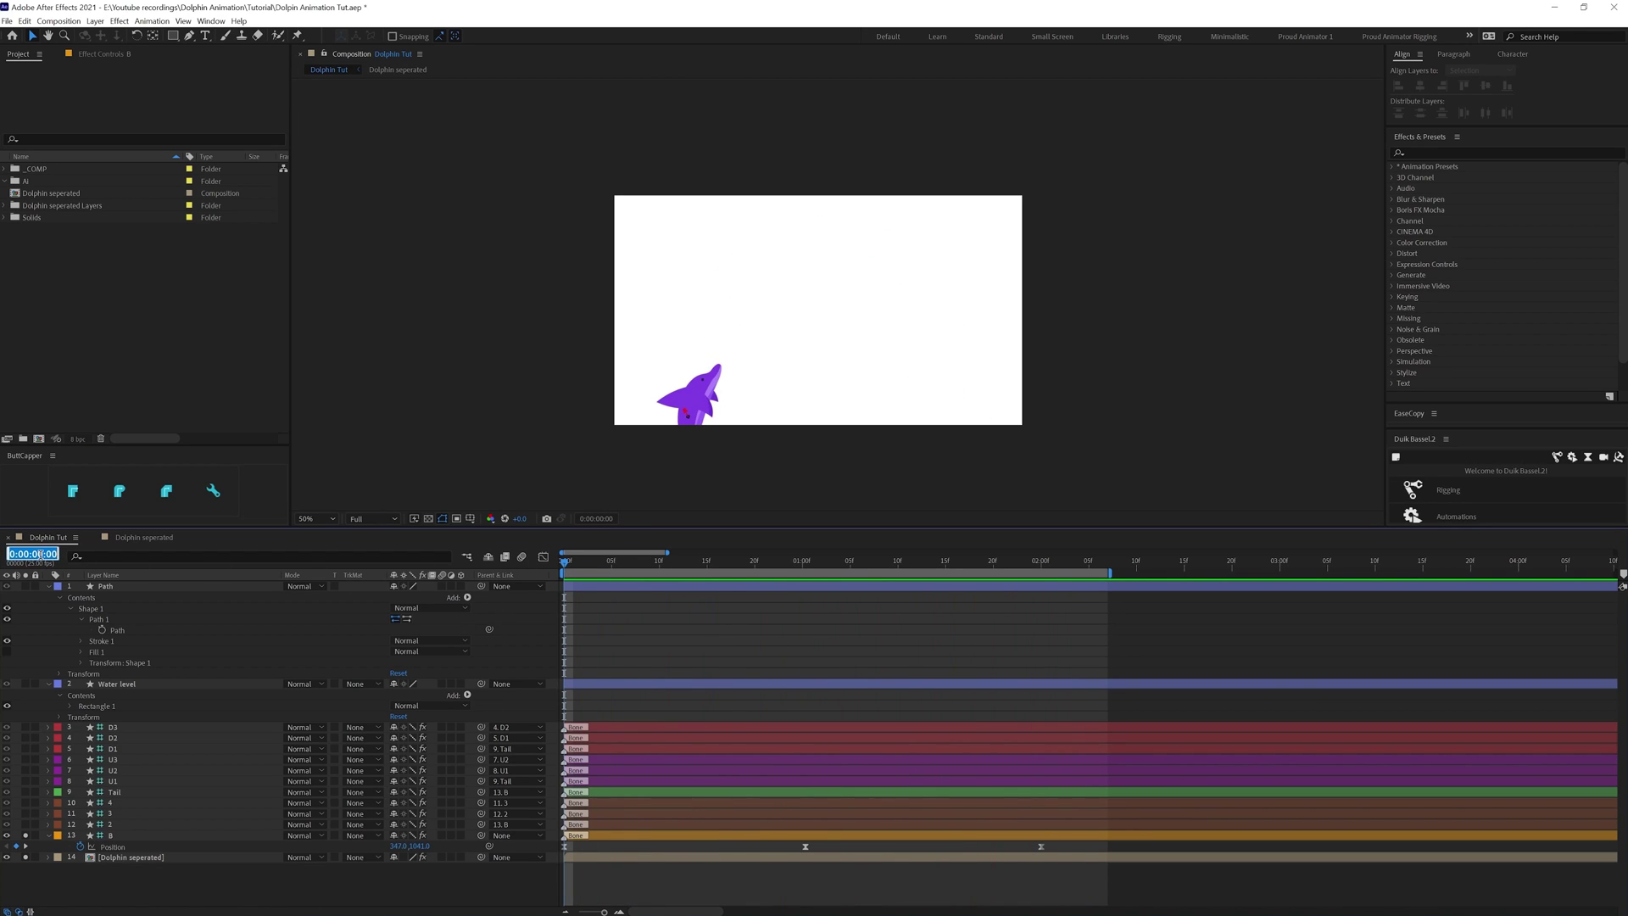
text(+24)
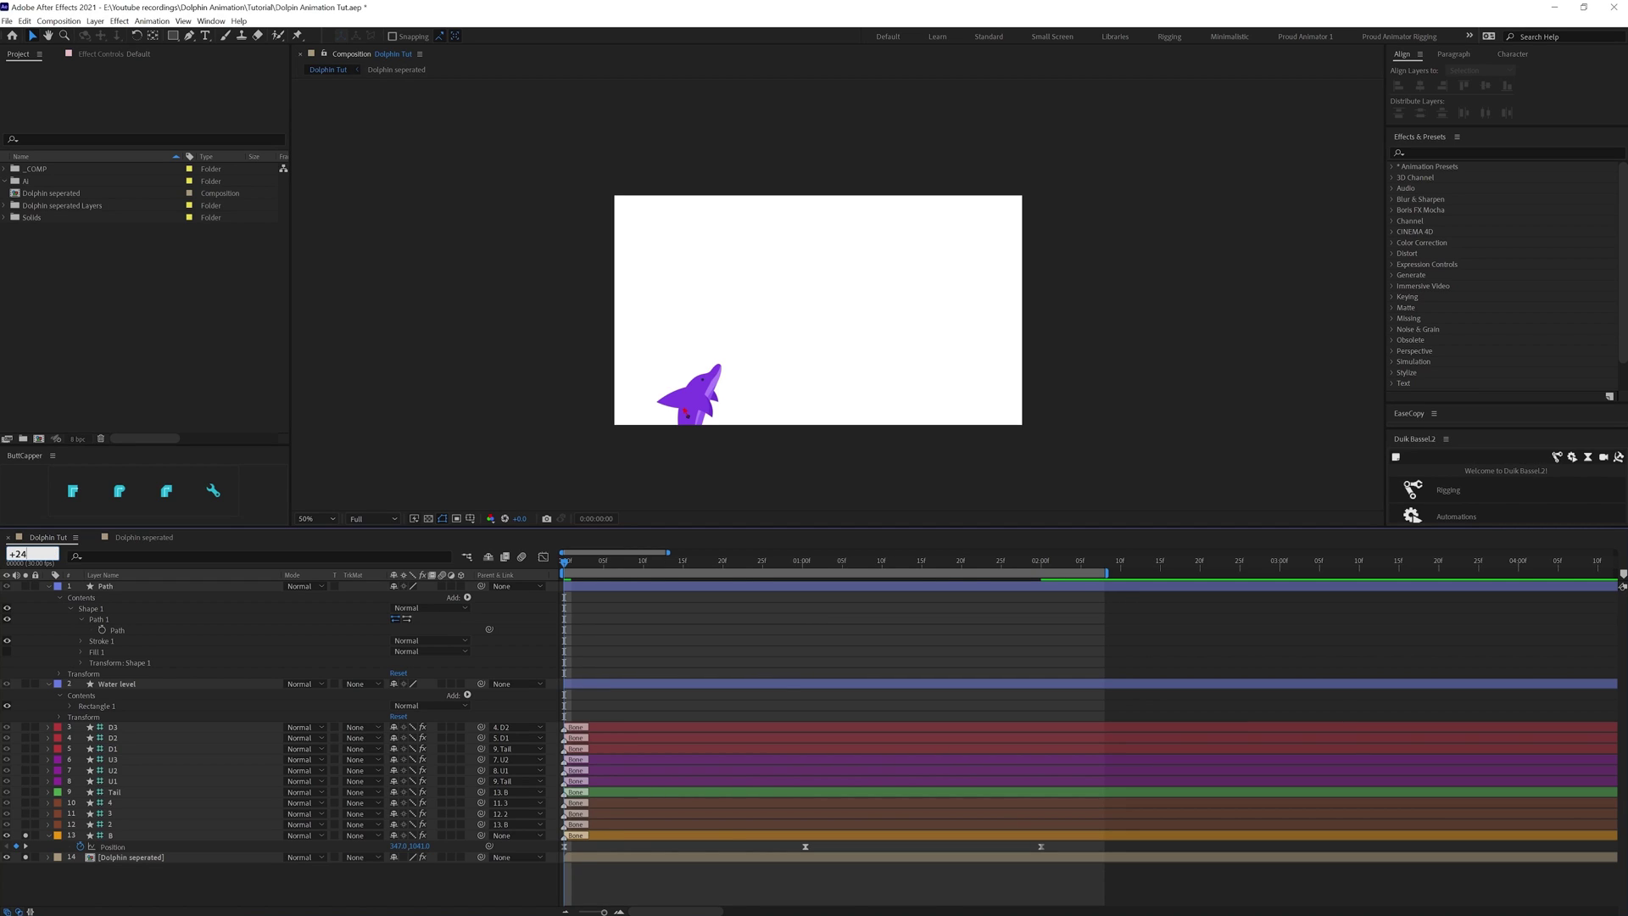
key(Return)
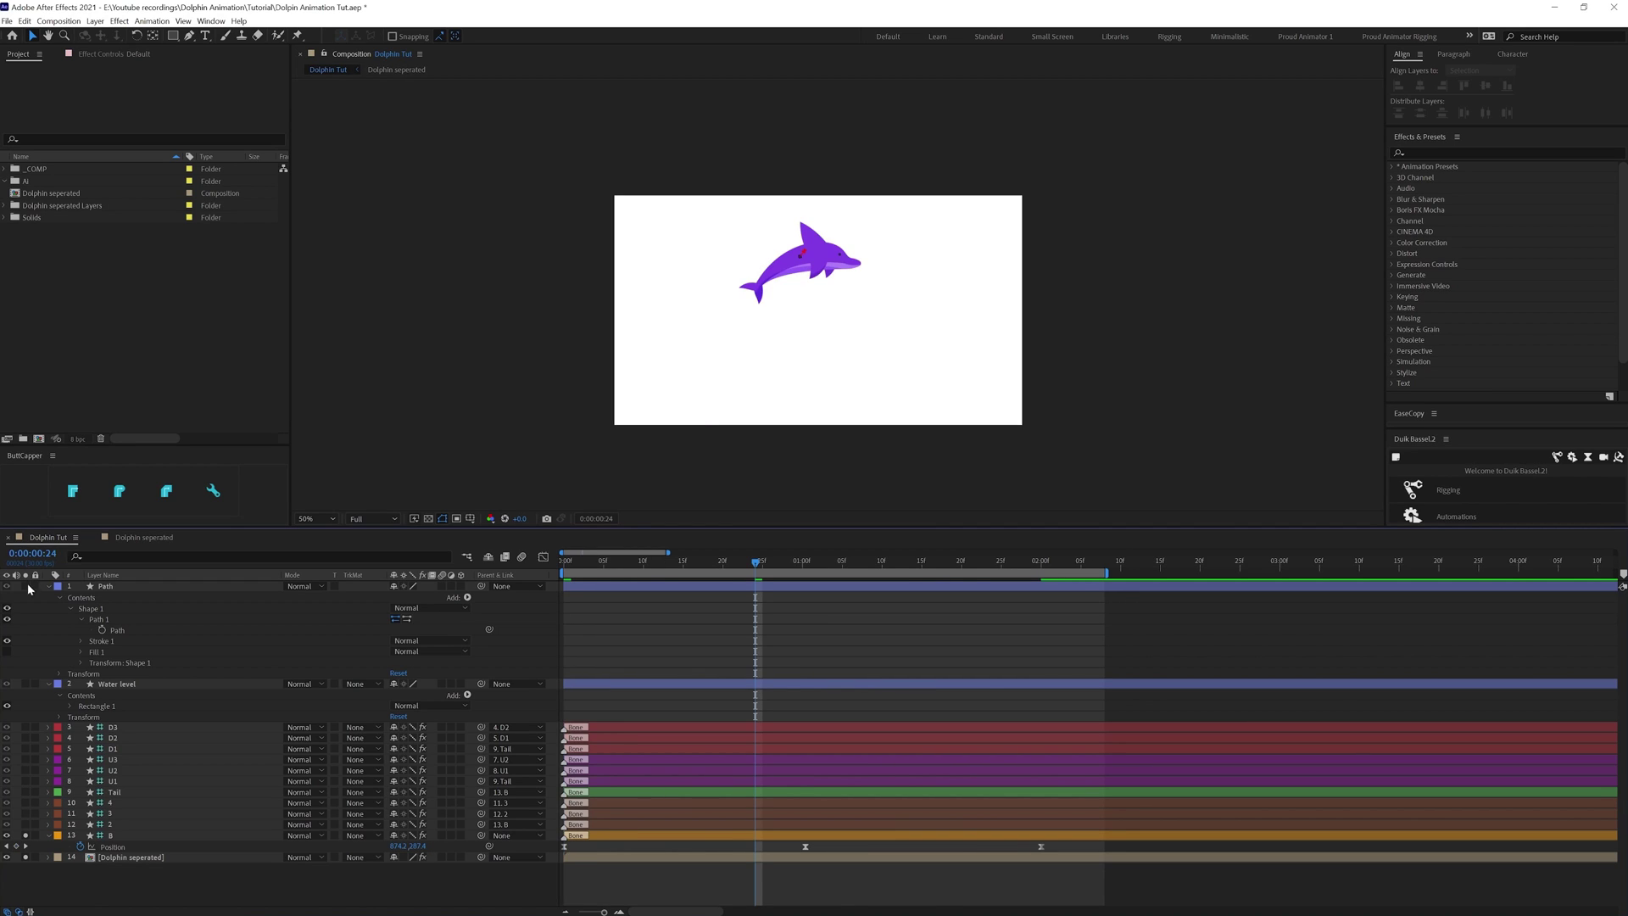
drag(1077, 843, 756, 851)
- Move B's last position keyframe to 0:00:01:16, 22 frames after the middle one, and preview the jump from the start
click(45, 556)
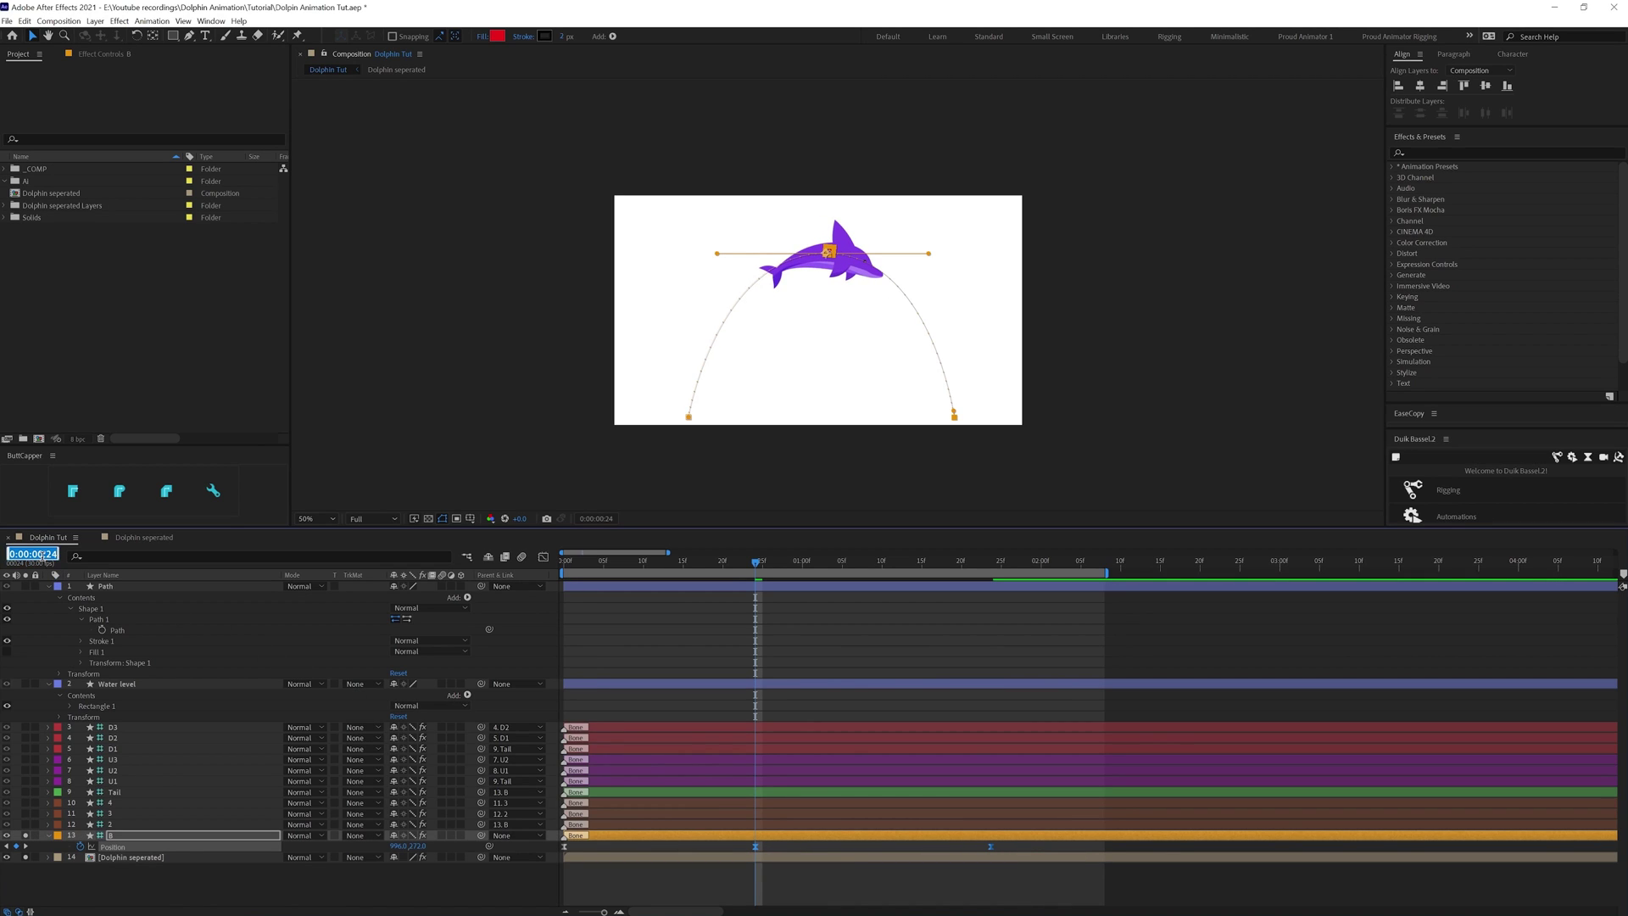
text(+22)
key(Return)
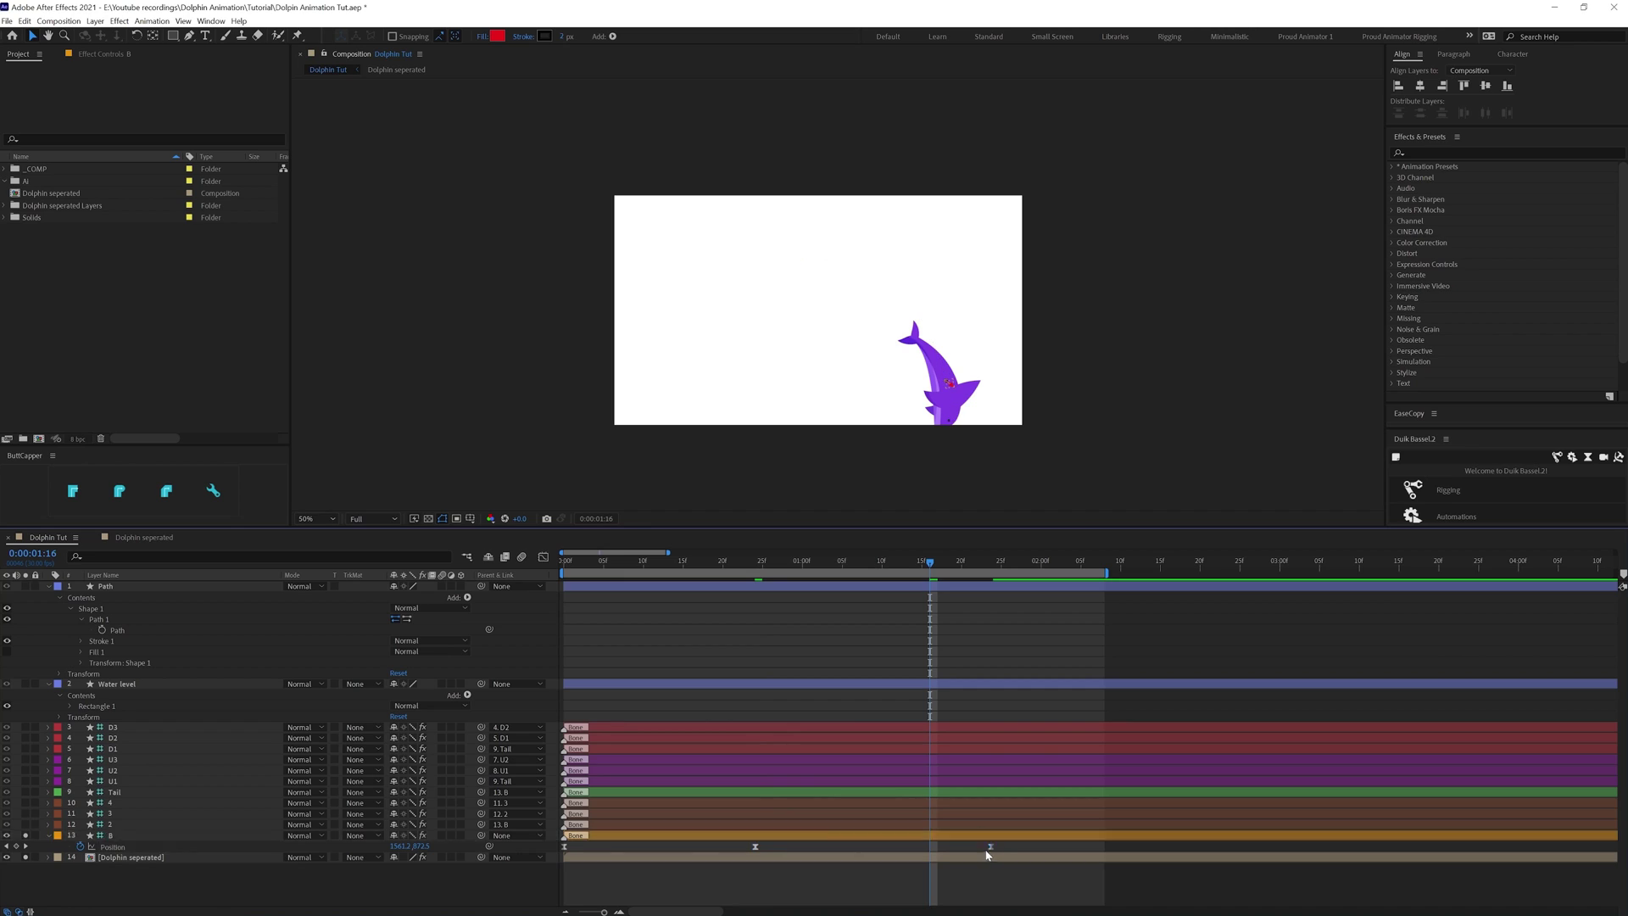
drag(990, 846, 931, 855)
click(563, 565)
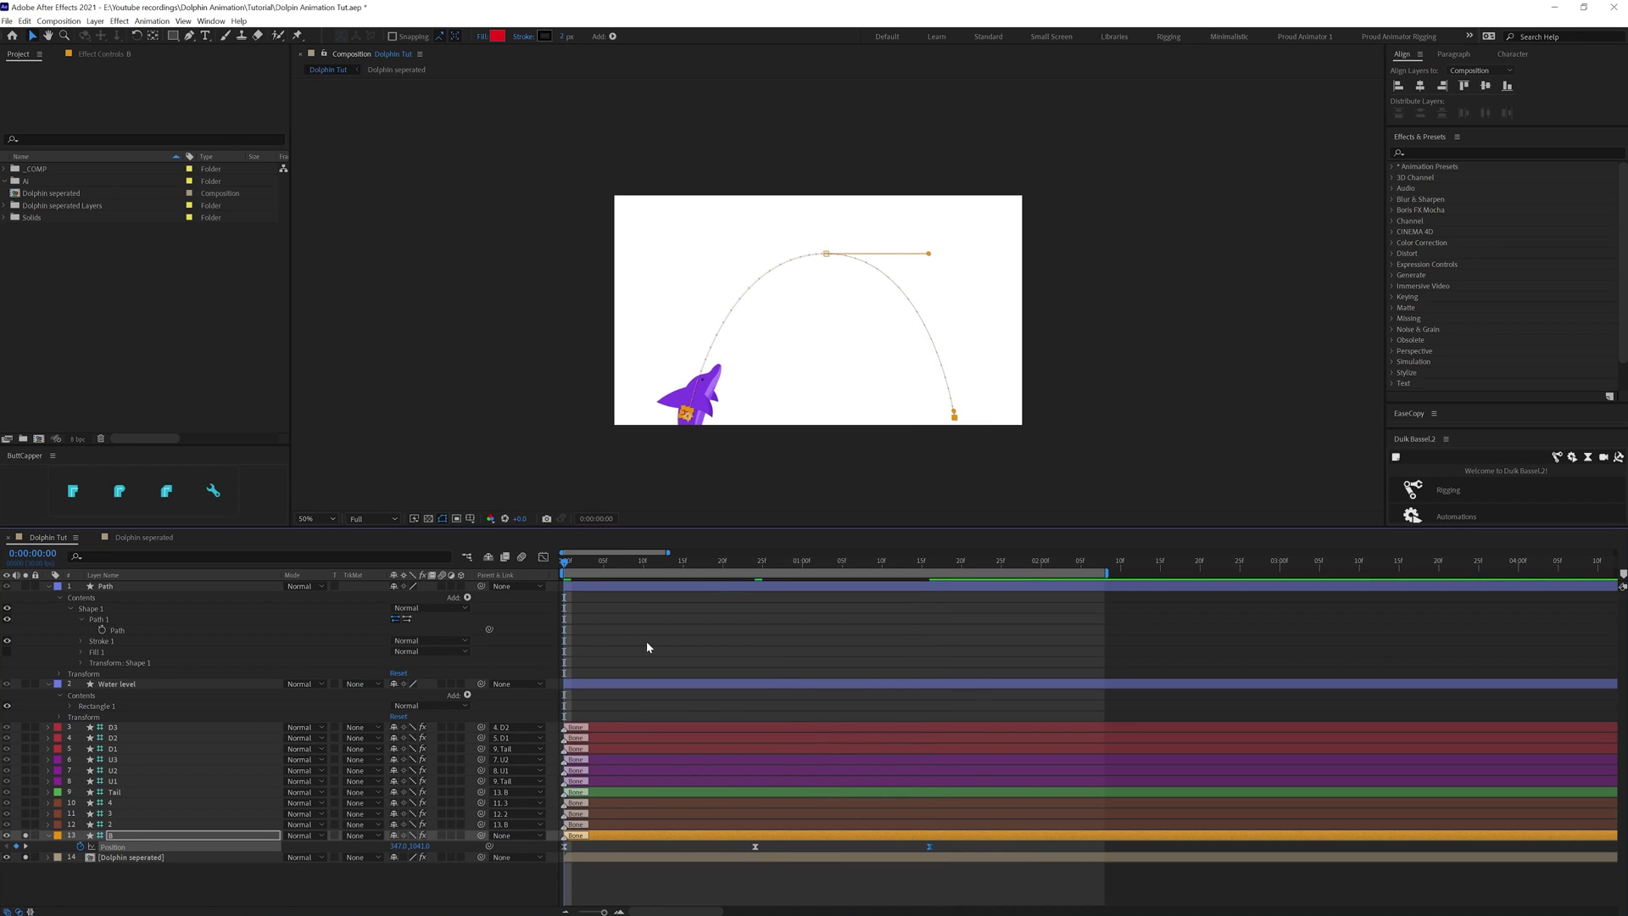
click(650, 641)
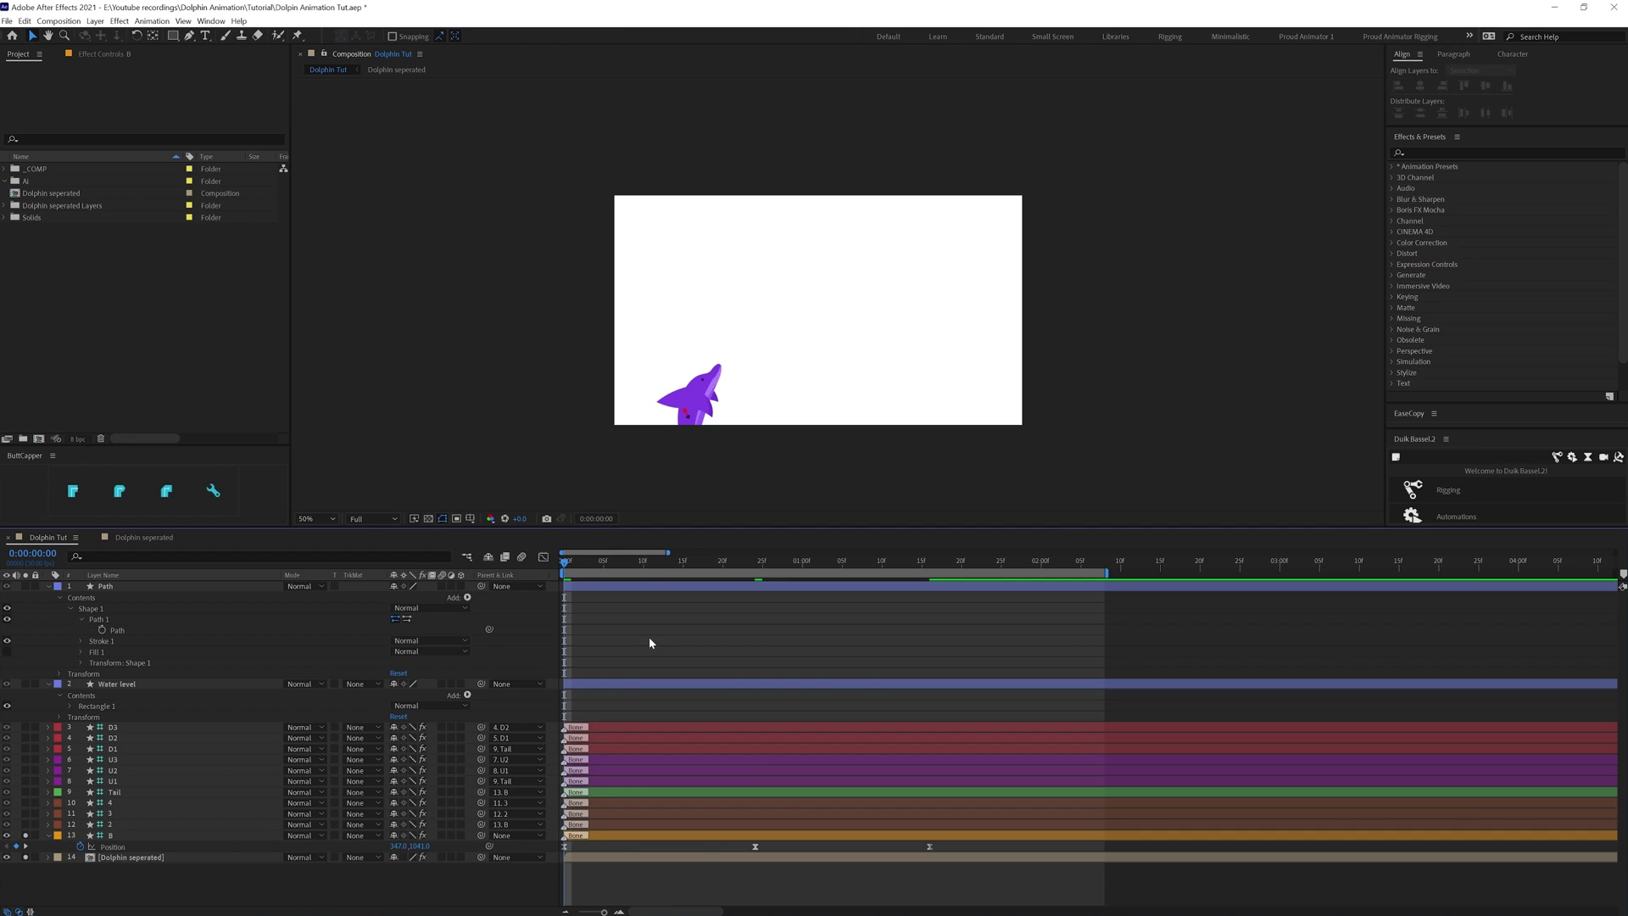
key(space)
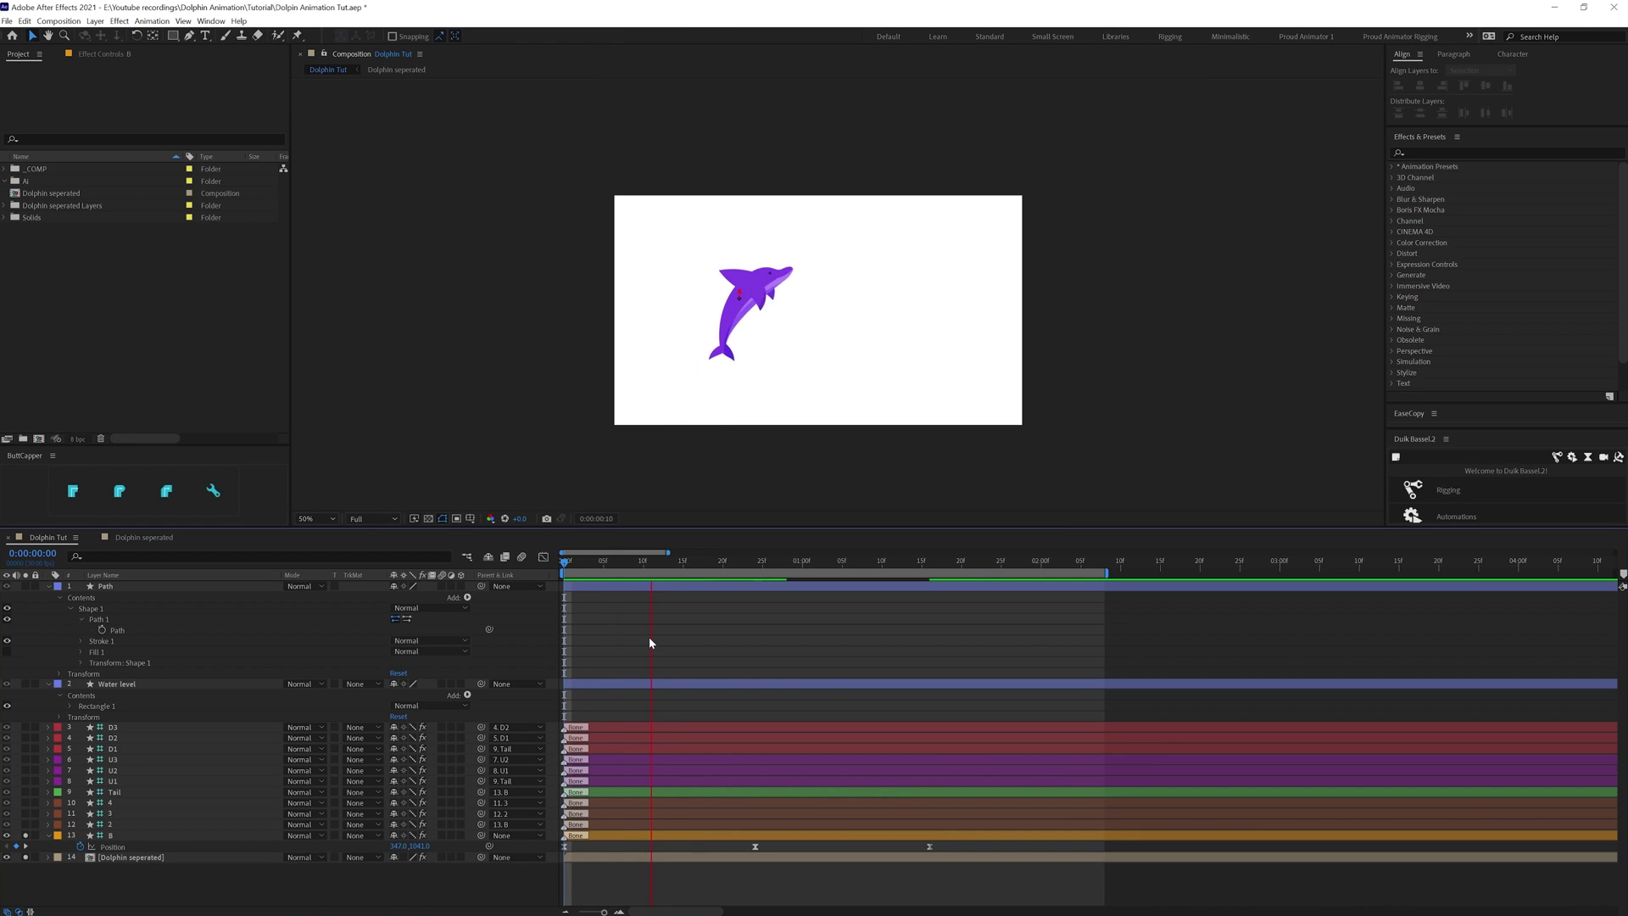
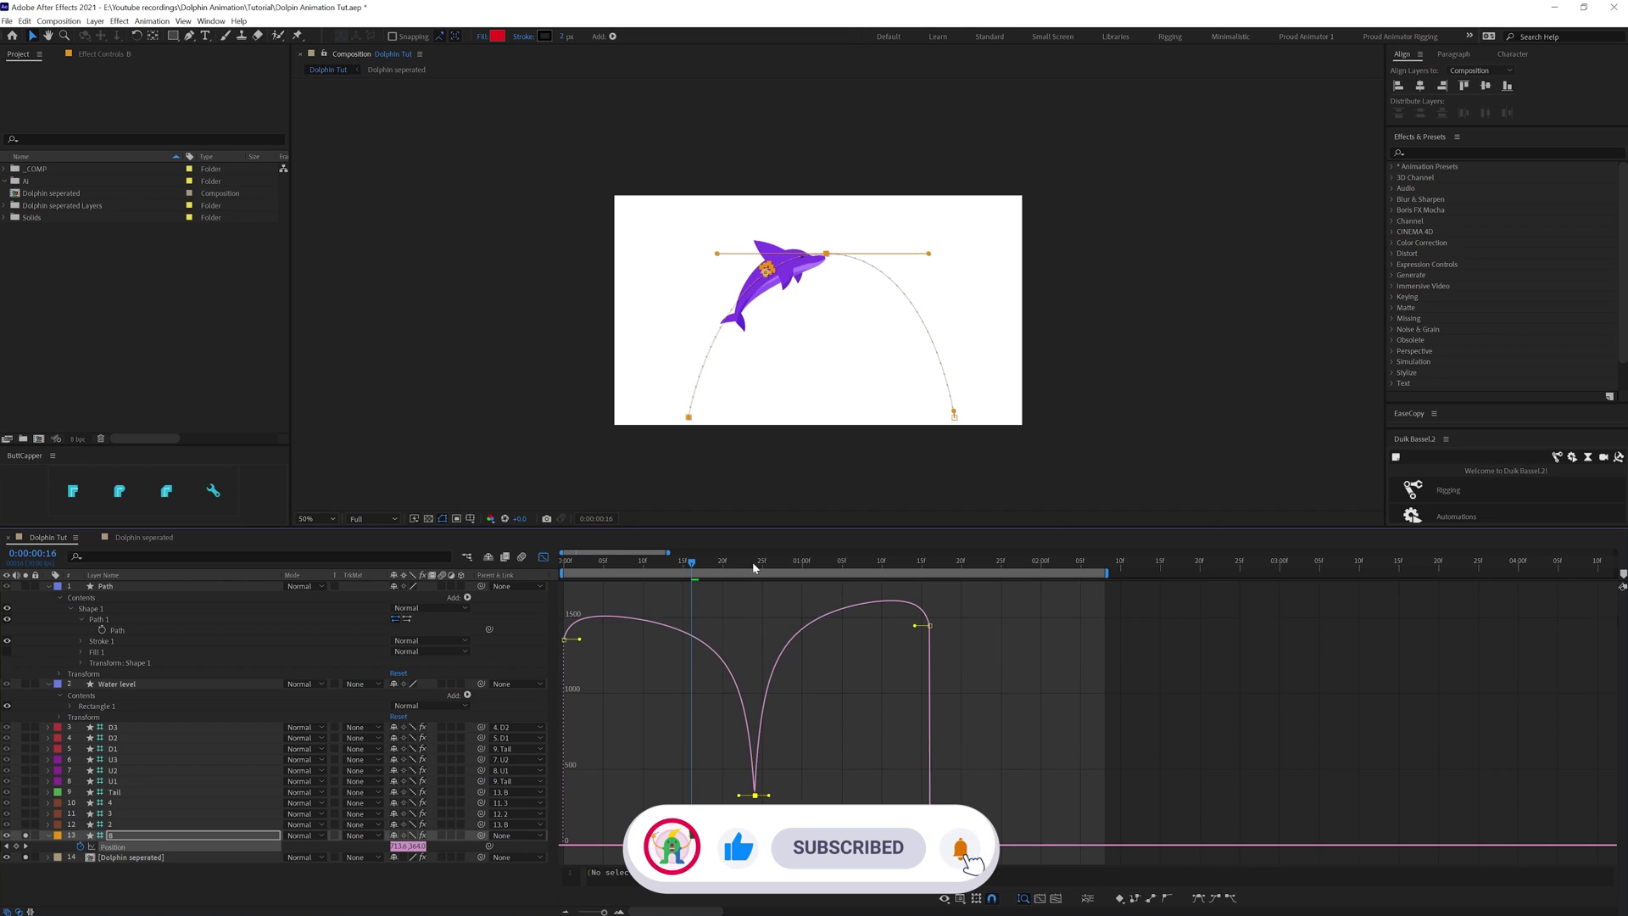
- Lower the middle position keyframe's speed and raise the first and last keyframes' speeds in the speed graph, and preview the jump
click(754, 562)
drag(754, 566, 756, 574)
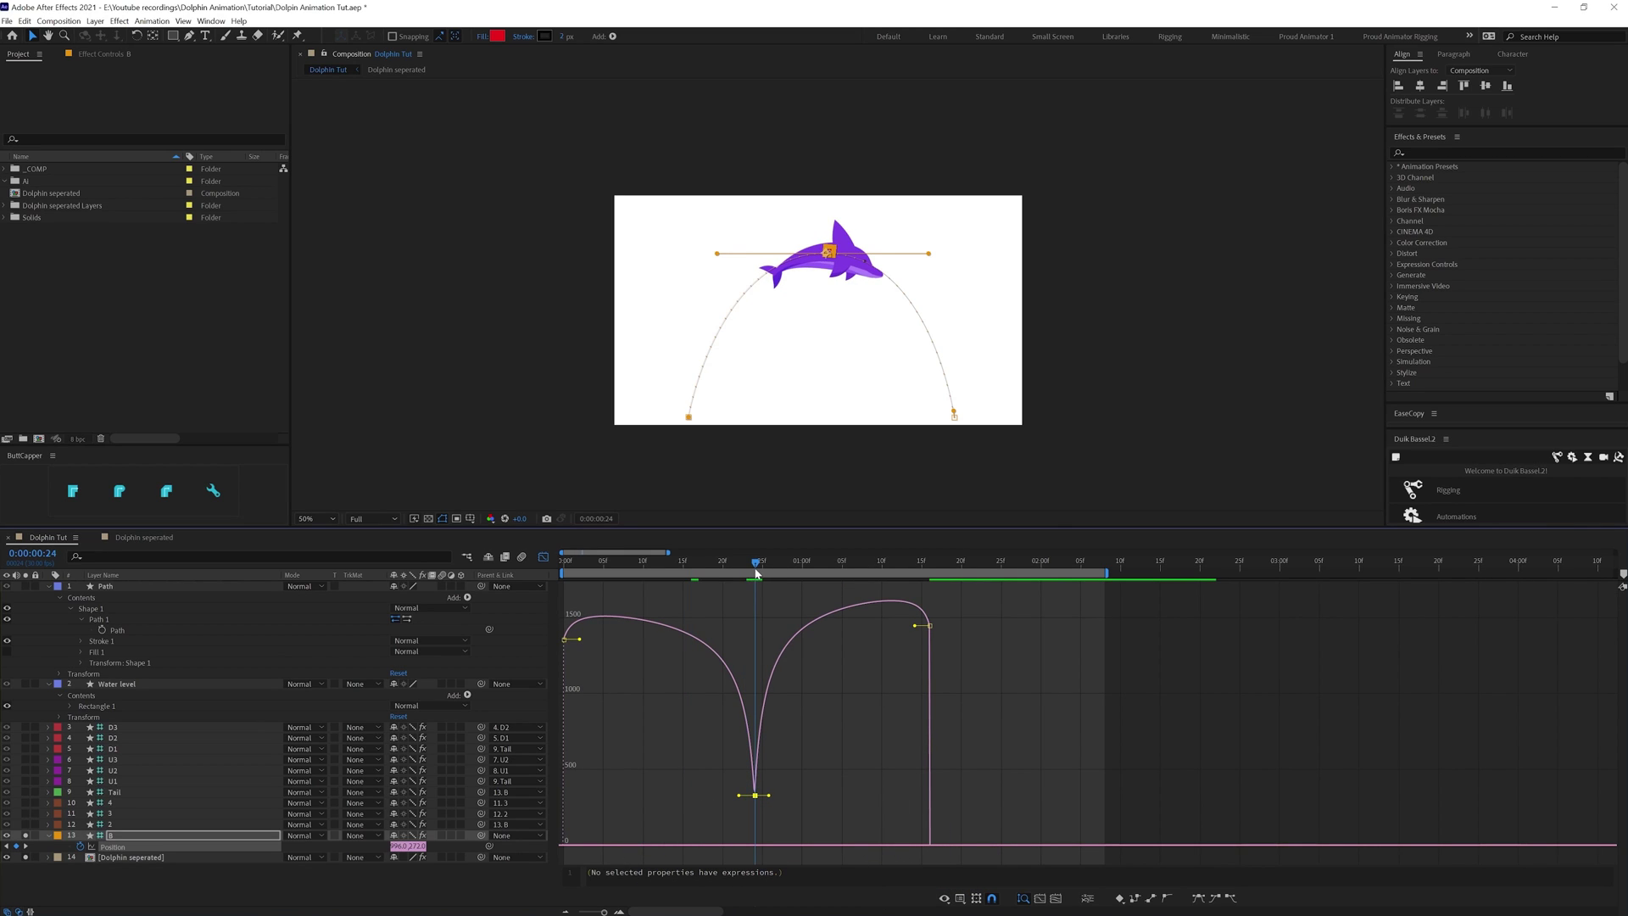
drag(727, 767, 754, 832)
click(565, 643)
drag(560, 625, 562, 599)
drag(930, 644, 931, 600)
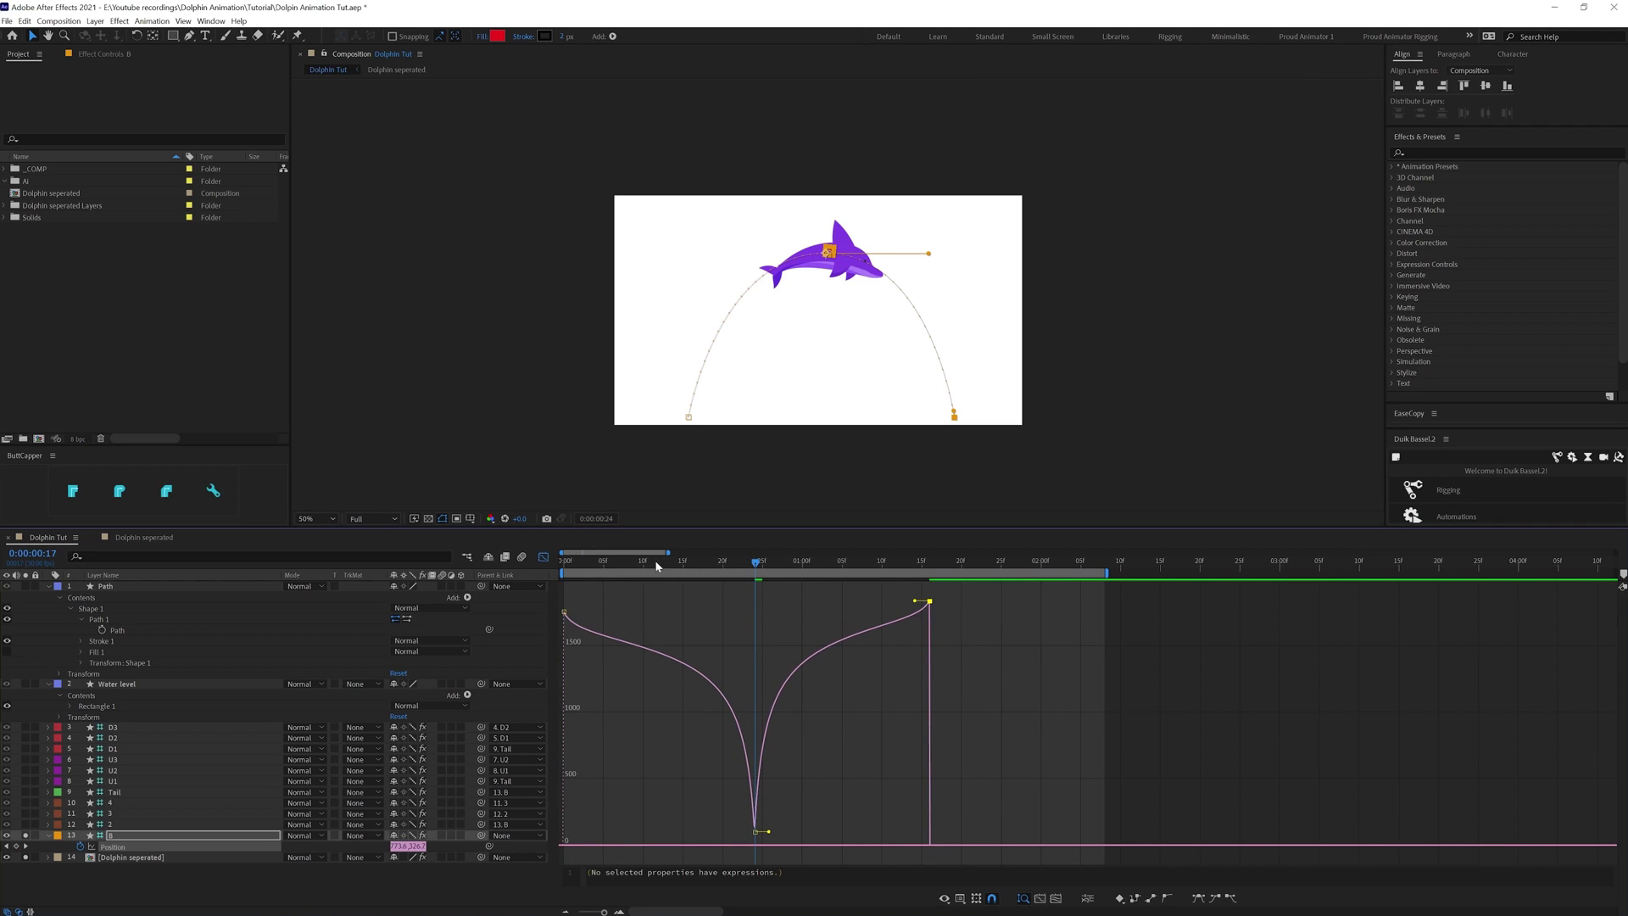
key(space)
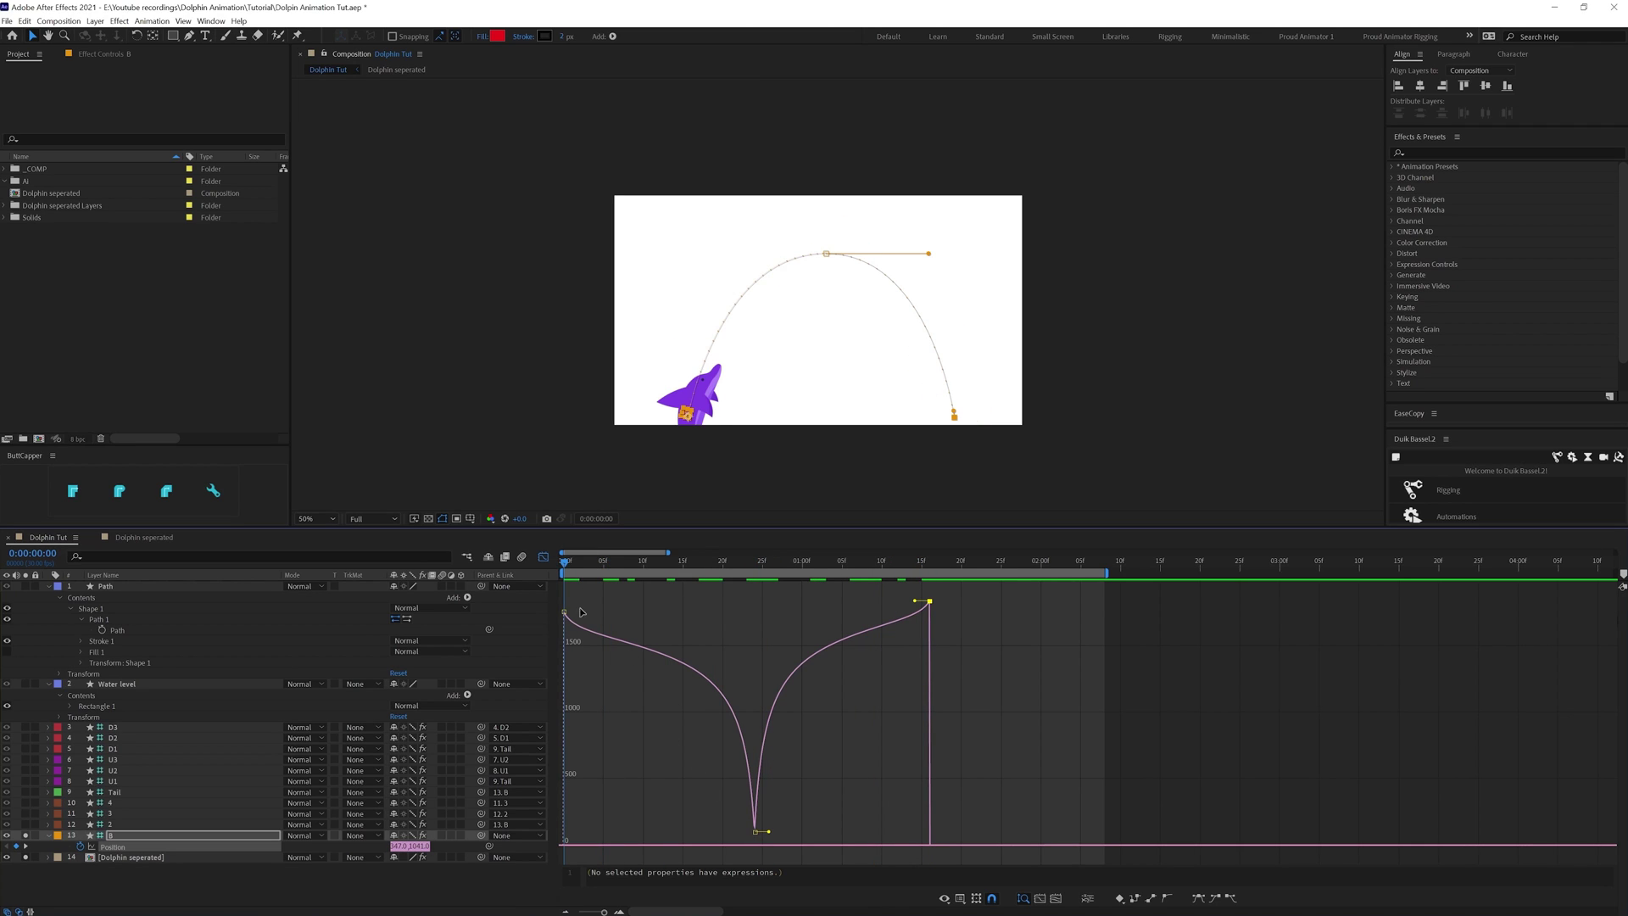
click(544, 558)
click(623, 639)
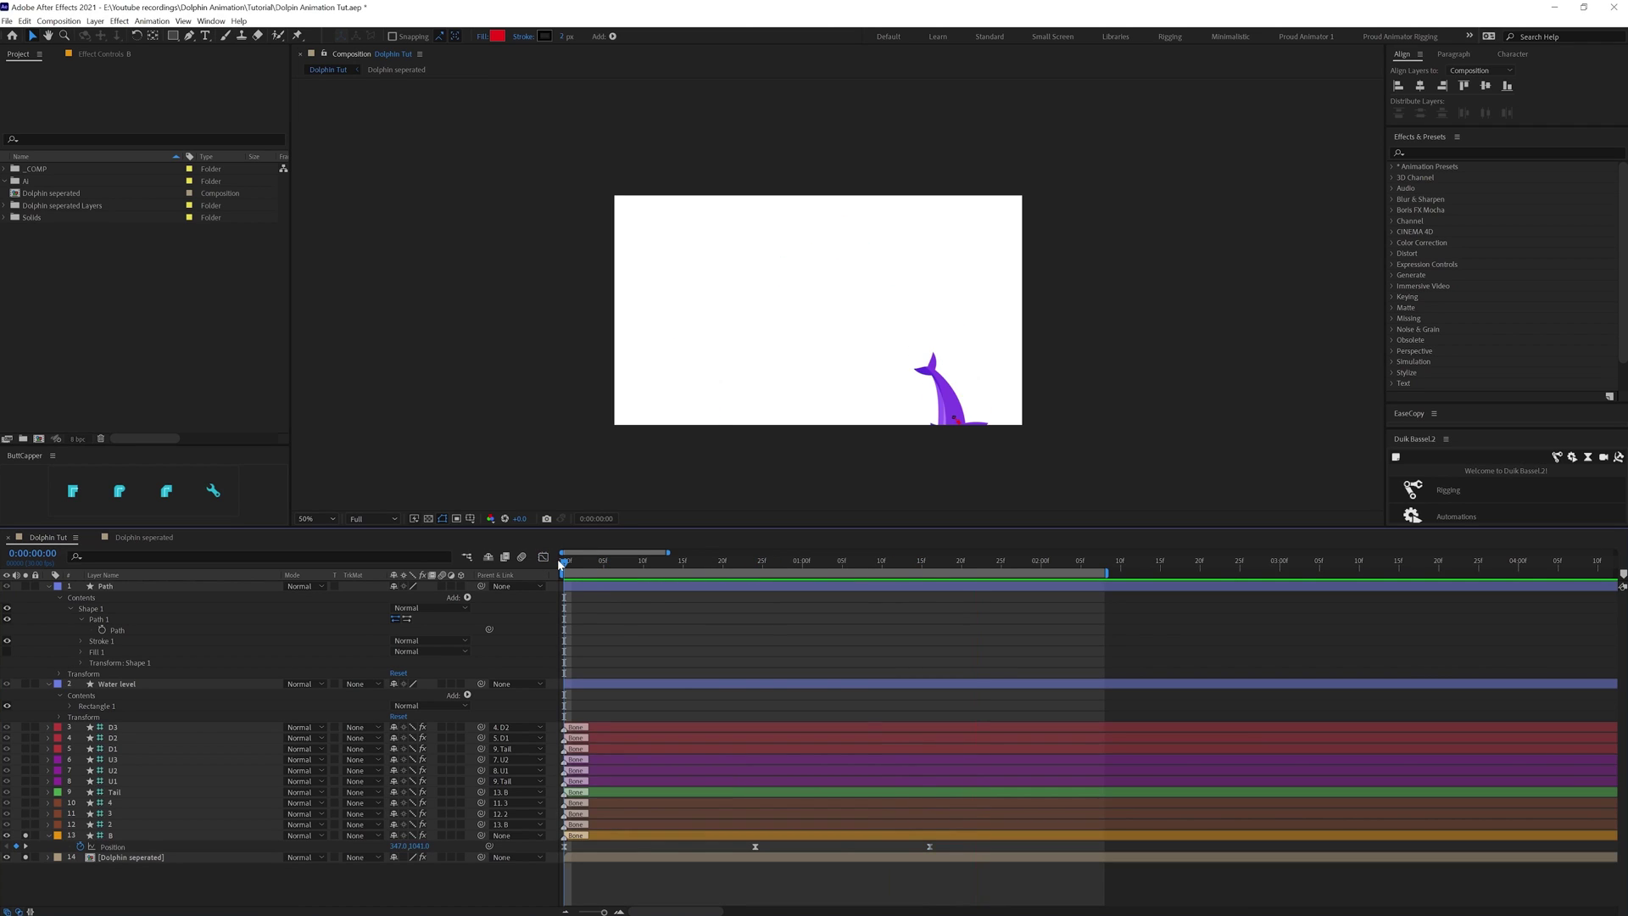
key(space)
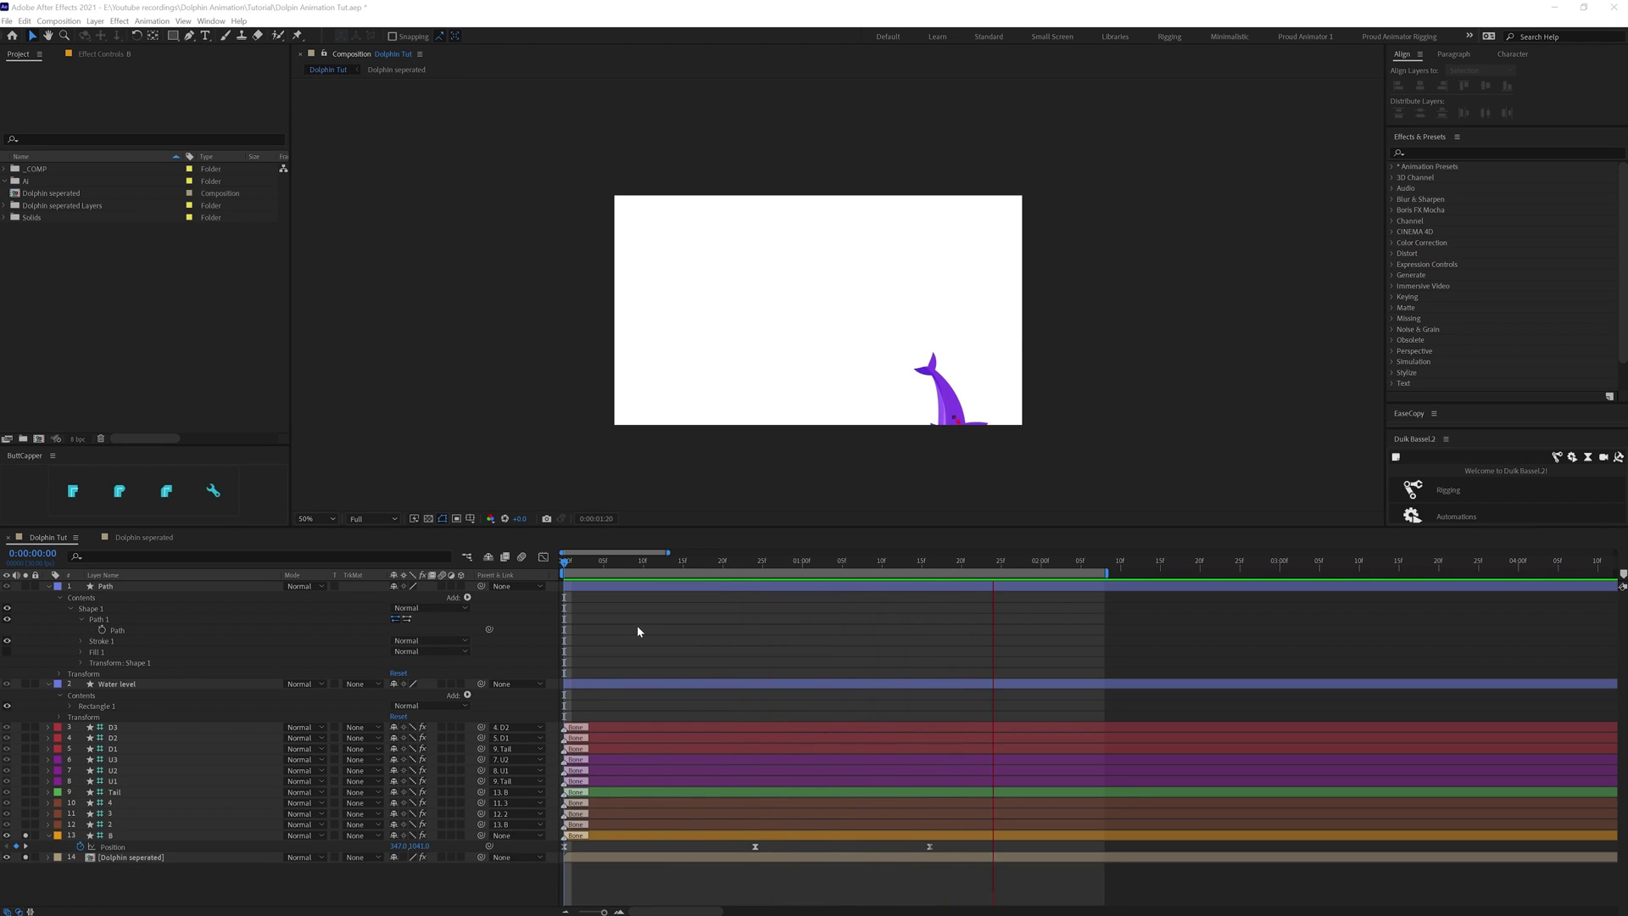
key(space)
- Lengthen both influence handles of B's middle position keyframe in the speed graph
click(545, 557)
drag(709, 787, 793, 800)
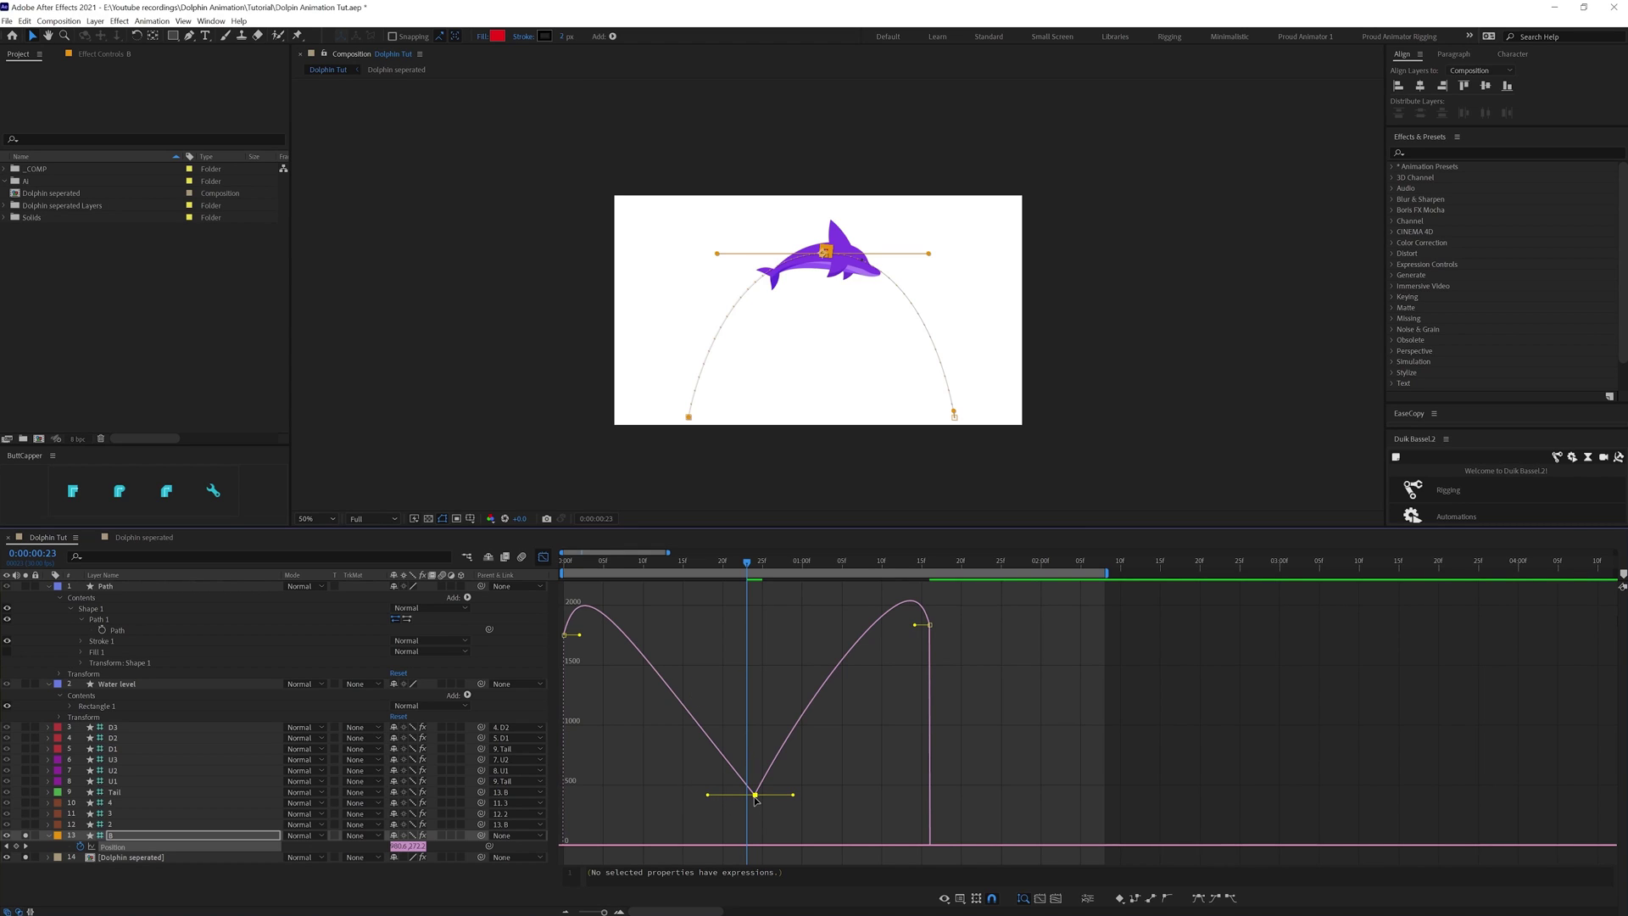
drag(706, 796, 754, 797)
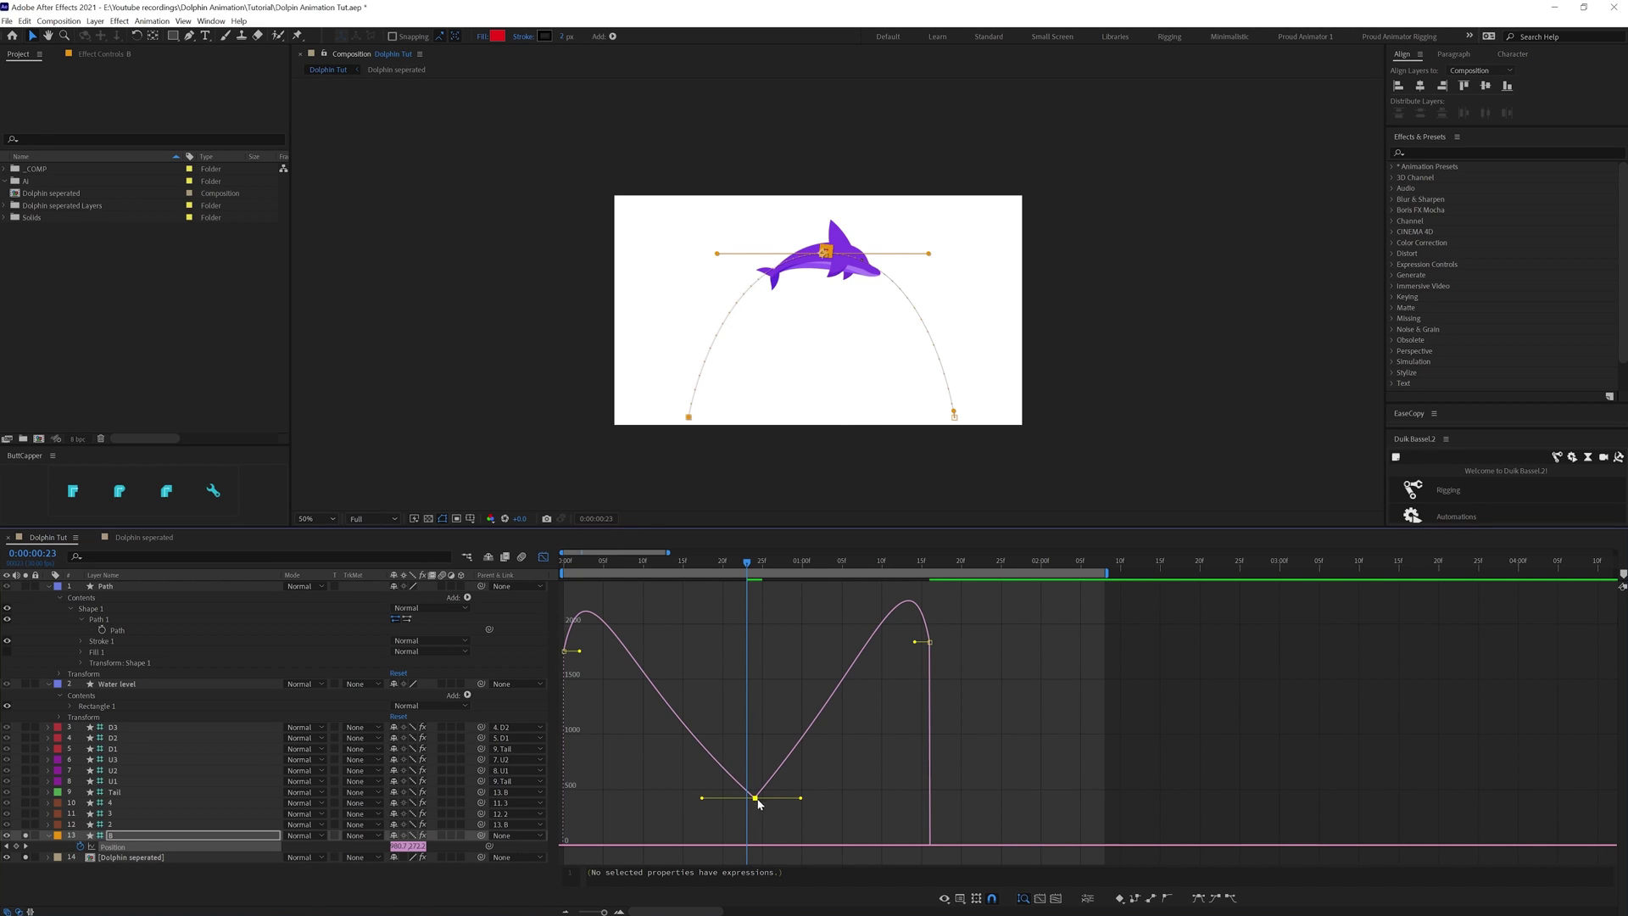
click(698, 800)
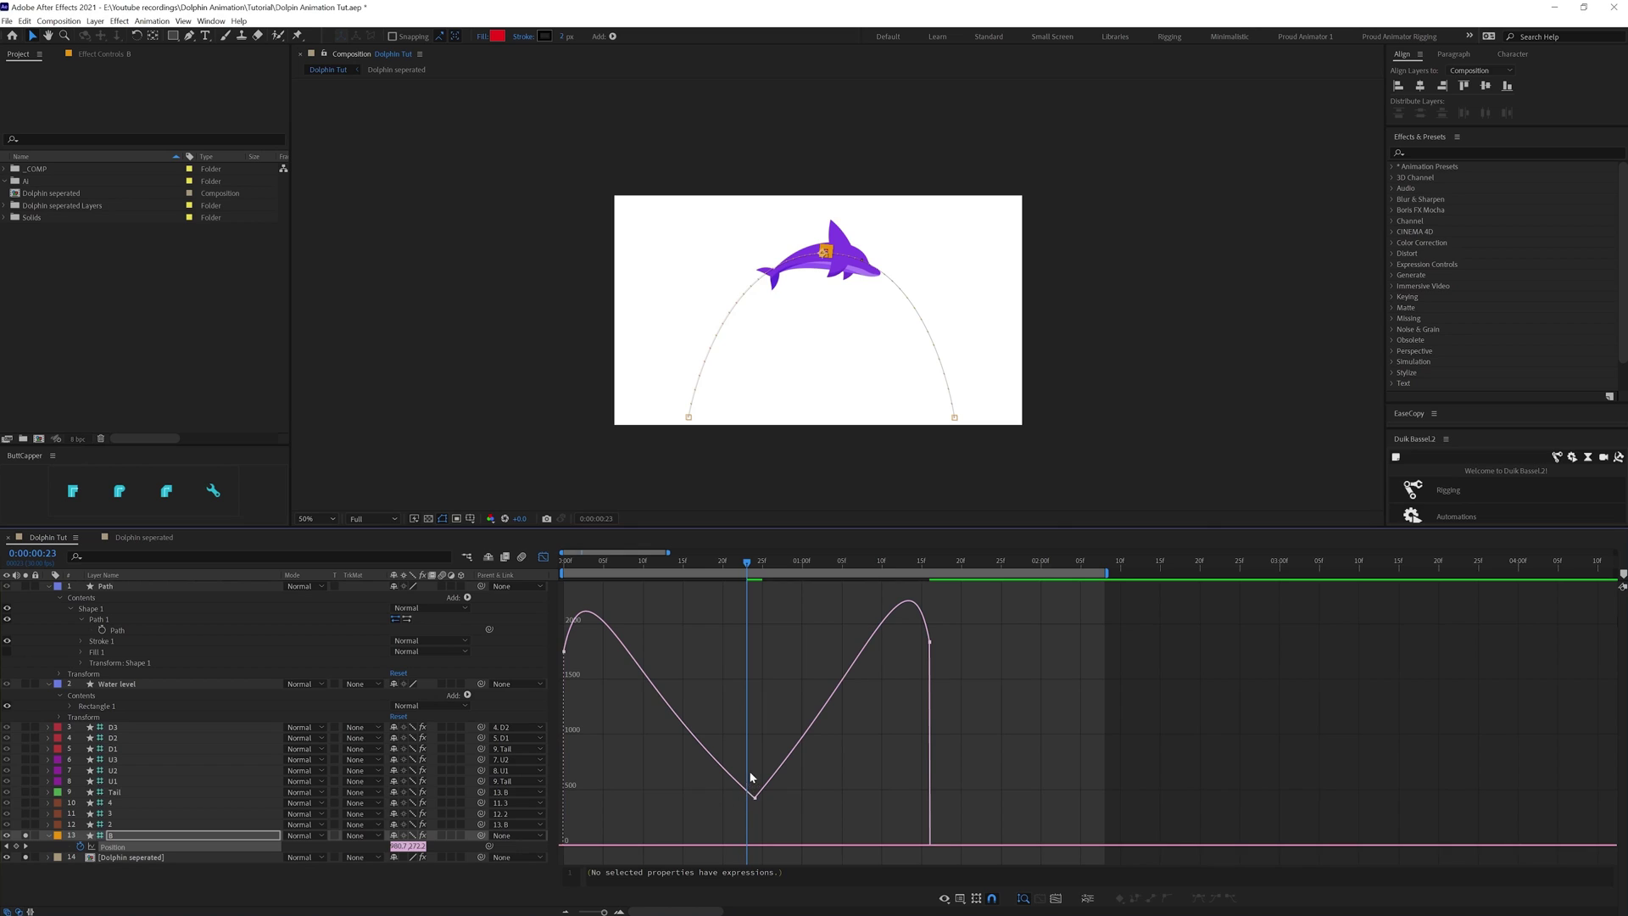
- Lower the middle keyframe's speed to about 400 px/sec and raise the first and last keyframes to about 2,700 and 2,800 px/sec
drag(751, 812, 751, 812)
drag(616, 682, 569, 599)
drag(975, 701, 931, 600)
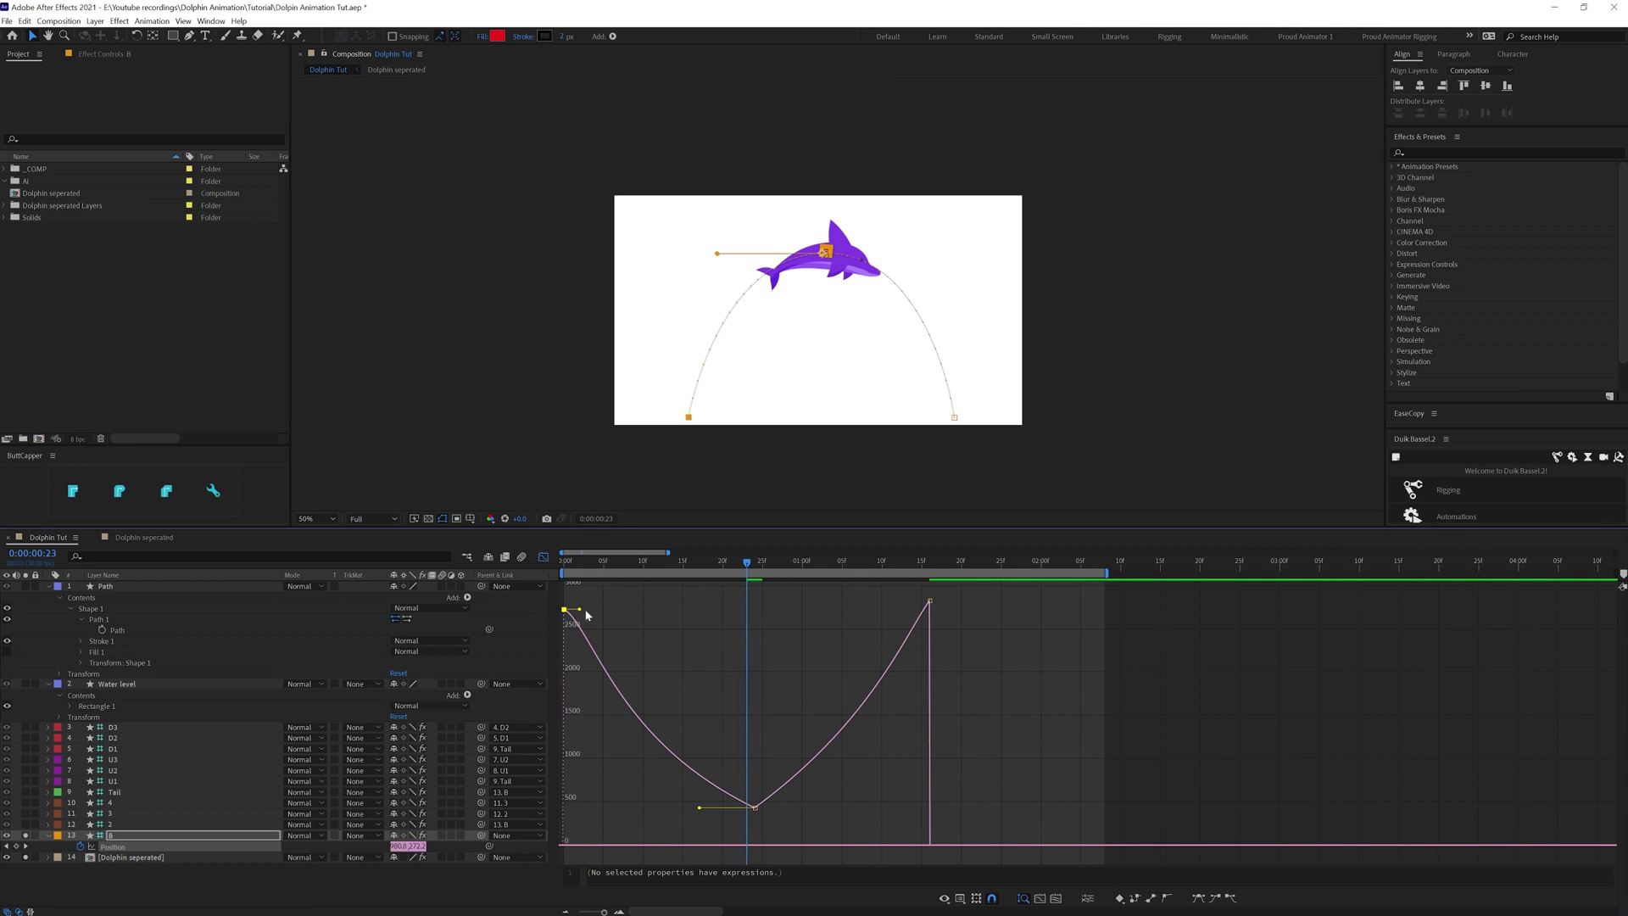
- Shorten the first and last keyframes' influence handles and lengthen the middle keyframe's handles, setting its outgoing influence to about 57%
drag(579, 609, 570, 611)
click(930, 601)
drag(915, 600, 920, 600)
drag(800, 807, 805, 808)
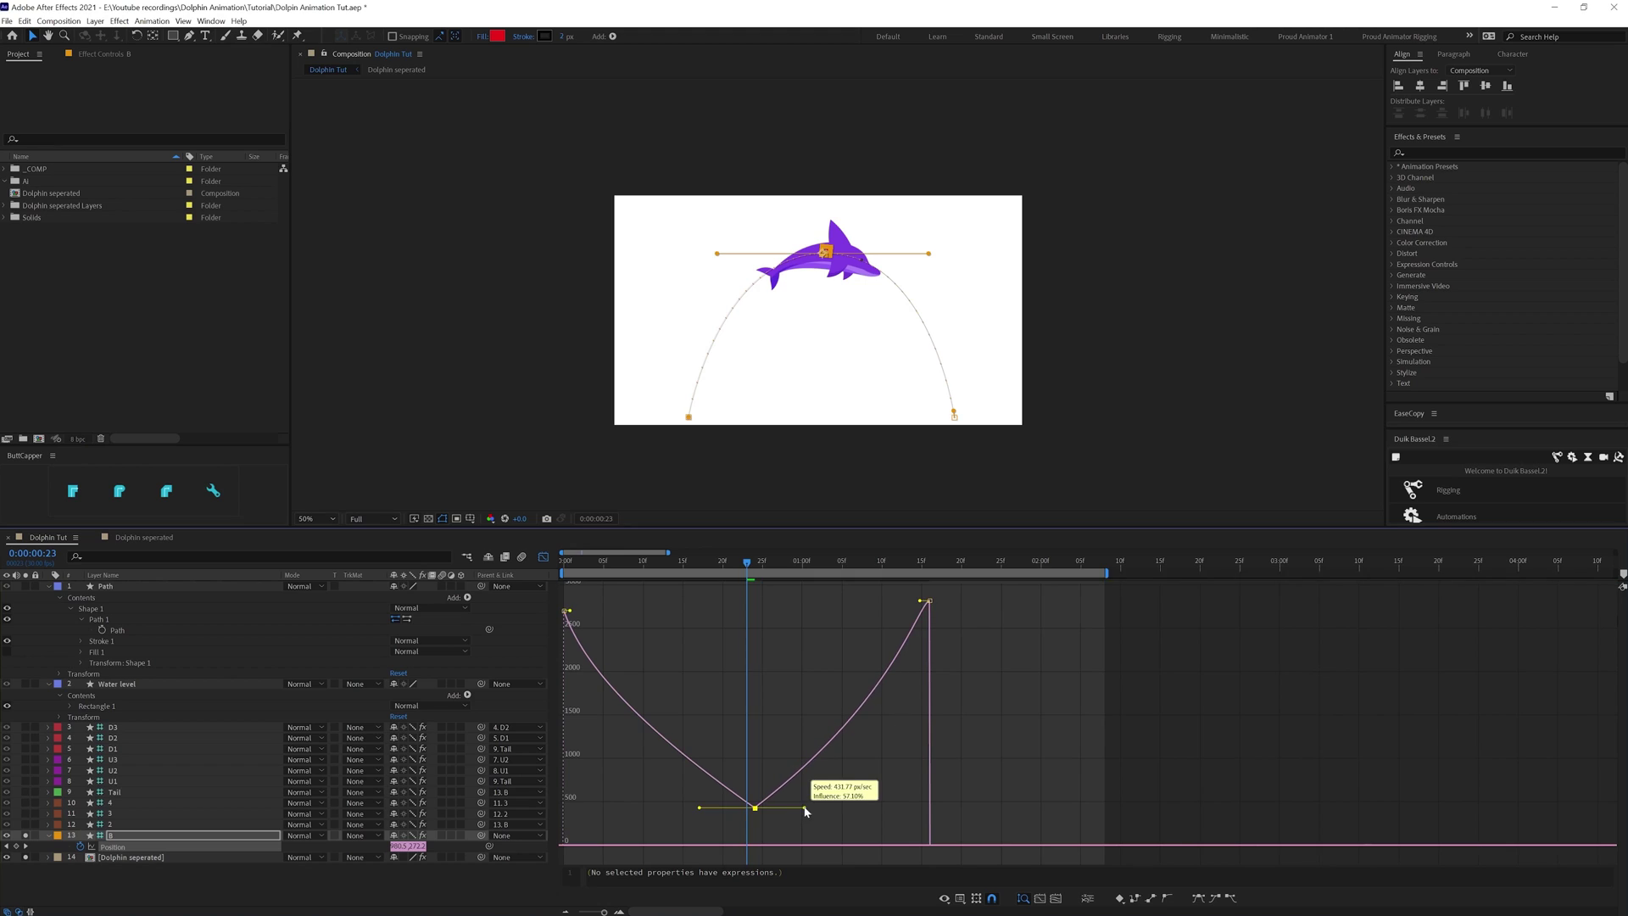
drag(700, 808, 693, 808)
- Raise the first keyframe's speed to about 2,900 px/sec and fine-tune the middle keyframe's speed while previewing the jump
drag(564, 611, 552, 564)
key(space)
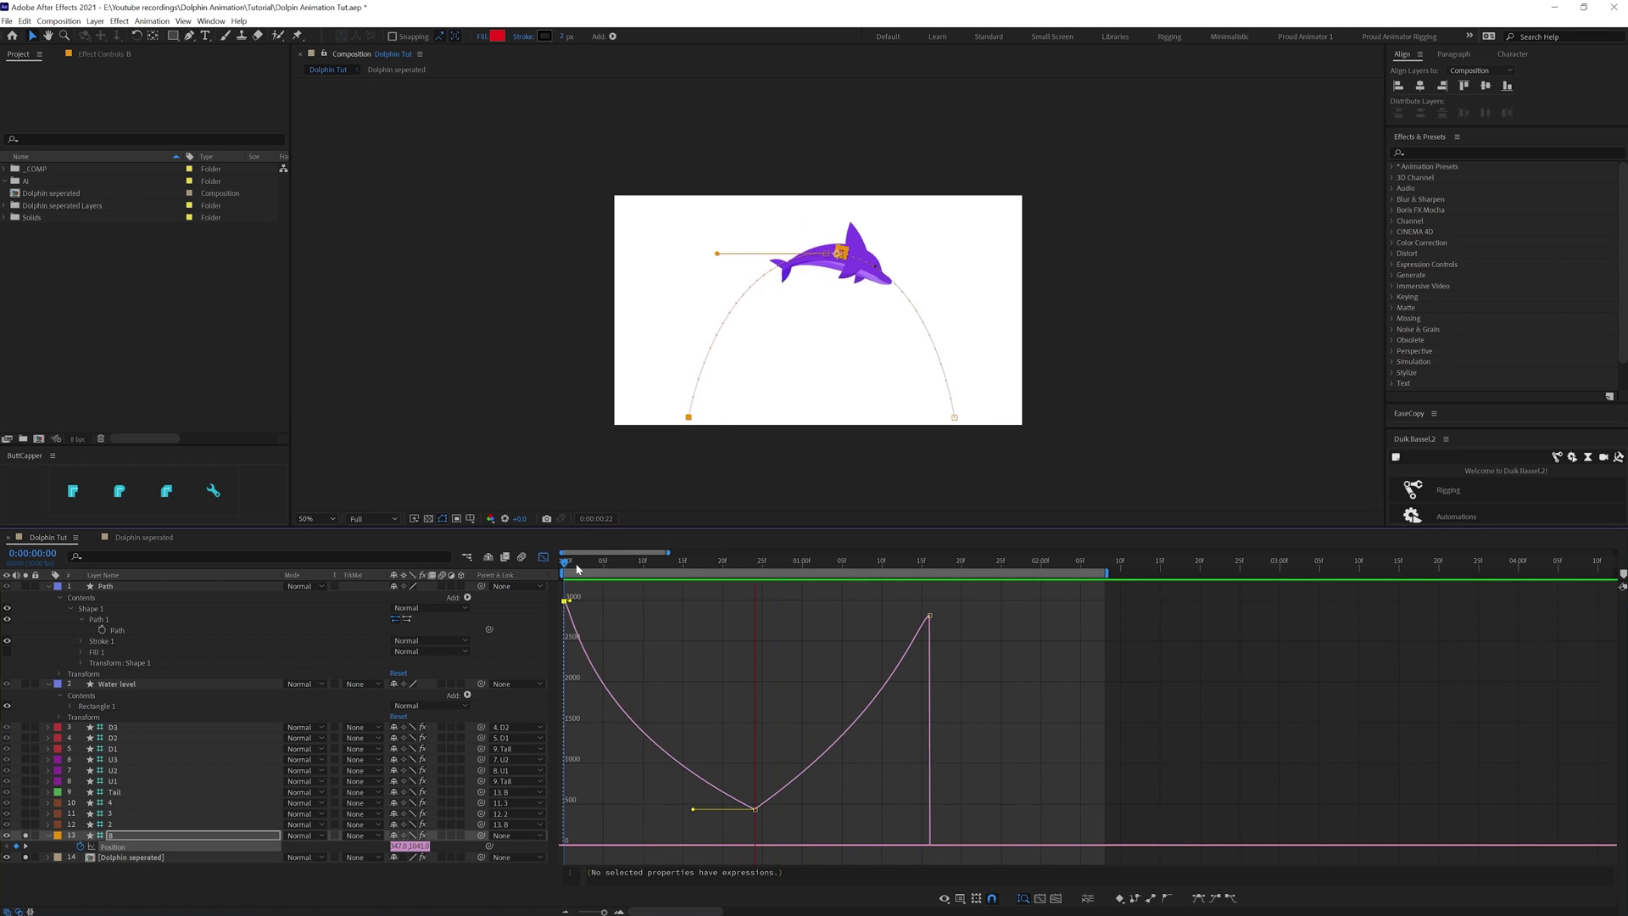
drag(727, 564, 746, 566)
drag(816, 836, 756, 797)
drag(731, 567, 558, 570)
click(545, 558)
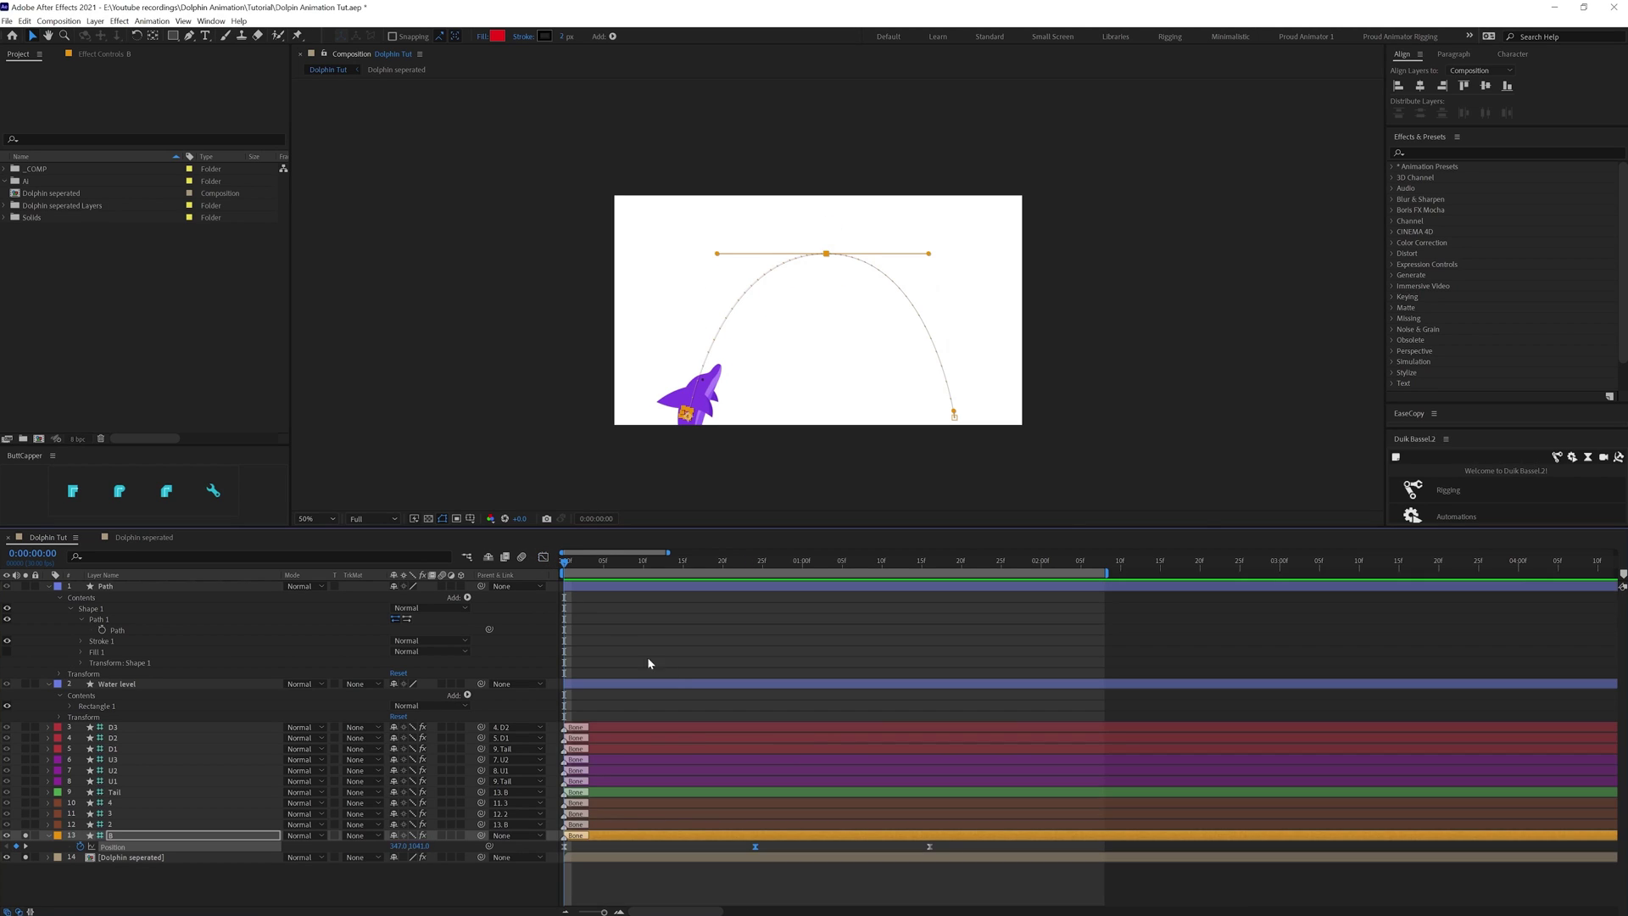
- Turn off solo for the B and Dolphin seperated layers to show all layers
click(659, 637)
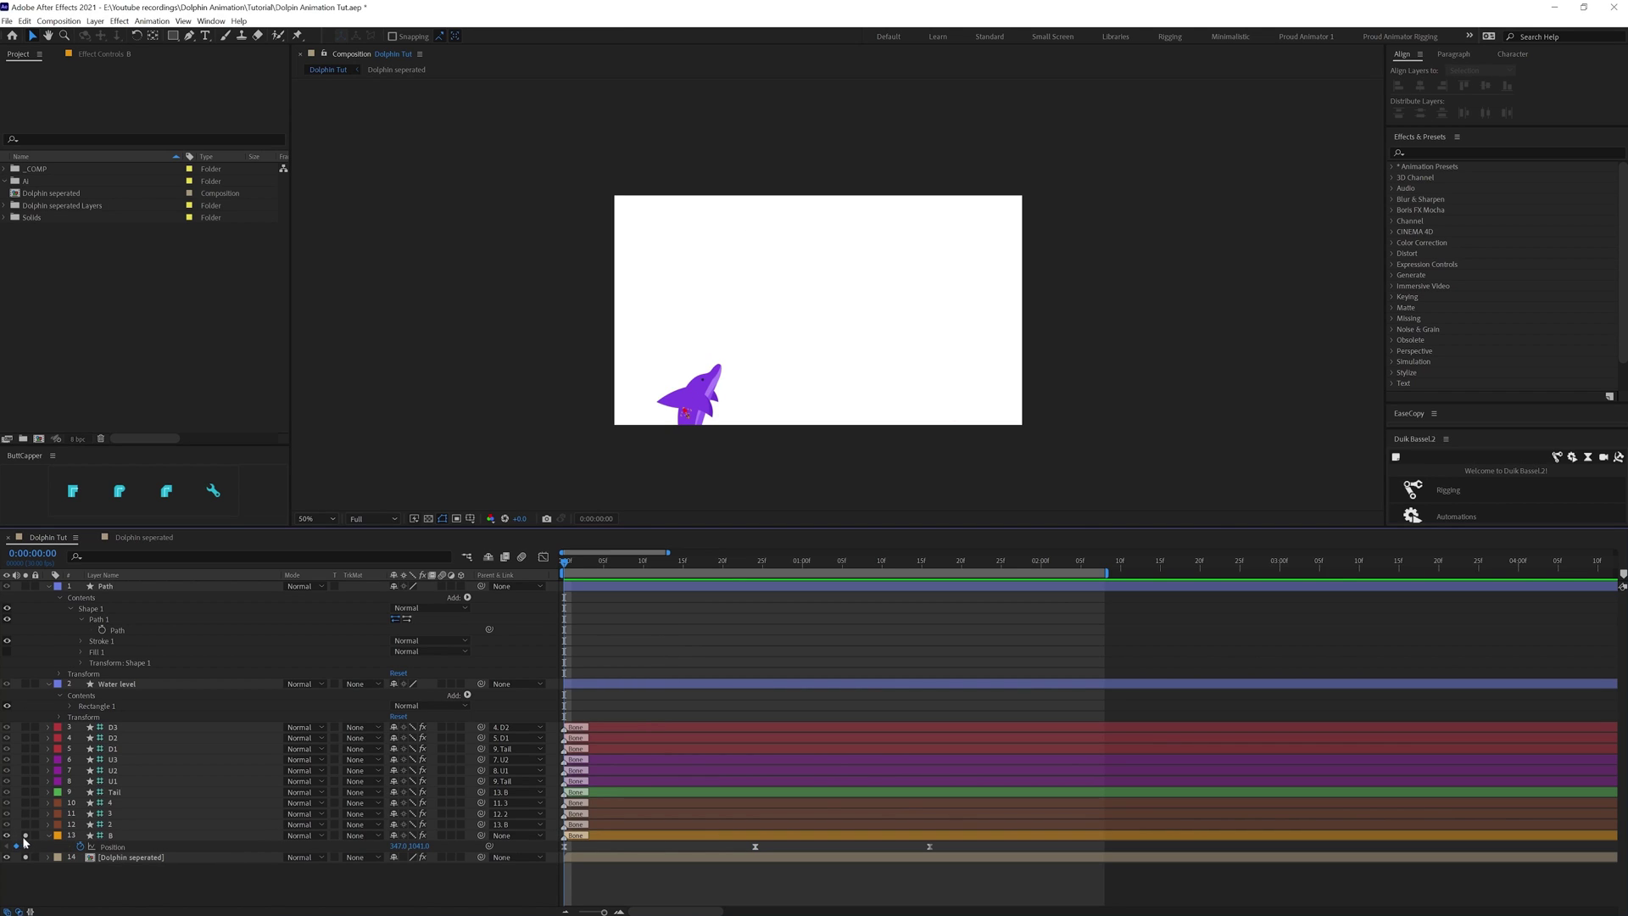
drag(25, 835, 27, 867)
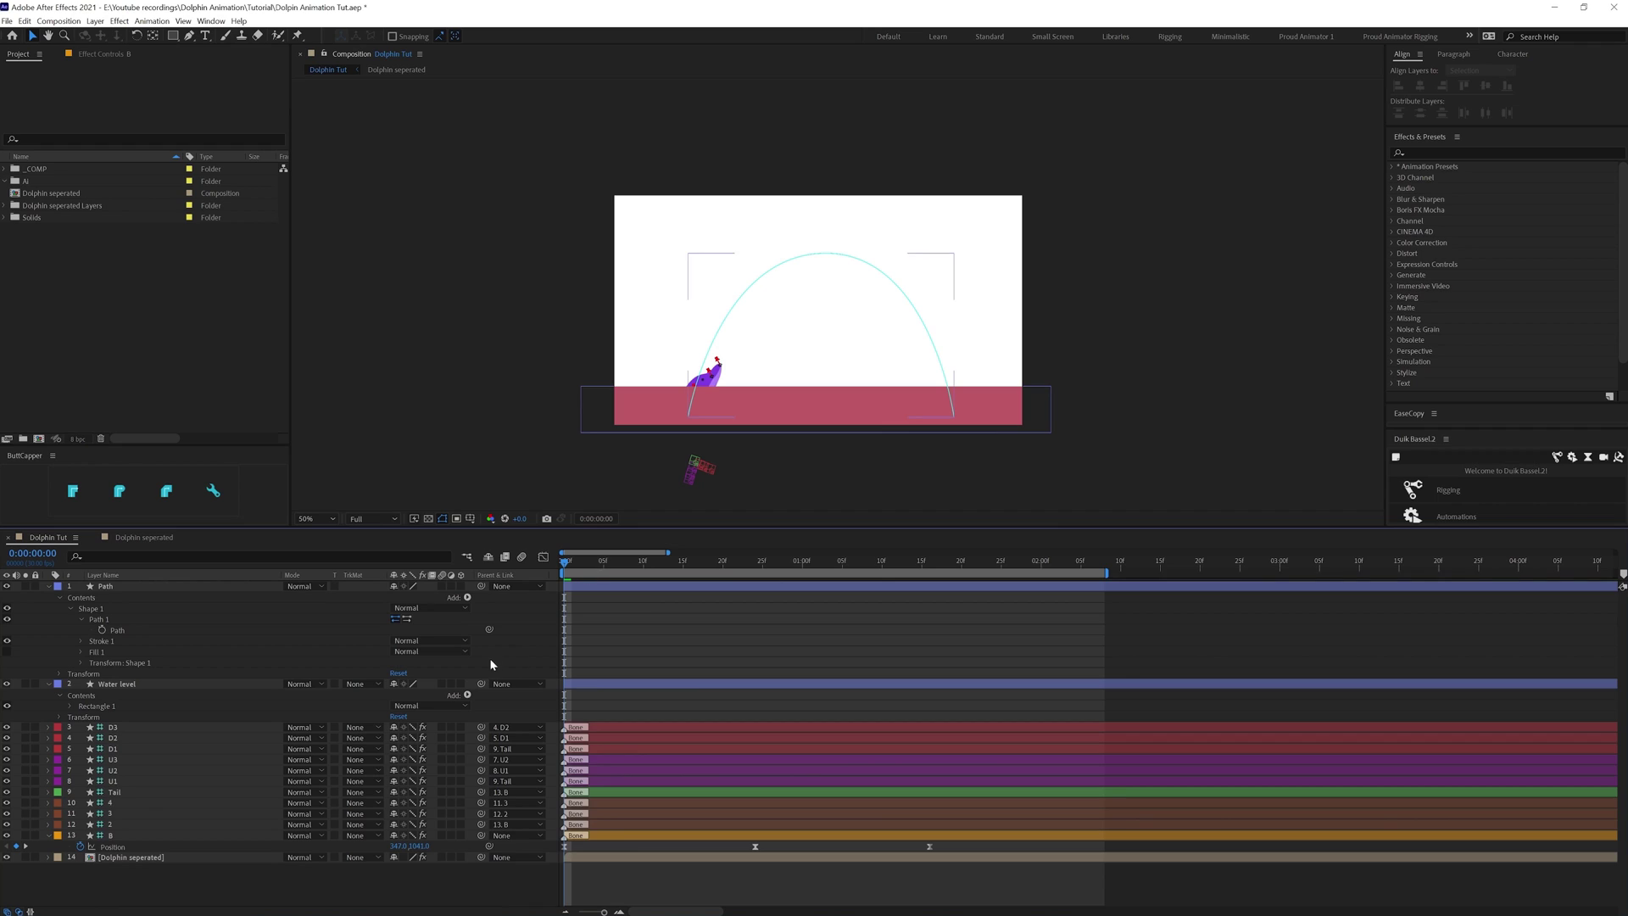
click(106, 586)
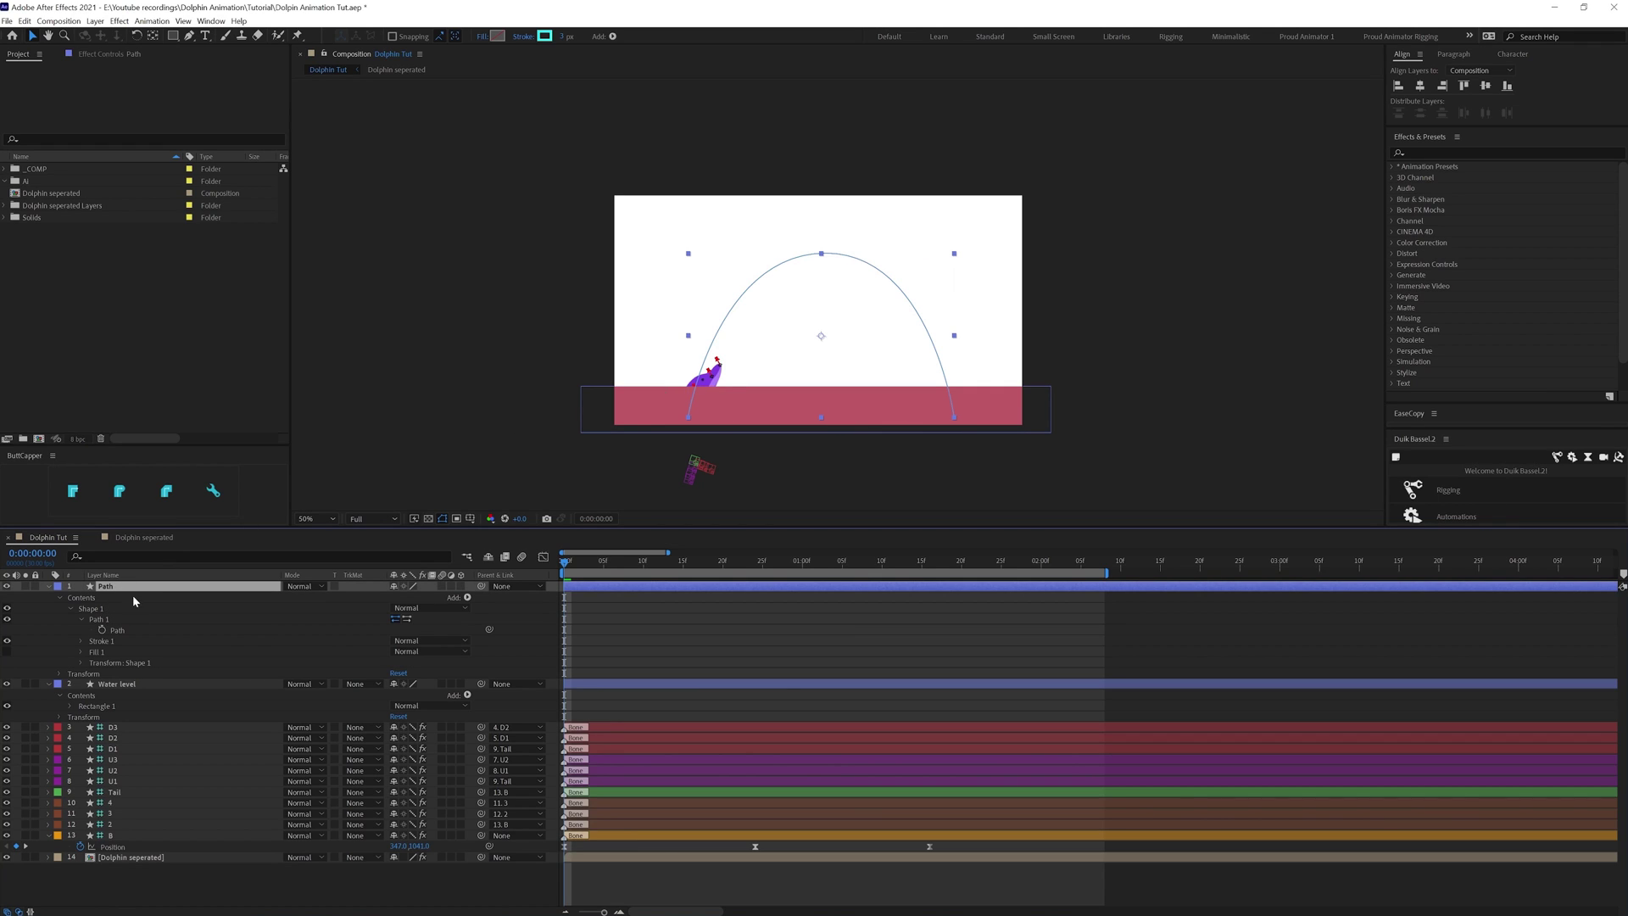
- Change the fill colour of the Water level shape to the white of the composition background
click(117, 684)
click(497, 37)
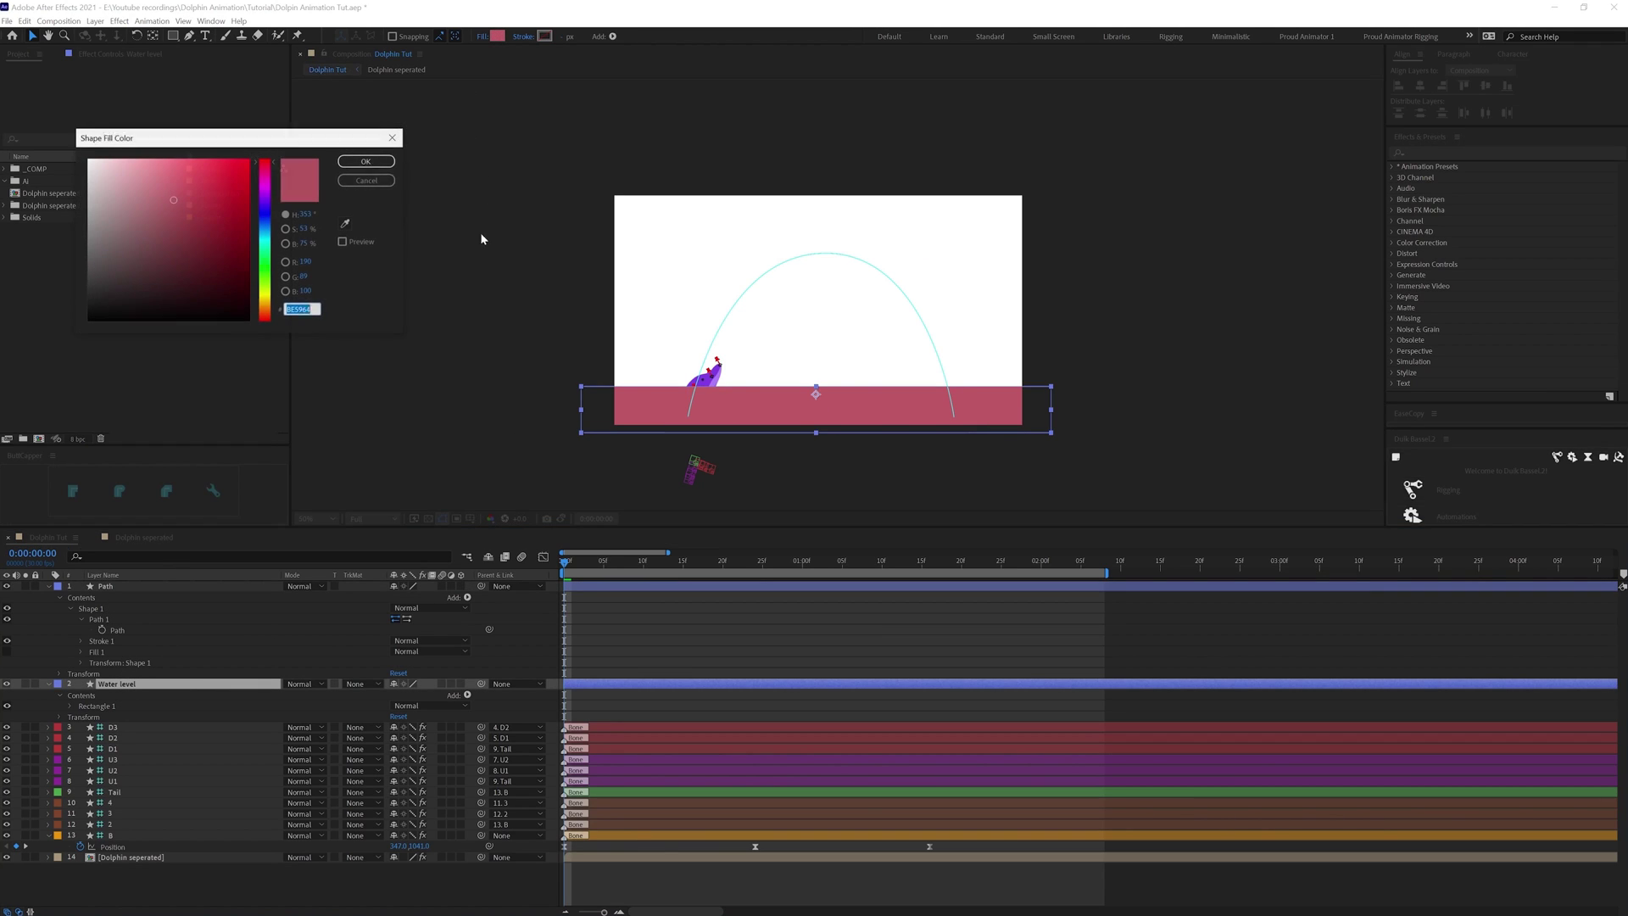
click(345, 224)
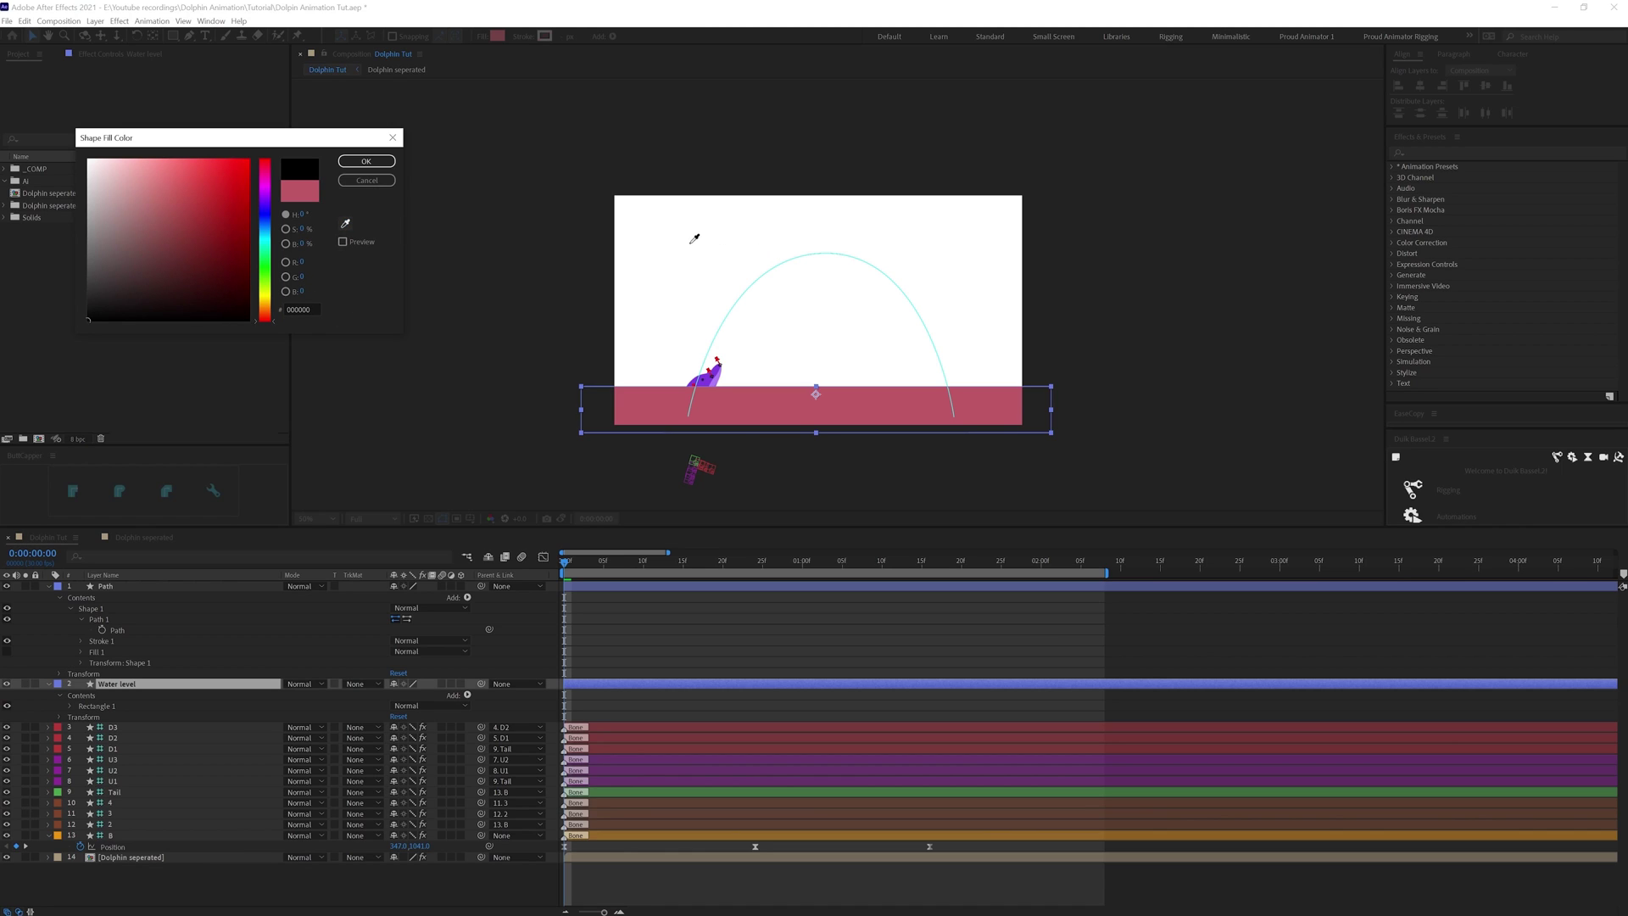
click(366, 161)
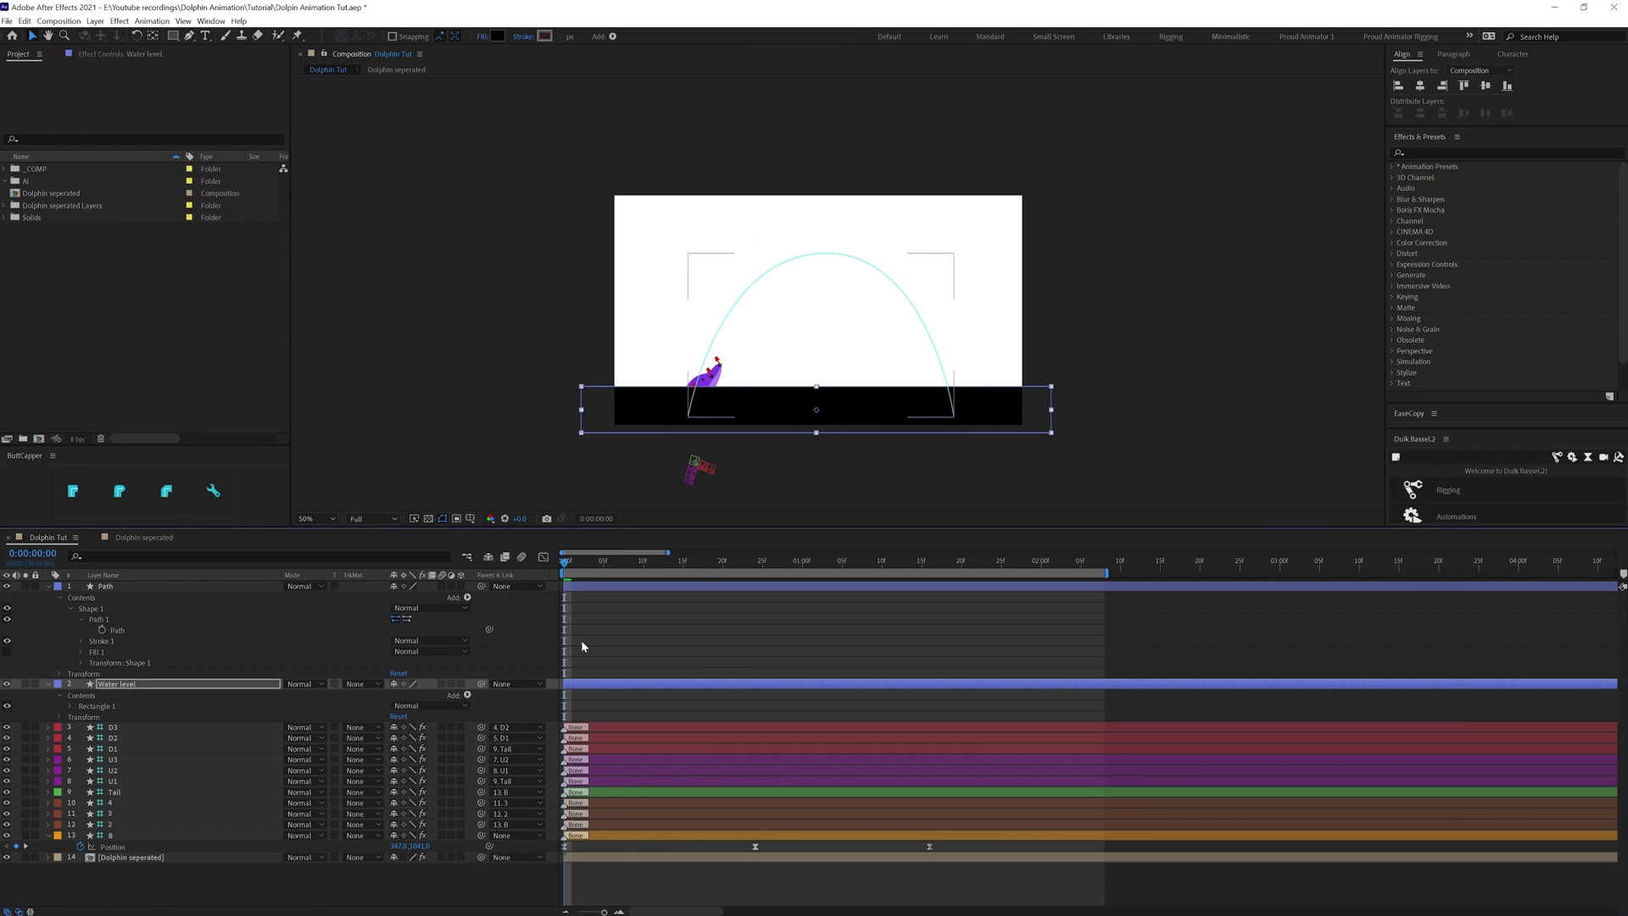
click(497, 35)
click(666, 221)
click(363, 167)
click(680, 629)
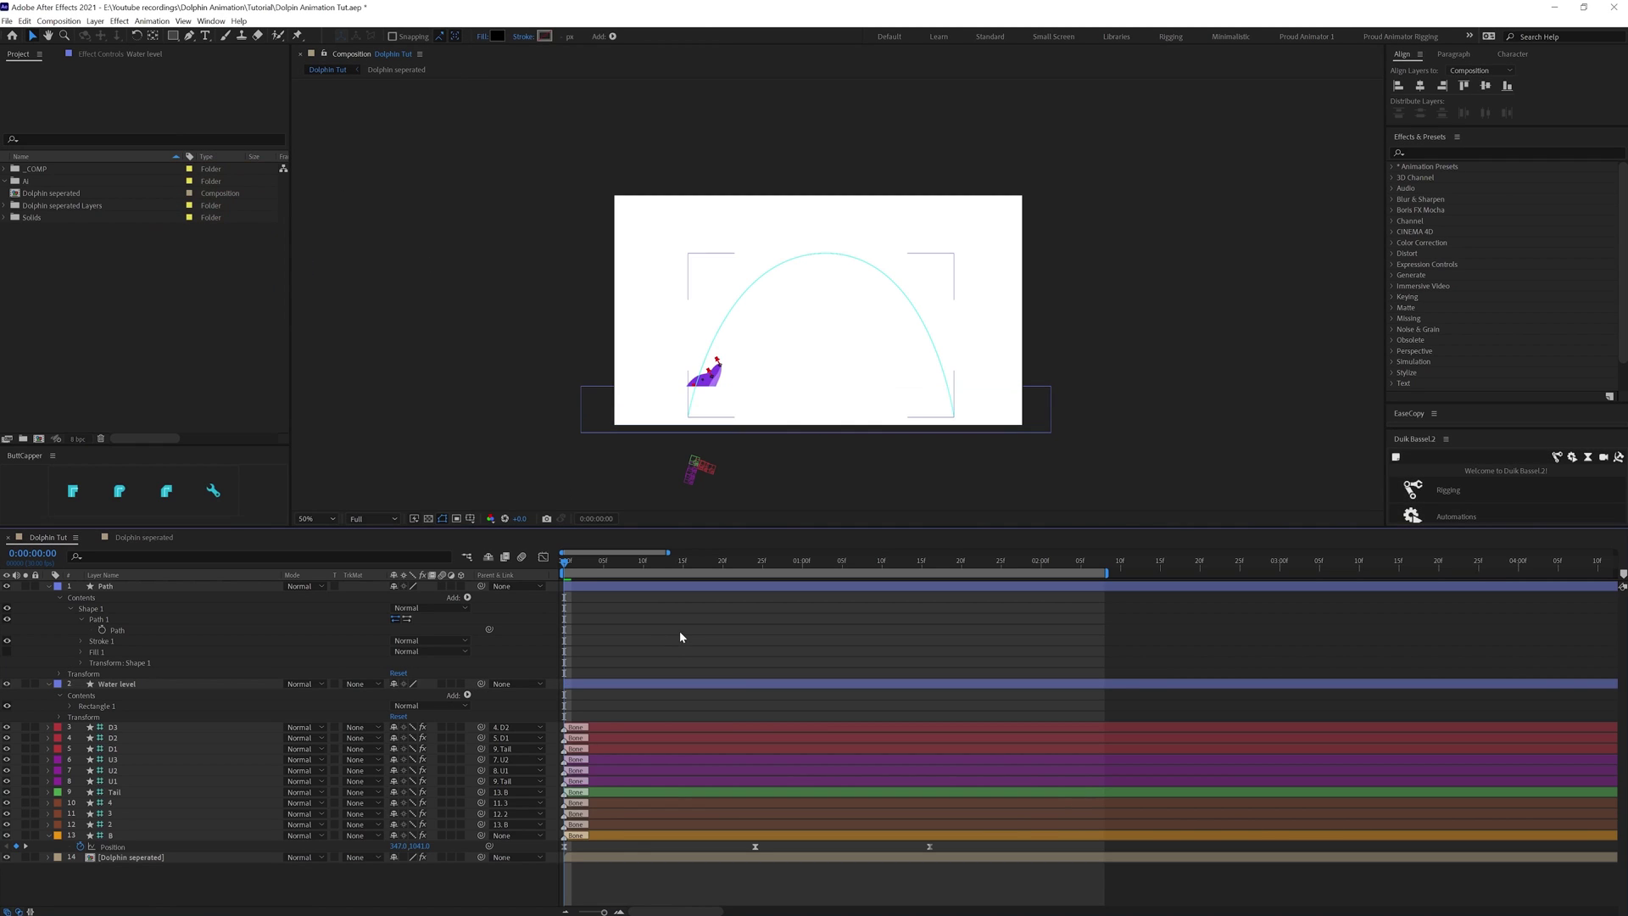
click(686, 413)
drag(670, 434, 705, 308)
click(664, 607)
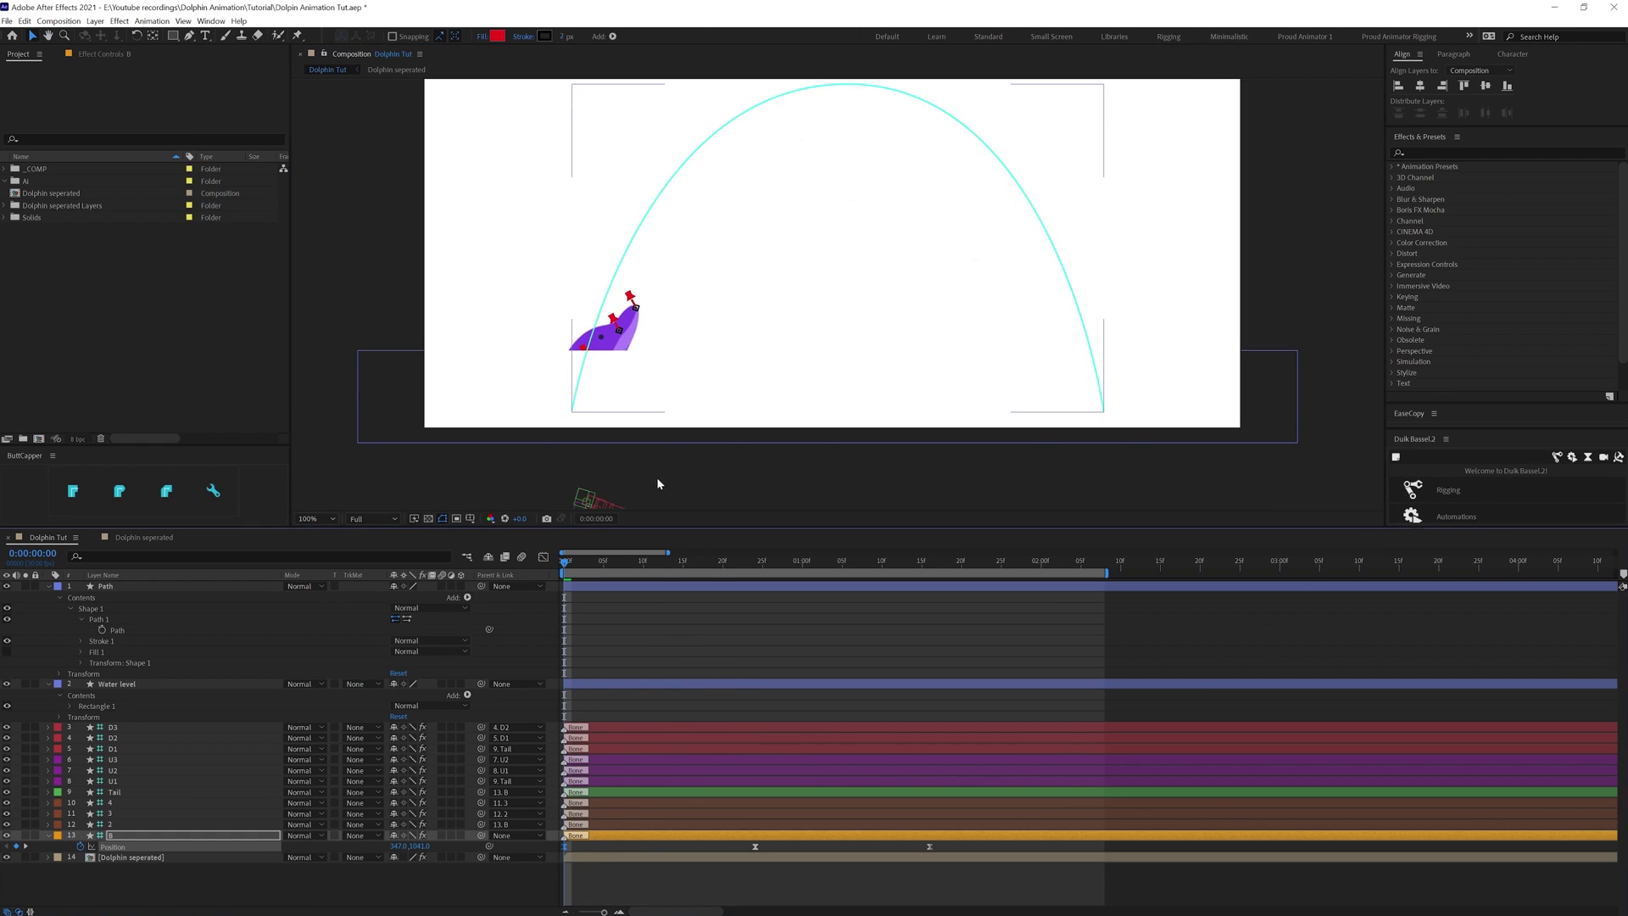
scroll(670, 382, down, 1)
key(space)
key(space)
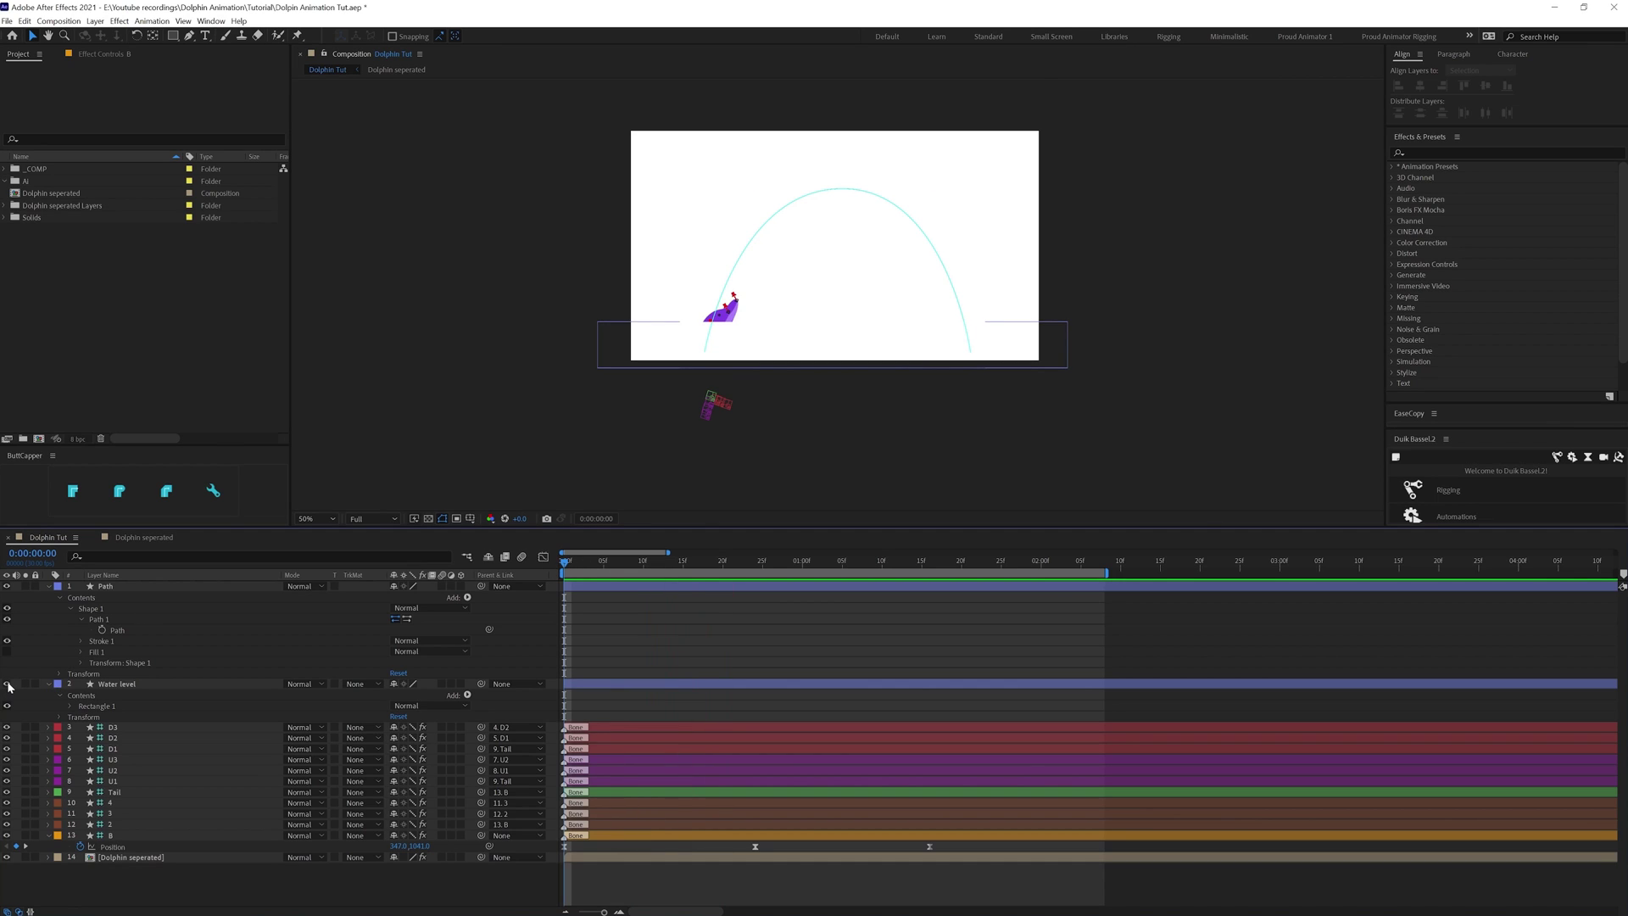
- Hide the Water level layer and inspect the dolphin's fit to the arc at 0:00:00:09
click(8, 684)
click(131, 588)
scroll(670, 339, up, 2)
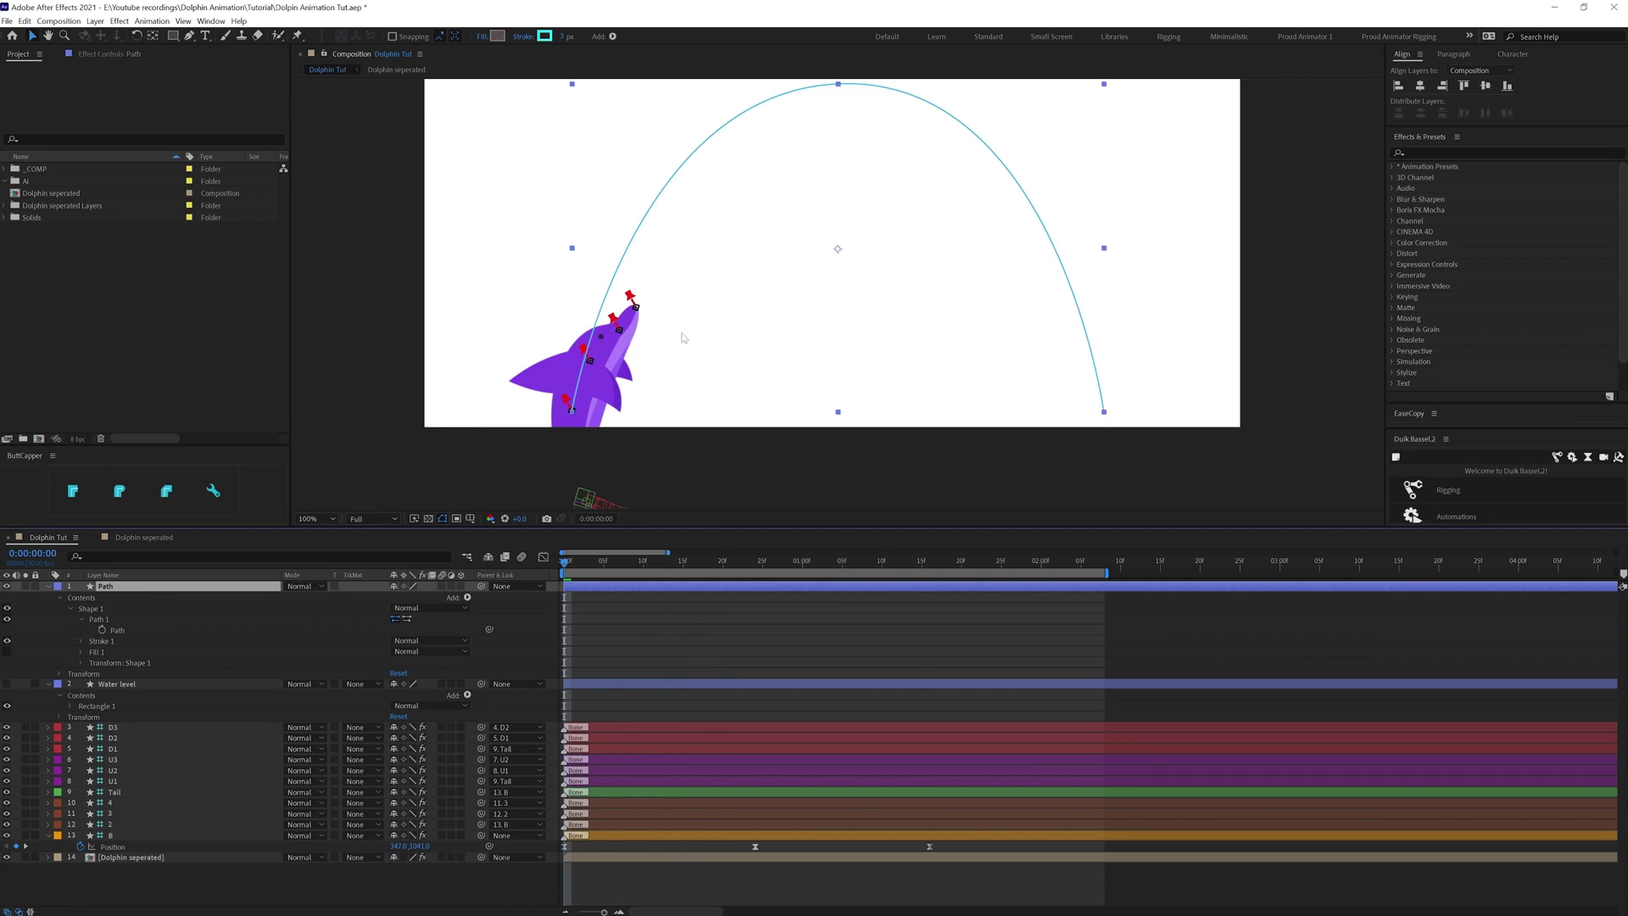
click(637, 568)
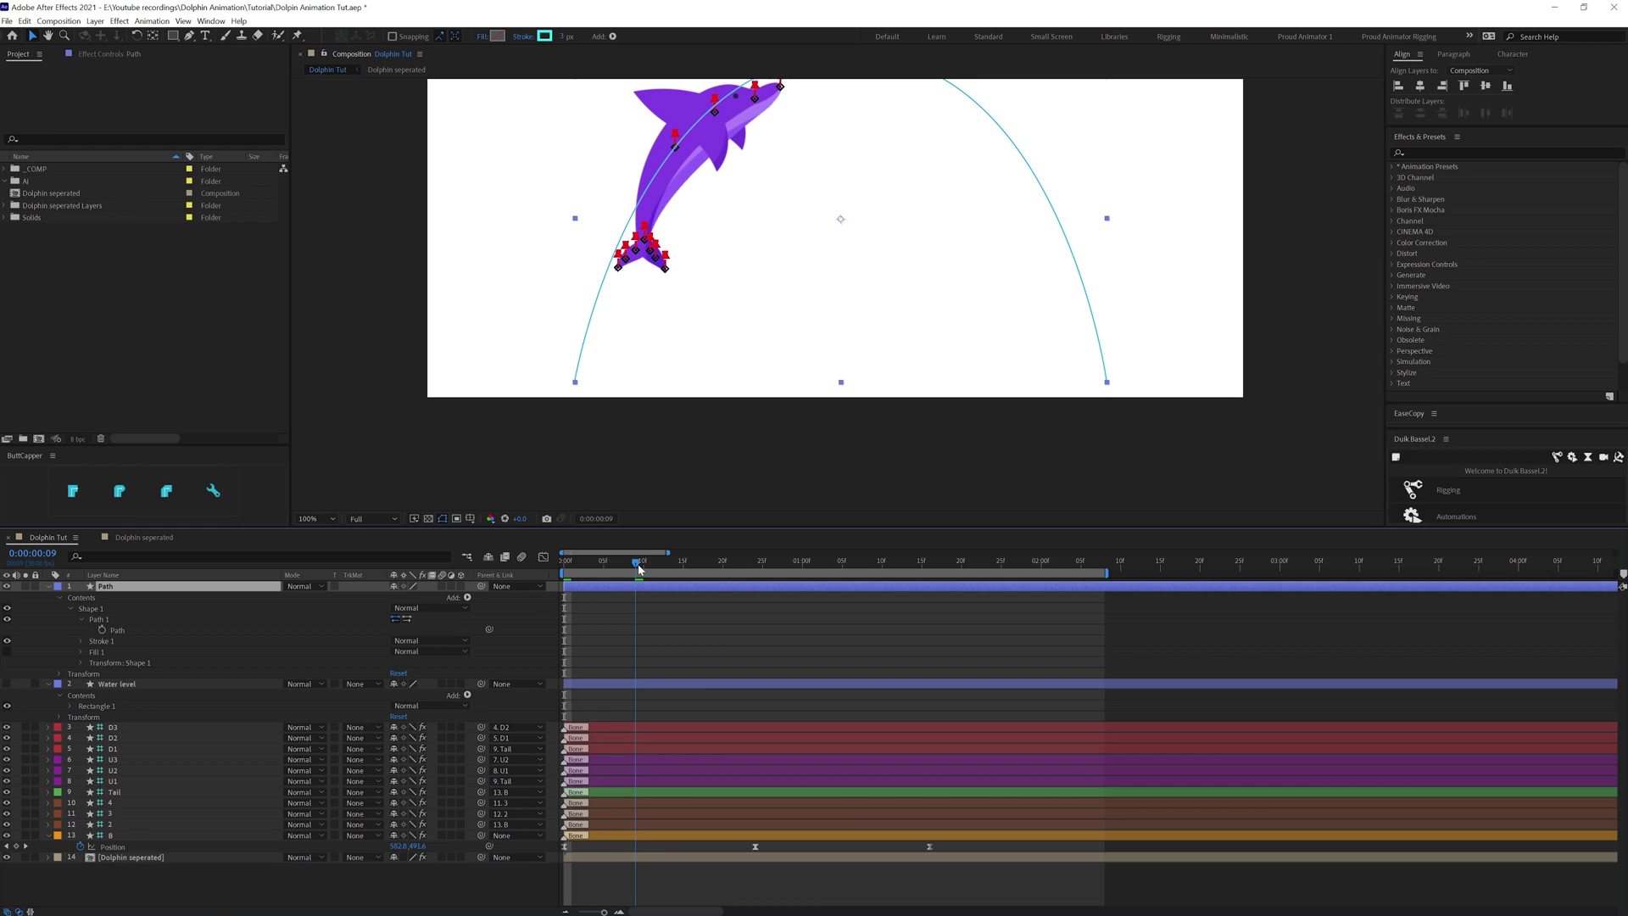
drag(746, 272, 681, 328)
key(v)
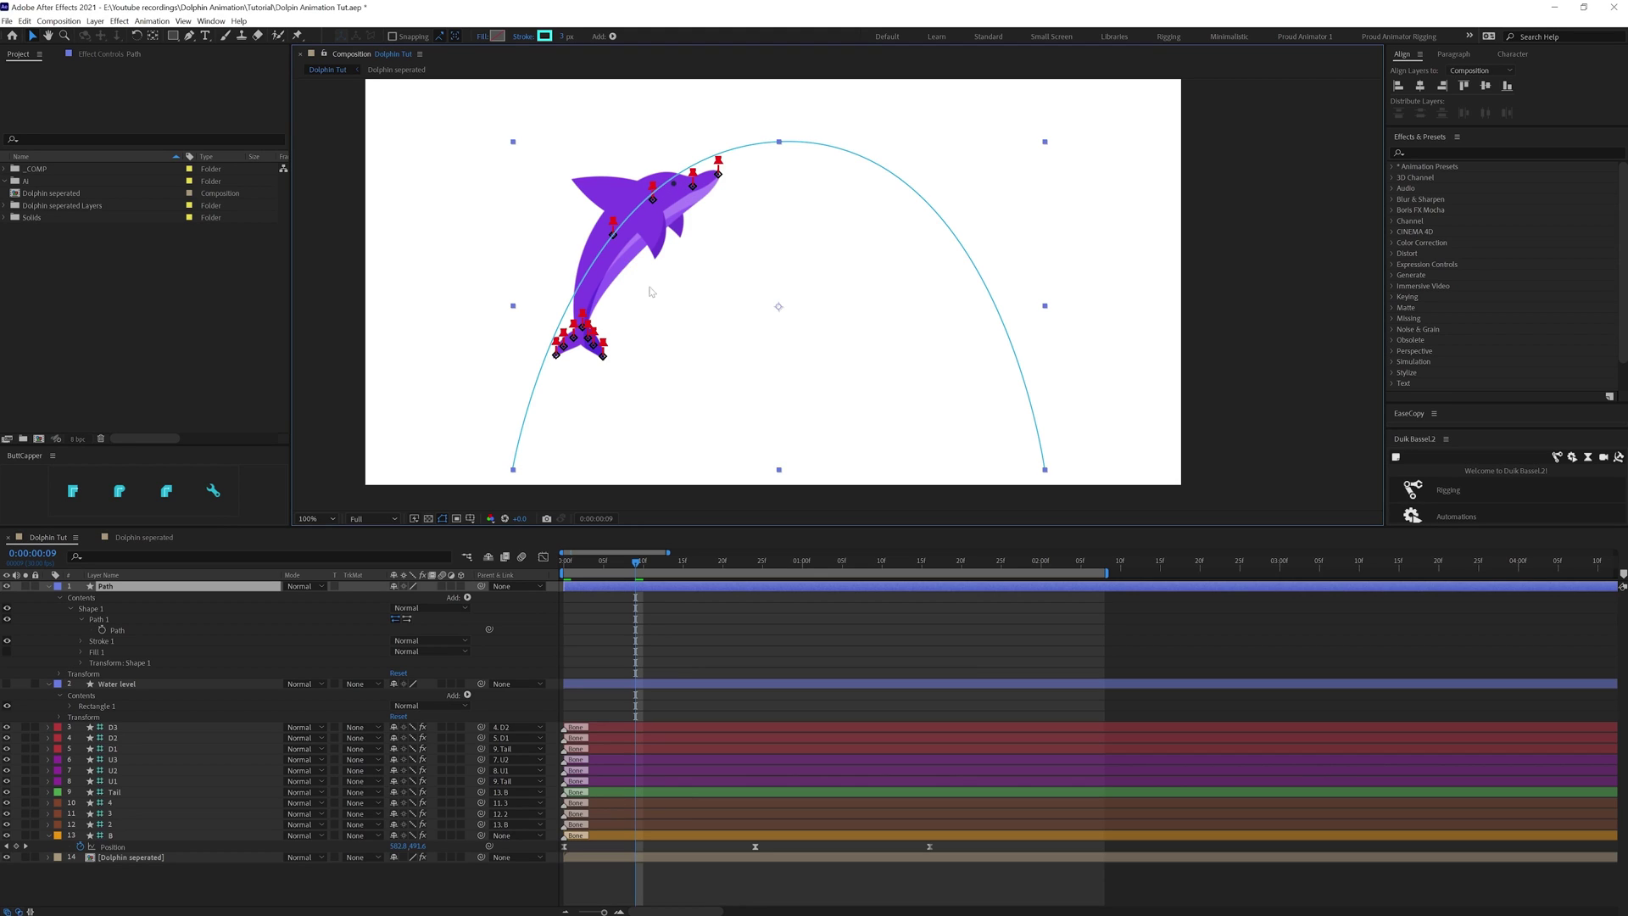
- Keyframe the Tail layer's Position and Rotation at the first frame and remove its extra keyframes at 0:00:00:09
click(155, 792)
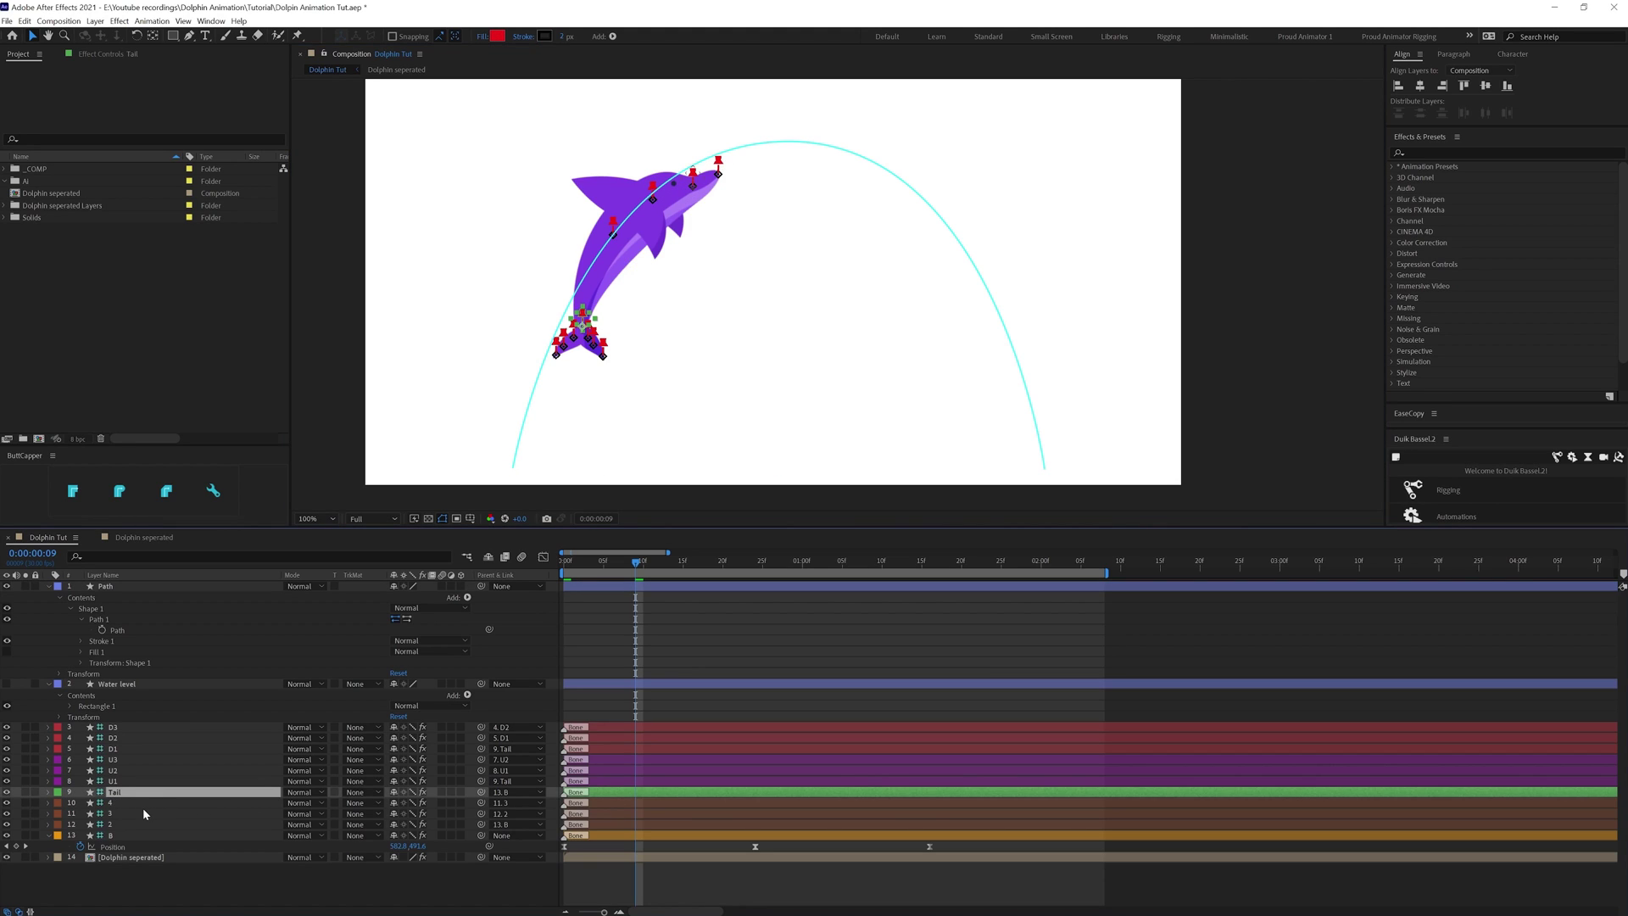
key(p)
click(80, 803)
key(shift+r)
click(81, 813)
key(space)
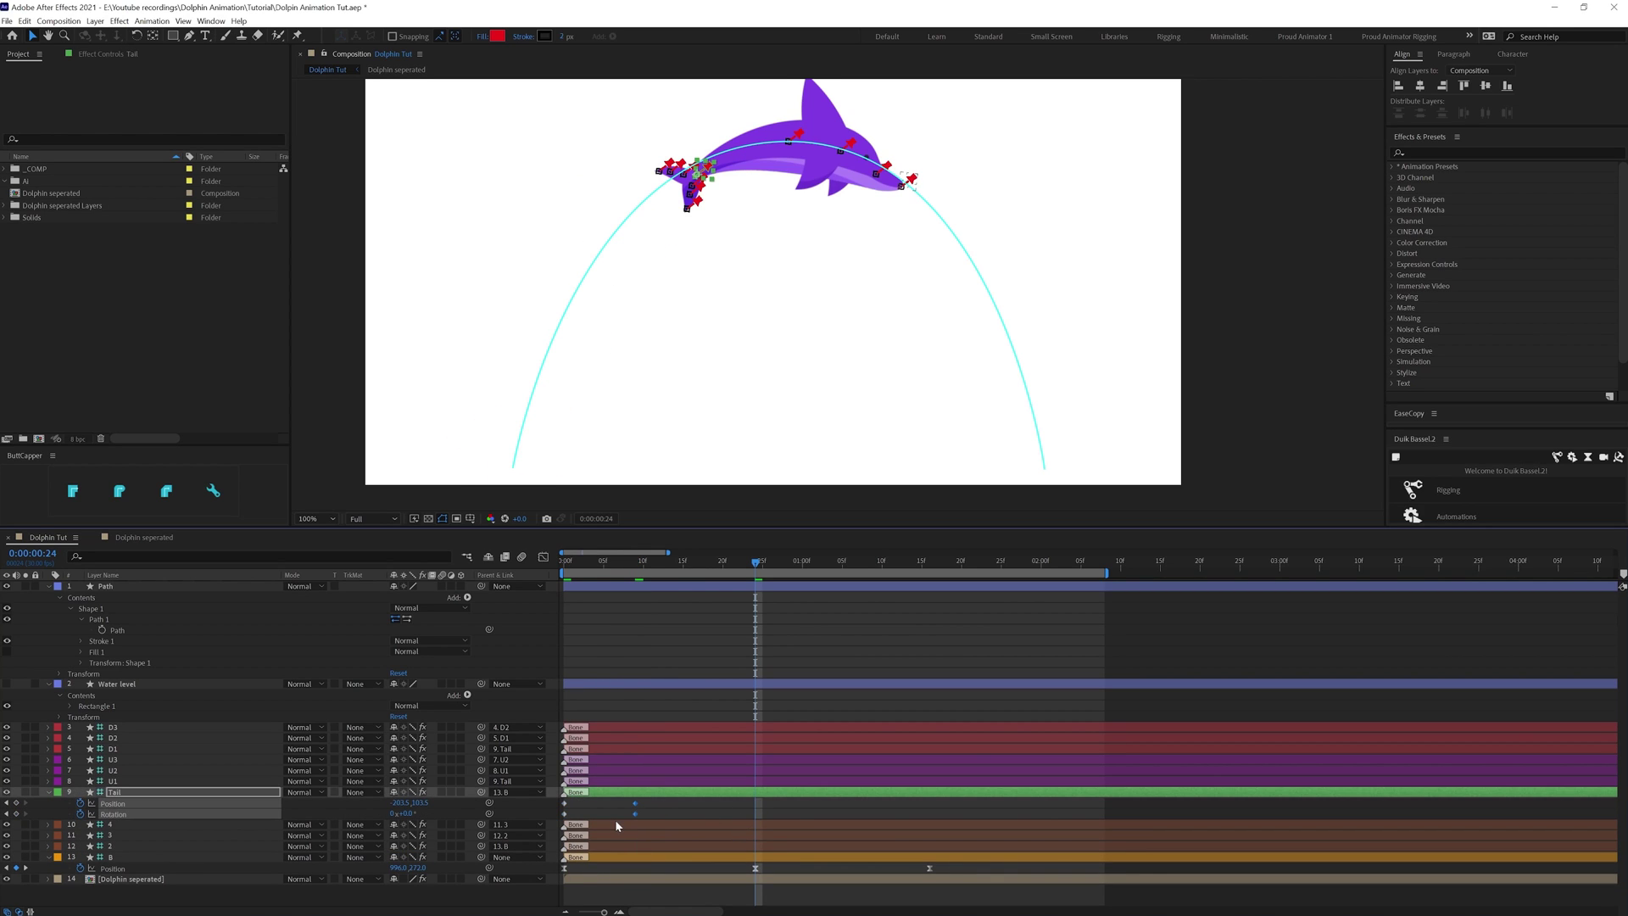
key(Delete)
- At 0:00:00:24, move the Tail bone onto the path and increase its rotation slightly
scroll(702, 254, up, 1)
drag(586, 241, 578, 221)
click(408, 812)
key(Up)
key(Up)
key(Up)
key(Up)
key(Up)
key(Up)
key(Up)
key(Up)
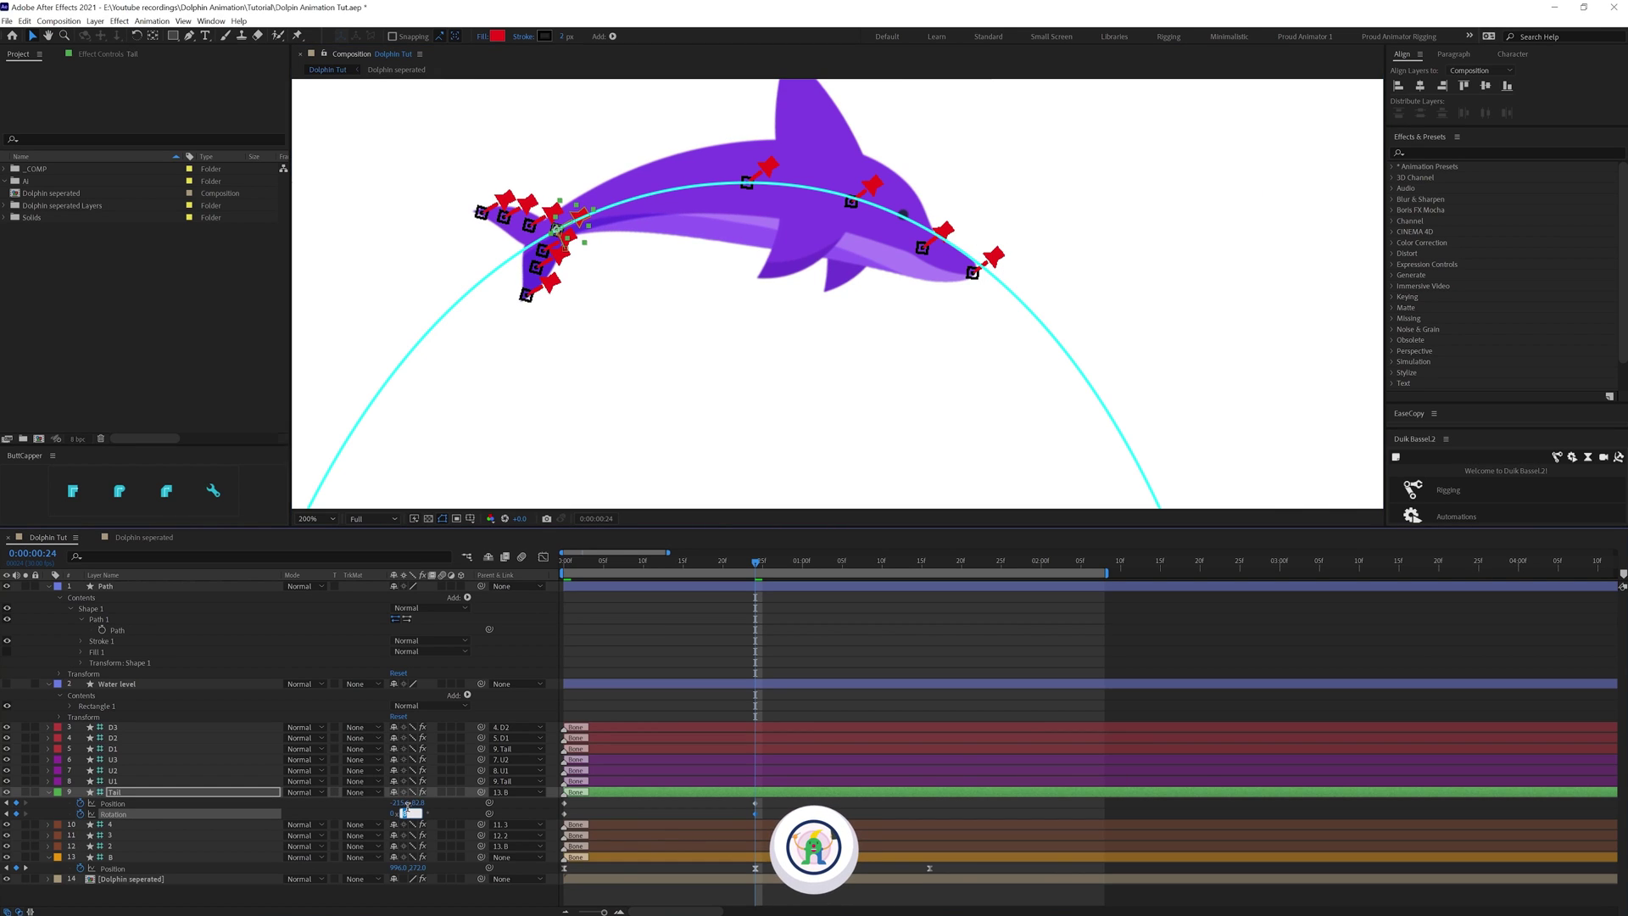
click(843, 687)
scroll(847, 326, down, 2)
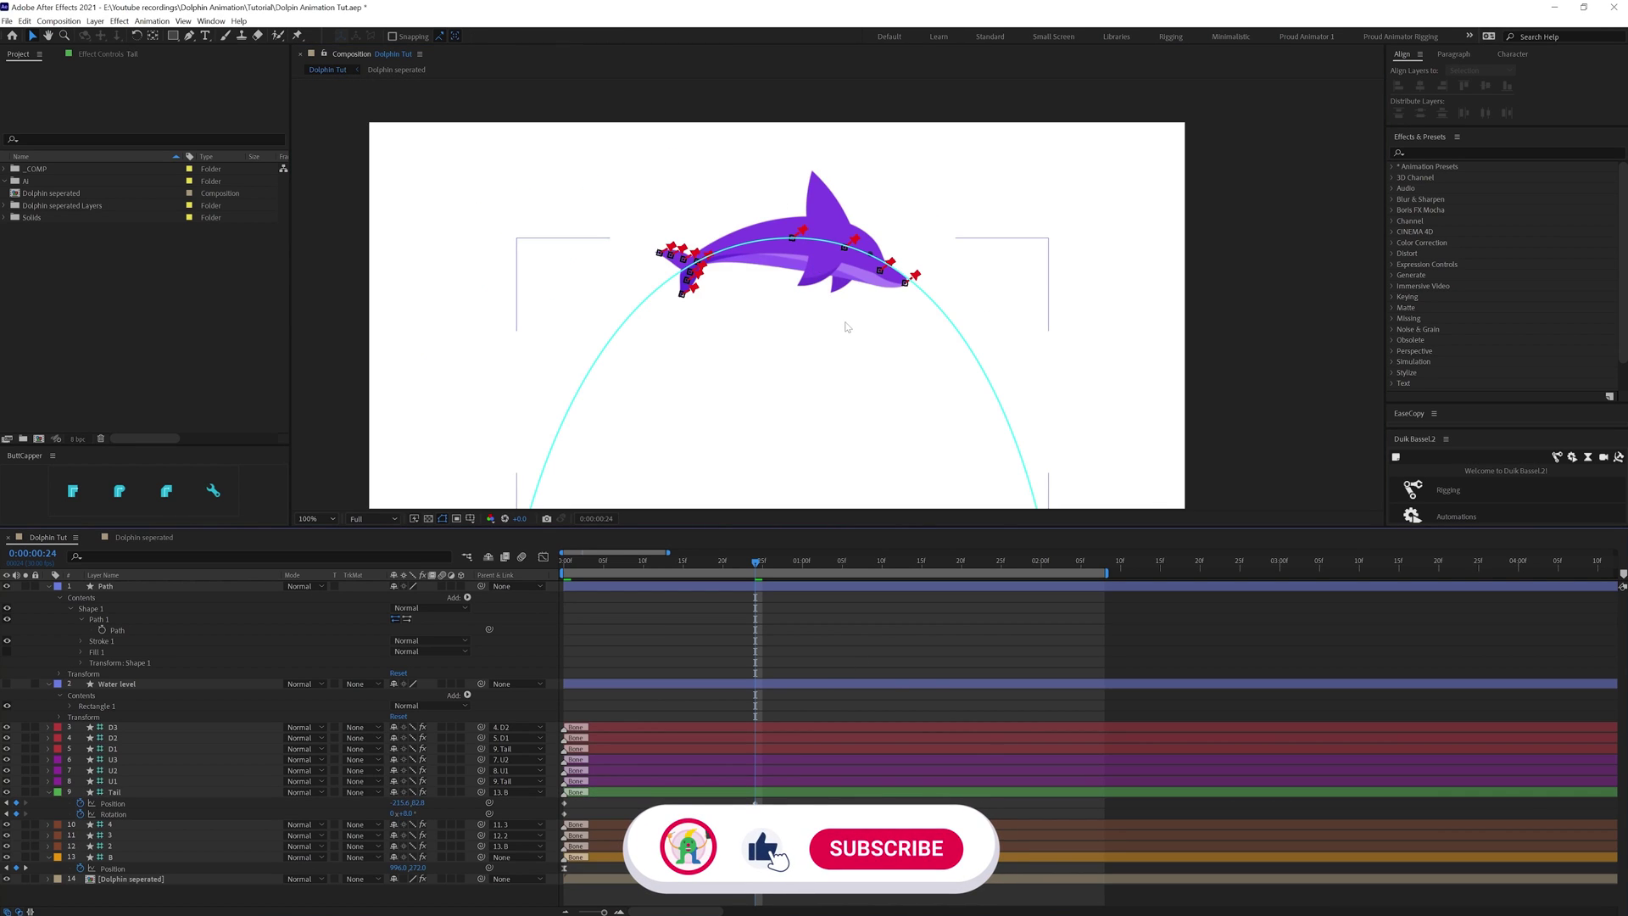
- Keyframe Position and Rotation of bone layer 2 at the first frame and at 0:00:00:24
scroll(848, 327, up, 2)
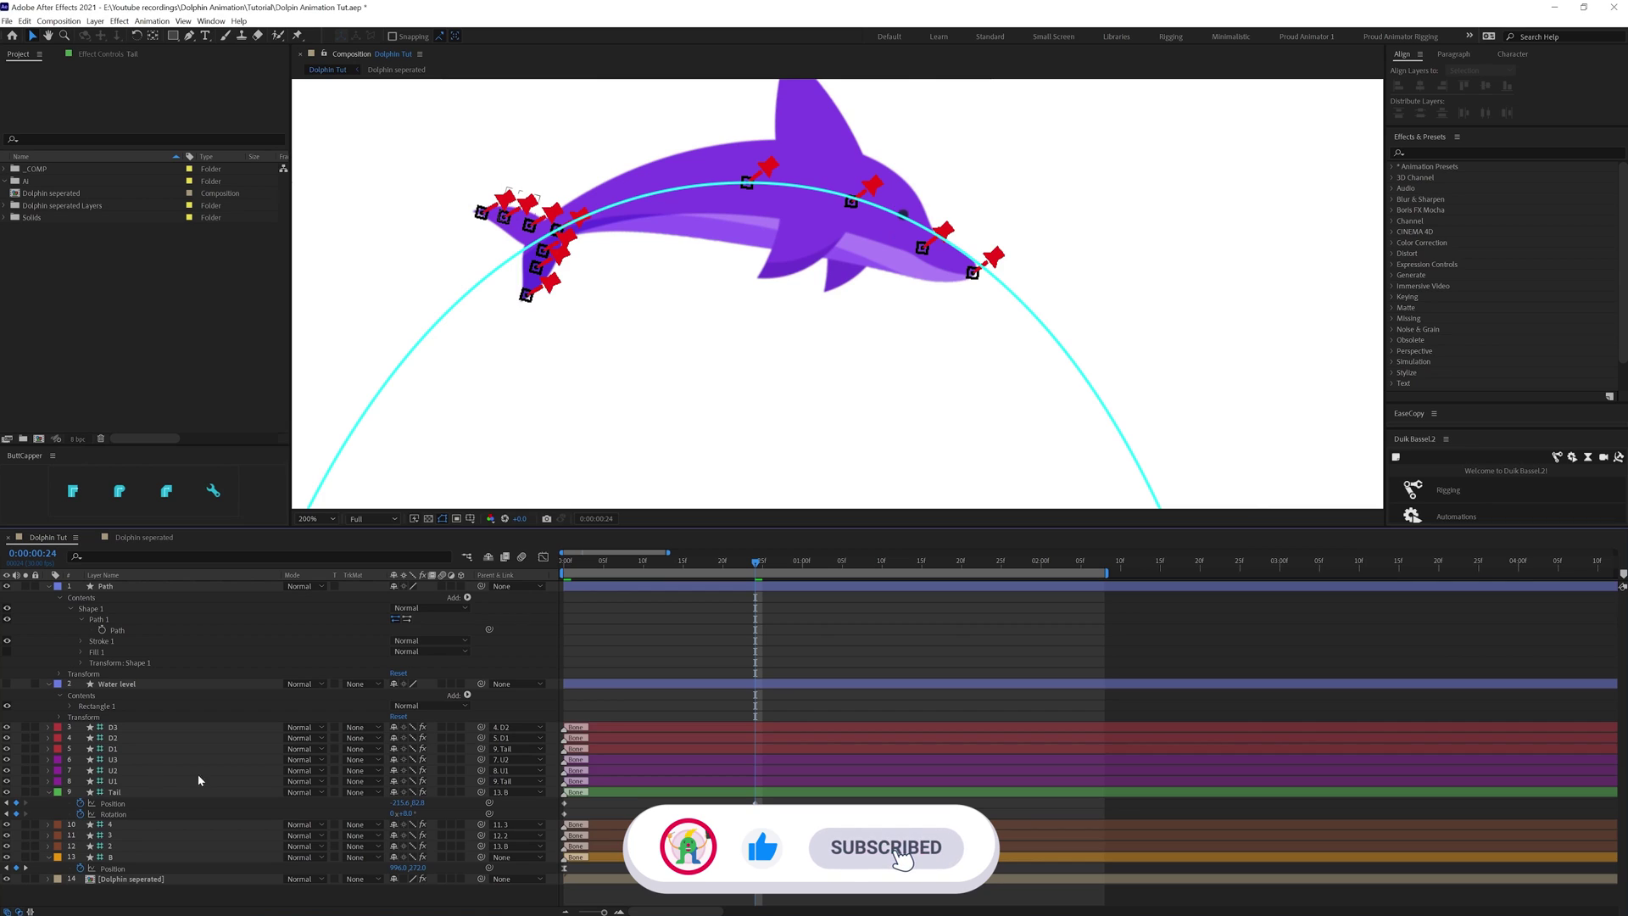
click(146, 793)
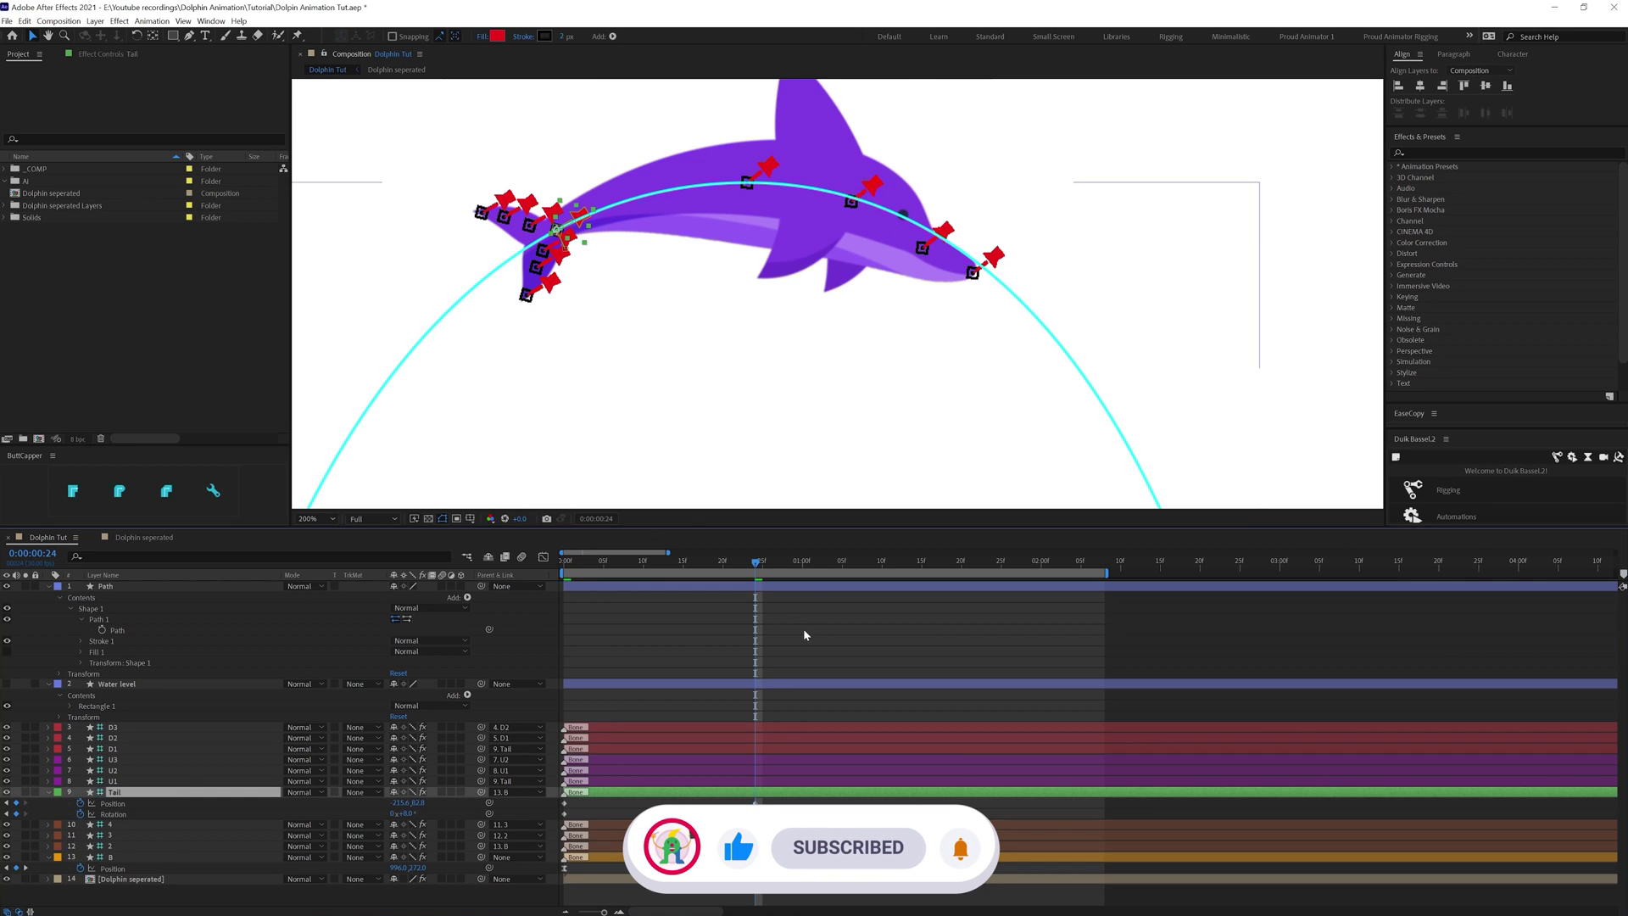
click(631, 781)
click(726, 858)
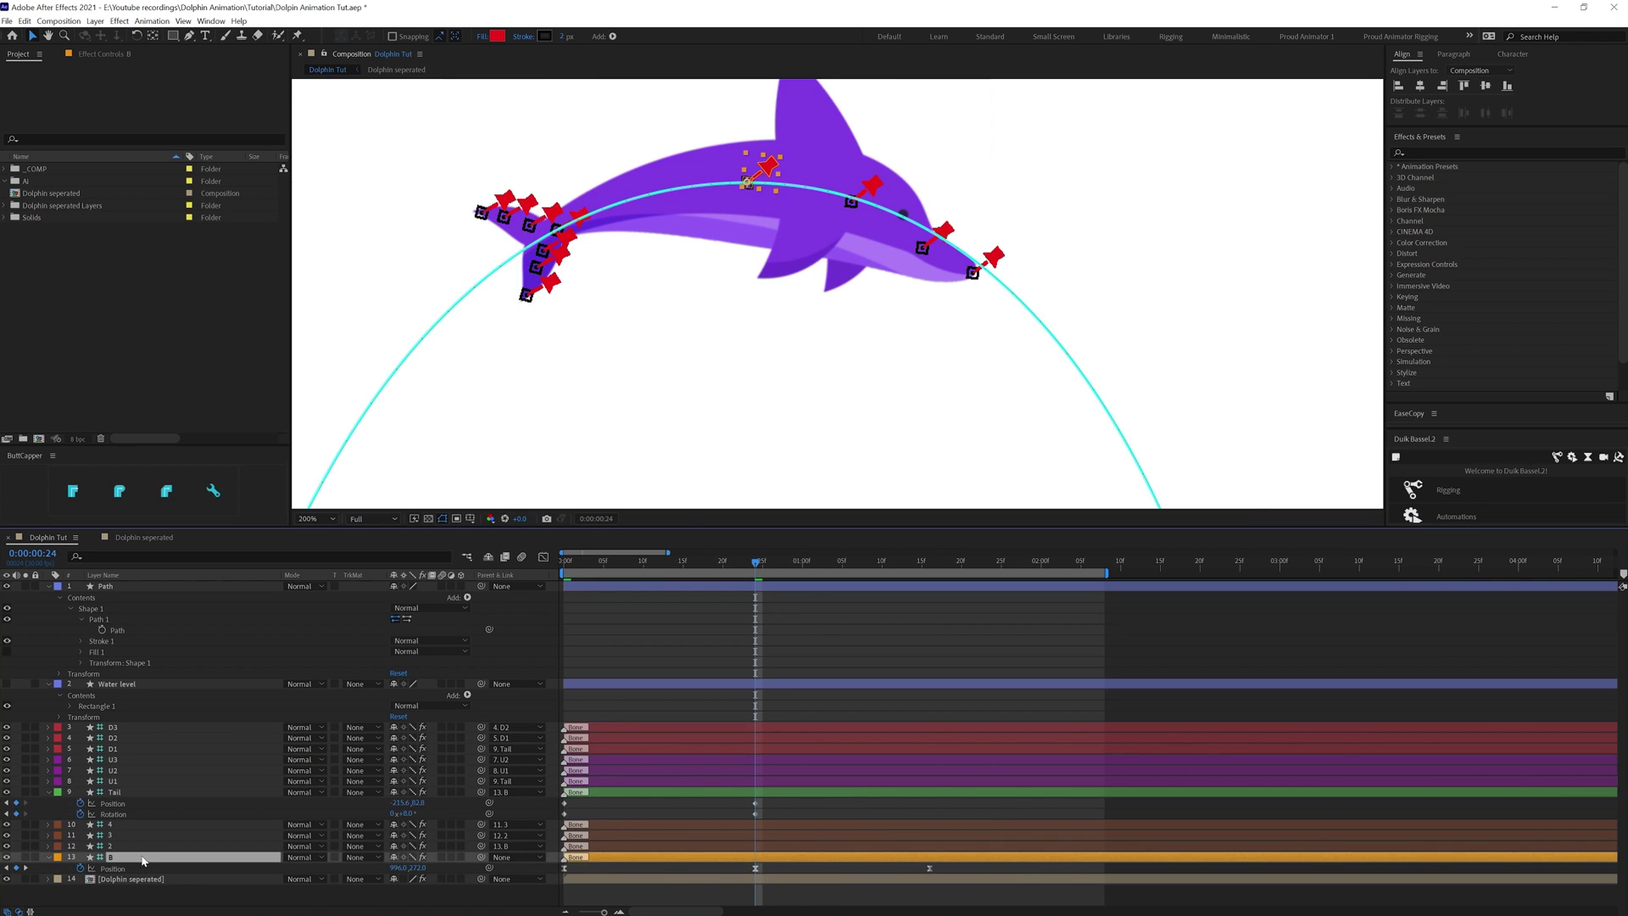
click(119, 846)
key(r)
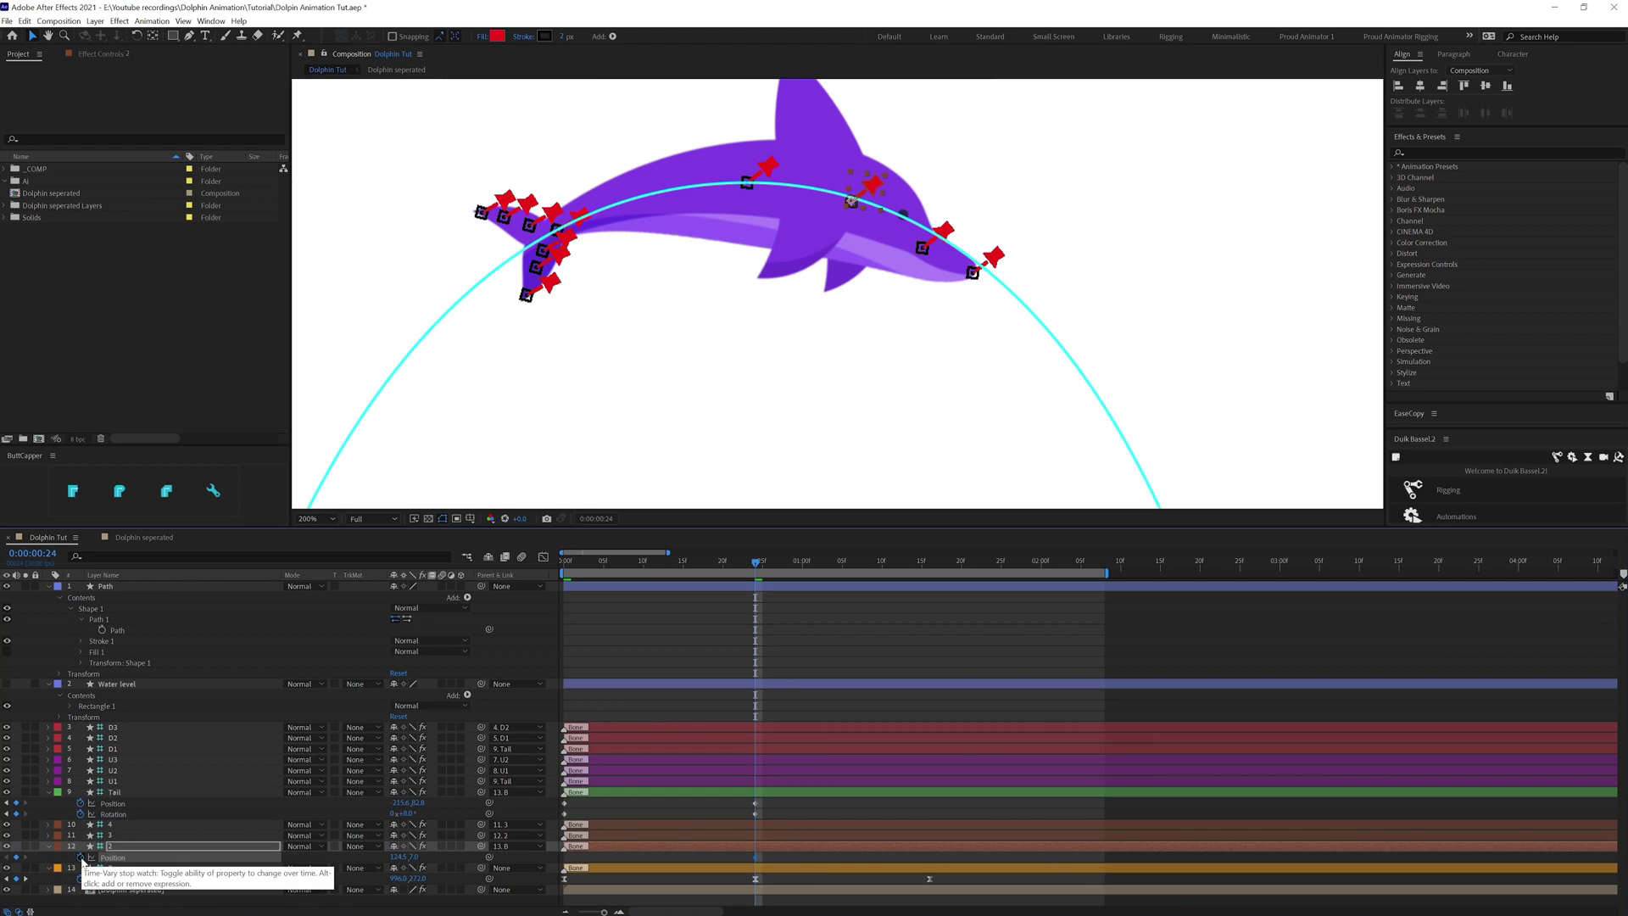
key(shift+p)
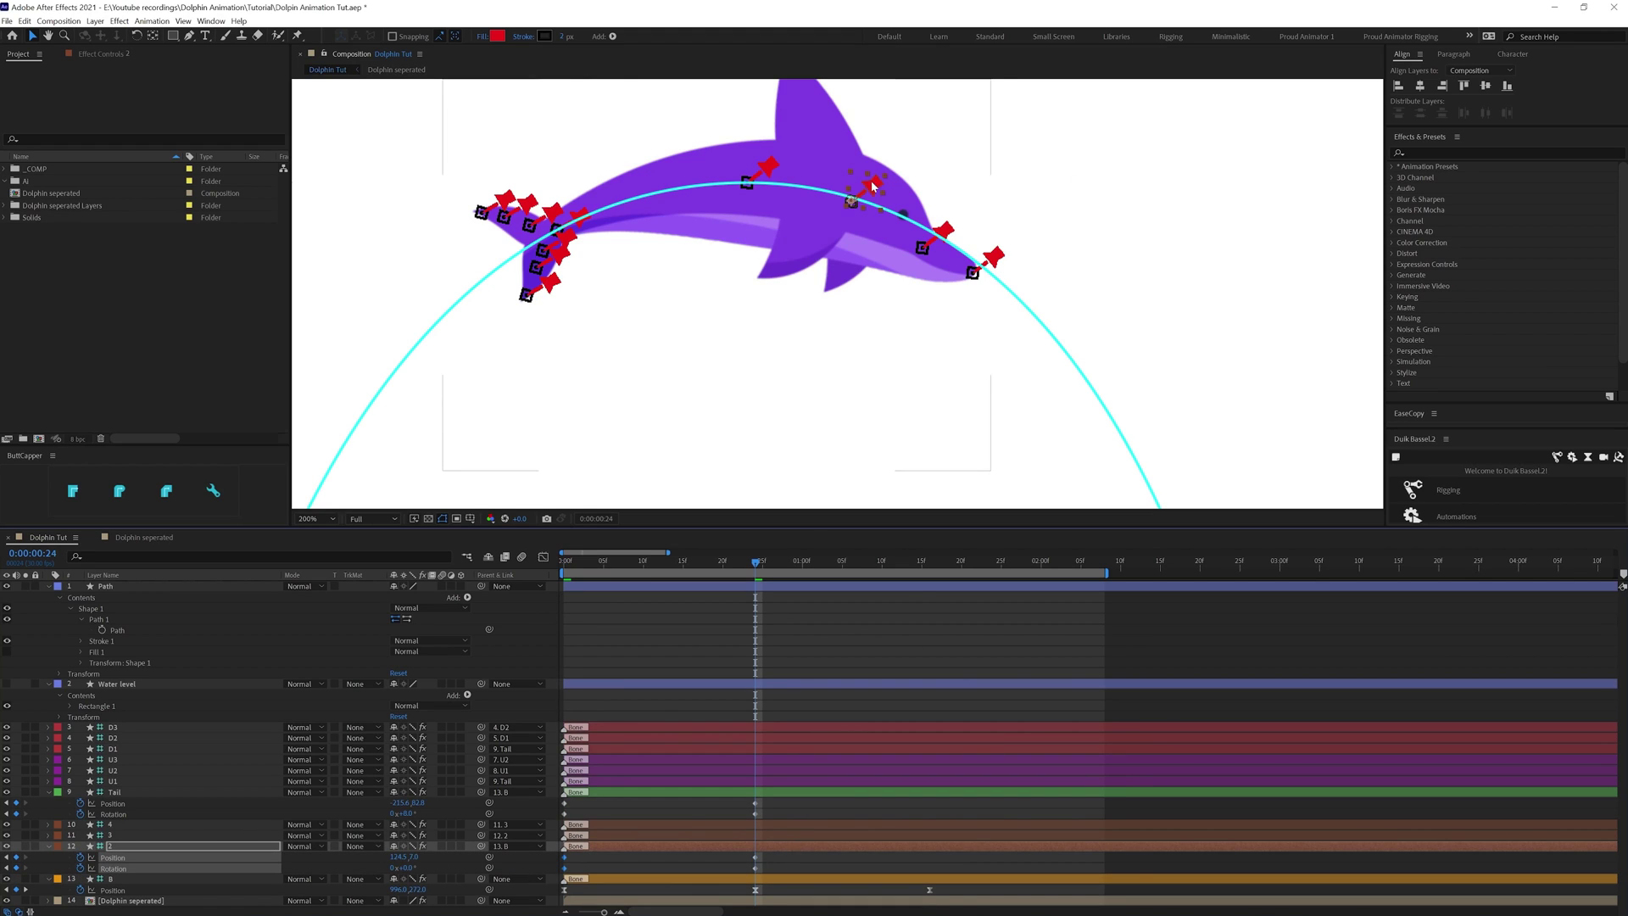
- At 0:00:00:24, nudge bone 2 slightly upward and set its rotation to -2°
drag(949, 240, 952, 234)
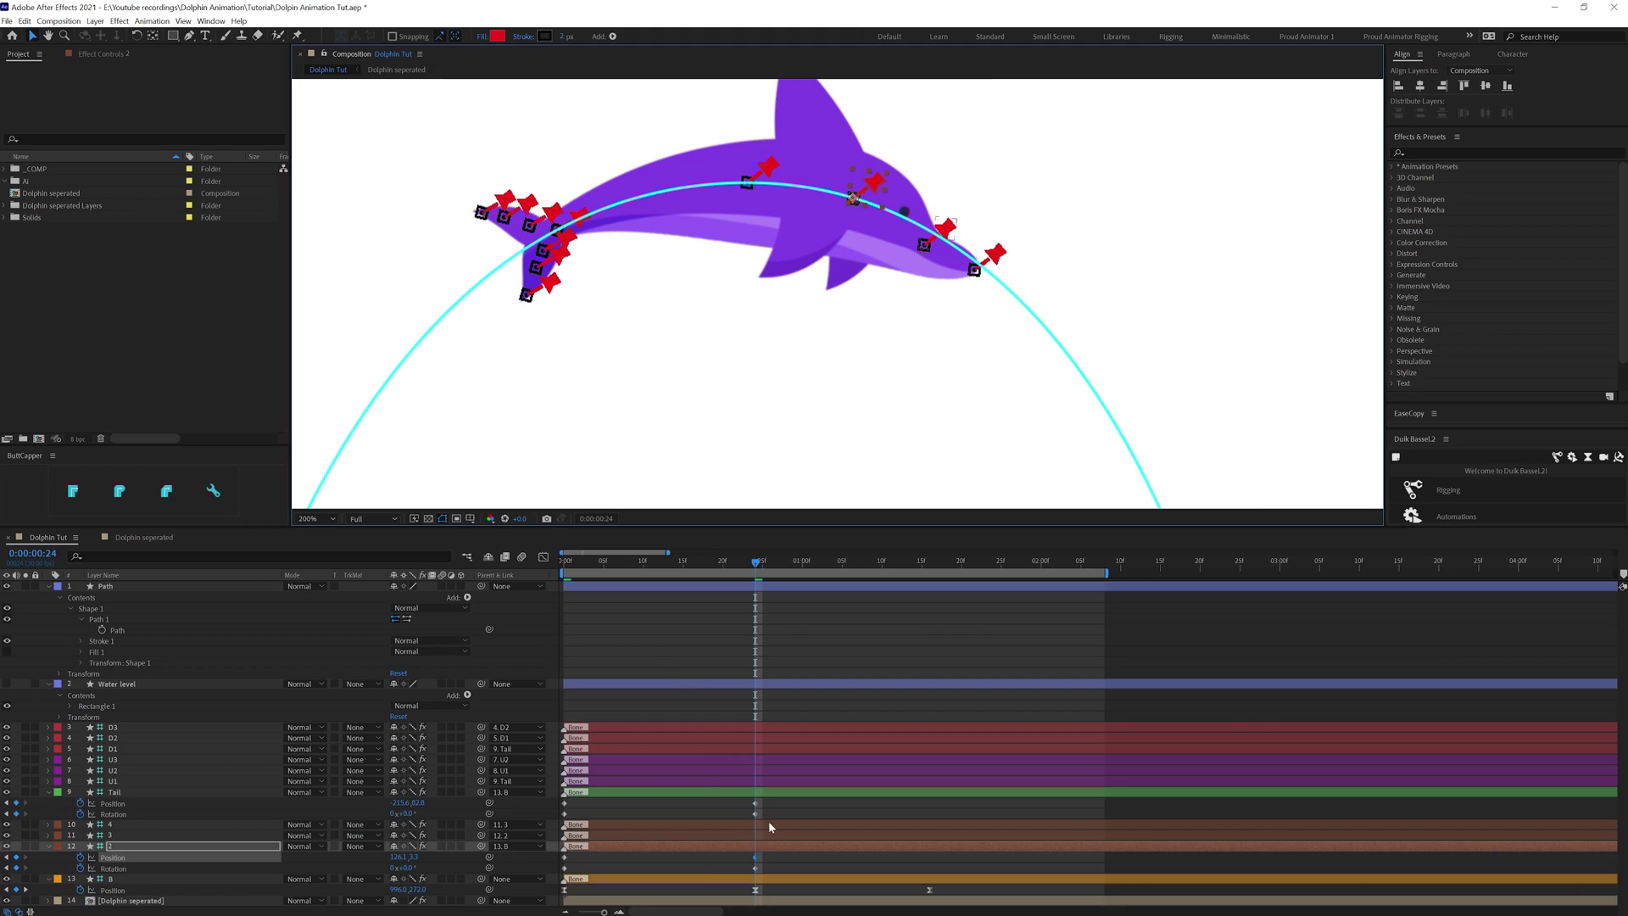
click(408, 869)
key(Down)
key(Down)
key(Down)
key(Up)
key(Return)
- Keyframe layer B's Rotation at its three position keyframe times and lower it to 4° at 0:00:00:24
click(127, 879)
key(r)
click(80, 891)
key(u)
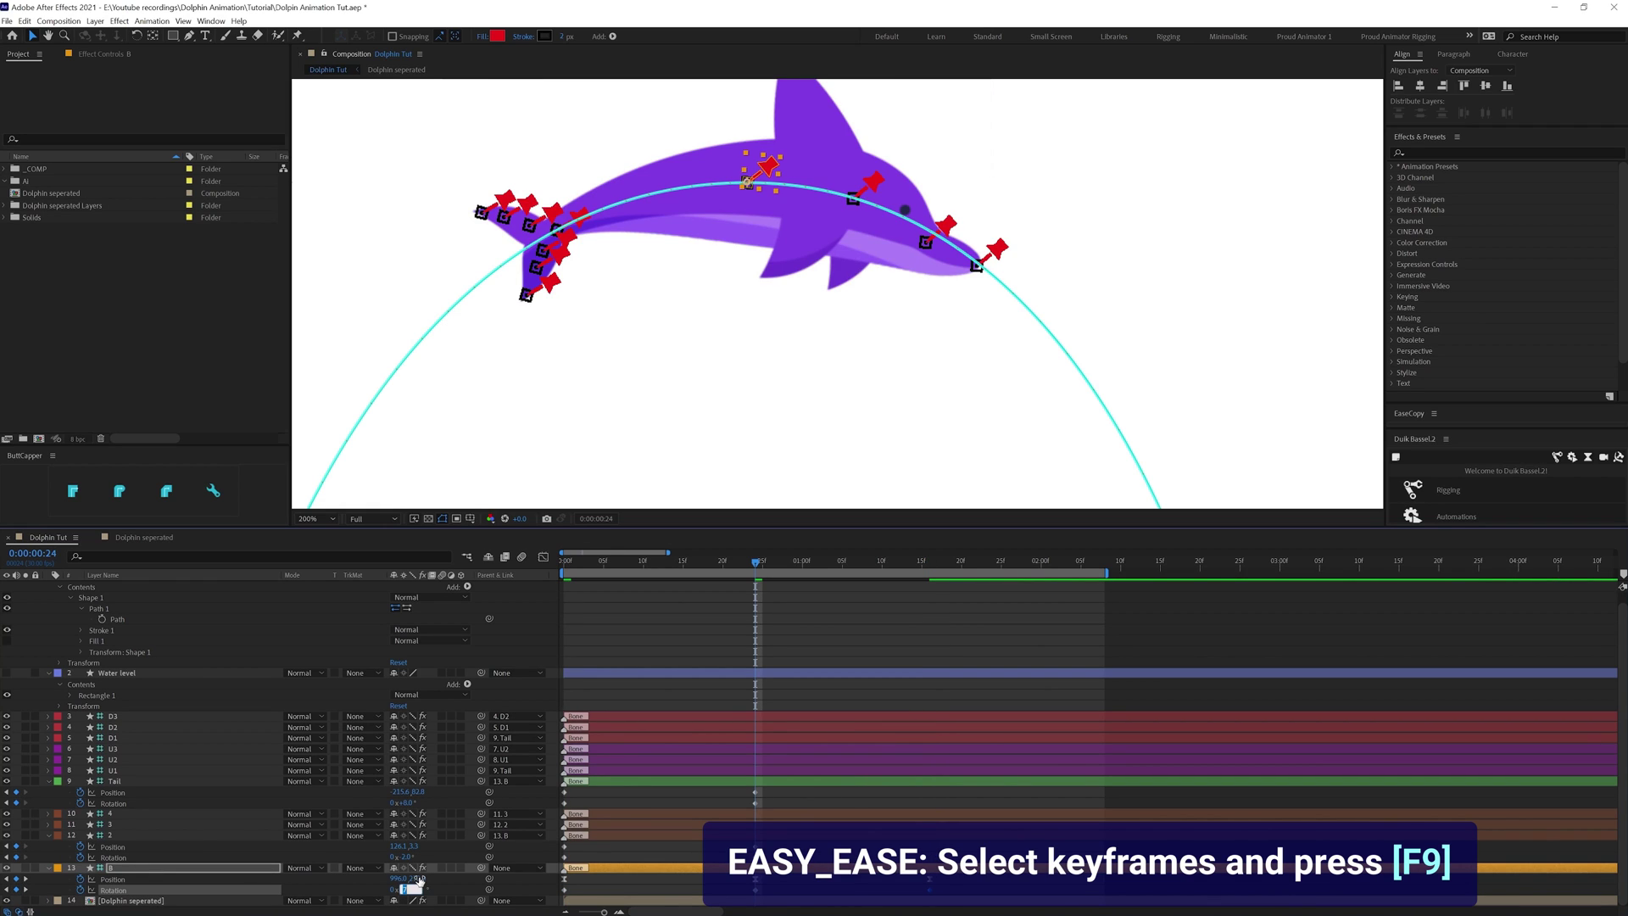
key(Down)
key(Down)
key(Down)
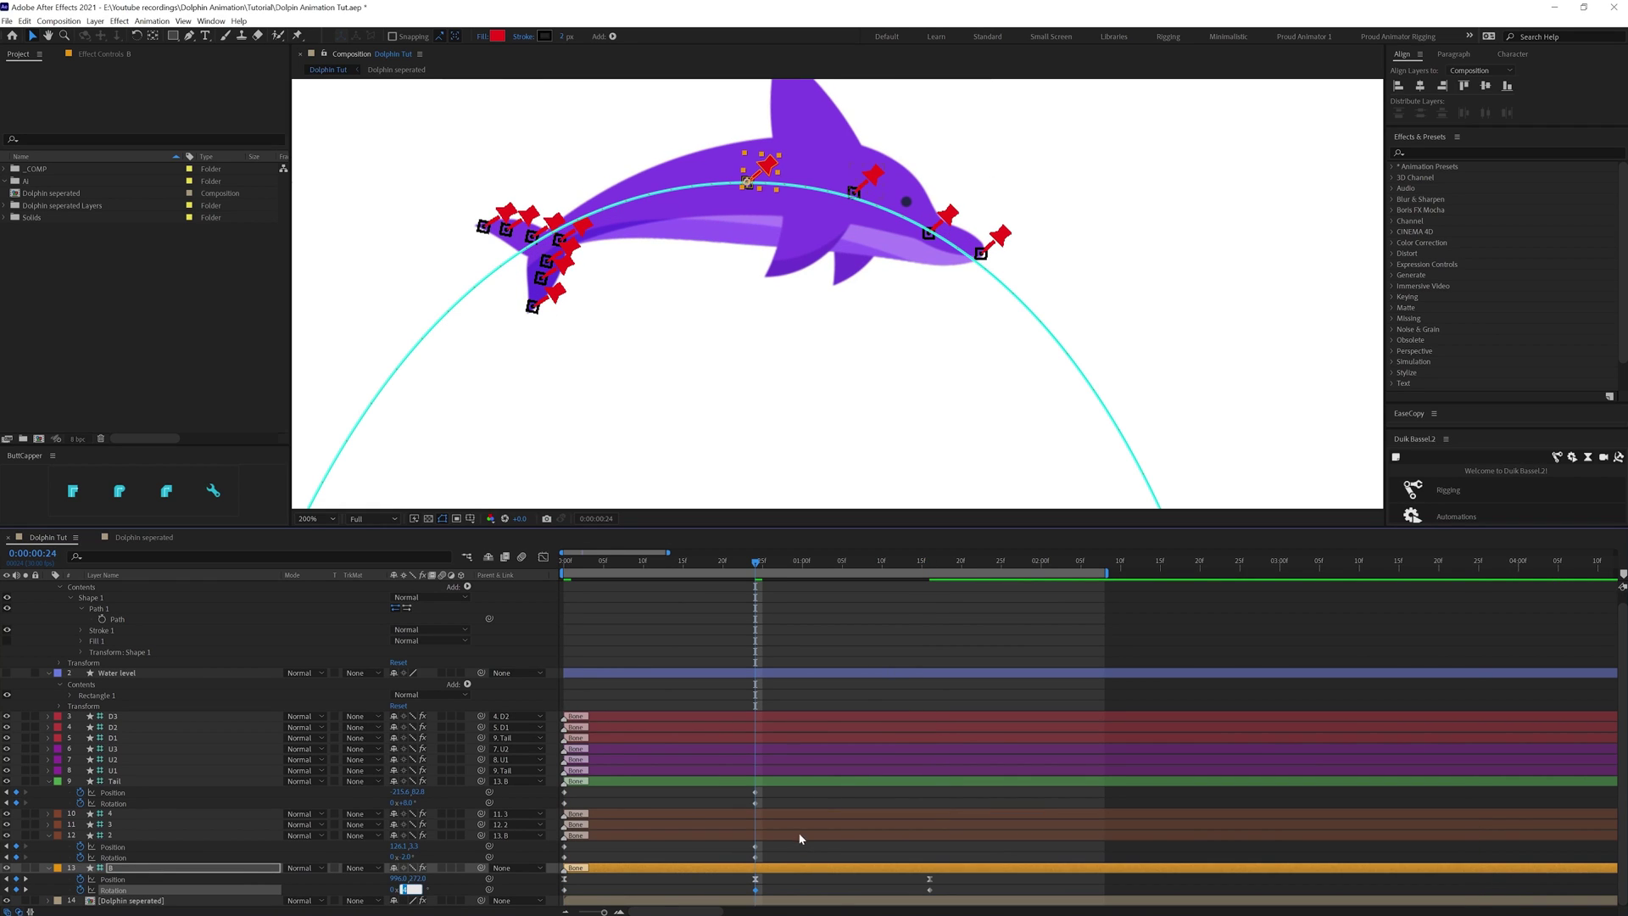
- Realign bone 2 and the Tail bone with the path at 0:00:00:24
click(801, 840)
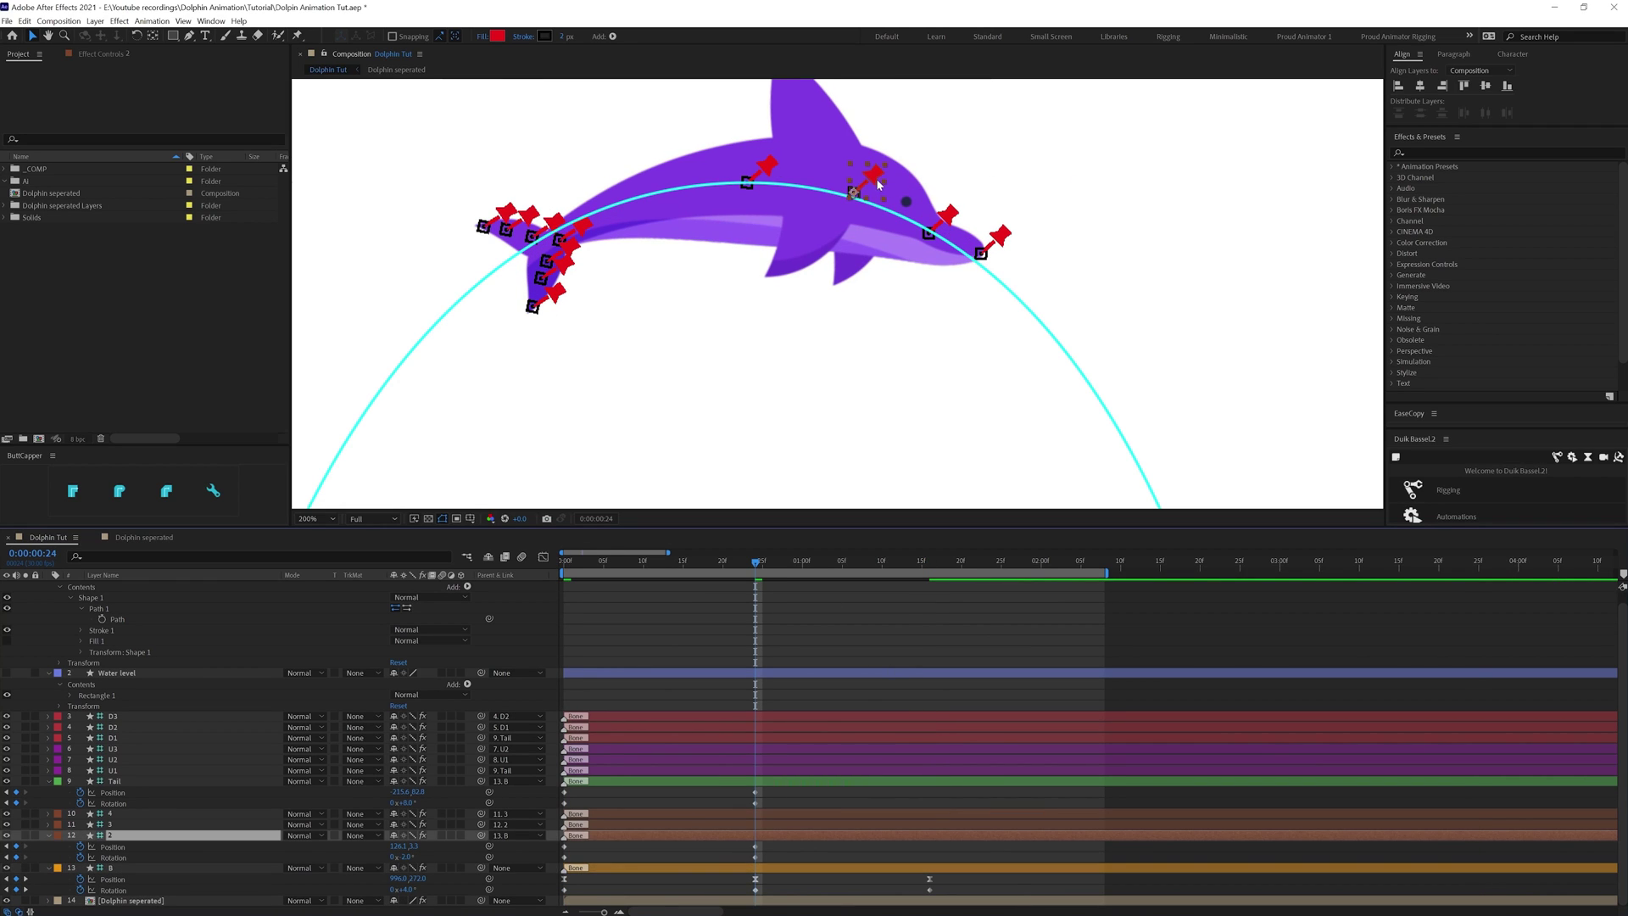
click(770, 781)
drag(583, 238, 587, 222)
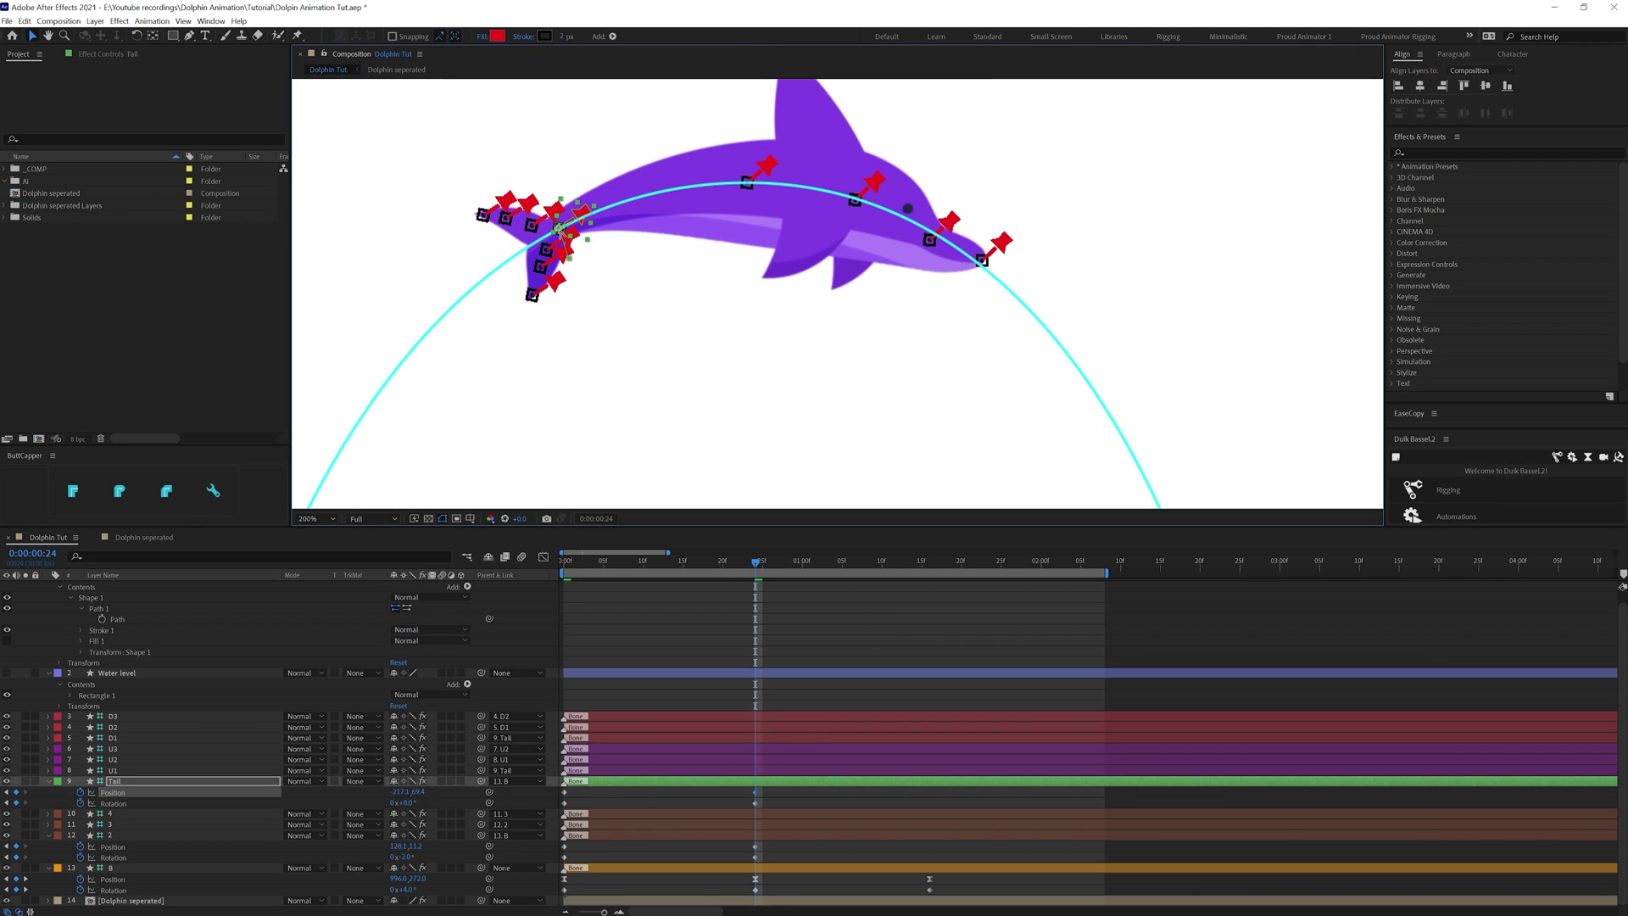
- Keyframe Position and Rotation of bone layer 3 at the first frame and at 0:00:00:24
click(764, 824)
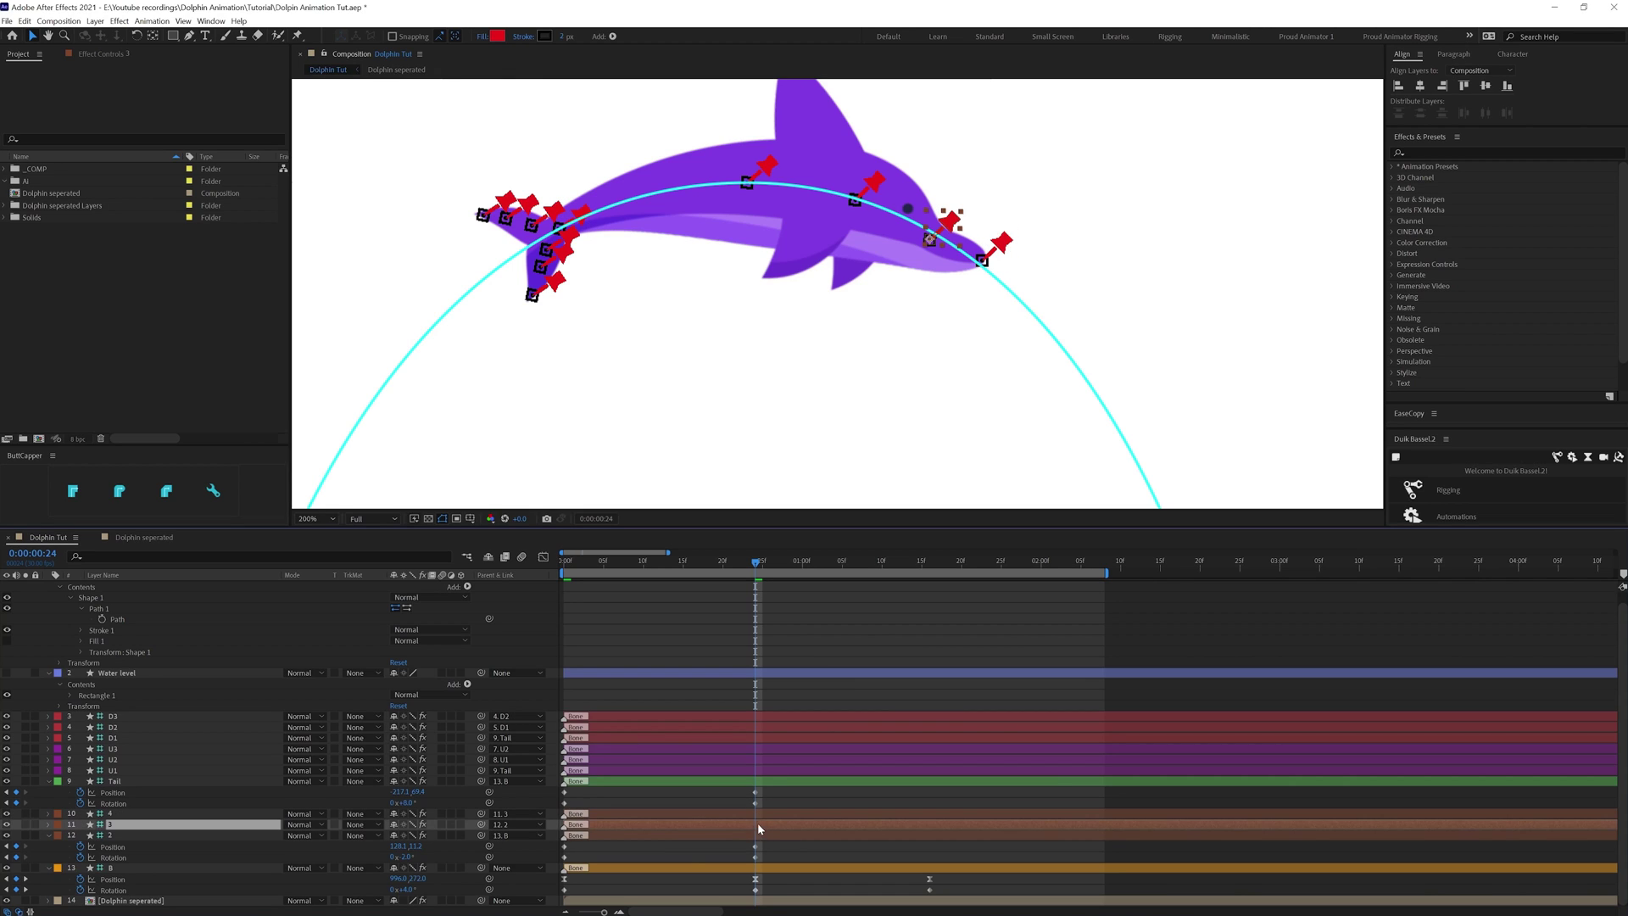
key(r)
key(shift+p)
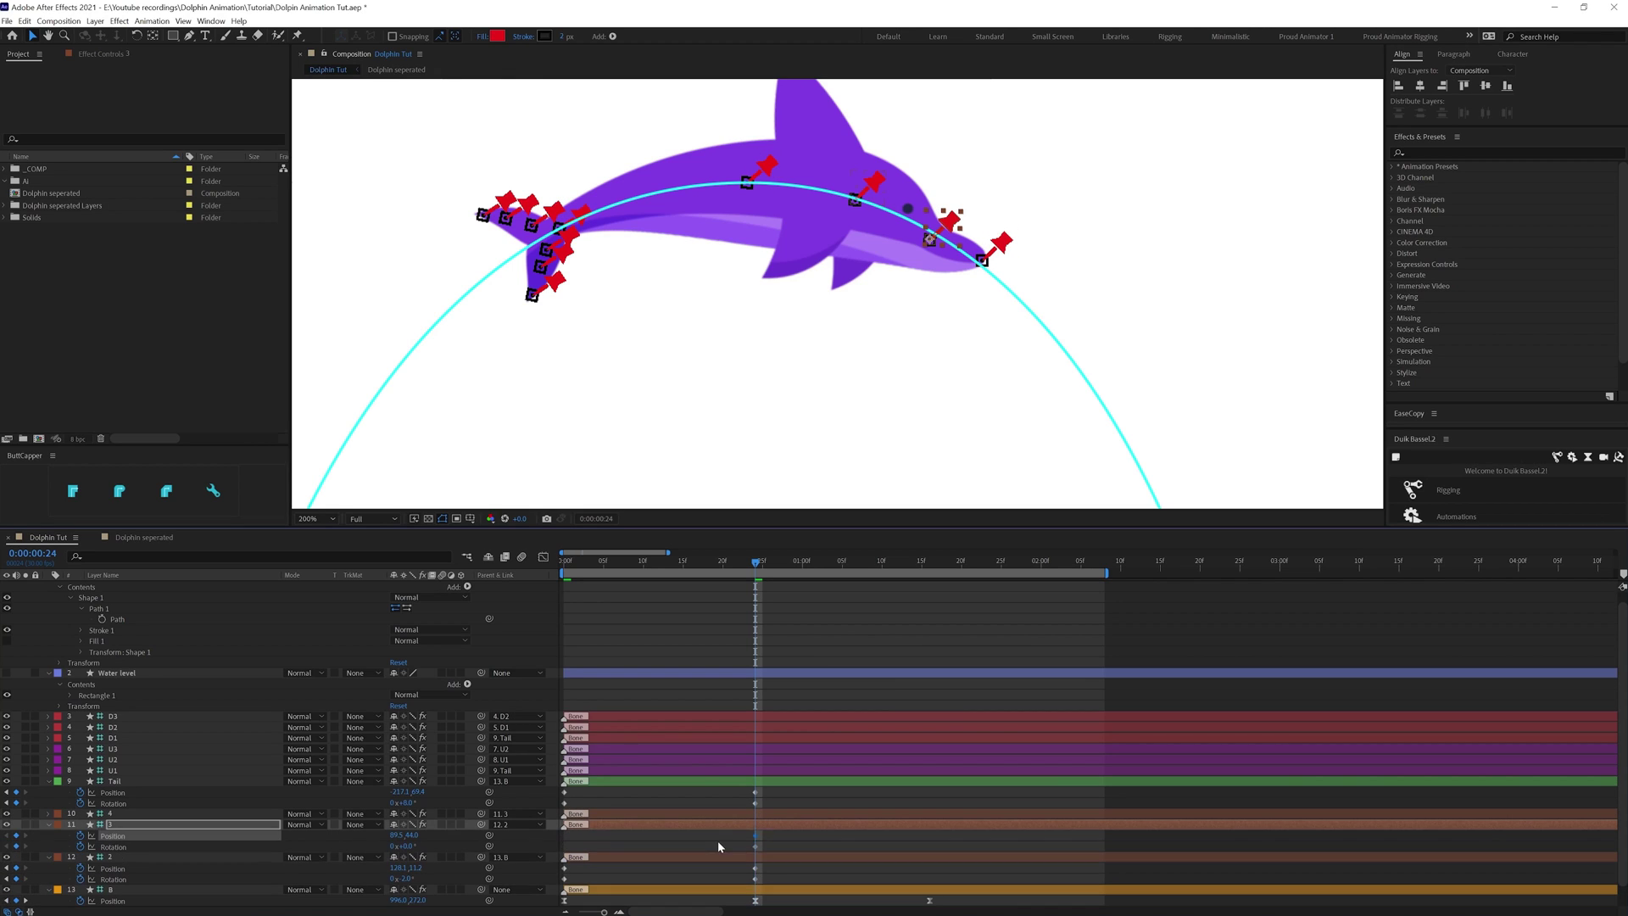
key(Home)
click(16, 847)
key(k)
- Move bone 3 slightly upward at 0:00:00:24 so the dolphin's snout follows the path
click(806, 836)
click(804, 824)
drag(954, 228, 952, 217)
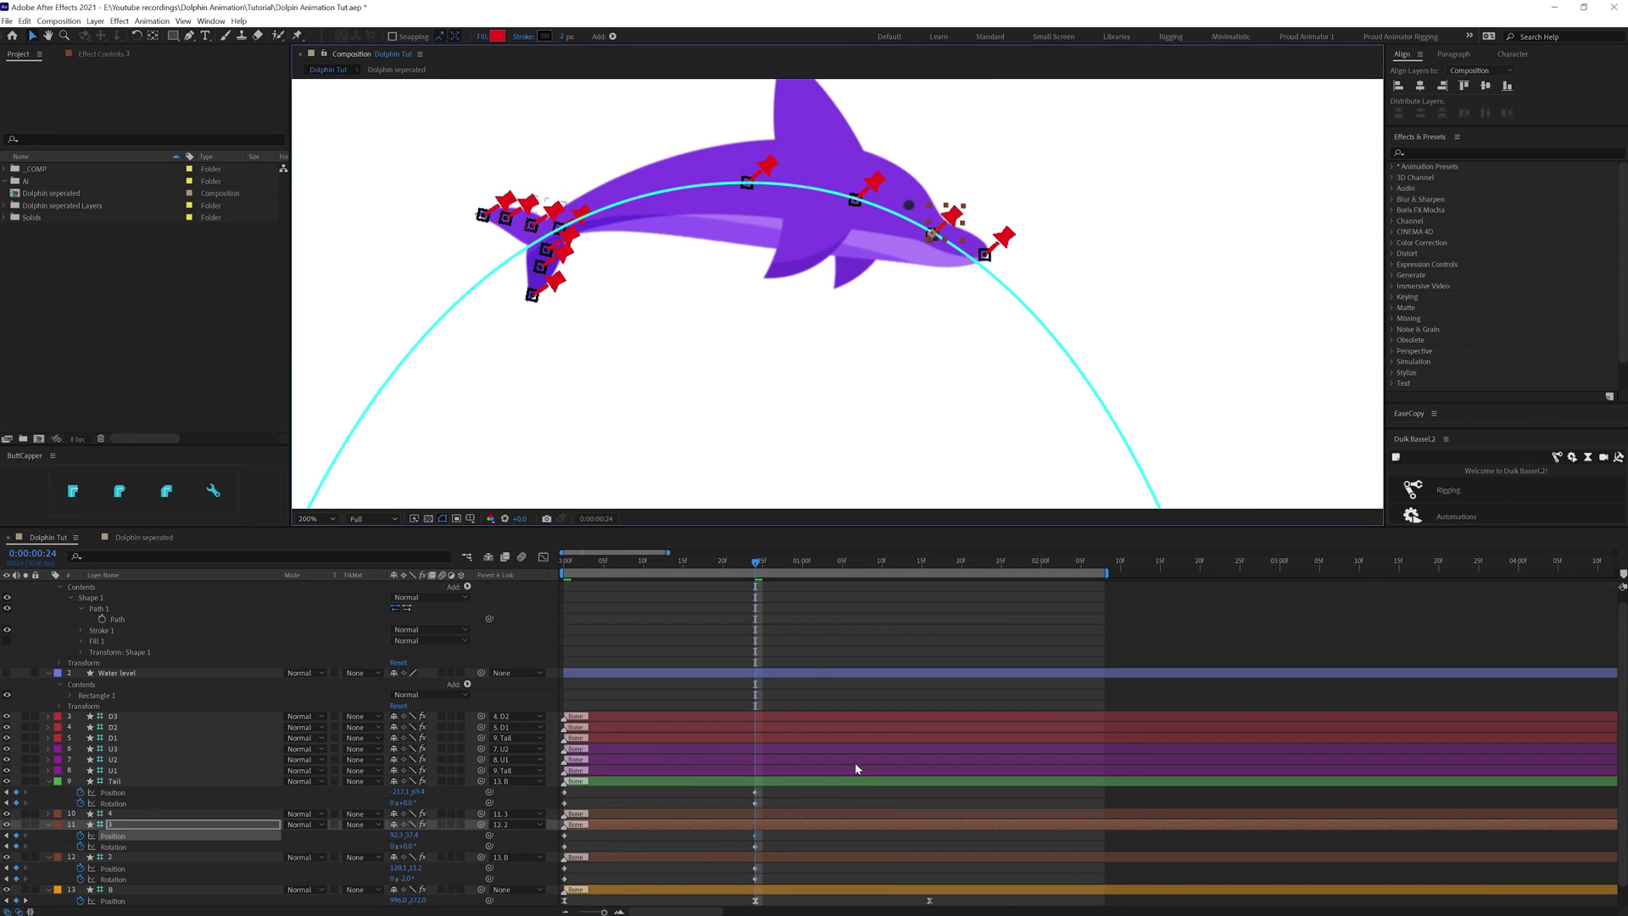
- At 0:00:01:16, paste copies of the first Position and Rotation keyframes of the Tail, 3 and 2 layers
key(k)
scroll(963, 345, down, 1)
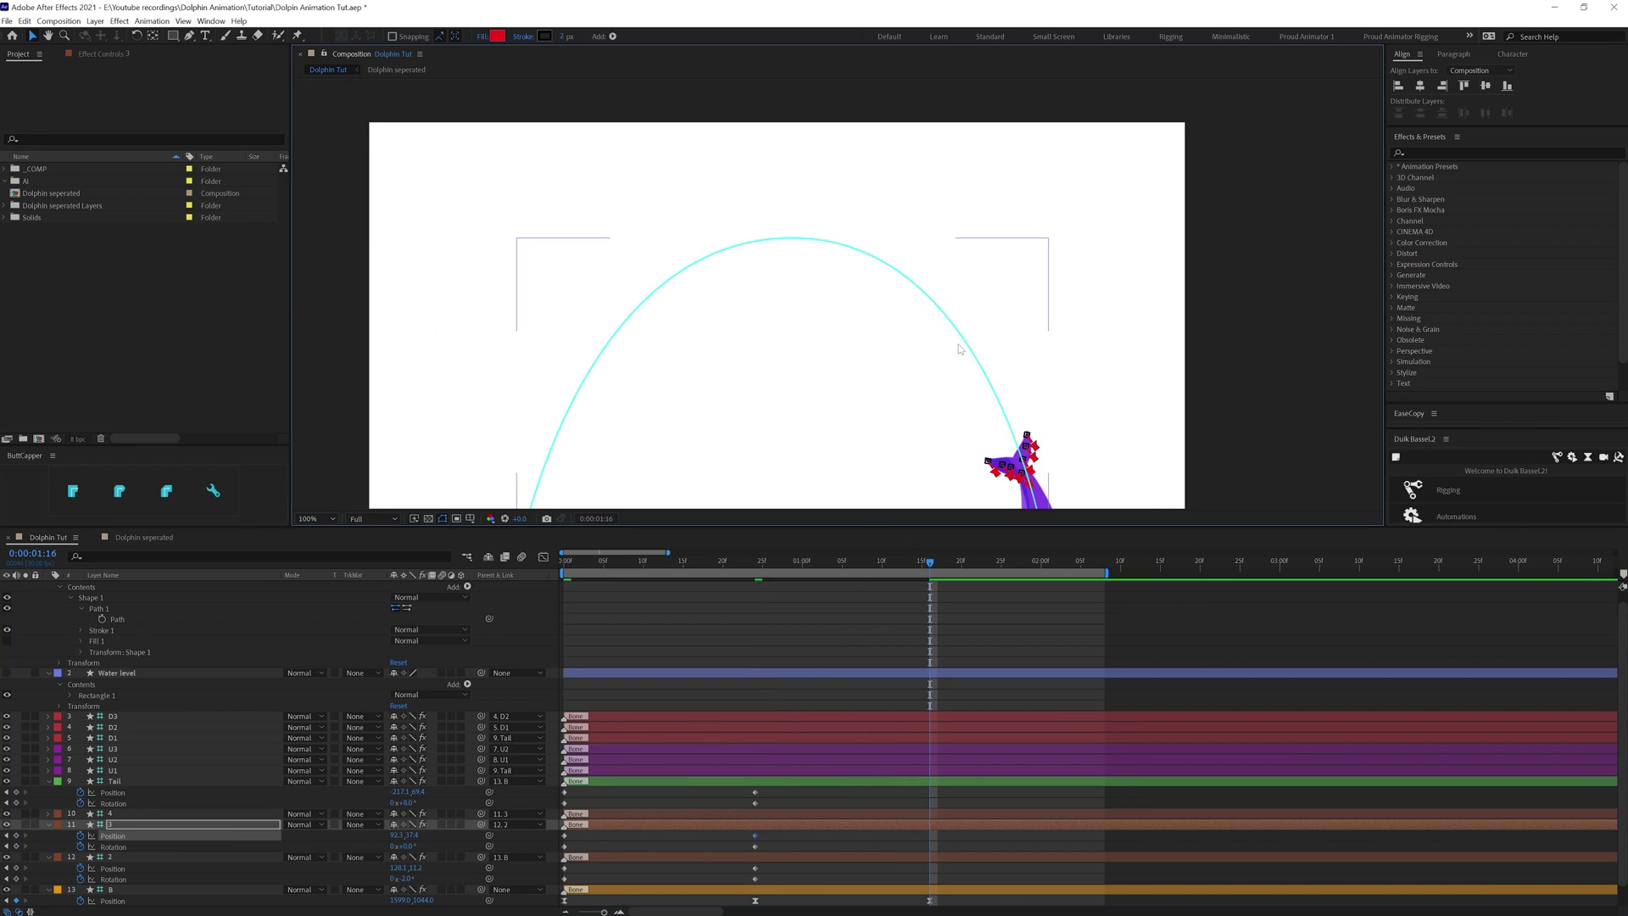
drag(963, 345, 894, 142)
click(733, 774)
scroll(881, 834, down, 1)
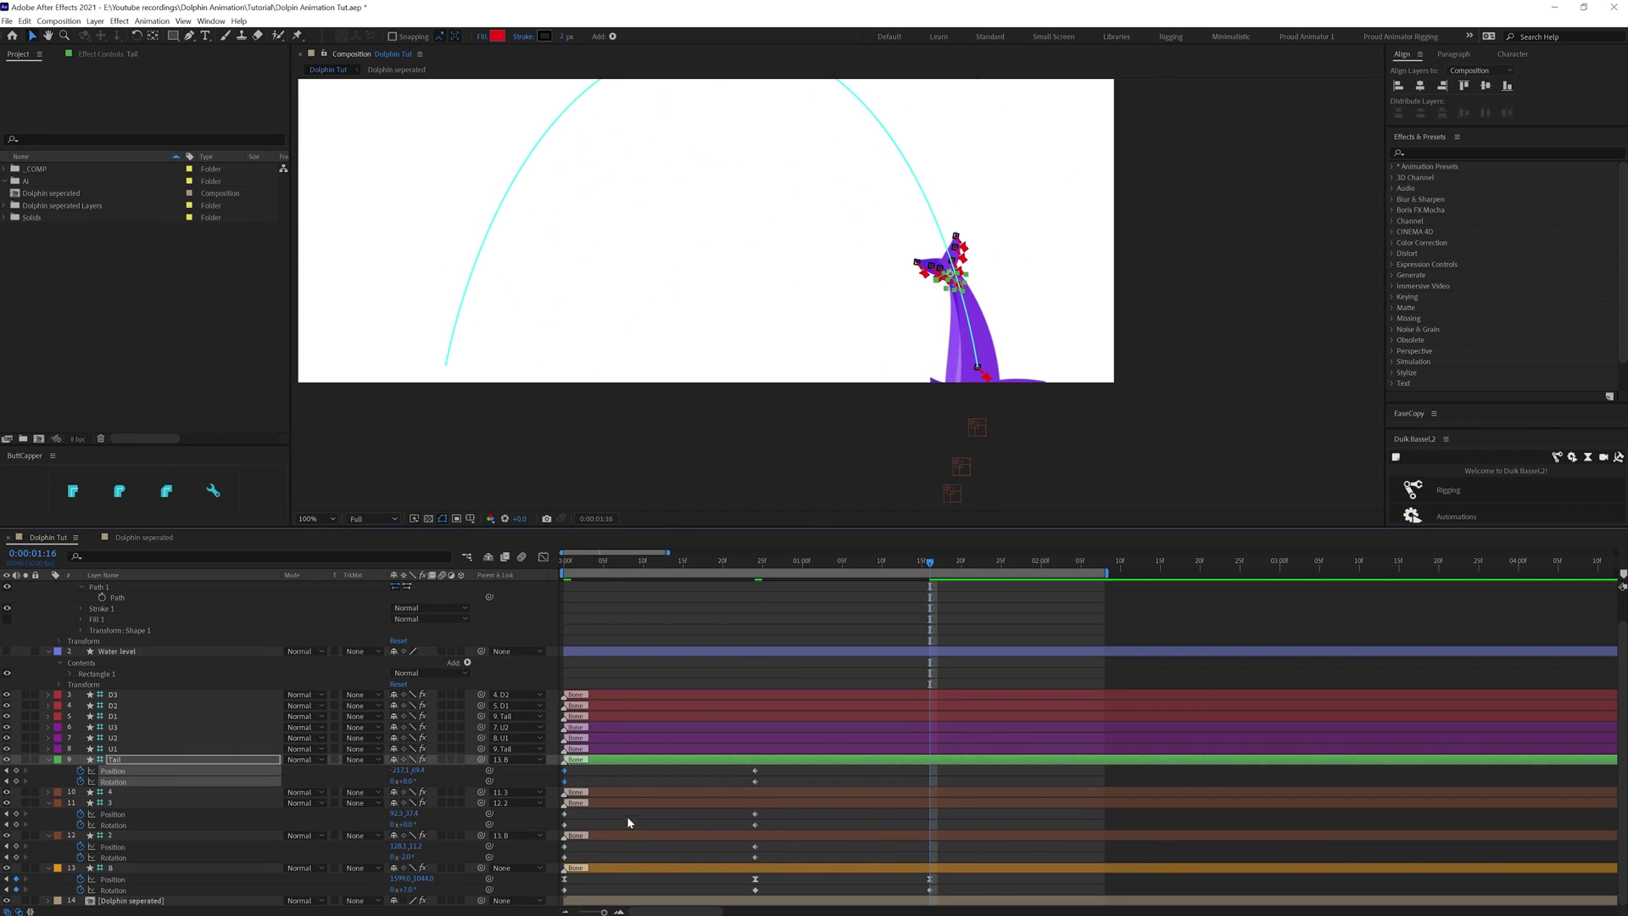
key(ctrl+v)
drag(582, 811, 549, 866)
key(ctrl+v)
- Easy-ease the Position and Rotation keyframes of Tail, 3, 2 and B, and make the middle ones auto Bezier except B's Position
drag(956, 765, 550, 863)
key(F9)
drag(951, 886, 524, 894)
key(F9)
drag(778, 768, 714, 858)
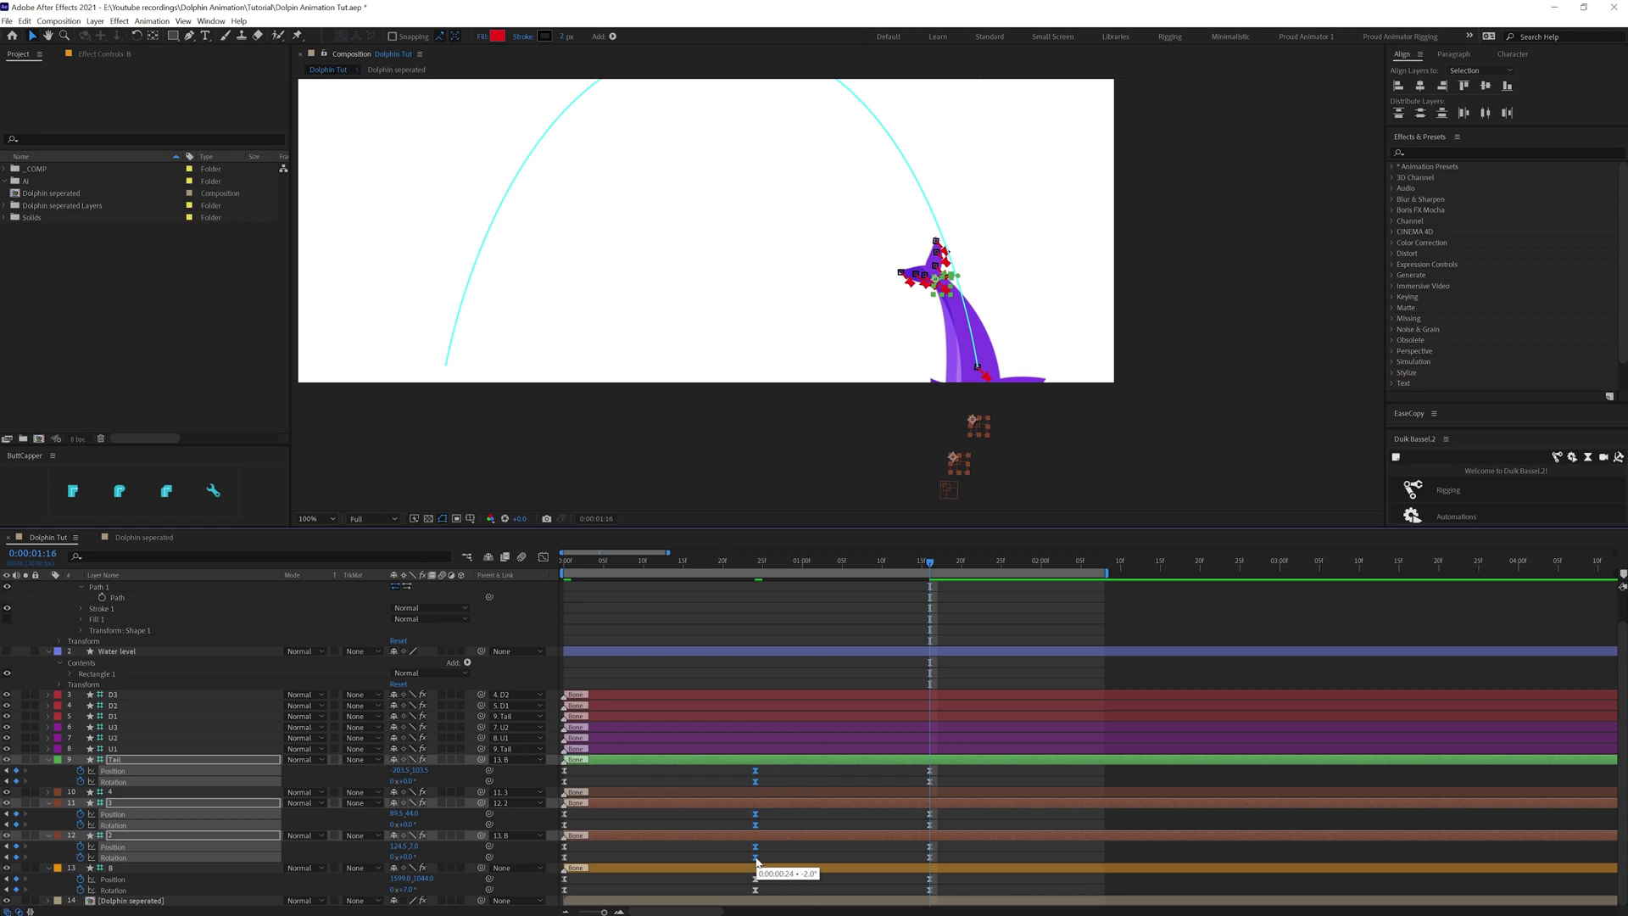
click(757, 894)
- Preview the dolphin's jump from the first frame with the whole composition in view
key(Home)
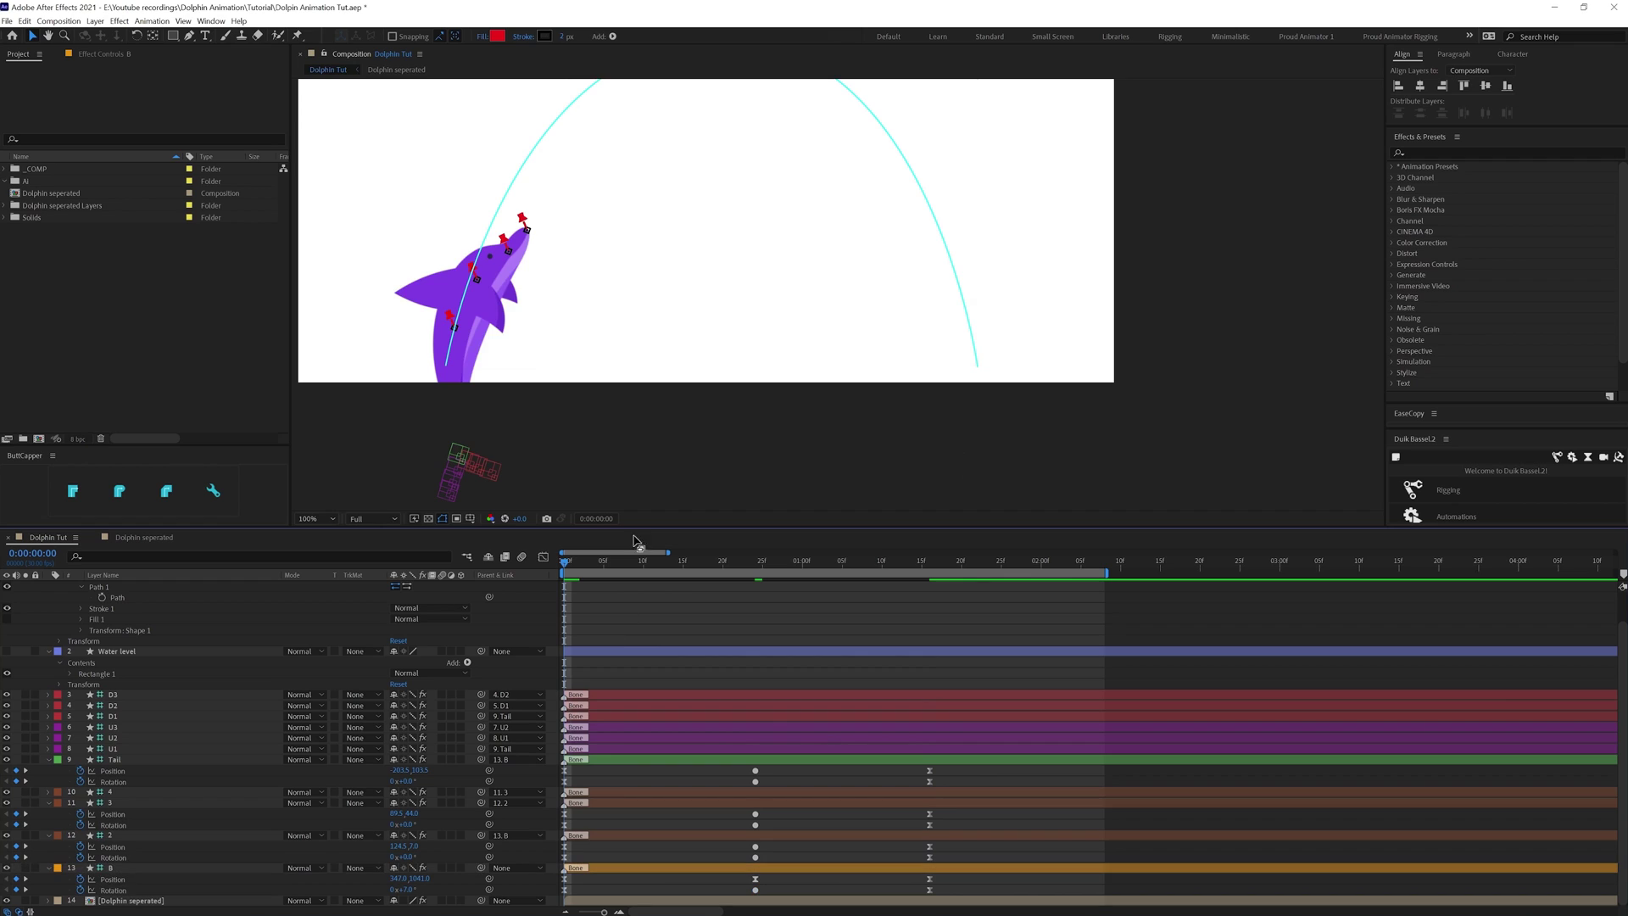
key(comma)
key(space)
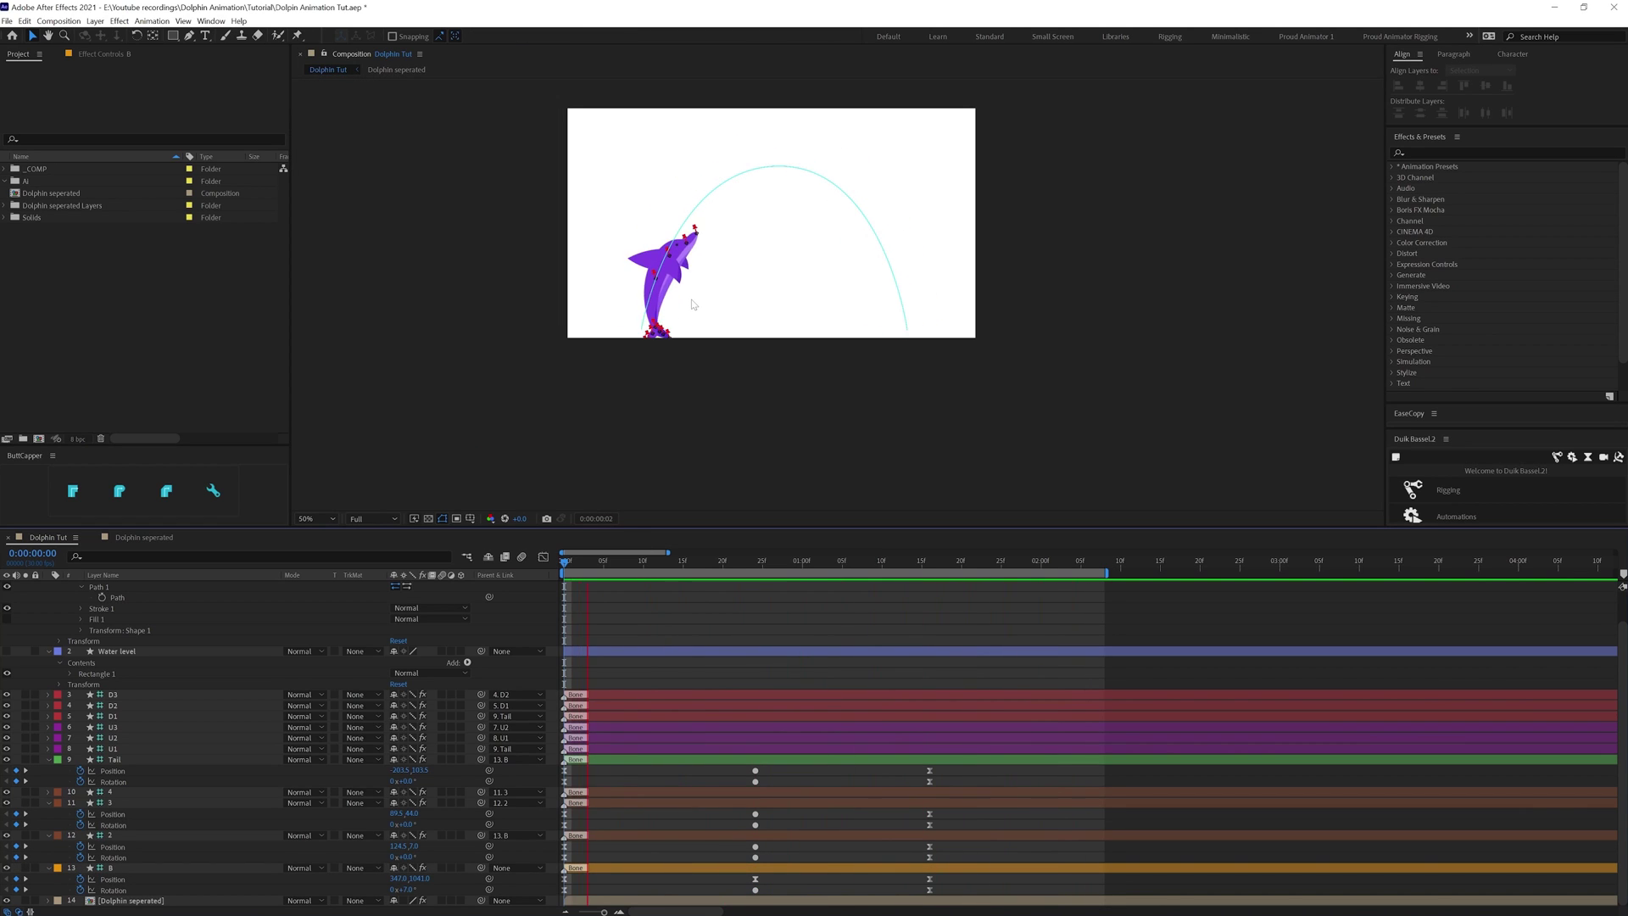
key(space)
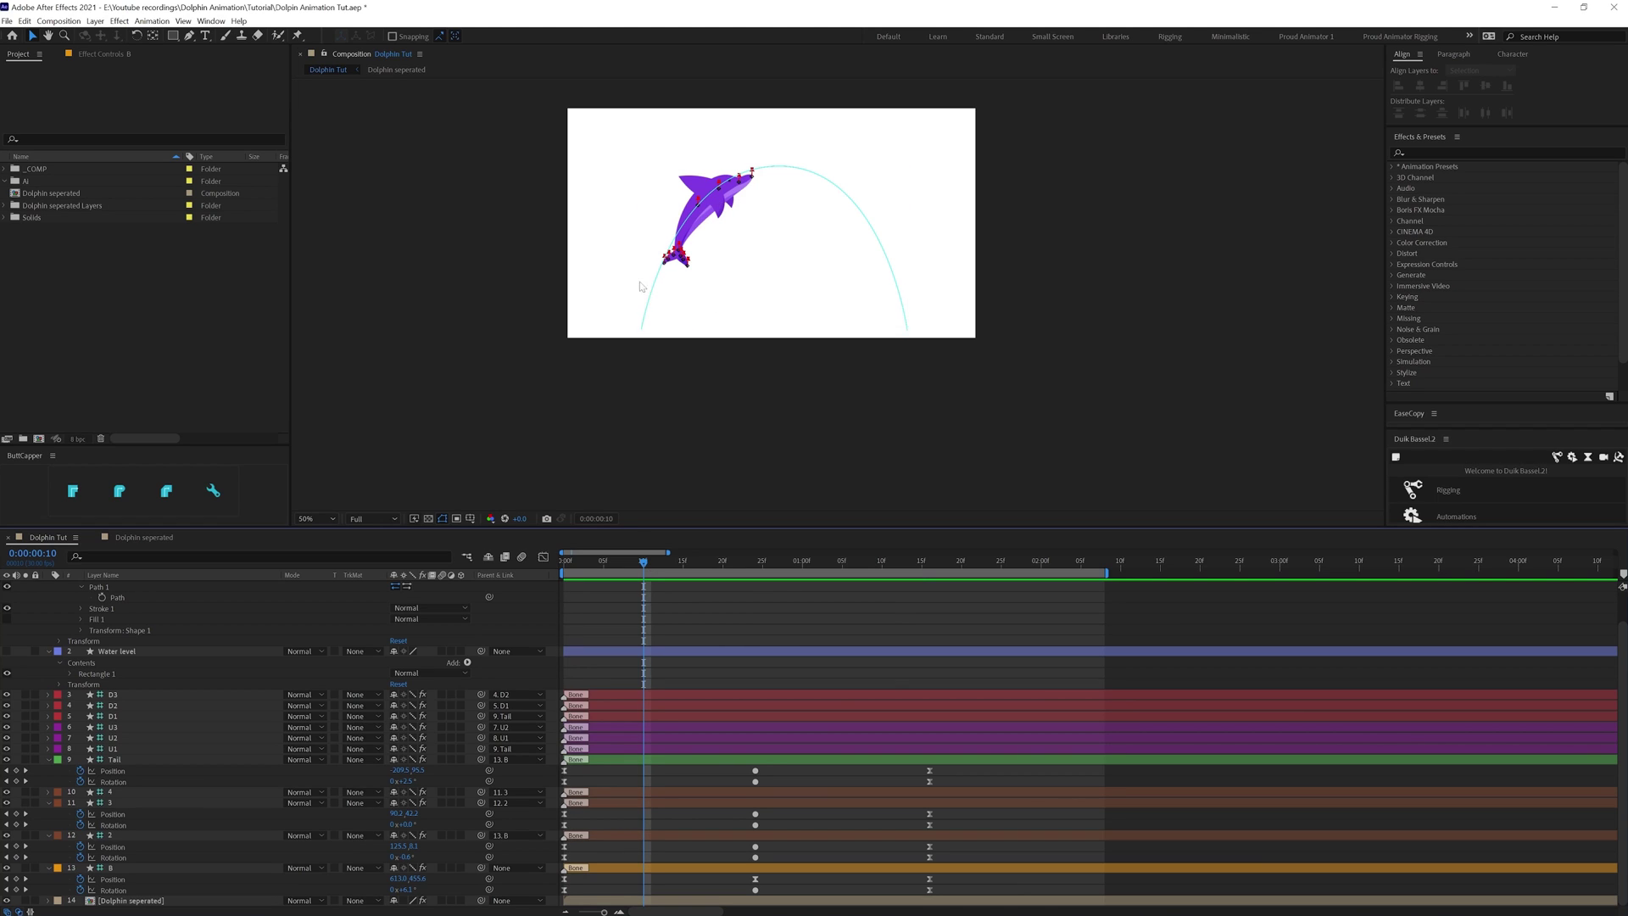
- At 0:00:00:09, adjust B's rotation and move bone 2 so the front of the body sits on the path
click(638, 561)
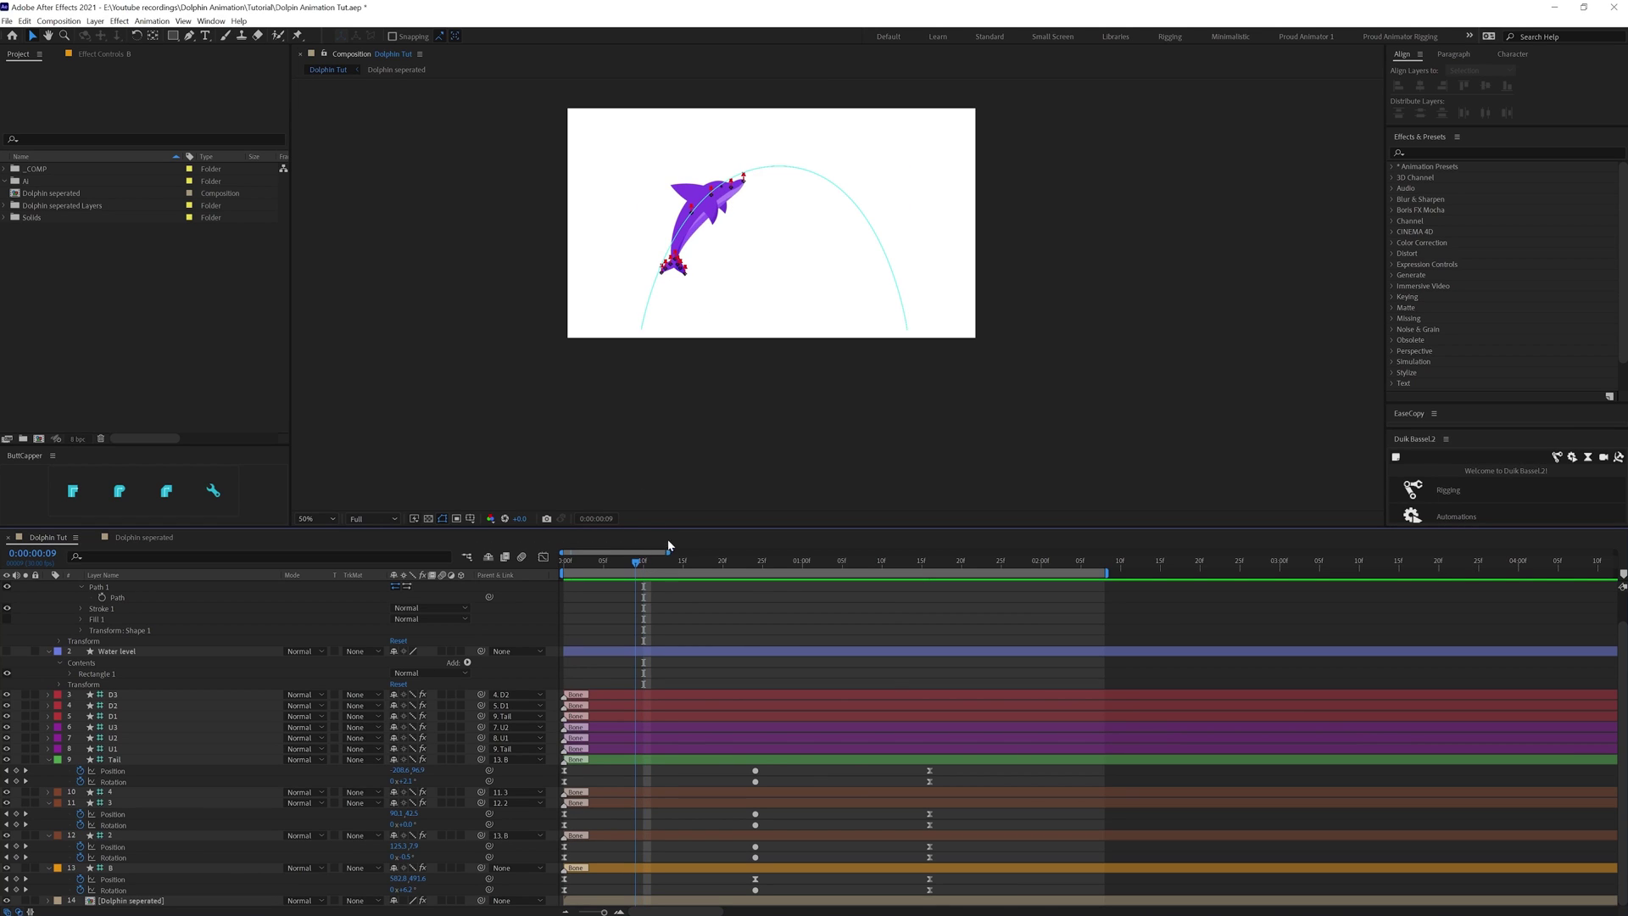
scroll(684, 357, up, 1)
drag(621, 261, 843, 378)
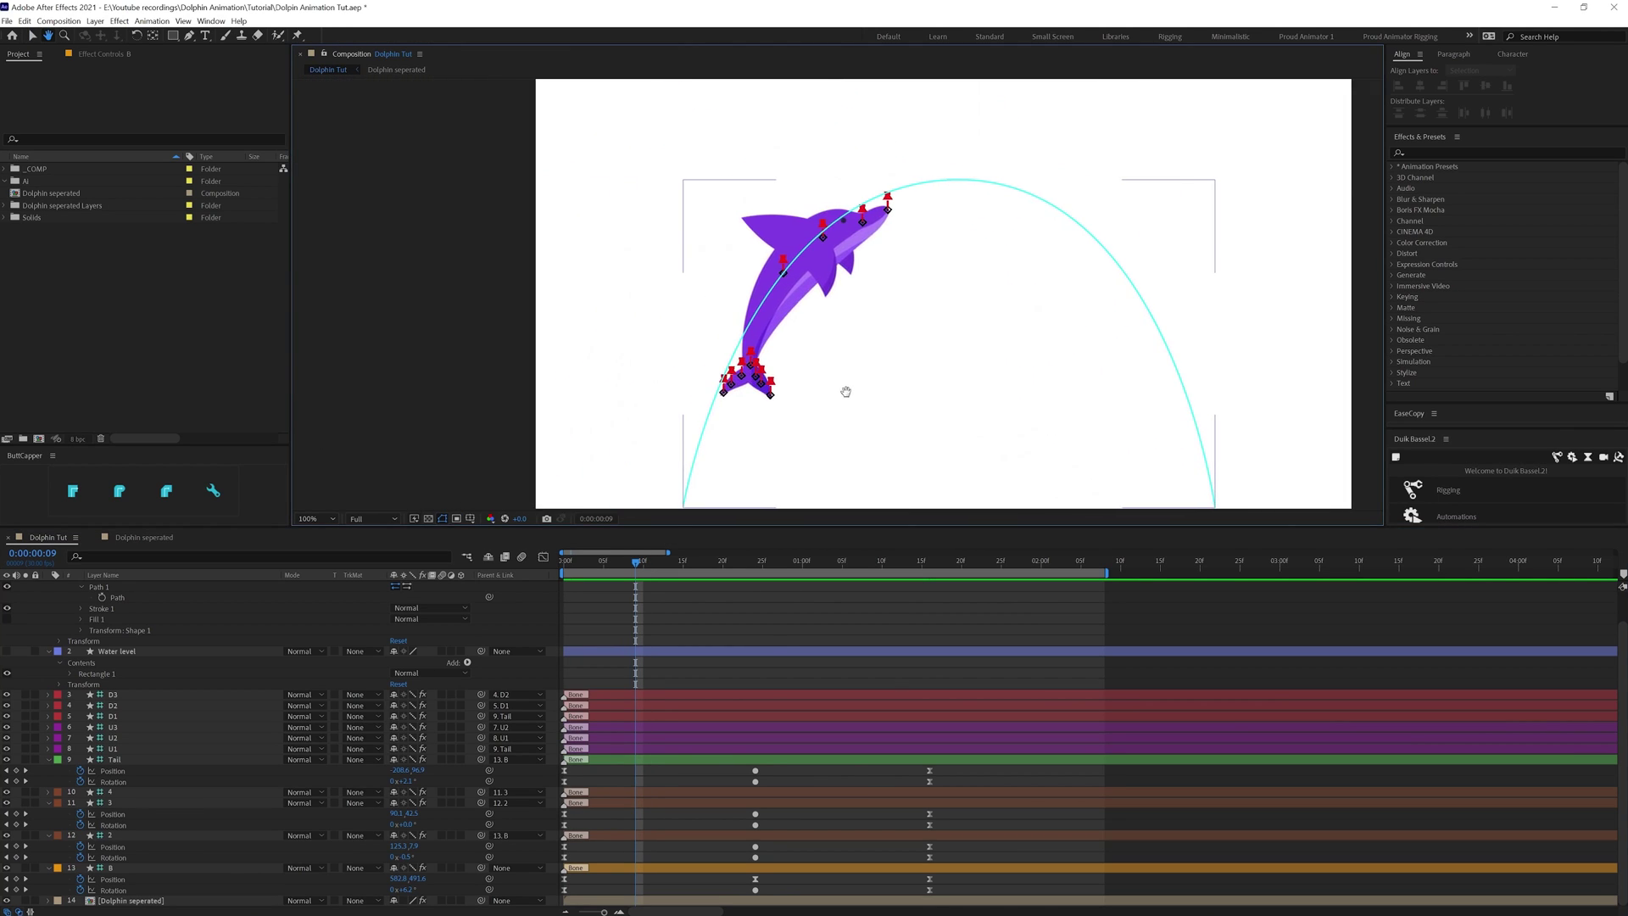
scroll(843, 368, up, 1)
drag(409, 890, 676, 873)
click(678, 836)
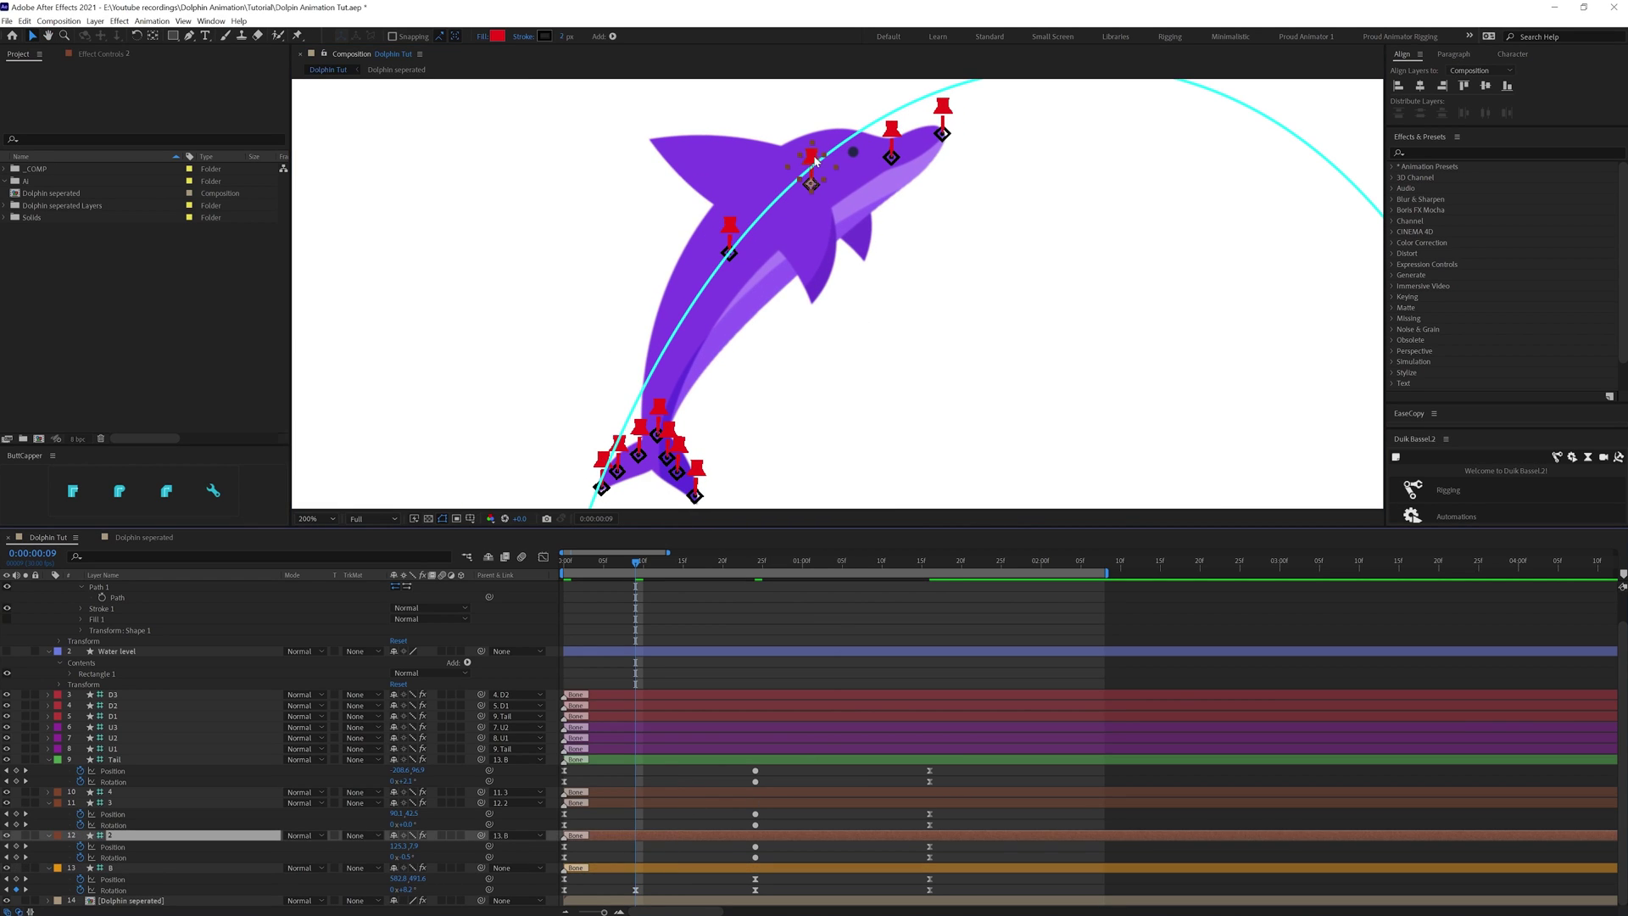
drag(811, 183, 804, 174)
- Rotate bones 2 and 3 at 0:00:00:09 so the dolphin's head and snout bend along the path
click(412, 857)
key(Up)
key(Up)
key(Up)
key(Up)
key(Up)
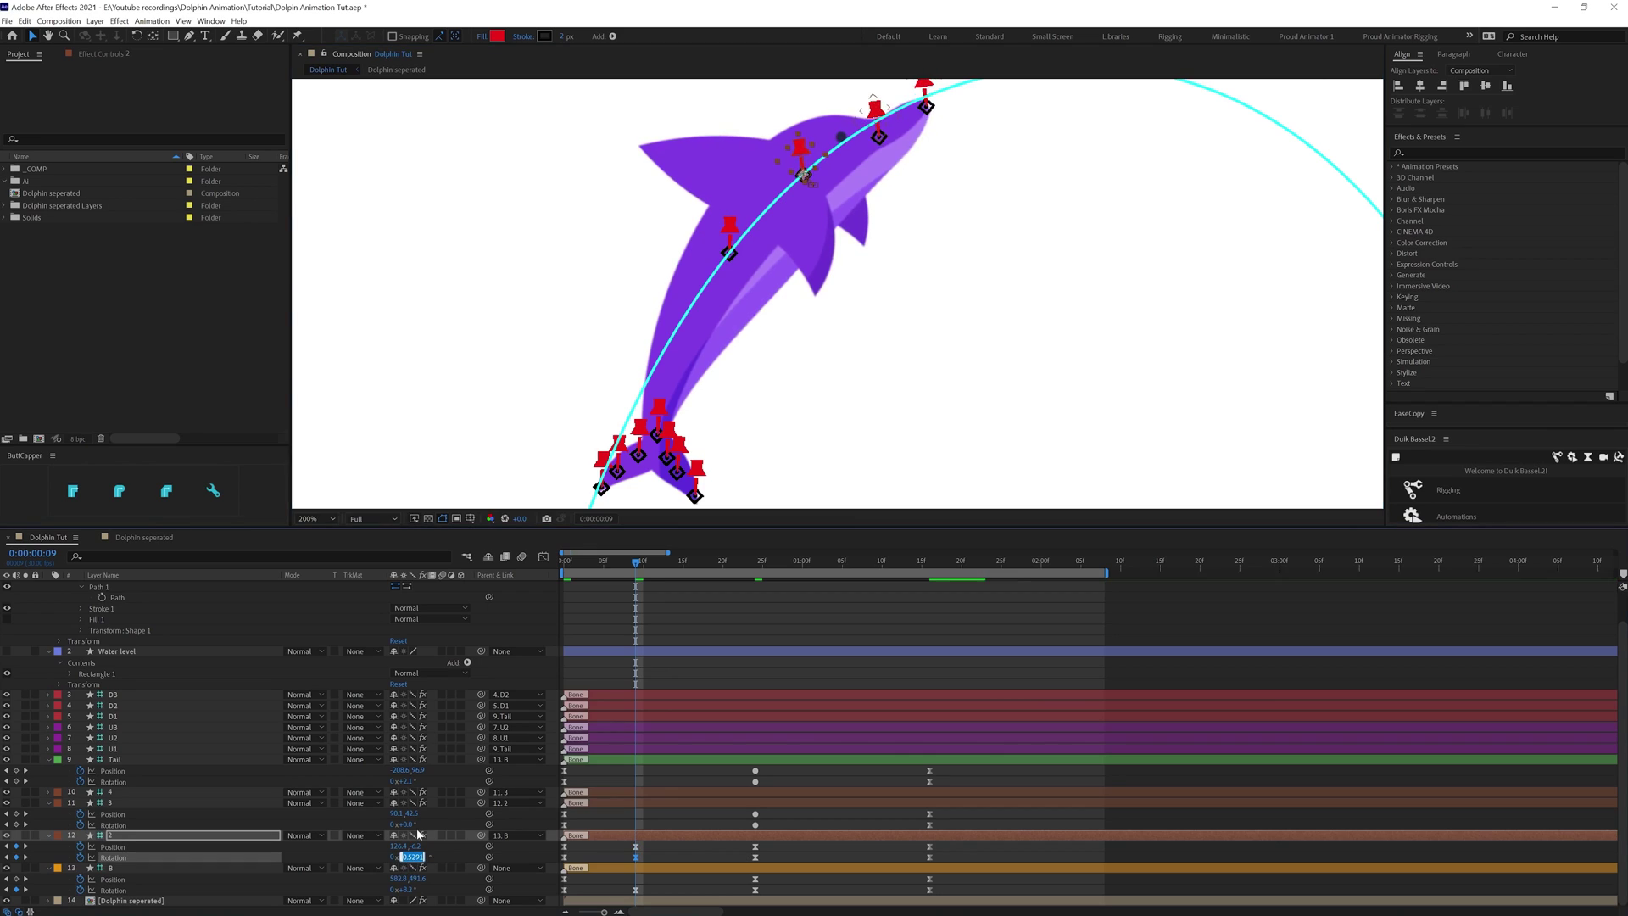
text(10)
key(Return)
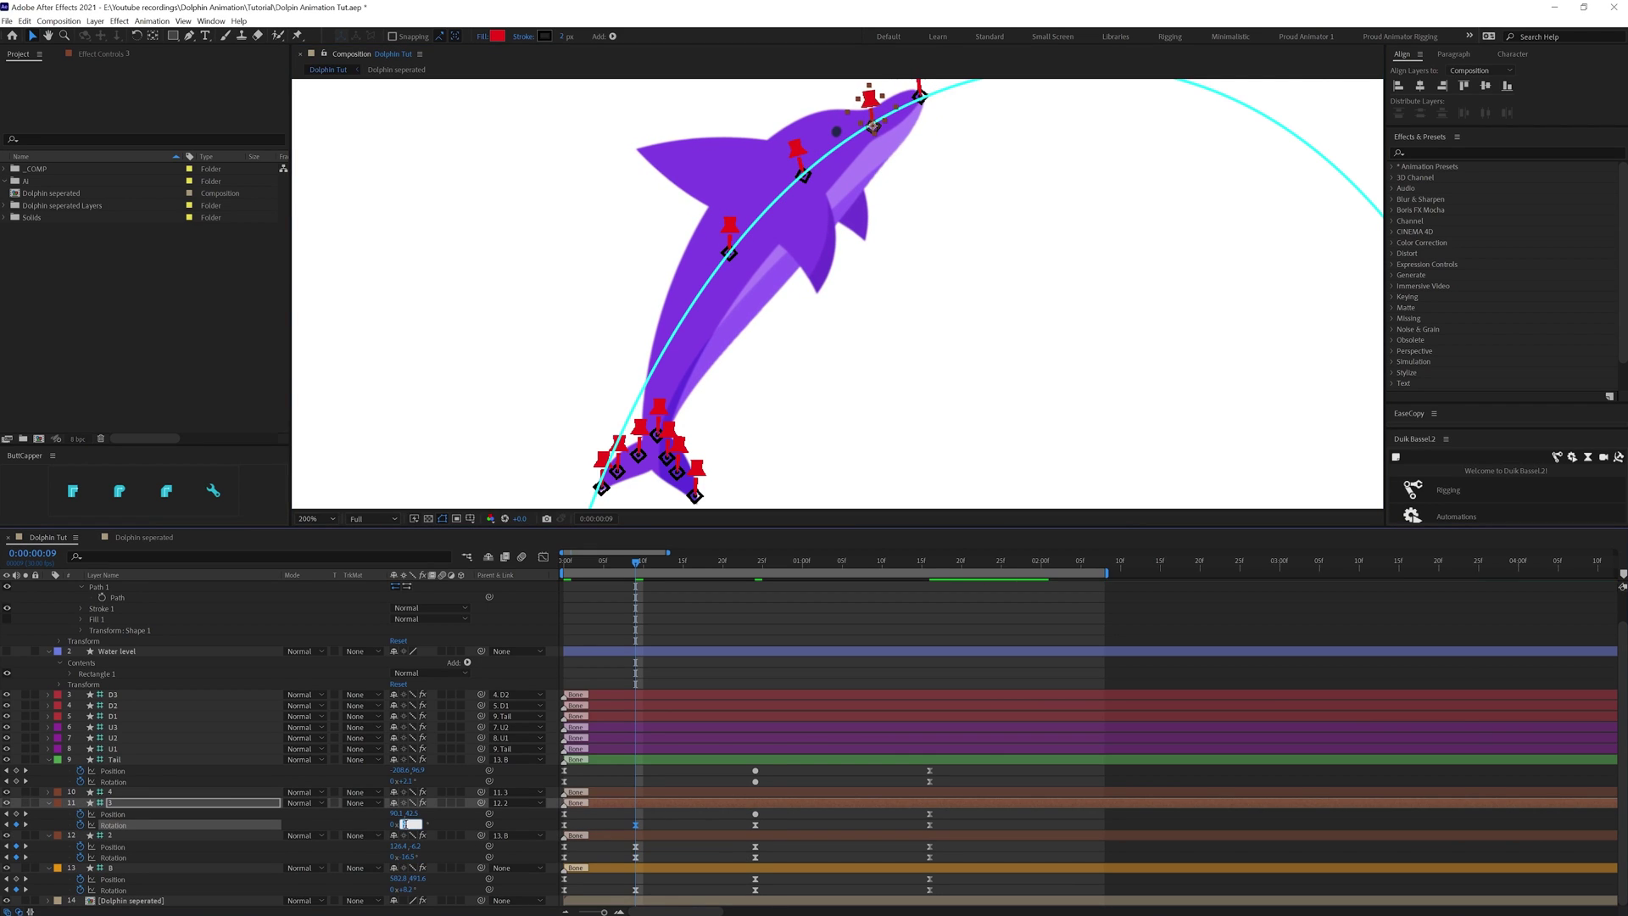
- Move the Tail bone onto the path at 0:00:00:09 and rotate it to follow the curve
drag(659, 411, 668, 373)
click(409, 781)
key(Up)
key(Up)
key(Up)
key(Up)
key(Up)
key(Up)
key(Up)
key(Up)
key(Up)
key(Up)
key(Up)
key(Up)
key(Up)
key(Up)
key(Up)
key(Up)
- At 0:00:00:17, adjust bone 2's rotation and shift the Tail bone's position to match the path
click(699, 561)
scroll(763, 360, down, 1)
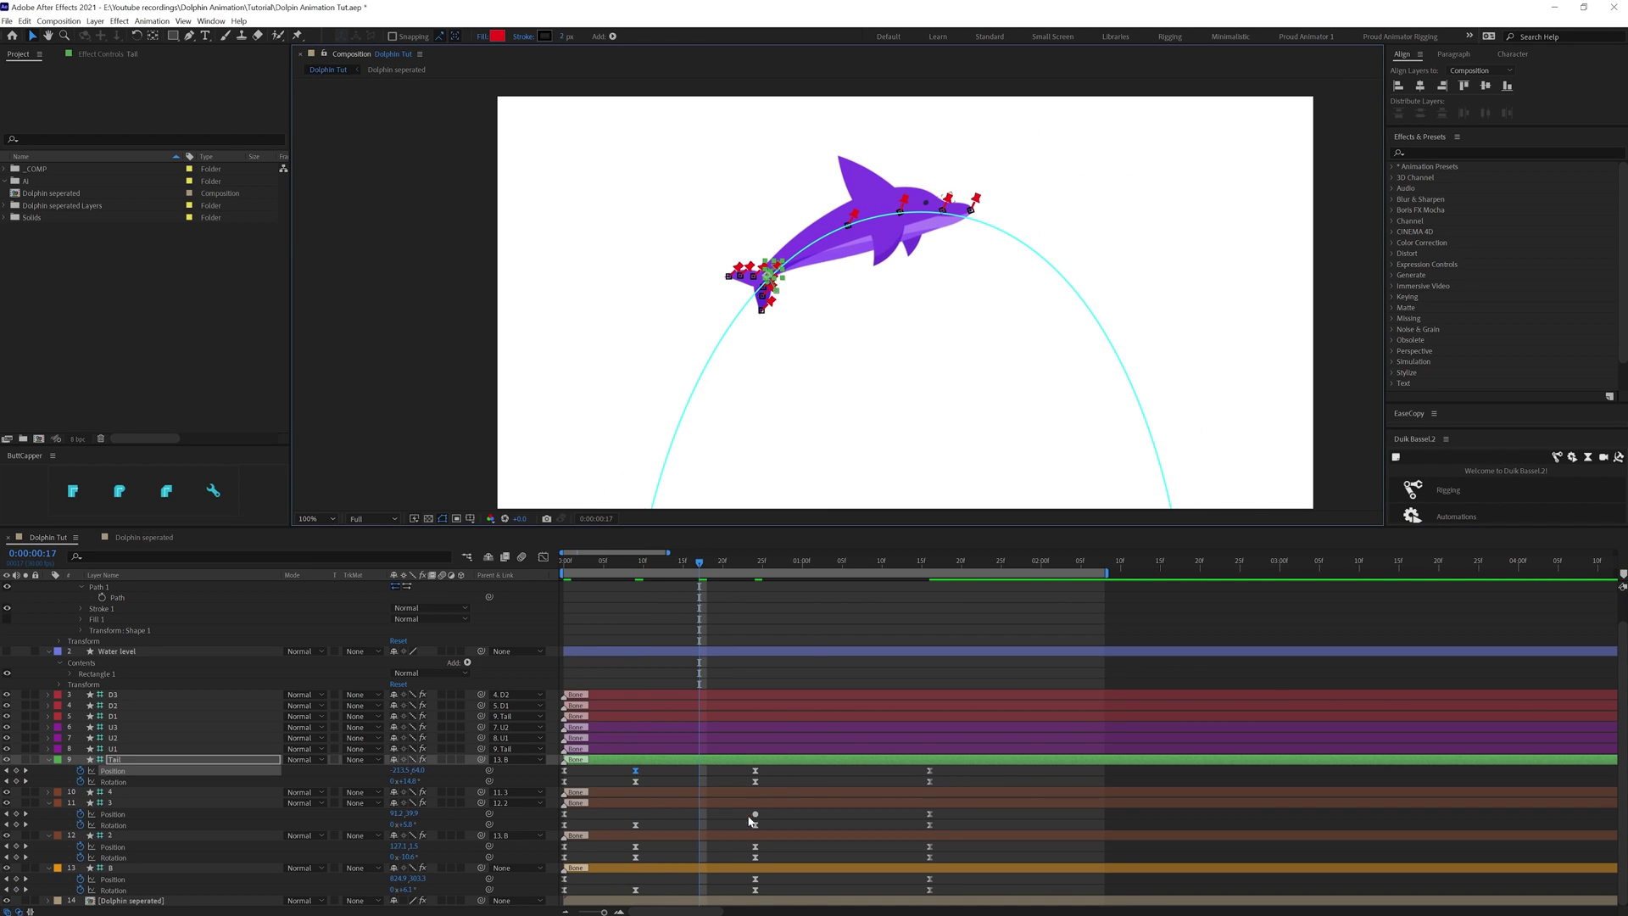
click(410, 857)
key(Up)
key(Up)
key(Up)
key(Up)
key(Up)
key(Up)
key(Return)
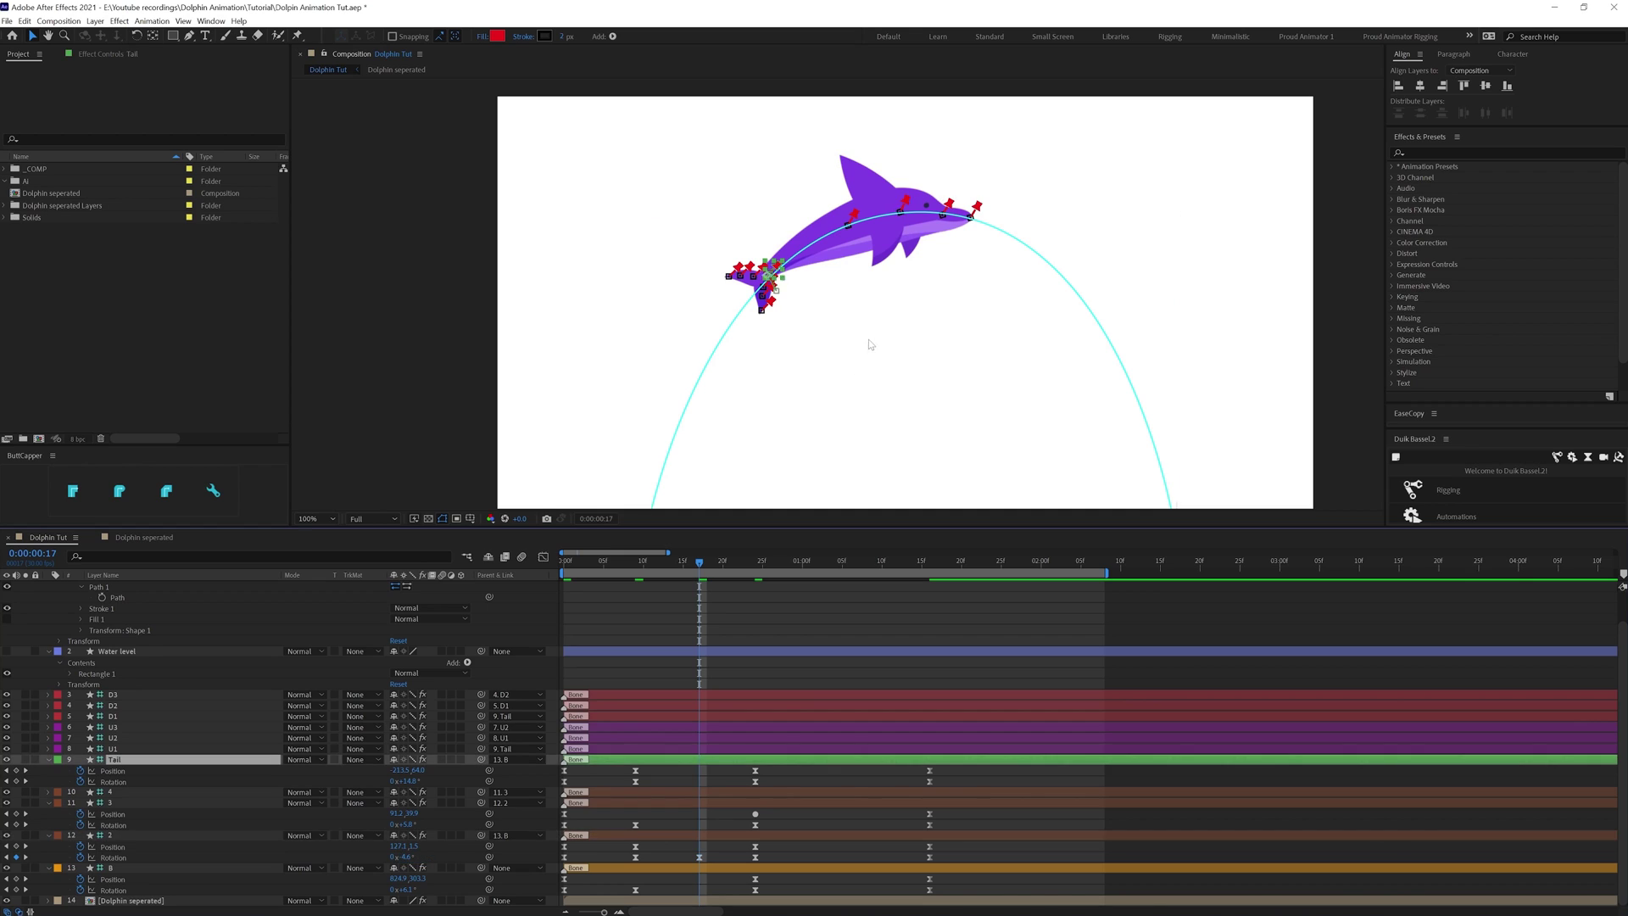
scroll(868, 344, up, 1)
drag(702, 257, 716, 246)
scroll(813, 278, down, 1)
- At 0:00:00:04, move the Tail bone onto the path and adjust its rotation
click(597, 561)
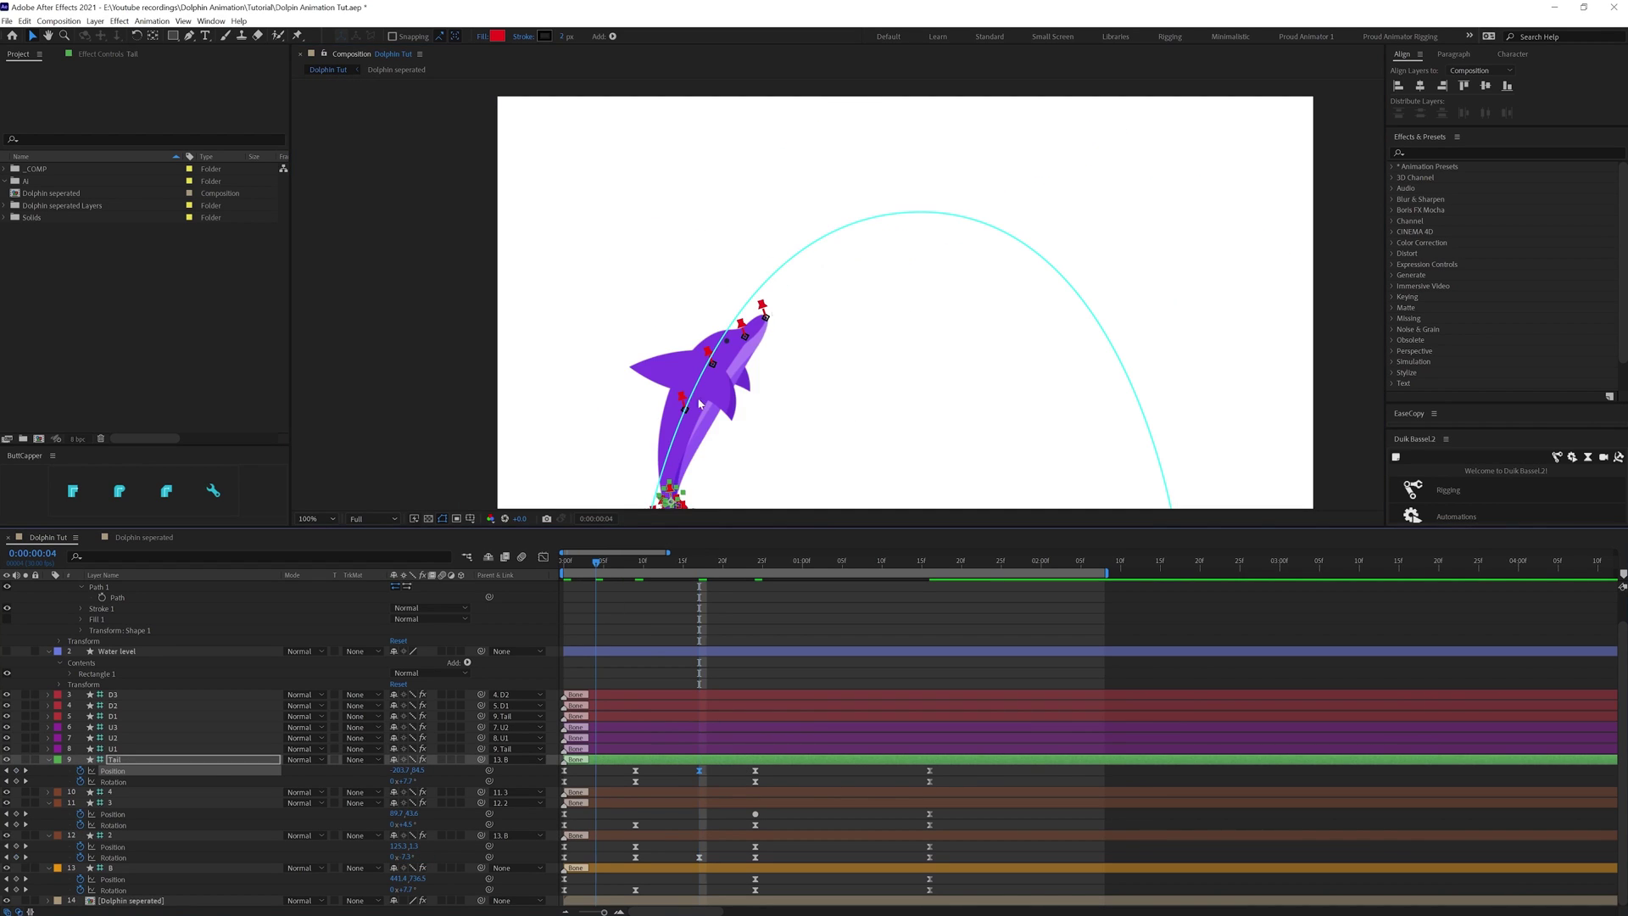
drag(725, 481, 785, 360)
scroll(784, 356, up, 1)
drag(680, 416, 646, 414)
drag(401, 781, 413, 781)
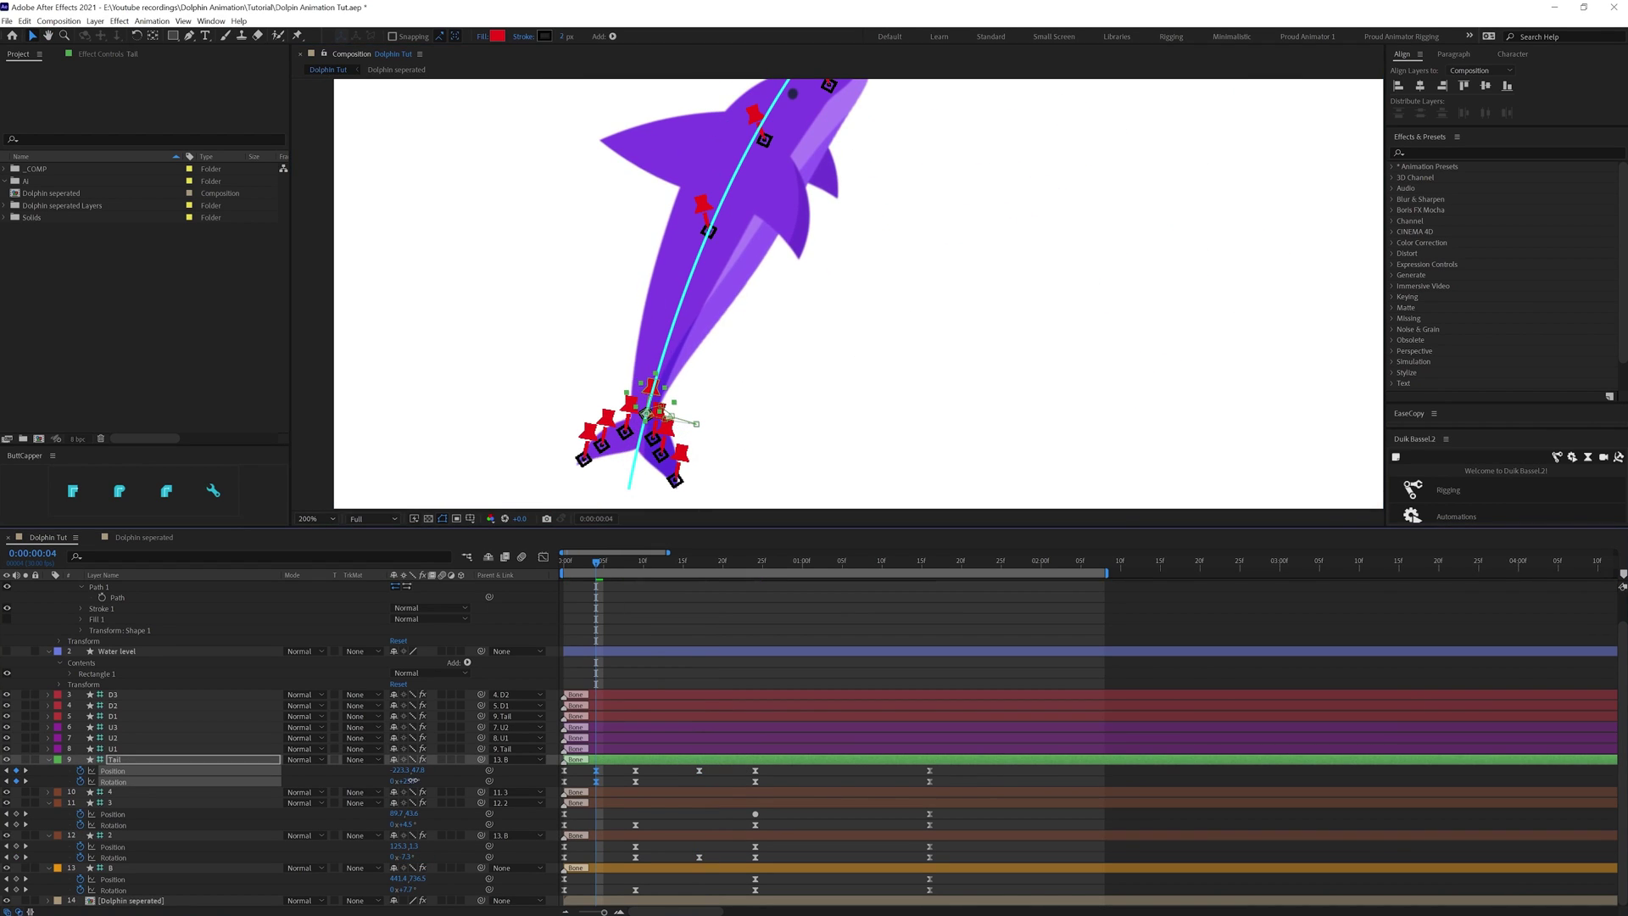
- Reposition and rotate bone 2 at 0:00:00:04 so the dolphin's head leans toward the path
drag(805, 254, 776, 345)
key(j)
scroll(776, 345, down, 1)
drag(810, 400, 844, 349)
key(k)
scroll(835, 292, up, 1)
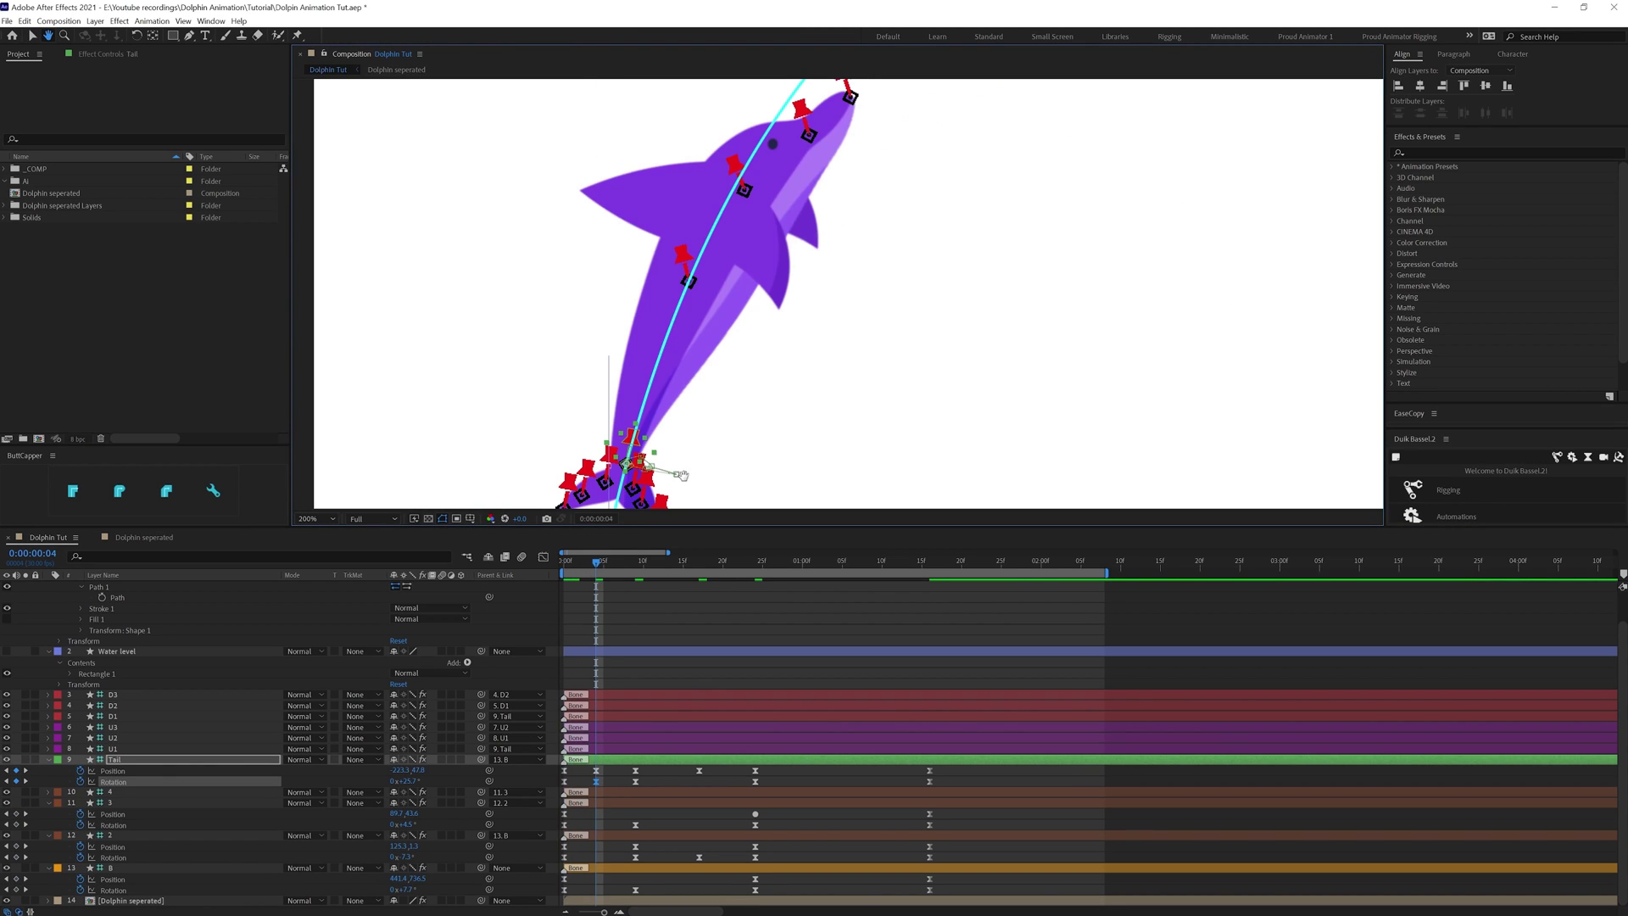
click(609, 803)
click(602, 836)
drag(739, 178, 732, 176)
drag(405, 857, 398, 851)
click(857, 247)
- Adjust B's rotation at 0:00:01:05 to align the descending body with the path
scroll(857, 246, down, 1)
drag(858, 246, 815, 279)
drag(667, 566, 842, 582)
drag(406, 889, 421, 887)
click(421, 888)
scroll(421, 888, up, 12)
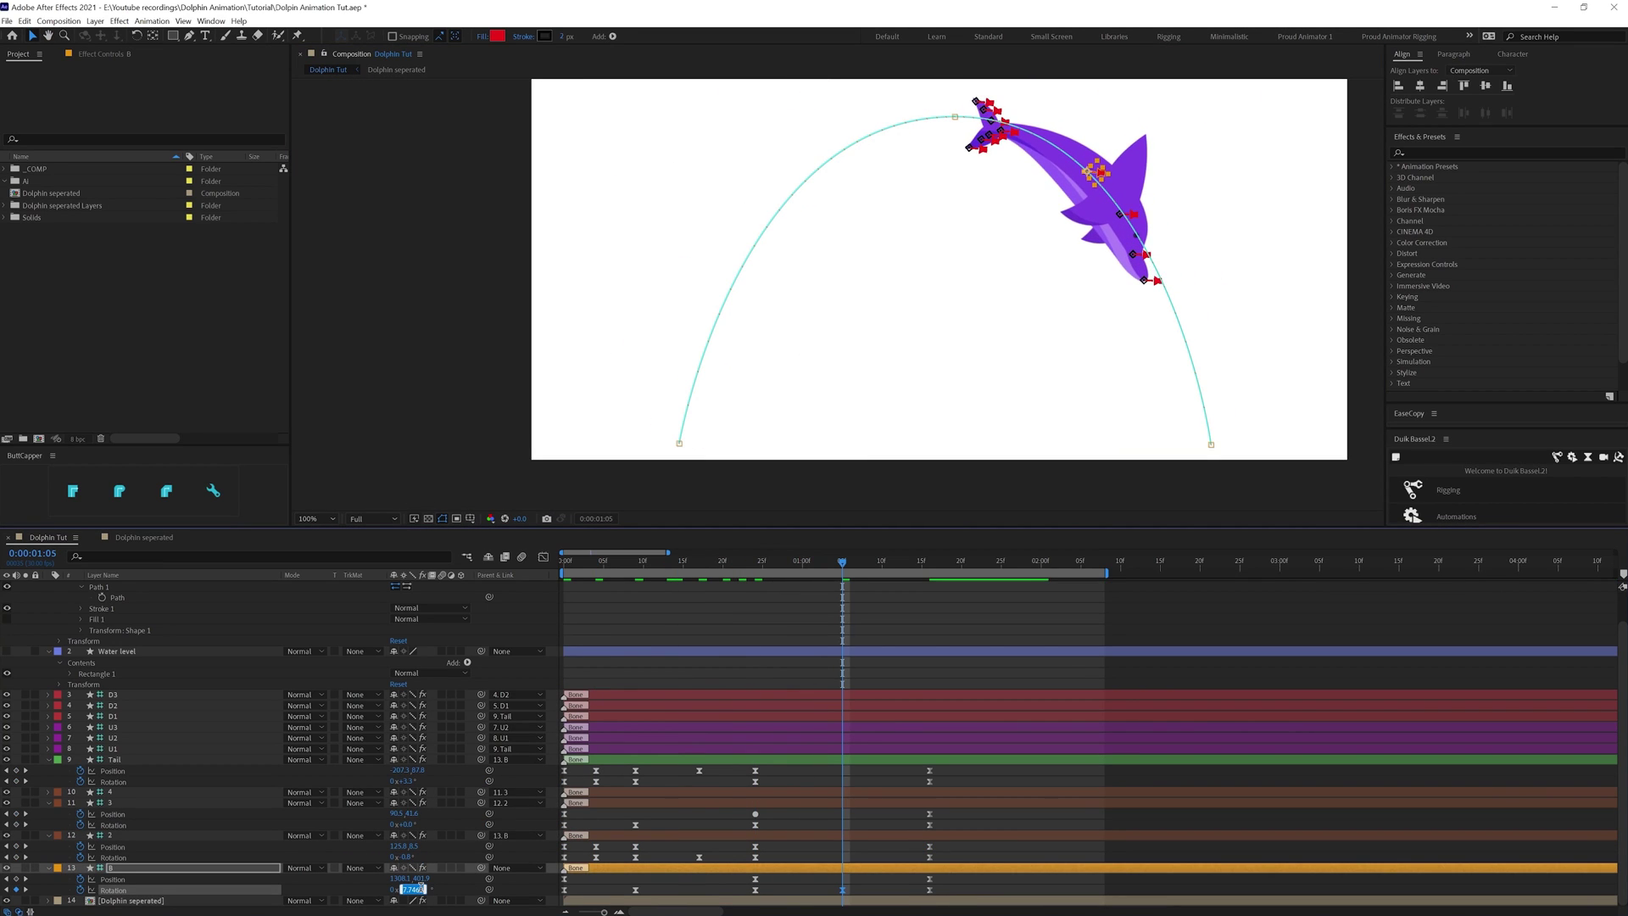
- At 0:00:01:05, move and rotate bone 2, and keyframe Position and Rotation of bone 3 and the Tail
click(731, 835)
scroll(1203, 205, up, 1)
drag(1202, 205, 719, 305)
drag(905, 232, 916, 228)
click(411, 856)
scroll(410, 856, down, 9)
scroll(410, 853, down, 6)
scroll(789, 441, down, 1)
drag(889, 571, 875, 572)
key(j)
drag(16, 826, 17, 772)
- Try rotating B further at 0:00:01:16, and undo the change
drag(892, 566, 883, 568)
click(936, 697)
click(939, 677)
key(k)
drag(1003, 430, 941, 241)
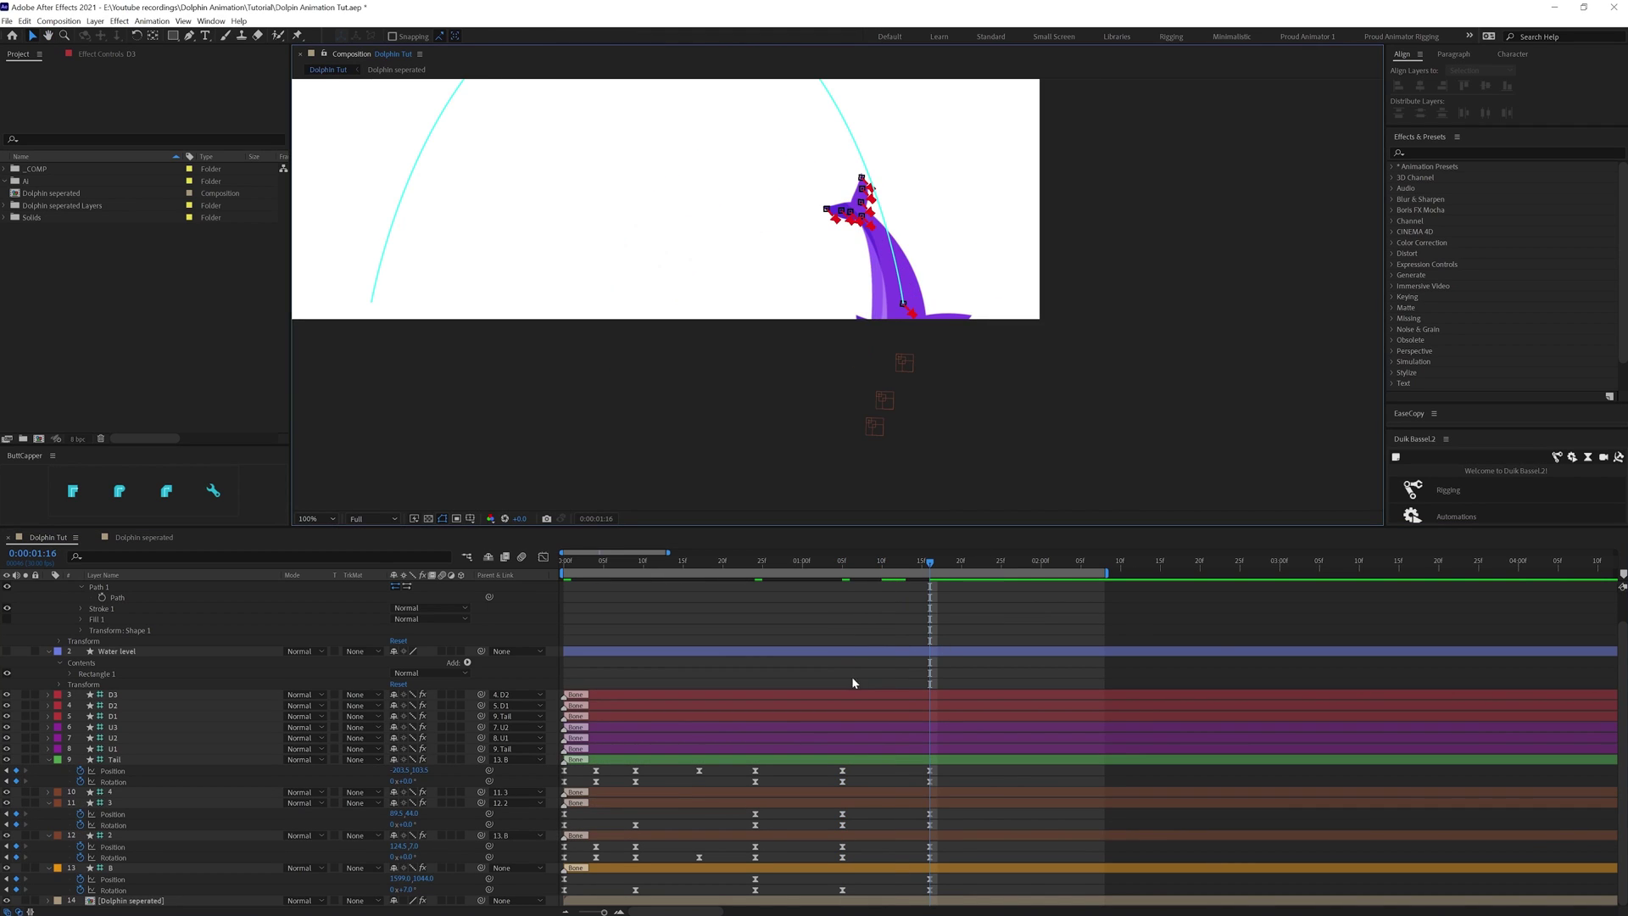
drag(408, 889, 416, 888)
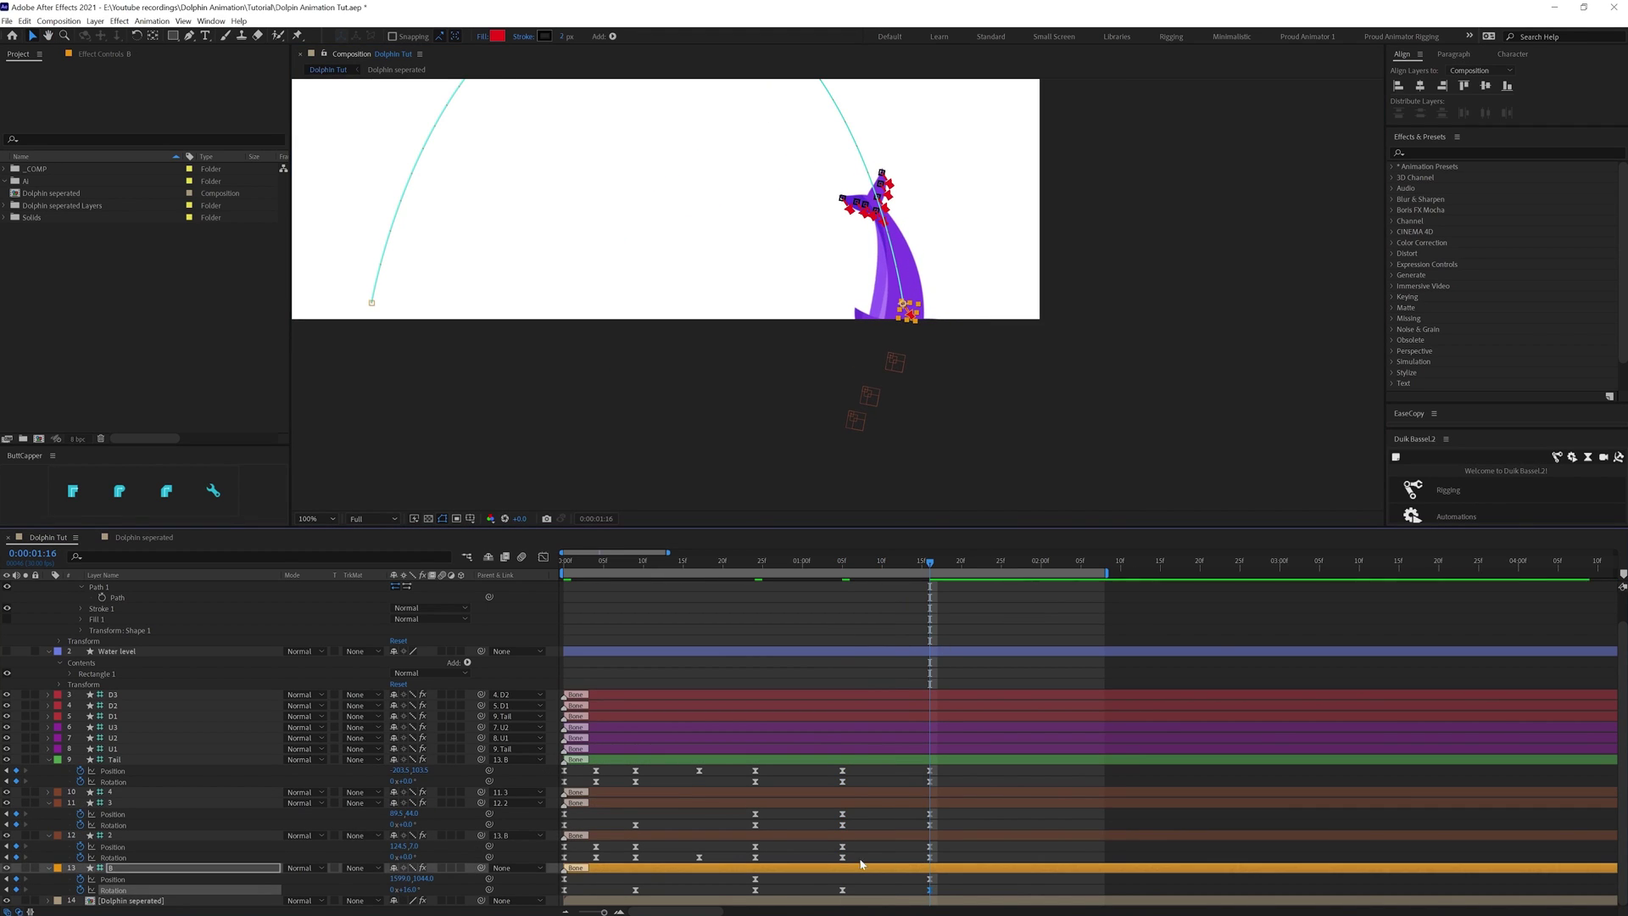
key(ctrl+z)
- Enlarge the Dolphin Tut composition in its settings to give more canvas around the path
click(58, 21)
click(83, 50)
drag(850, 300, 1086, 323)
click(1028, 530)
- At 0:00:01:16, move bones 2 and 3 and adjust bone 3's rotation to shape the diving head
click(964, 760)
click(964, 836)
scroll(1005, 401, up, 1)
drag(859, 333, 875, 339)
drag(838, 407, 865, 416)
drag(865, 416, 851, 497)
drag(410, 824, 400, 824)
- Move the Tail bone onto the path at 0:00:01:16 and rotate it to follow the dive
drag(778, 351, 759, 436)
click(203, 760)
drag(755, 219, 787, 198)
drag(414, 783, 436, 782)
scroll(838, 424, down, 1)
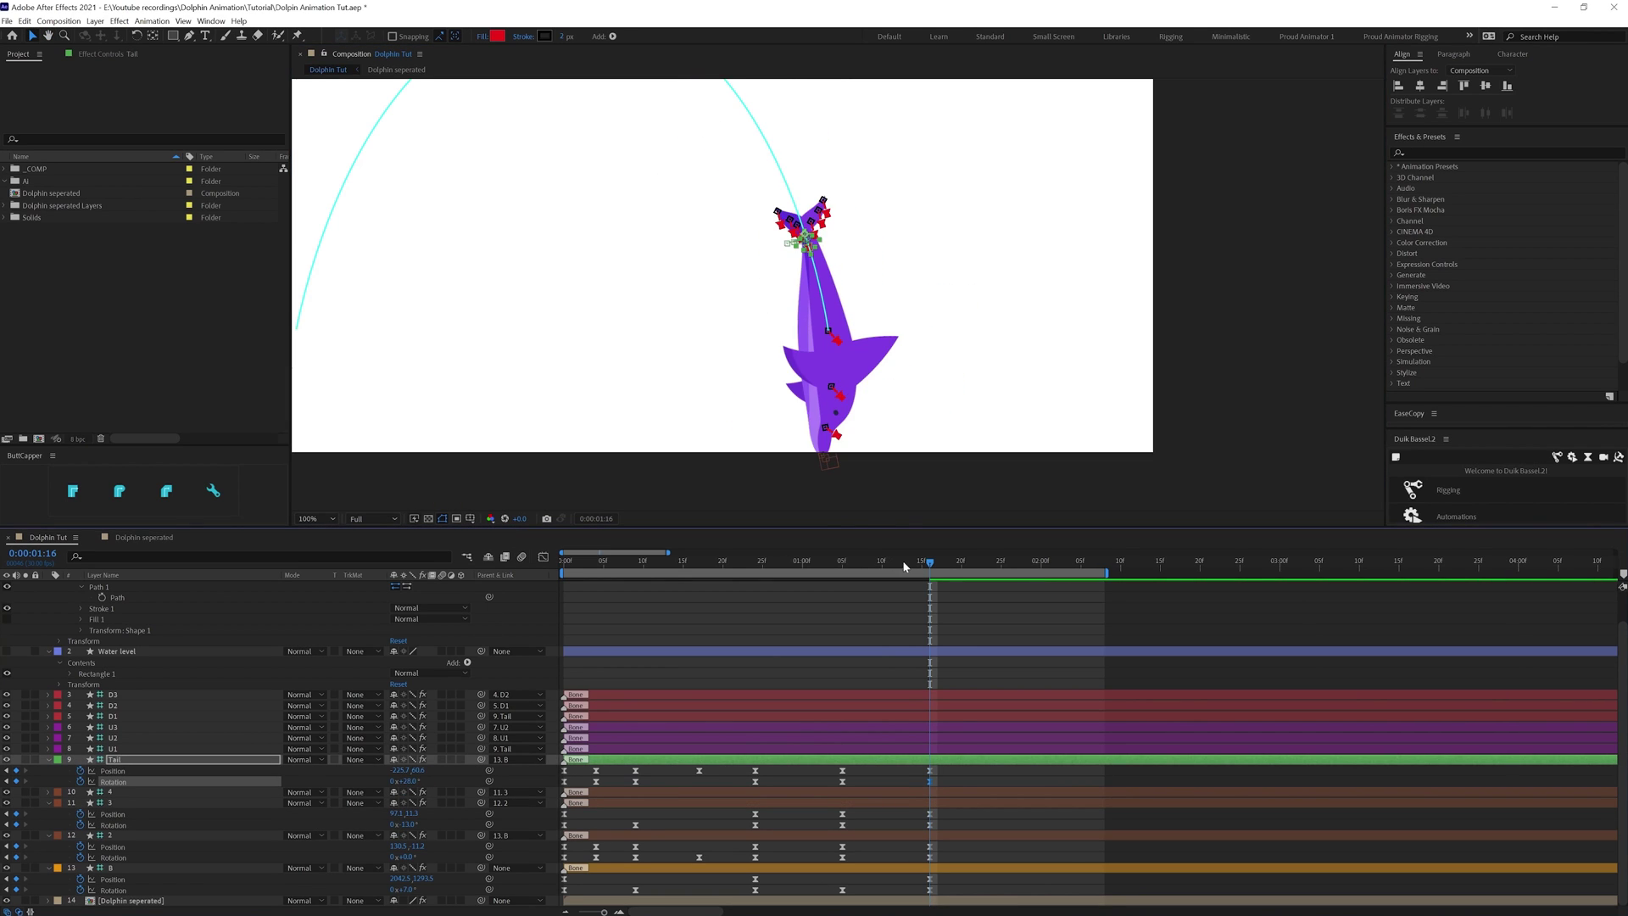
- At 0:00:00:29, adjust bone 2's rotation and nudge the Tail bone onto the path
drag(908, 562, 890, 562)
drag(768, 227, 746, 340)
drag(861, 569, 797, 577)
scroll(623, 127, up, 1)
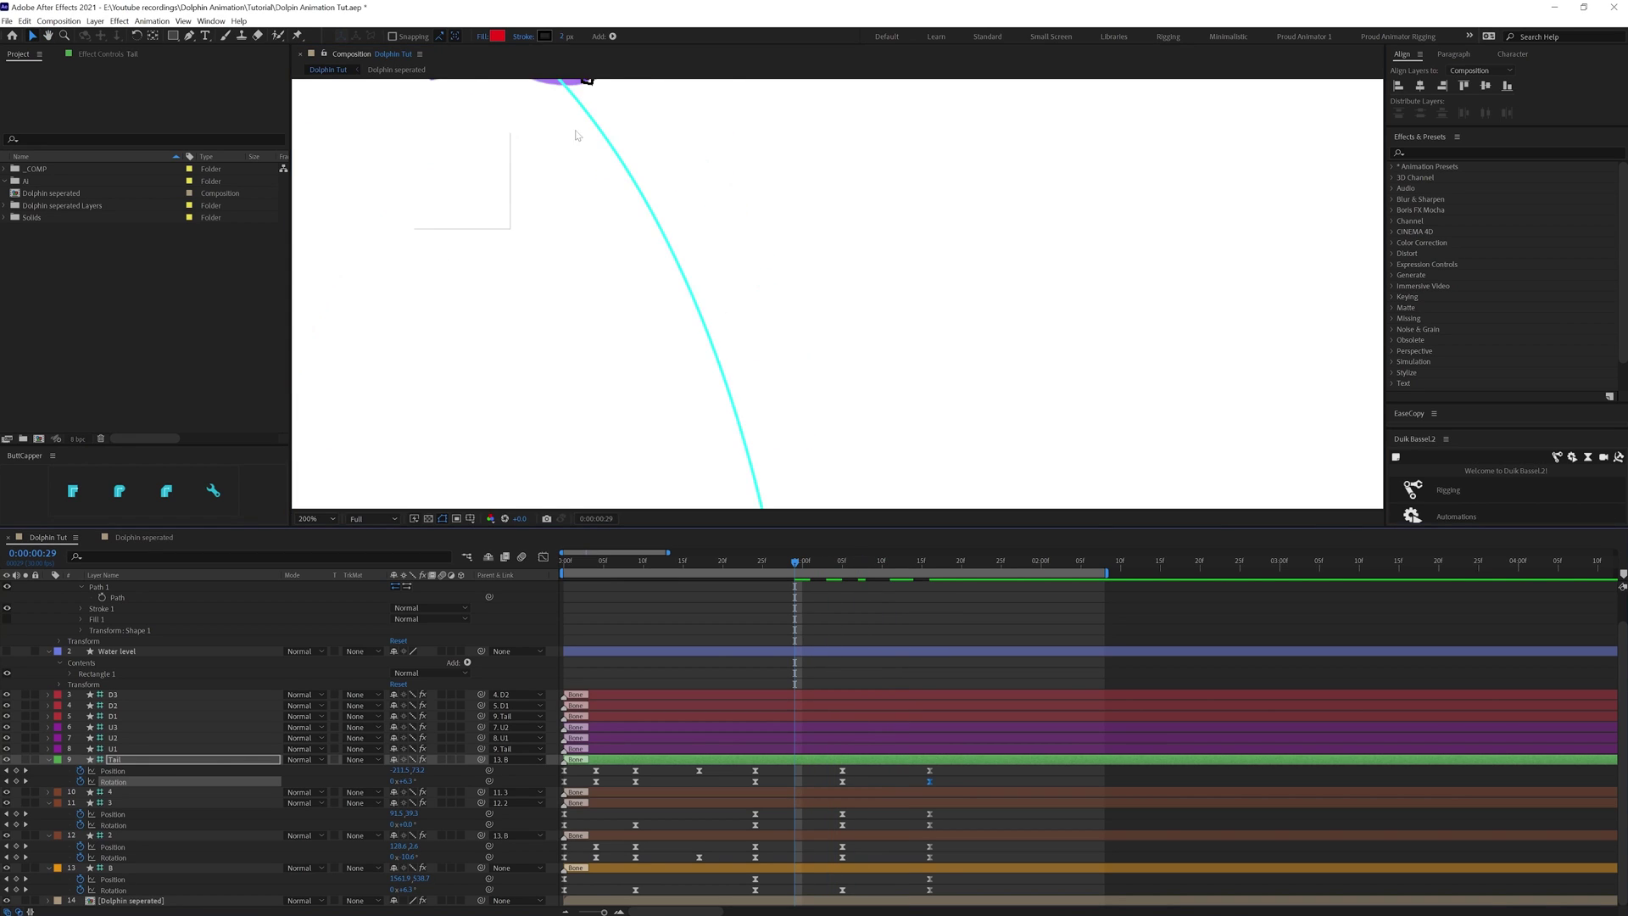
drag(622, 124, 1045, 400)
click(765, 811)
drag(406, 858, 414, 860)
click(781, 761)
drag(611, 211, 611, 217)
- Make the intermediate keyframes of Tail, 3 and 2 auto Bezier, plus B's Rotation keyframes at 0:00:00:09 and 0:00:01:05
drag(903, 767, 593, 859)
ctrl+click(596, 859)
ctrl+click(635, 891)
ctrl+click(842, 890)
click(809, 829)
- Preview the refined jump from the first frame with the whole composition in view
key(Home)
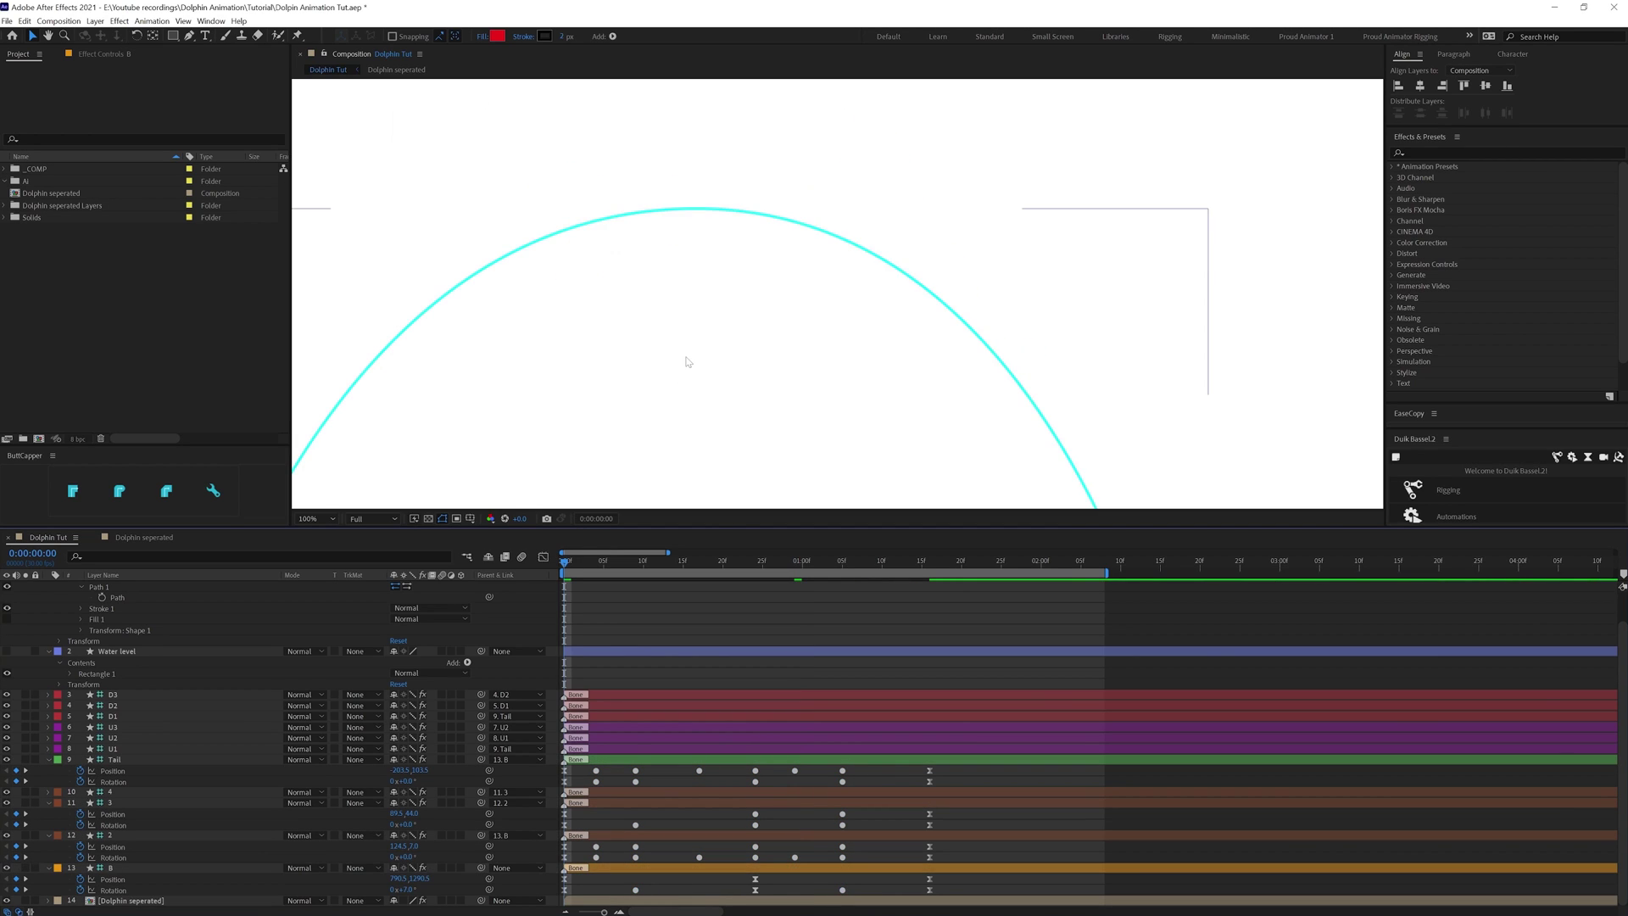
scroll(758, 360, down, 2)
drag(781, 500, 767, 435)
key(space)
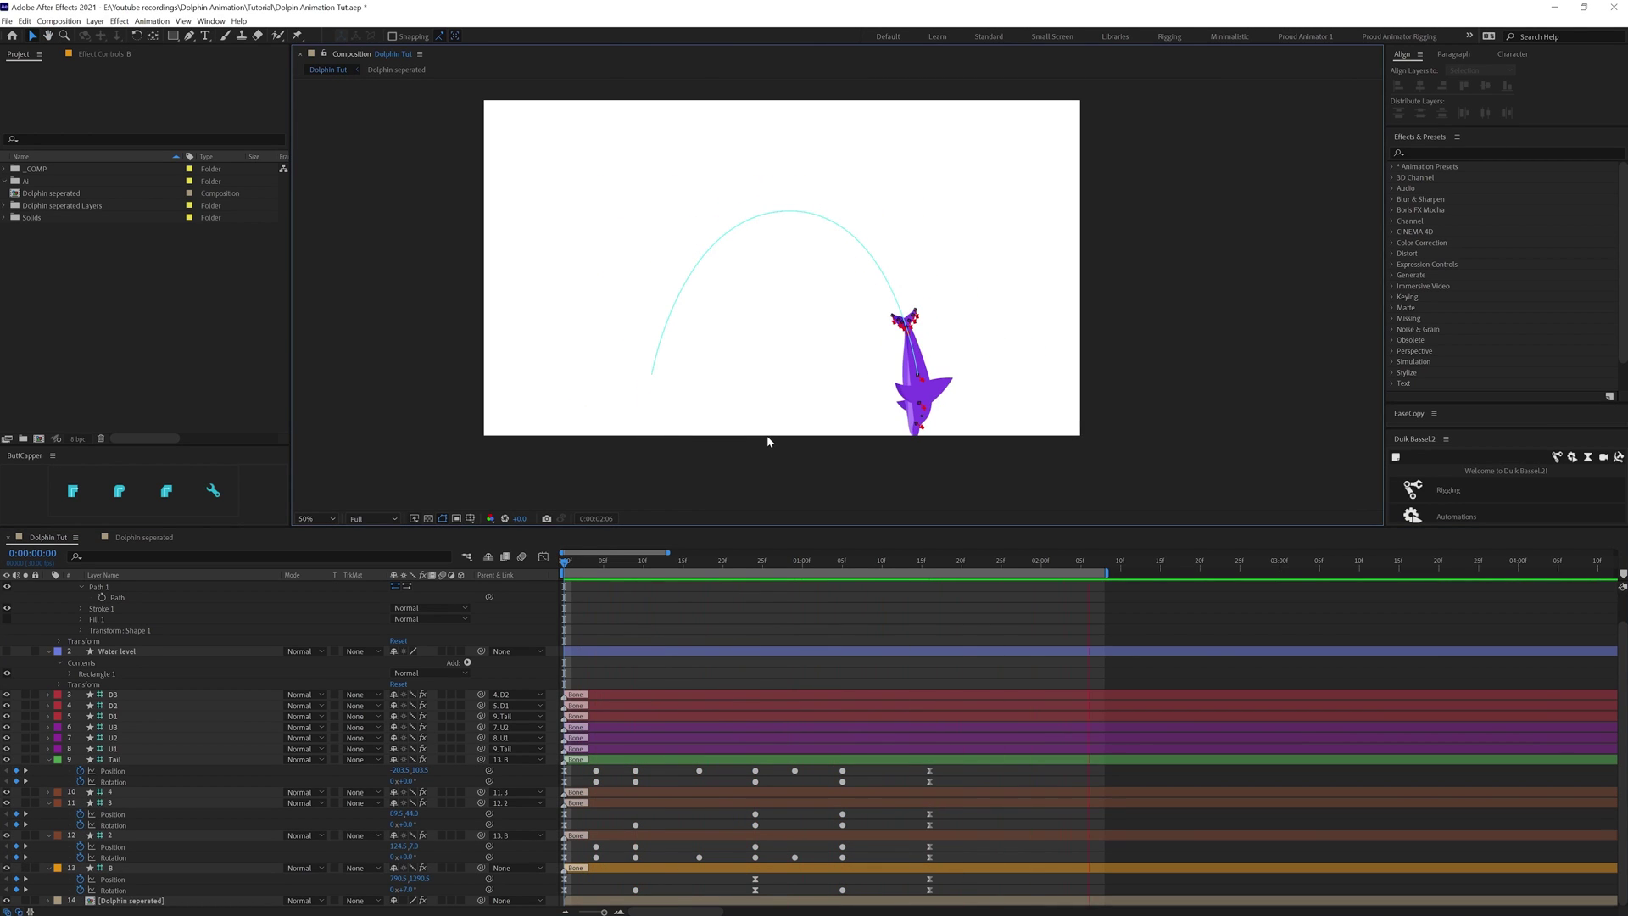
click(613, 600)
- Collapse the Path layer, show the Water level layer, and preview the jump with it
scroll(285, 629, up, 2)
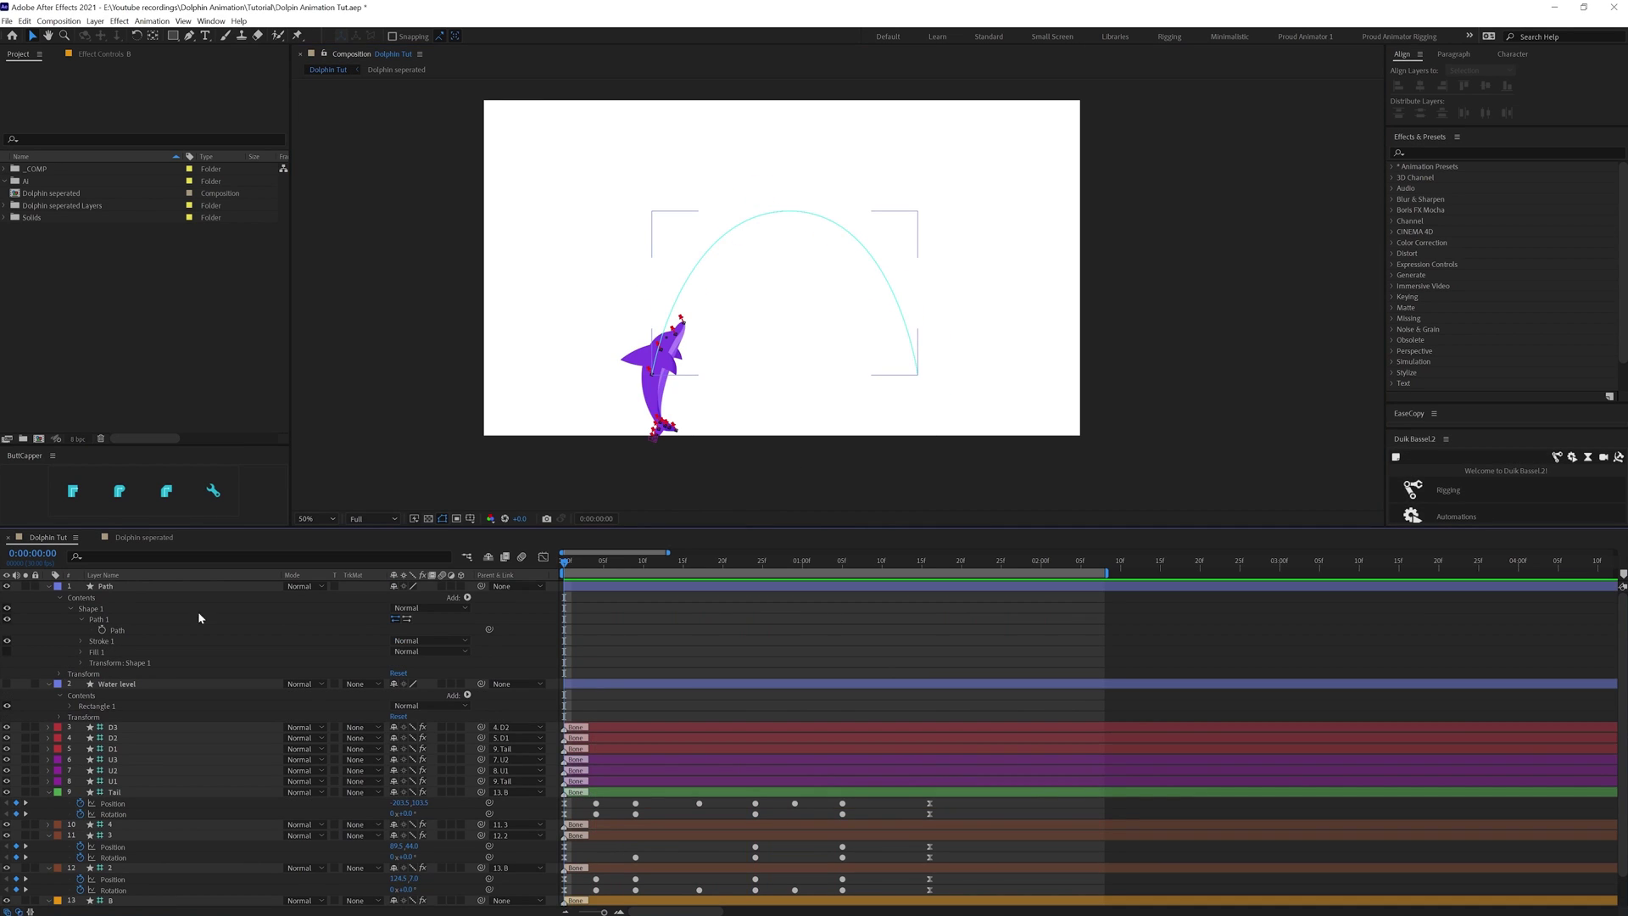
click(48, 586)
click(7, 597)
key(space)
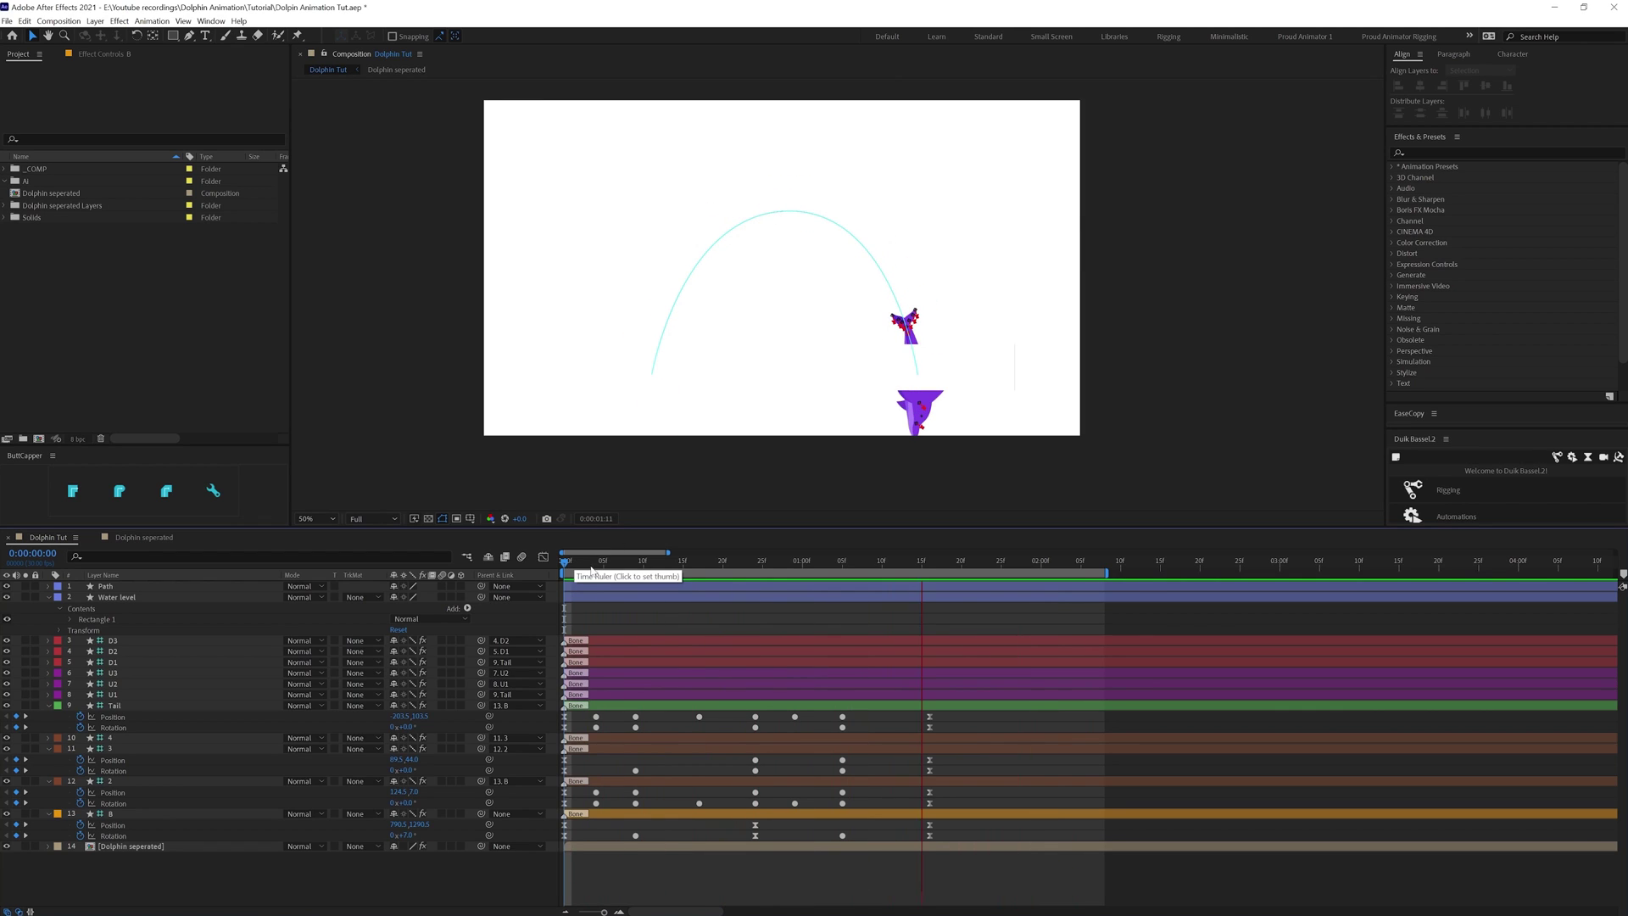
click(592, 568)
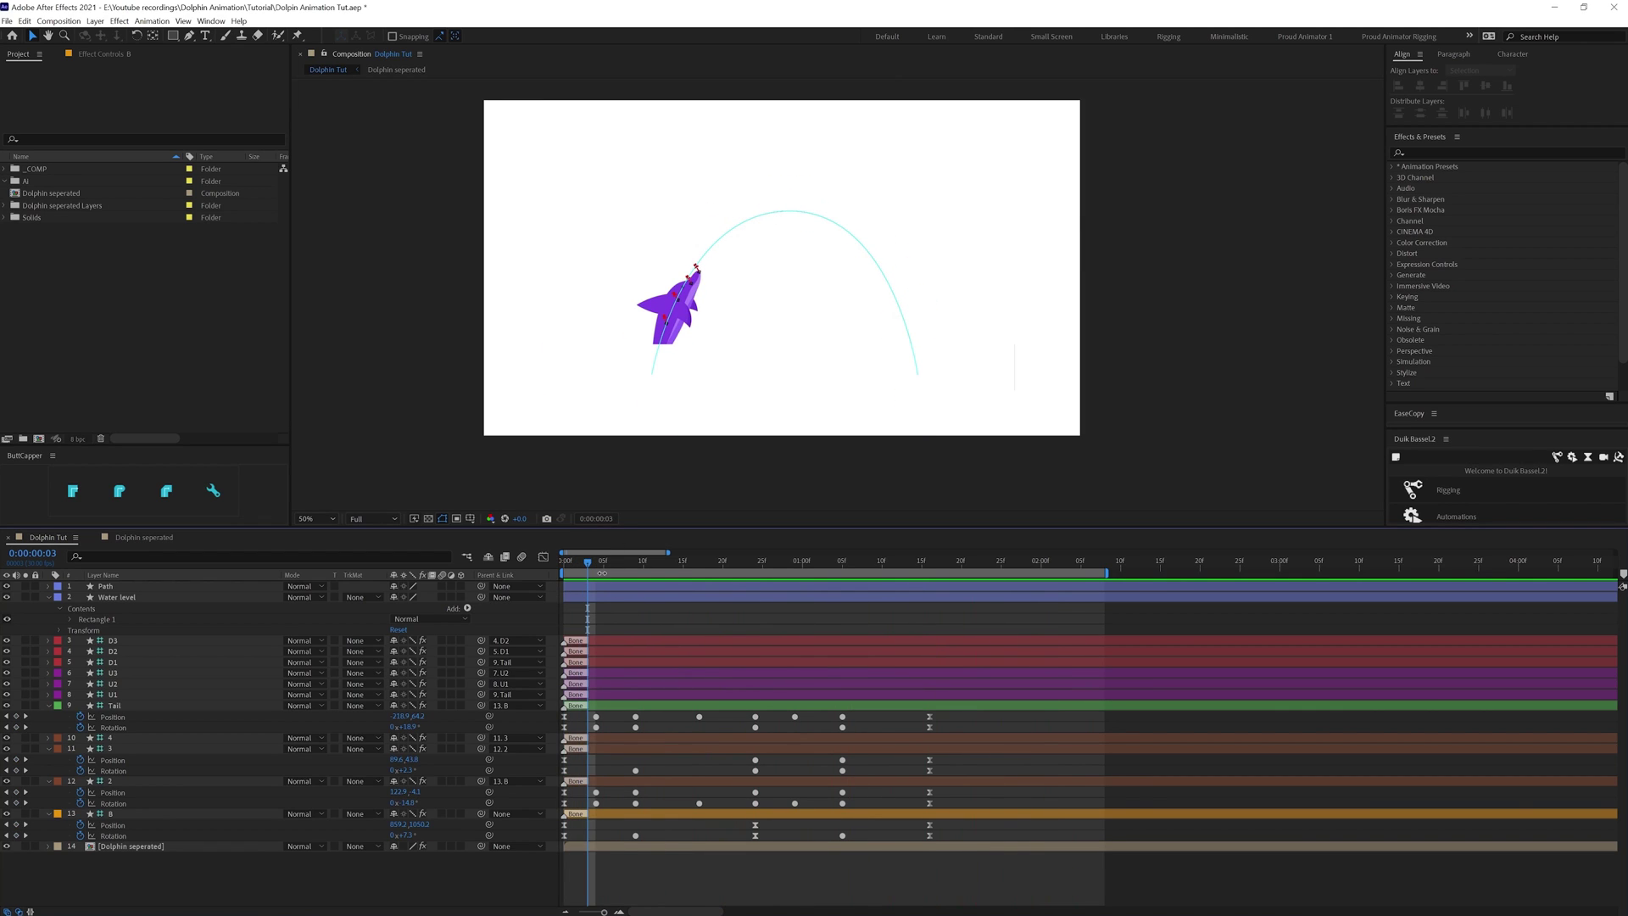
- Step through the start of the jump frame by frame to check the dolphin emerging above the water level
click(117, 587)
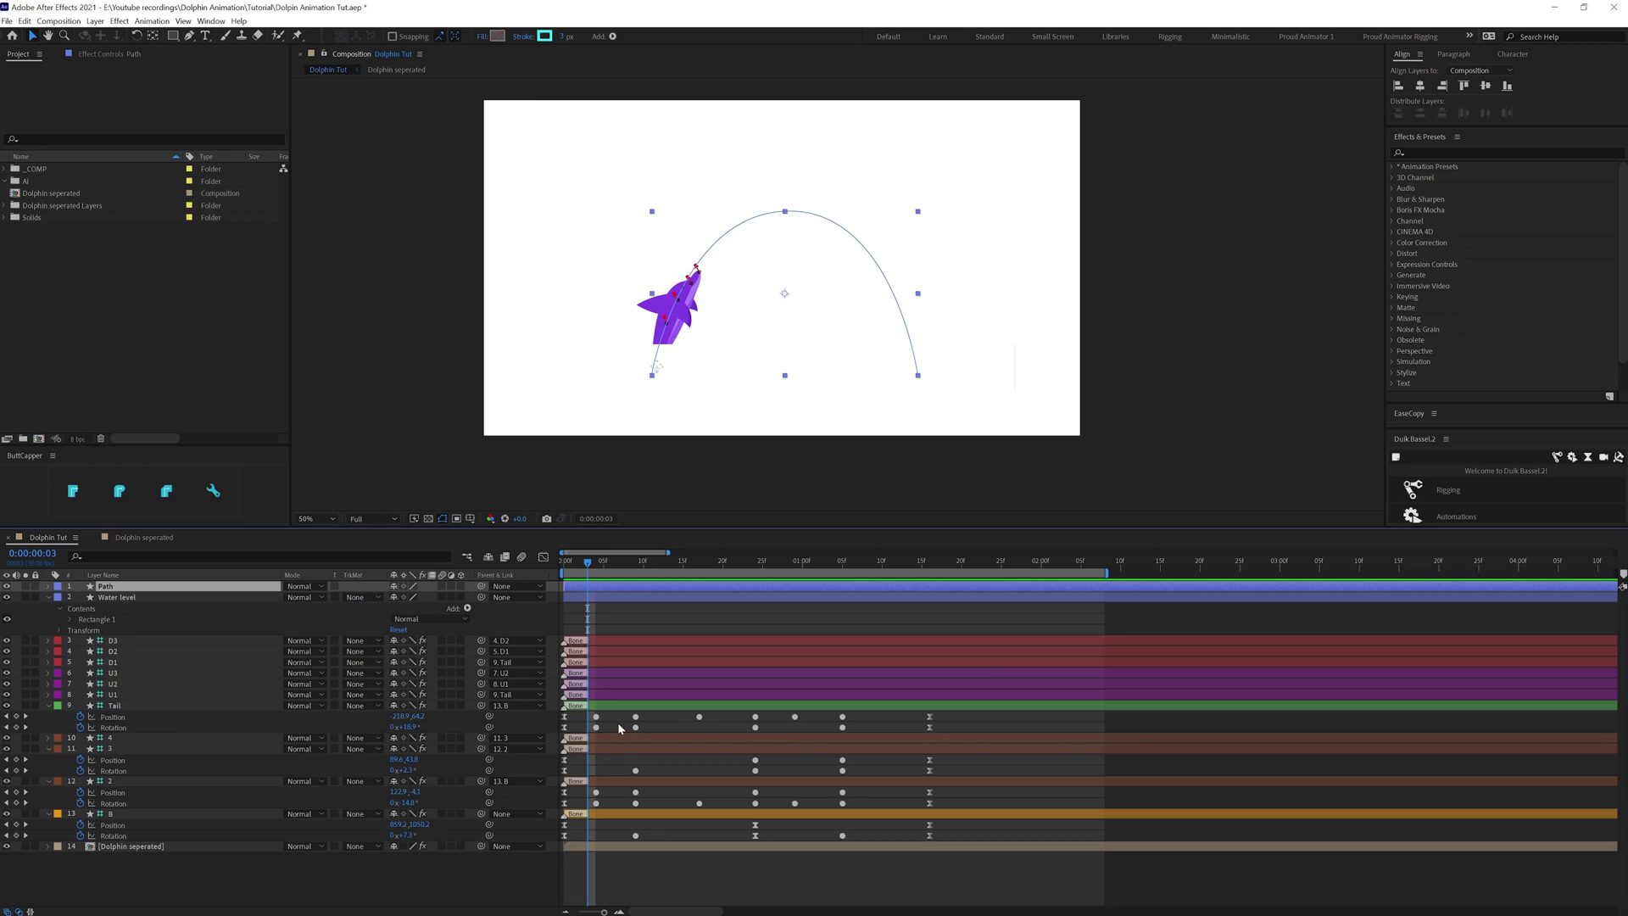
key(Page_Down)
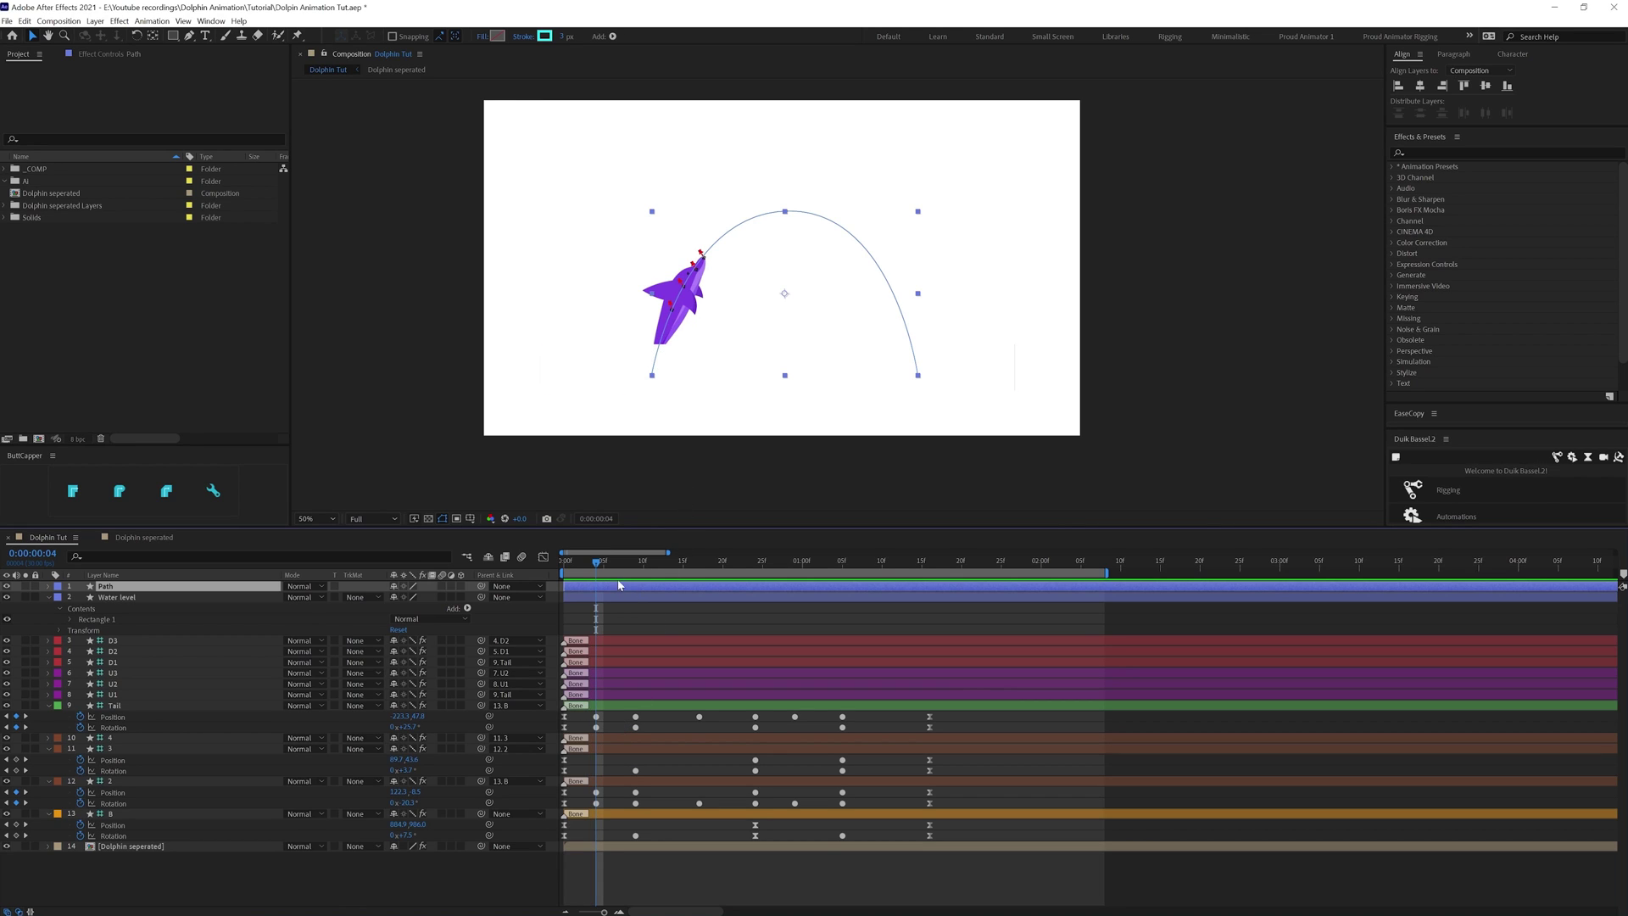
drag(614, 563, 663, 603)
key(Page_Down)
key(Page_Down)
scroll(743, 331, up, 2)
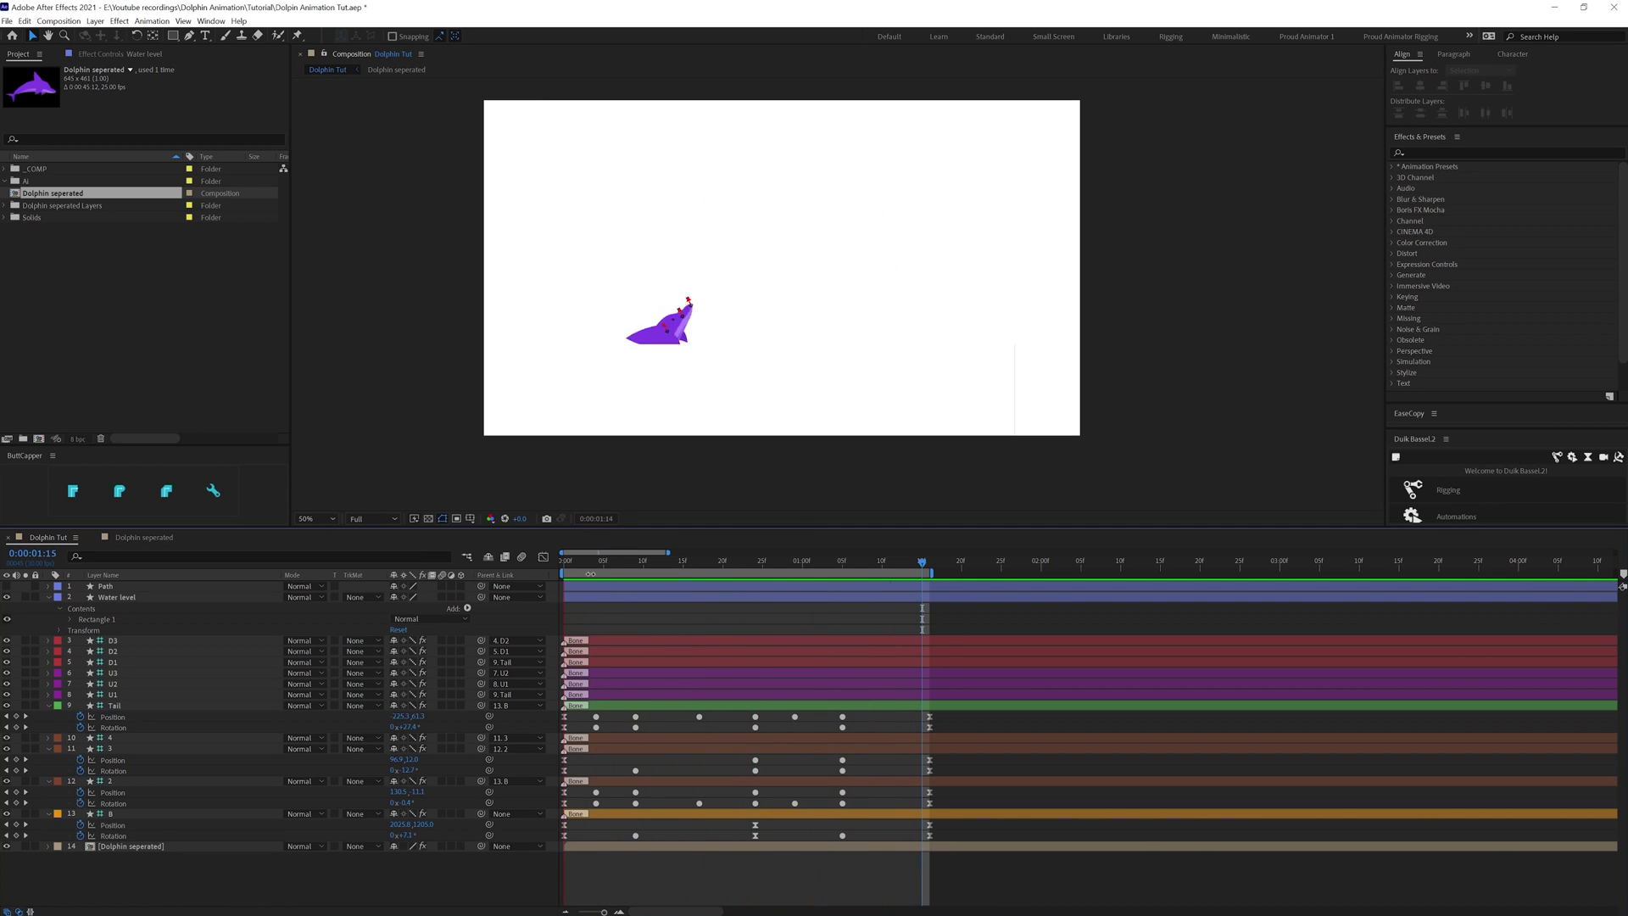
- Return to the first frame and open the Dolphin seperated composition, focusing on the dorsal fin
click(566, 566)
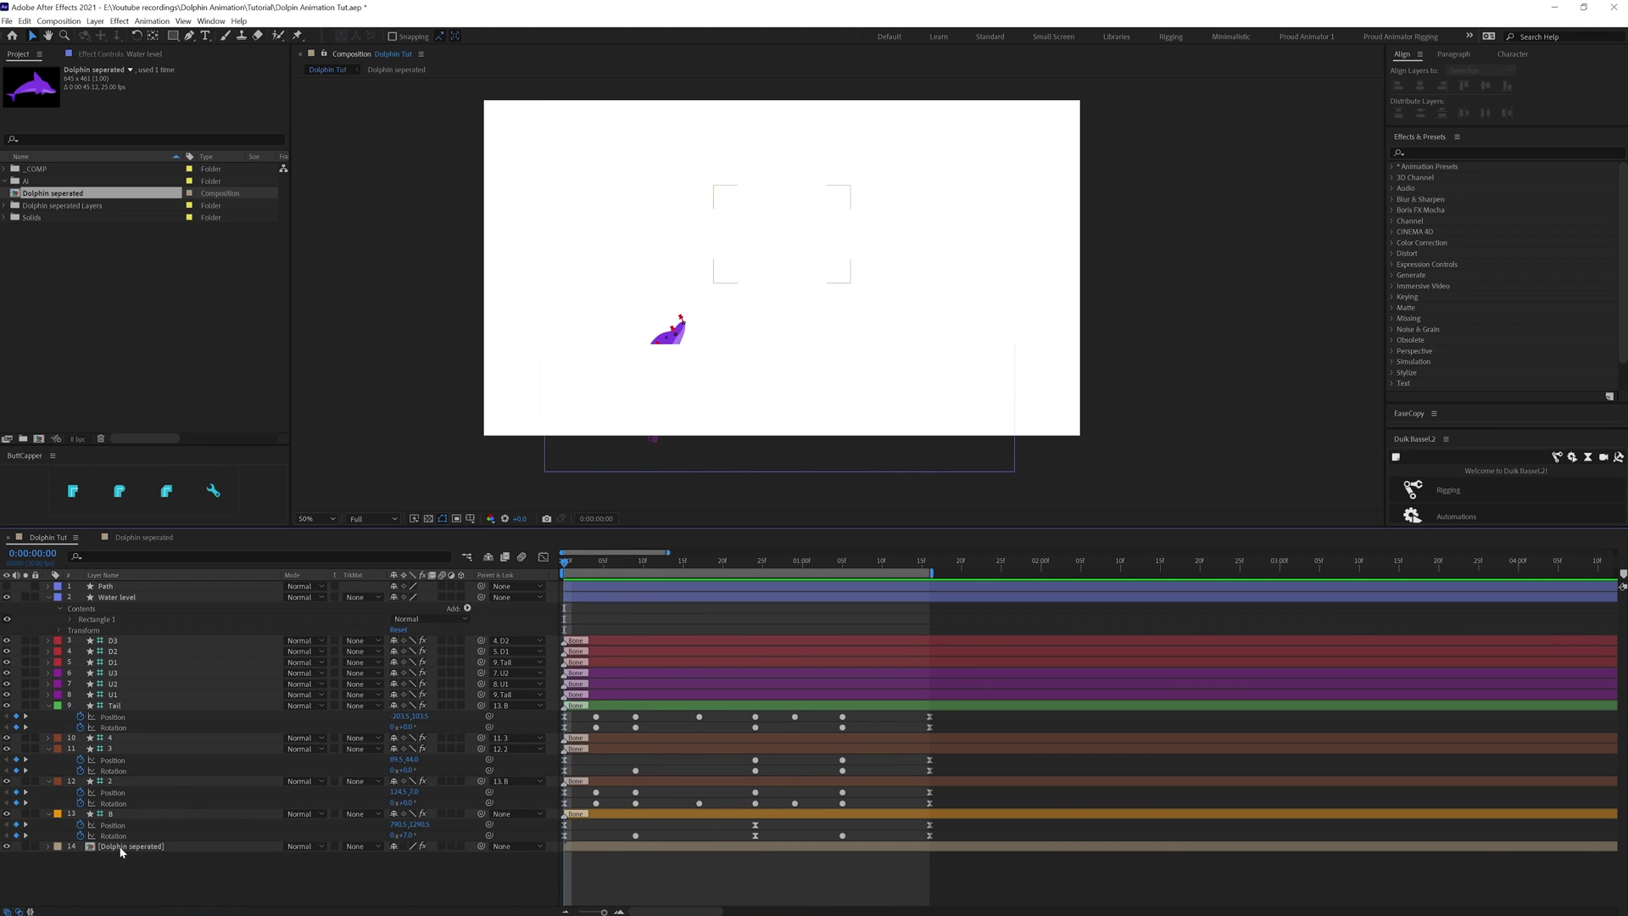
double_click(123, 846)
drag(812, 253, 754, 287)
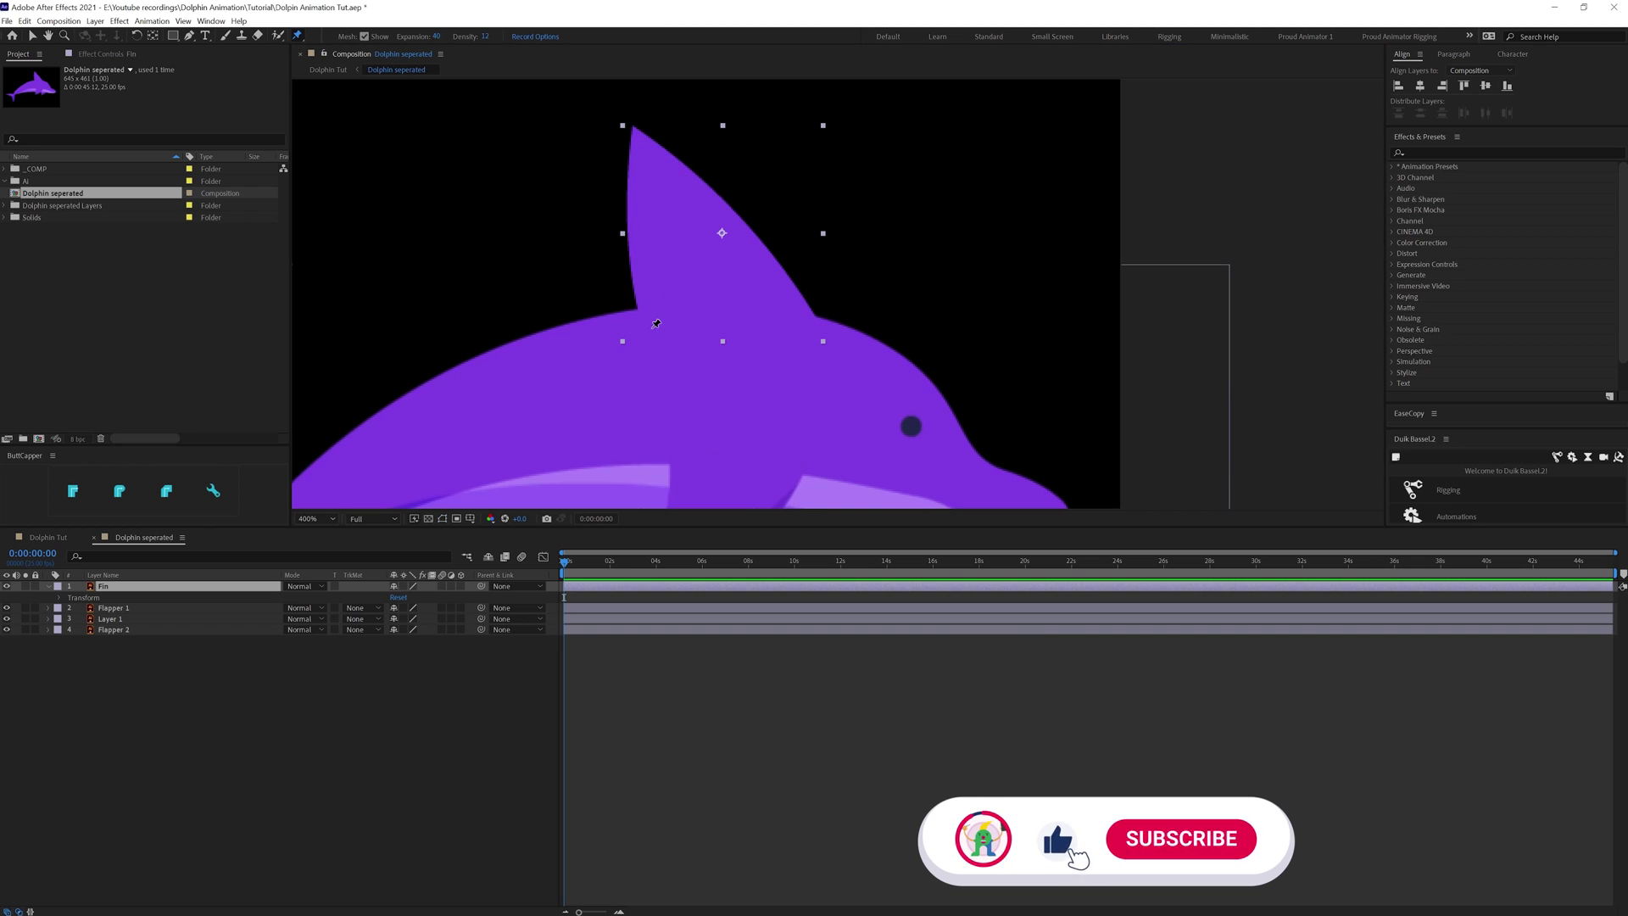
- Place nine puppet pins on the Fin layer: five along its base and four rising to the tip
click(651, 331)
click(676, 330)
click(707, 326)
click(764, 327)
click(804, 320)
click(708, 297)
click(680, 227)
click(657, 169)
click(633, 129)
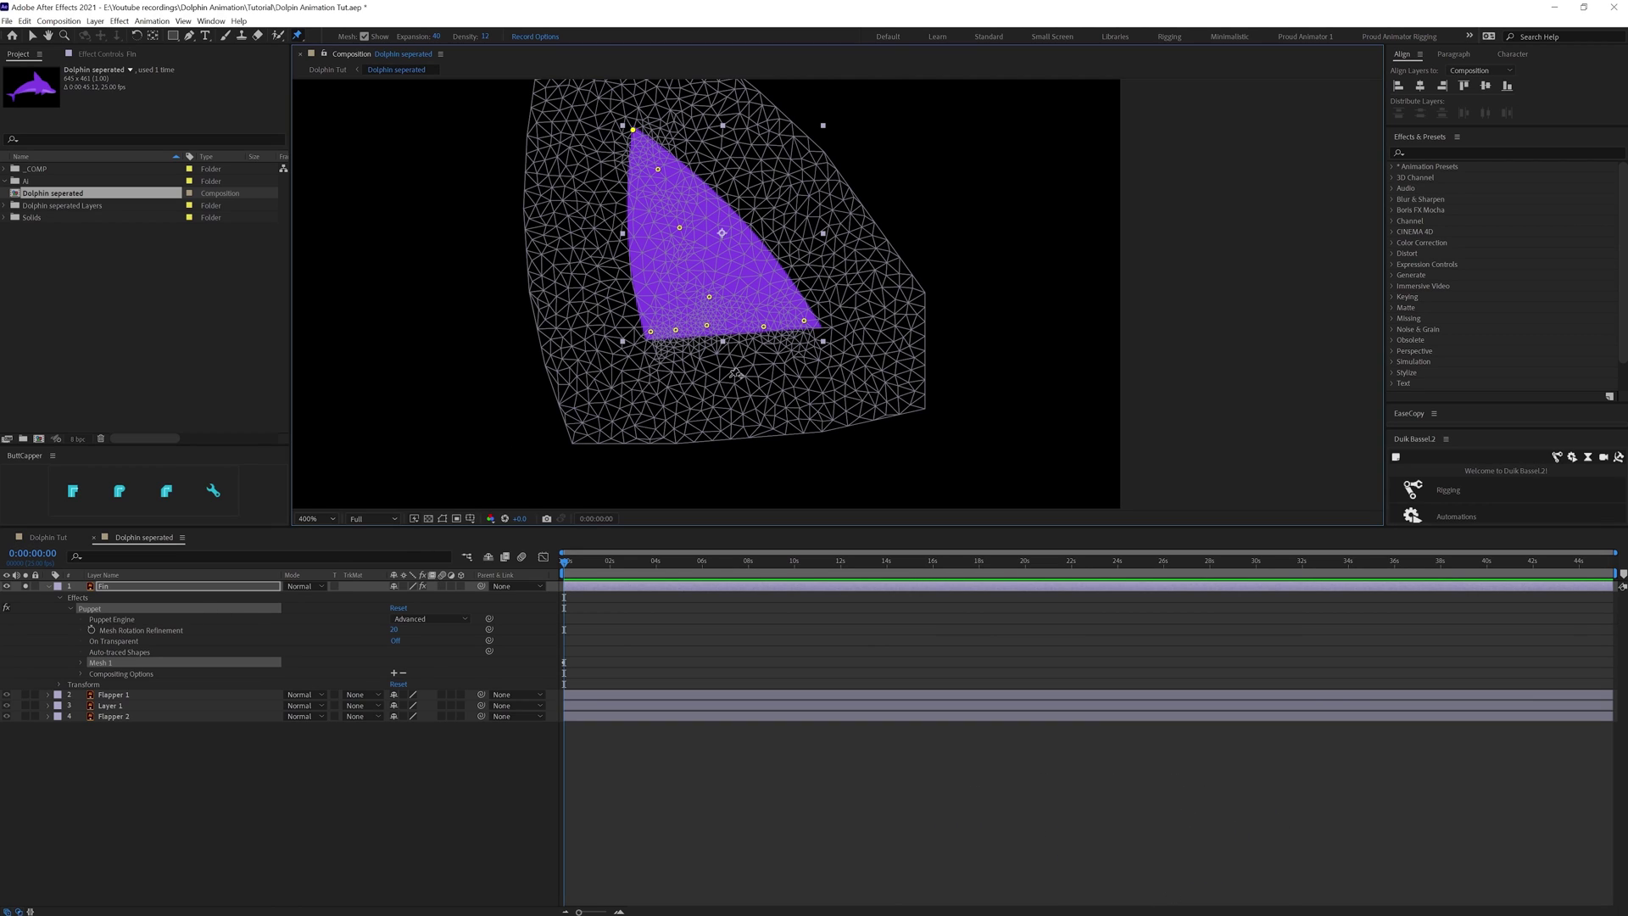
- Add Duik bones to the four fin pins running from above the base to the tip
key(v)
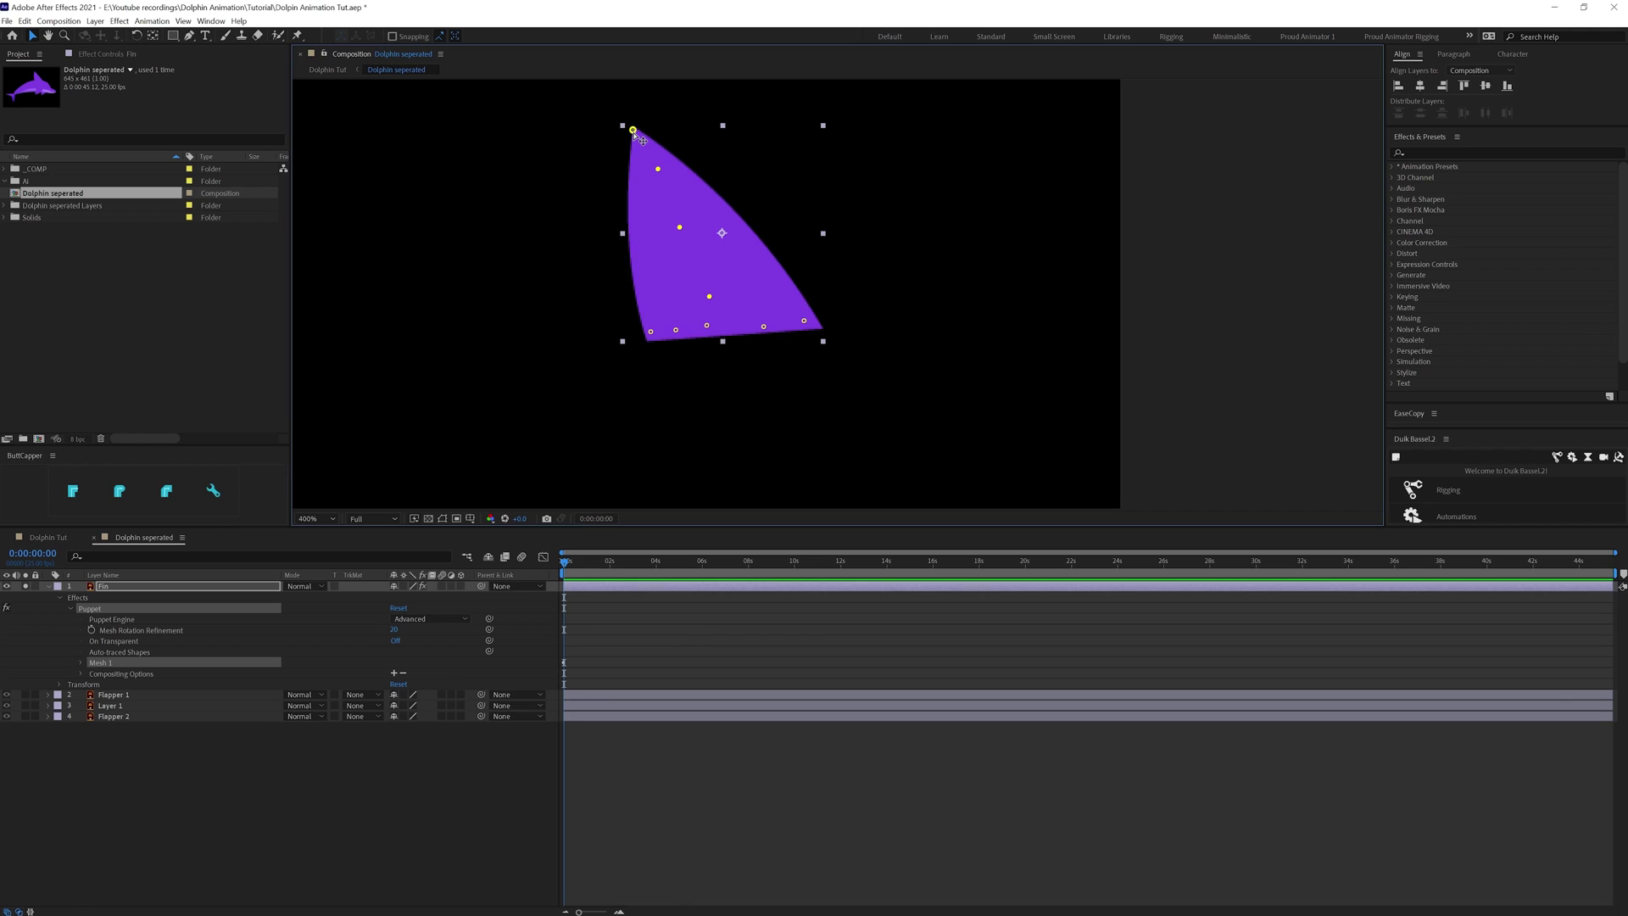
click(1449, 489)
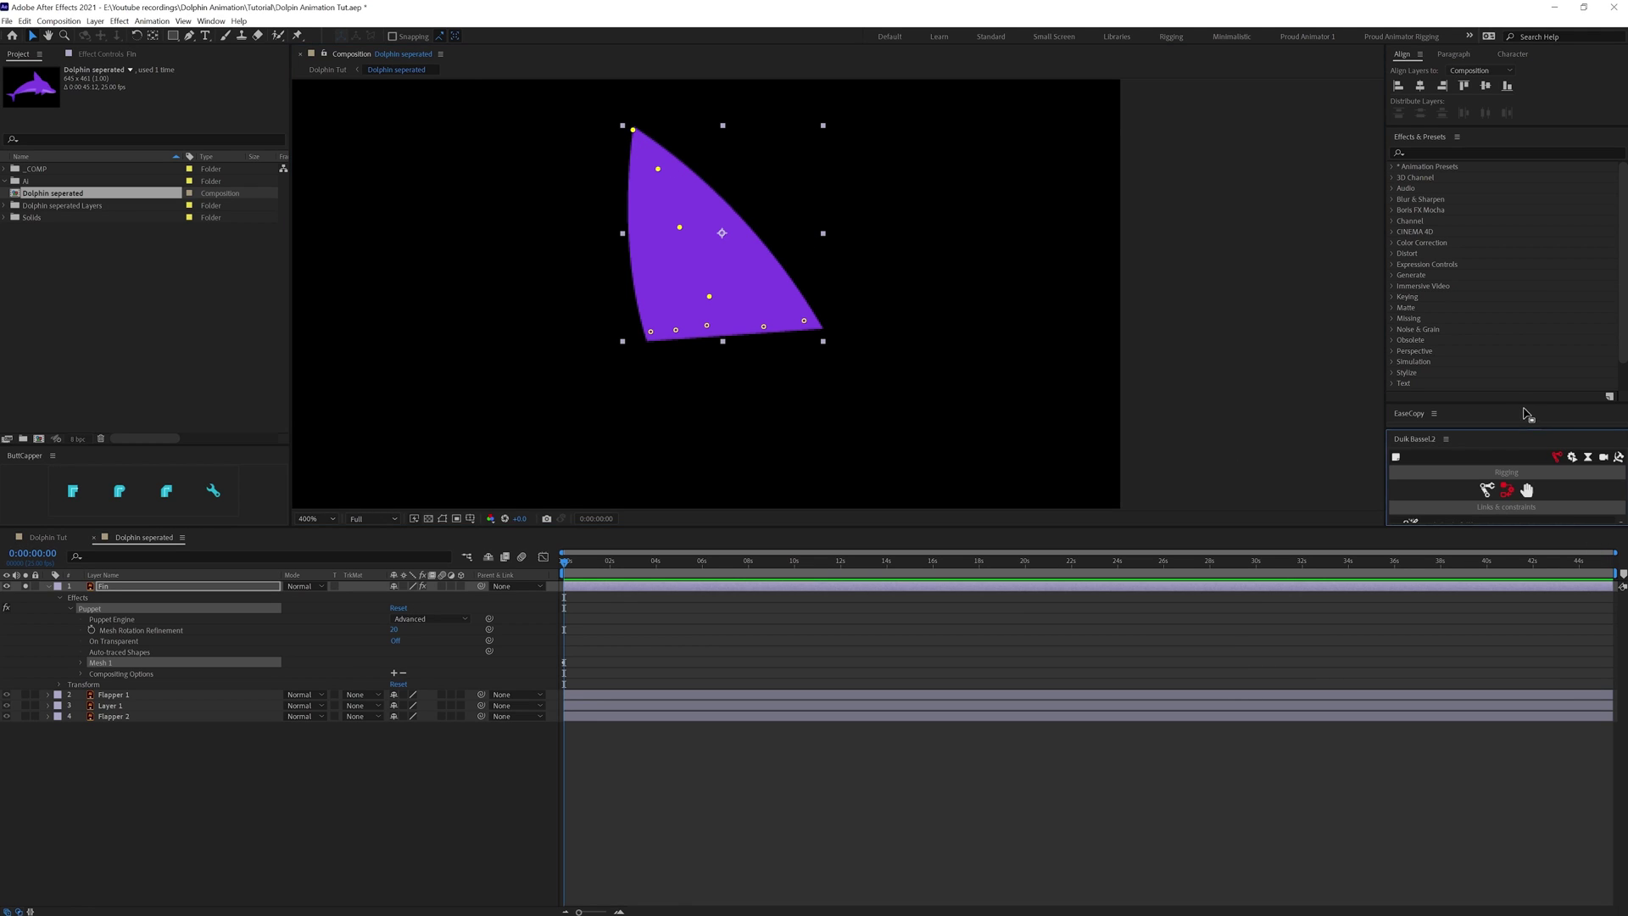
drag(1518, 430, 1498, 336)
click(1448, 488)
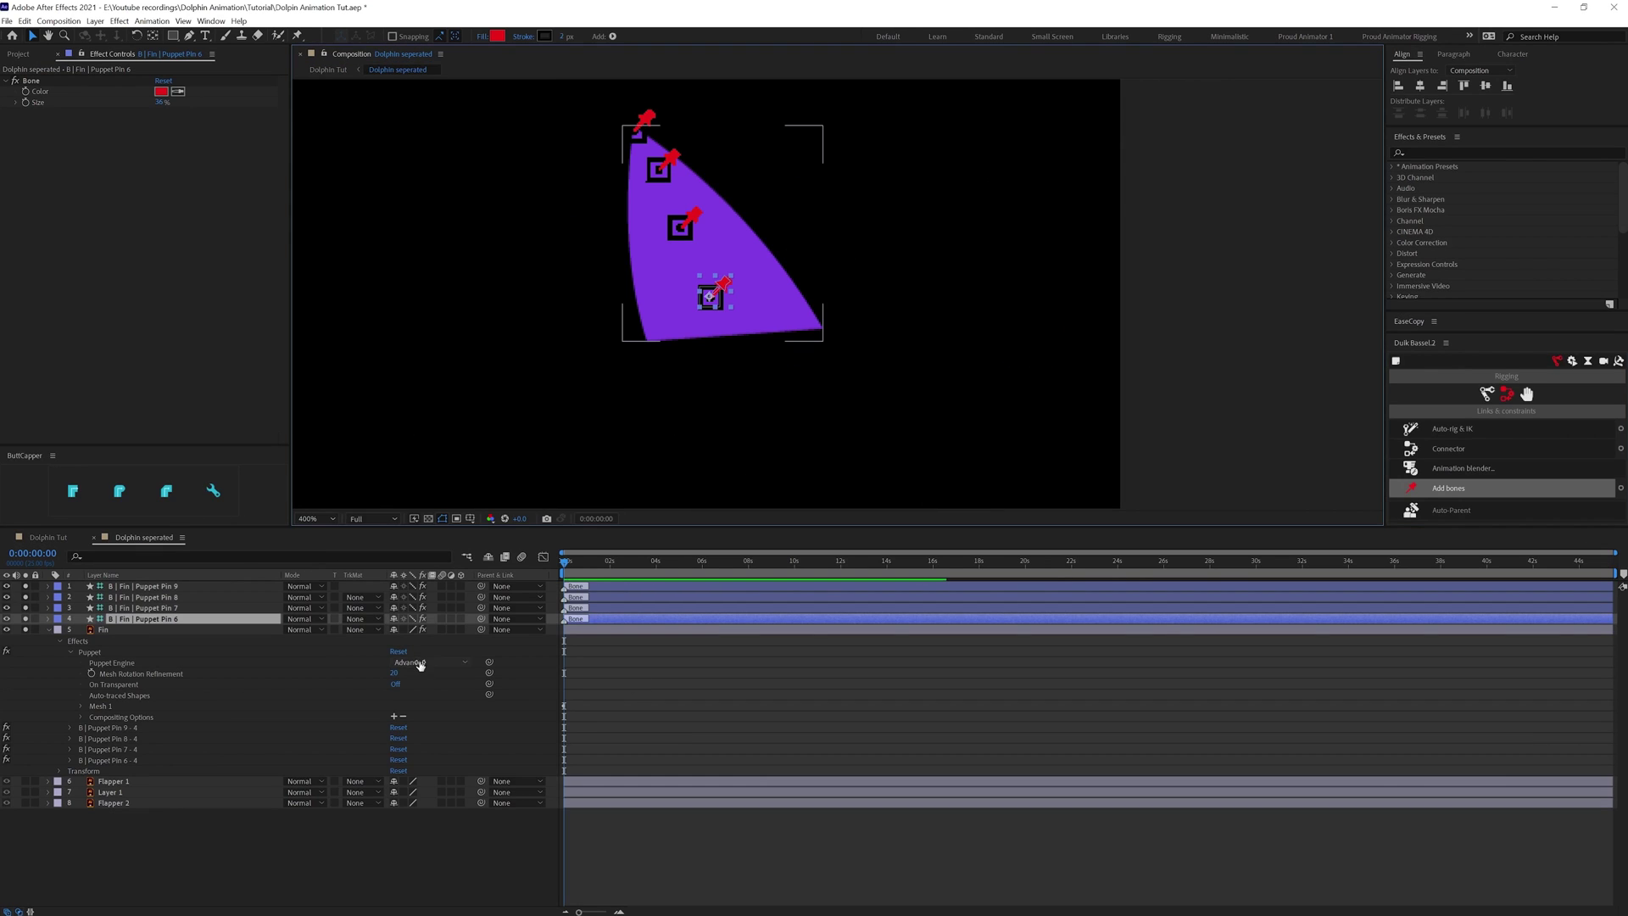
- Rename the four fin bones 1, 2, 3 and 4 in order from the fin's base to its tip
click(92, 652)
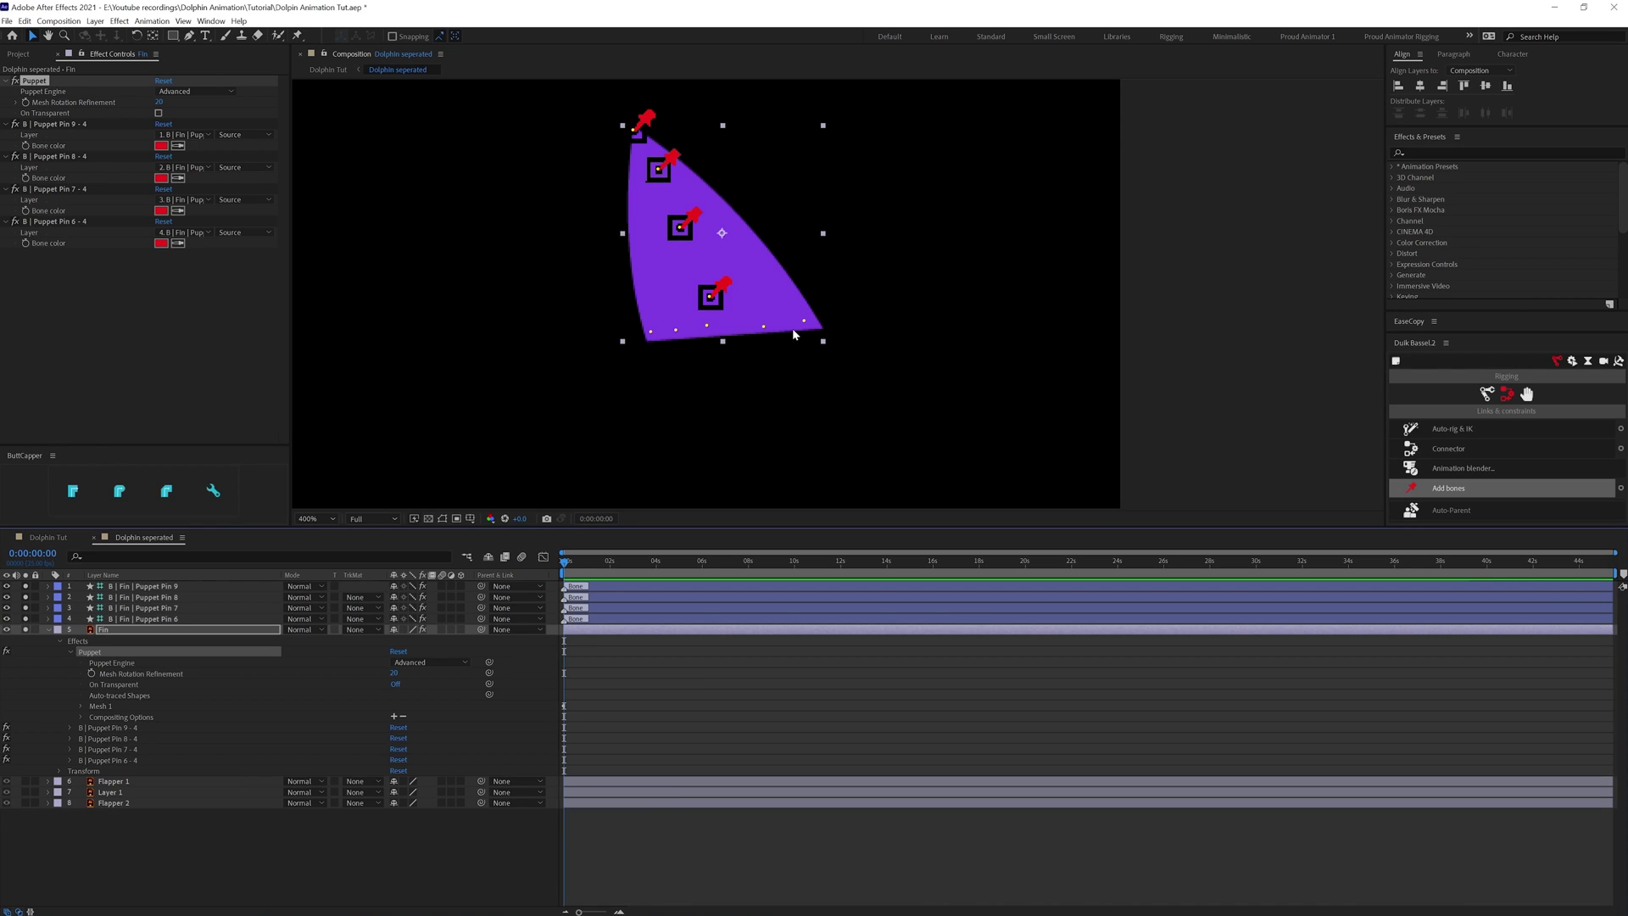
click(161, 618)
key(Return)
text(1)
key(Return)
key(ctrl+Up)
key(Return)
text(2)
key(Return)
key(ctrl+Up)
key(Return)
text(3)
key(Return)
key(ctrl+Up)
key(Return)
text(4)
key(Return)
- Parent fin bone 4 to 3, 3 to 2 and 2 to 1, and end the soloing of the fin and bone layers
drag(480, 587, 479, 608)
drag(481, 608, 127, 619)
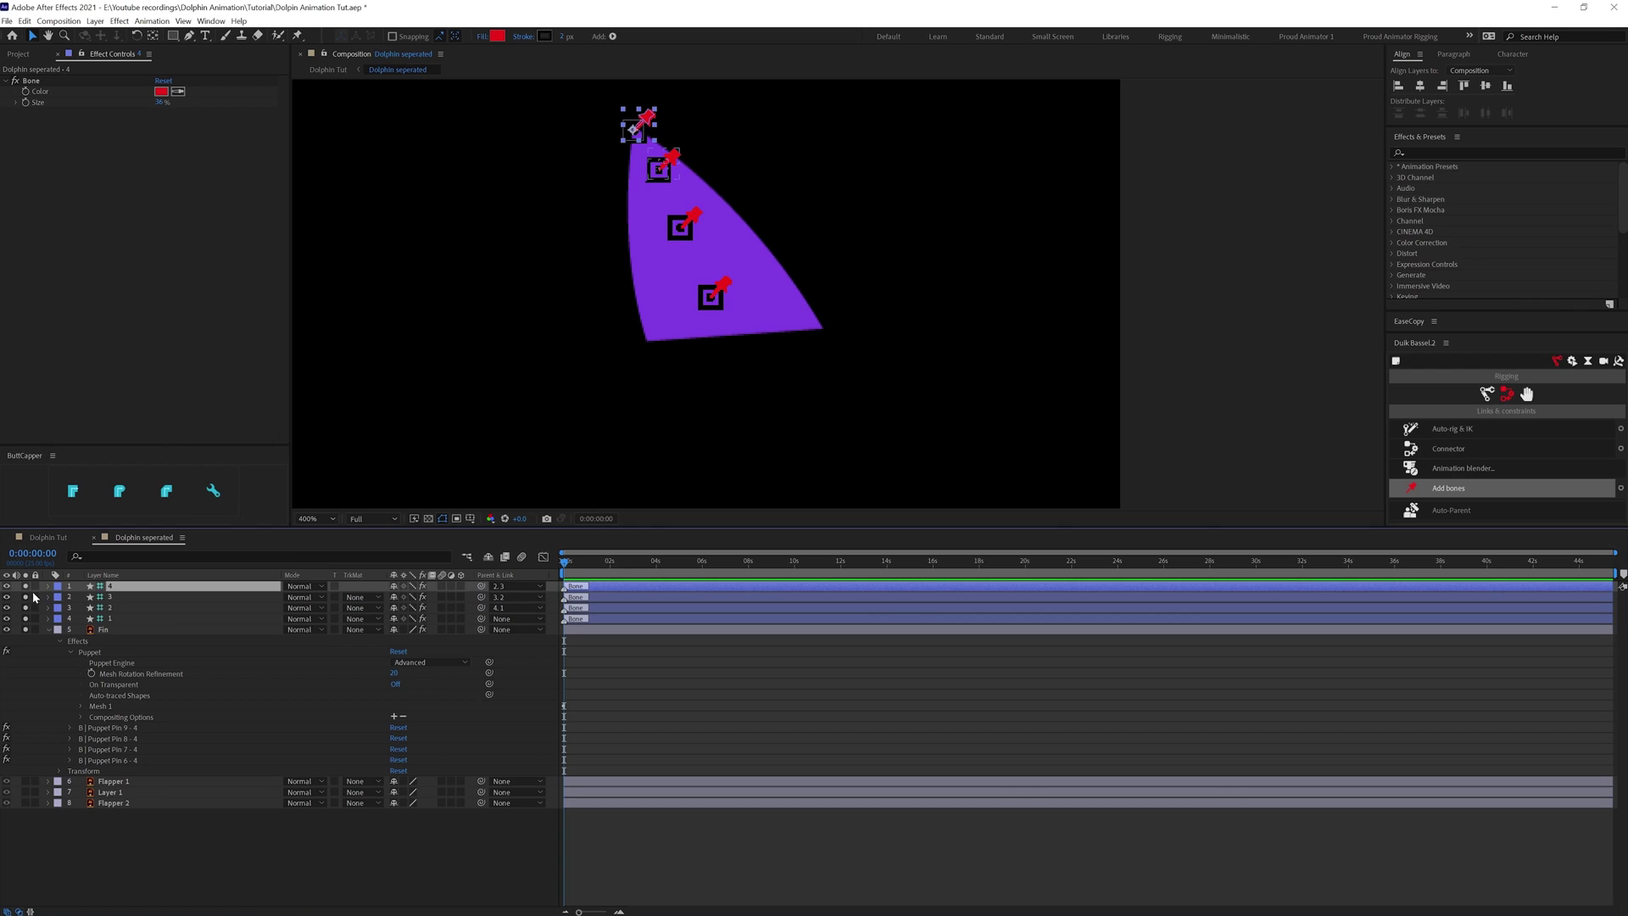
- Keyframe the rotation of fin bones 1, 2 and 3 at the jump's start, peak and end, matching the Dolphin Tut timing
click(127, 620)
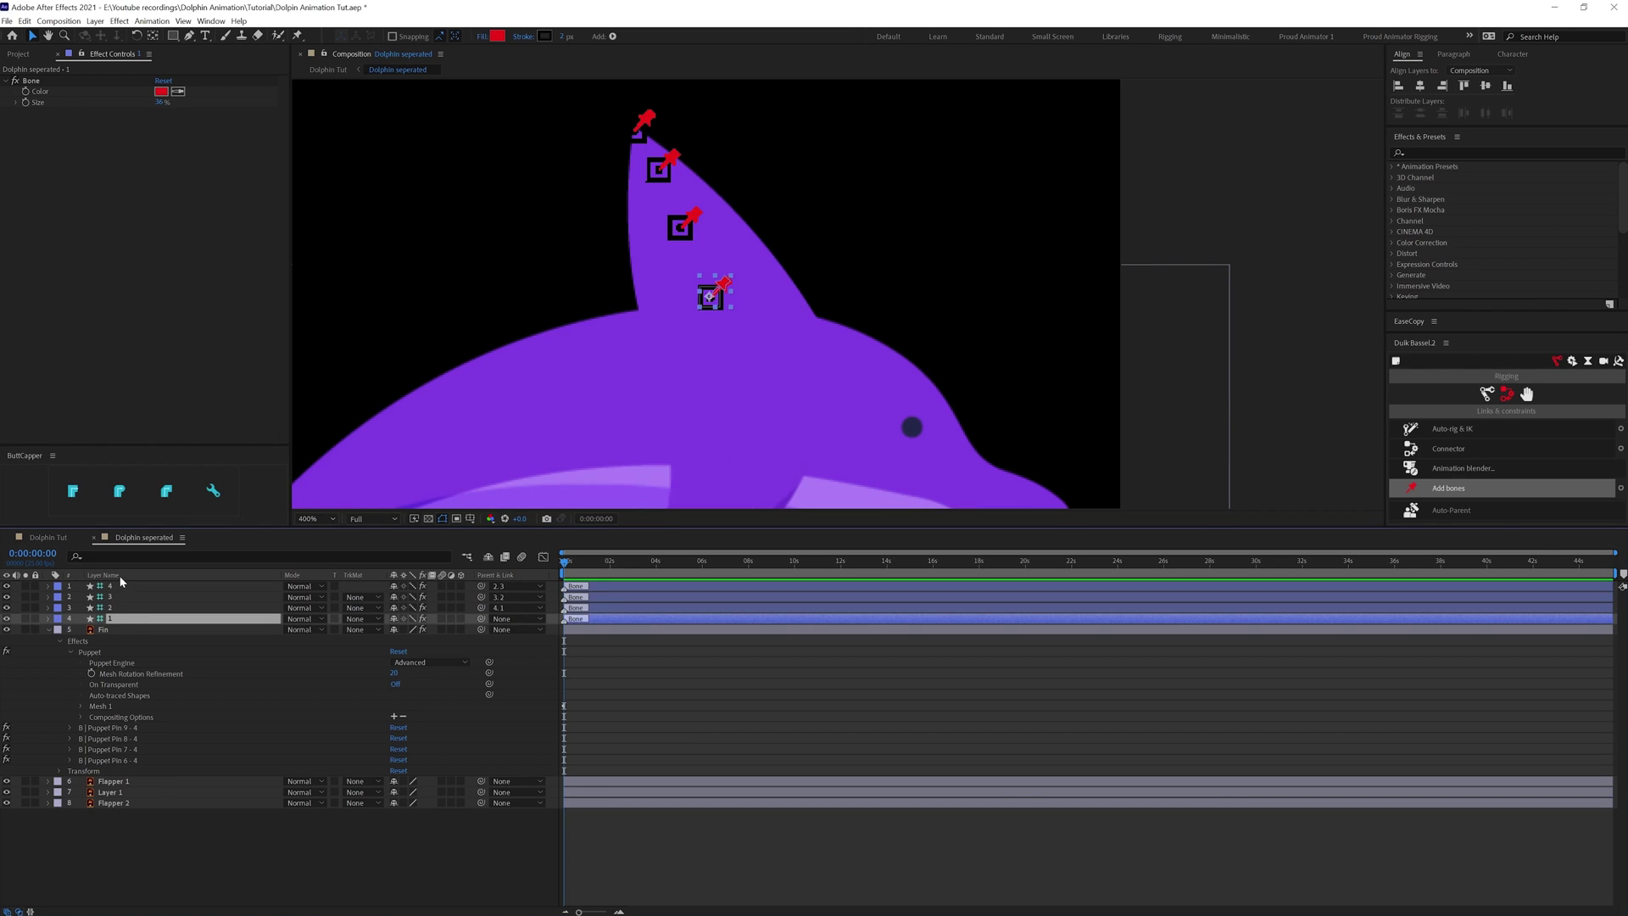
shift+click(117, 597)
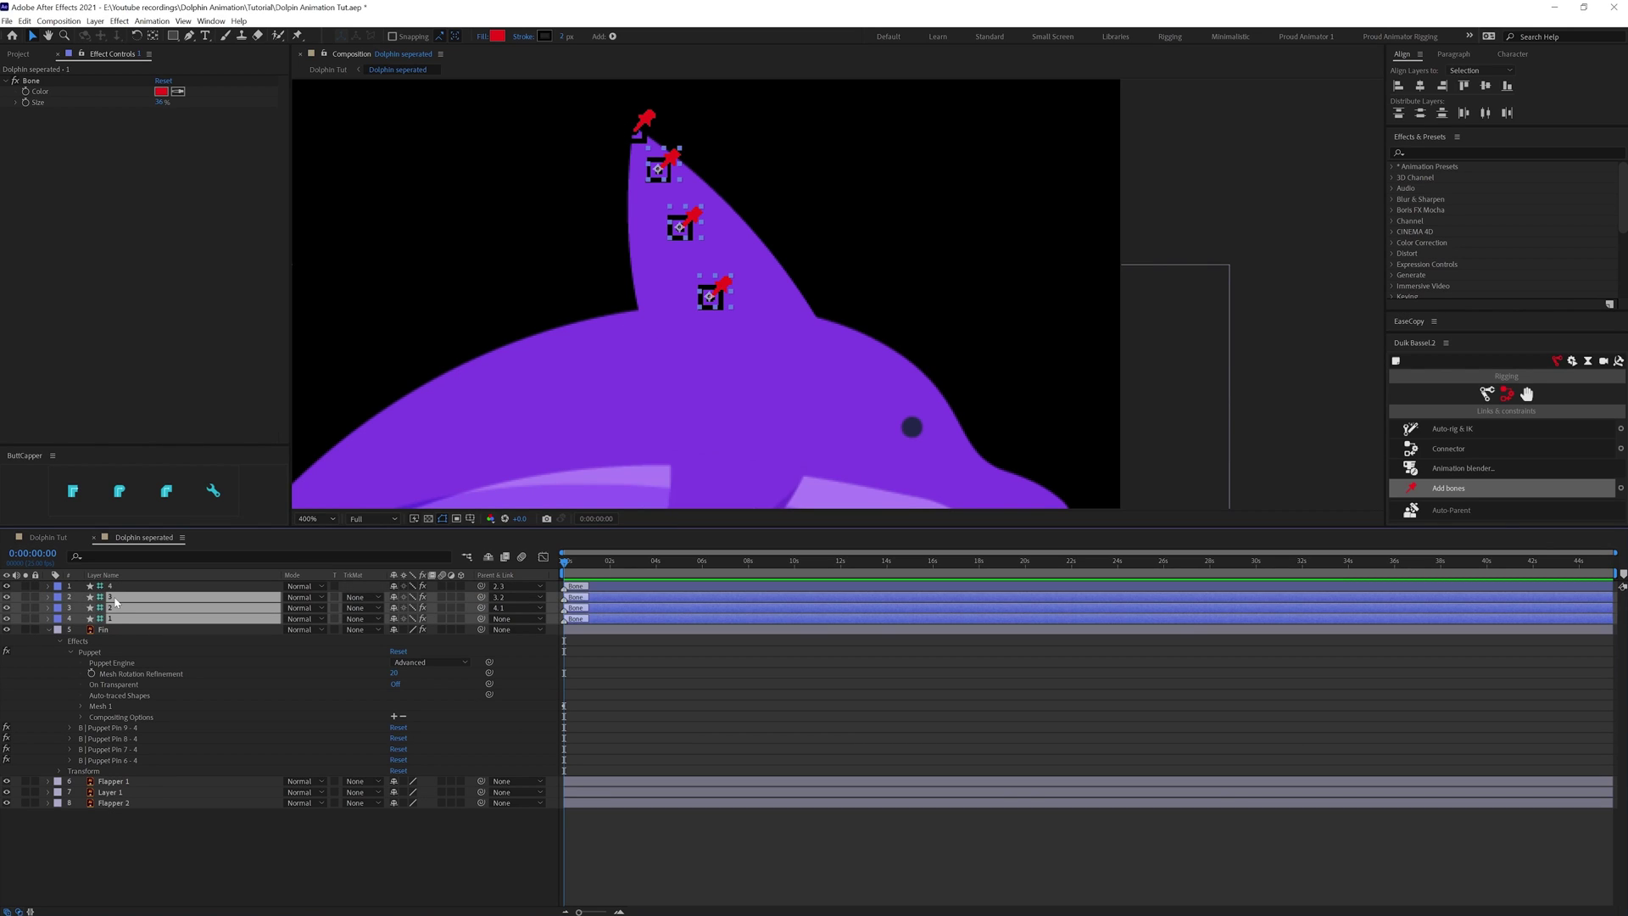
key(r)
click(51, 537)
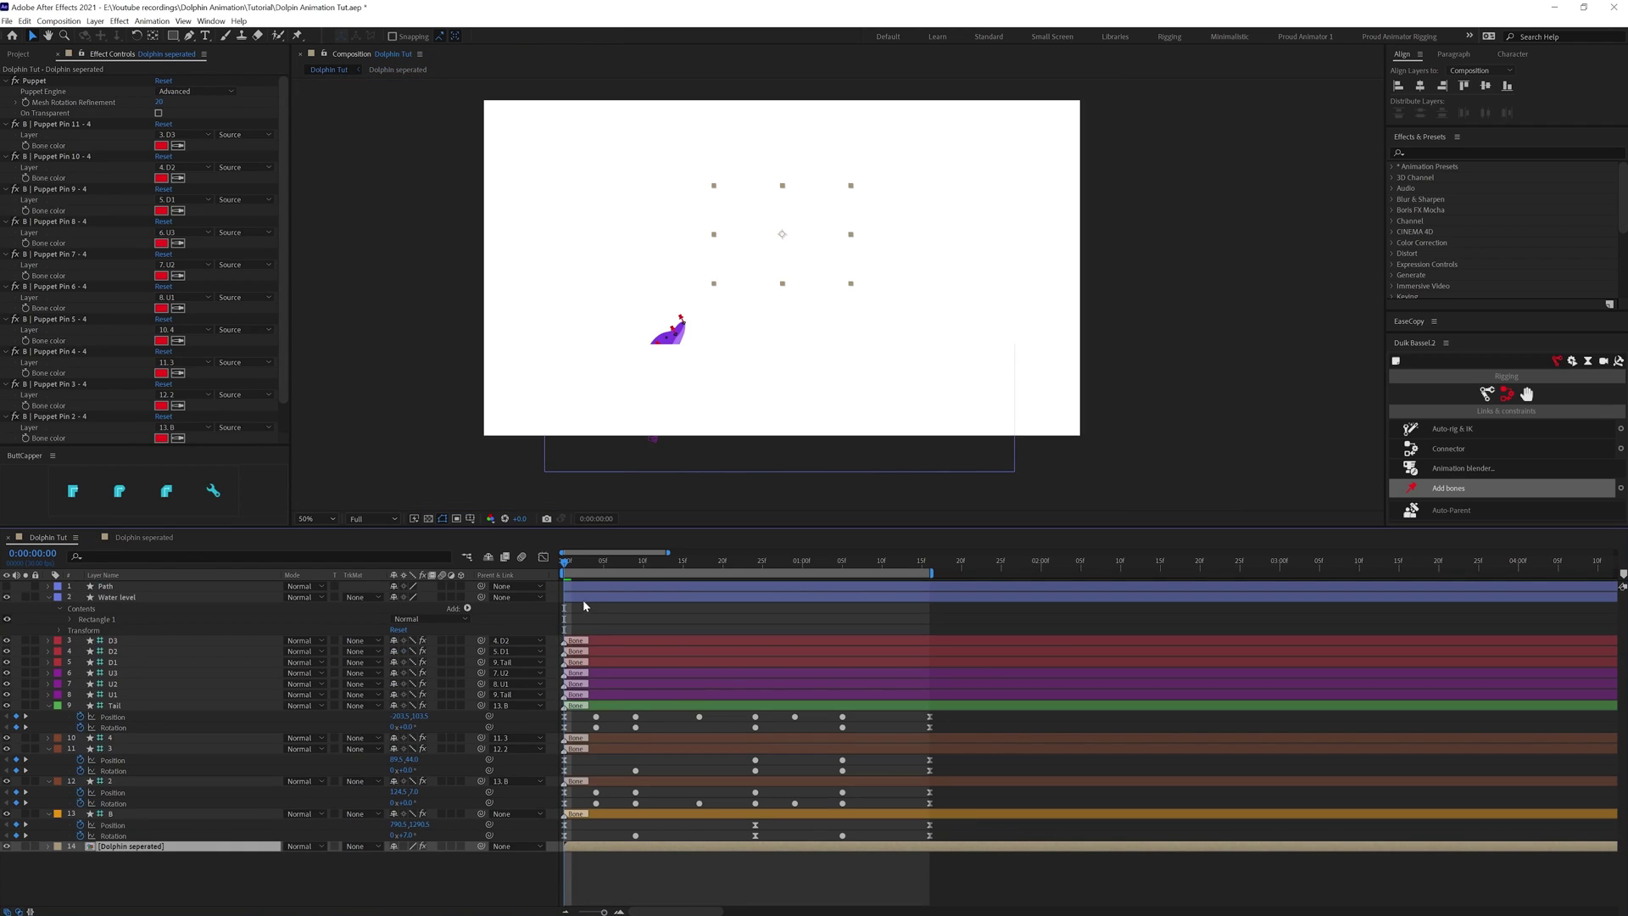
click(143, 538)
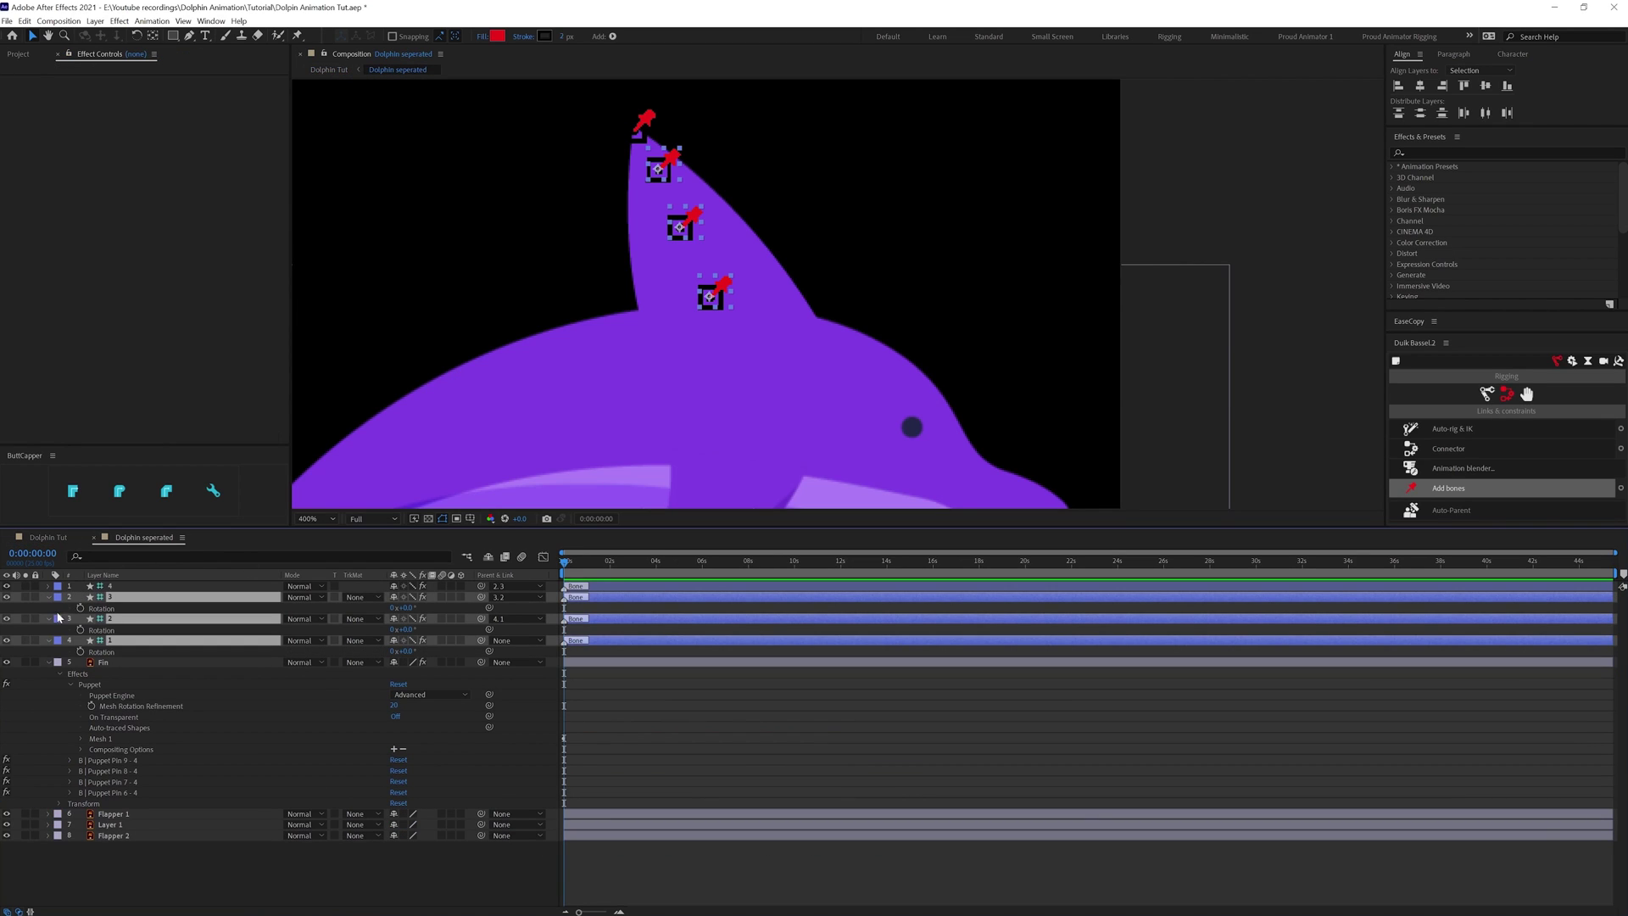
click(45, 541)
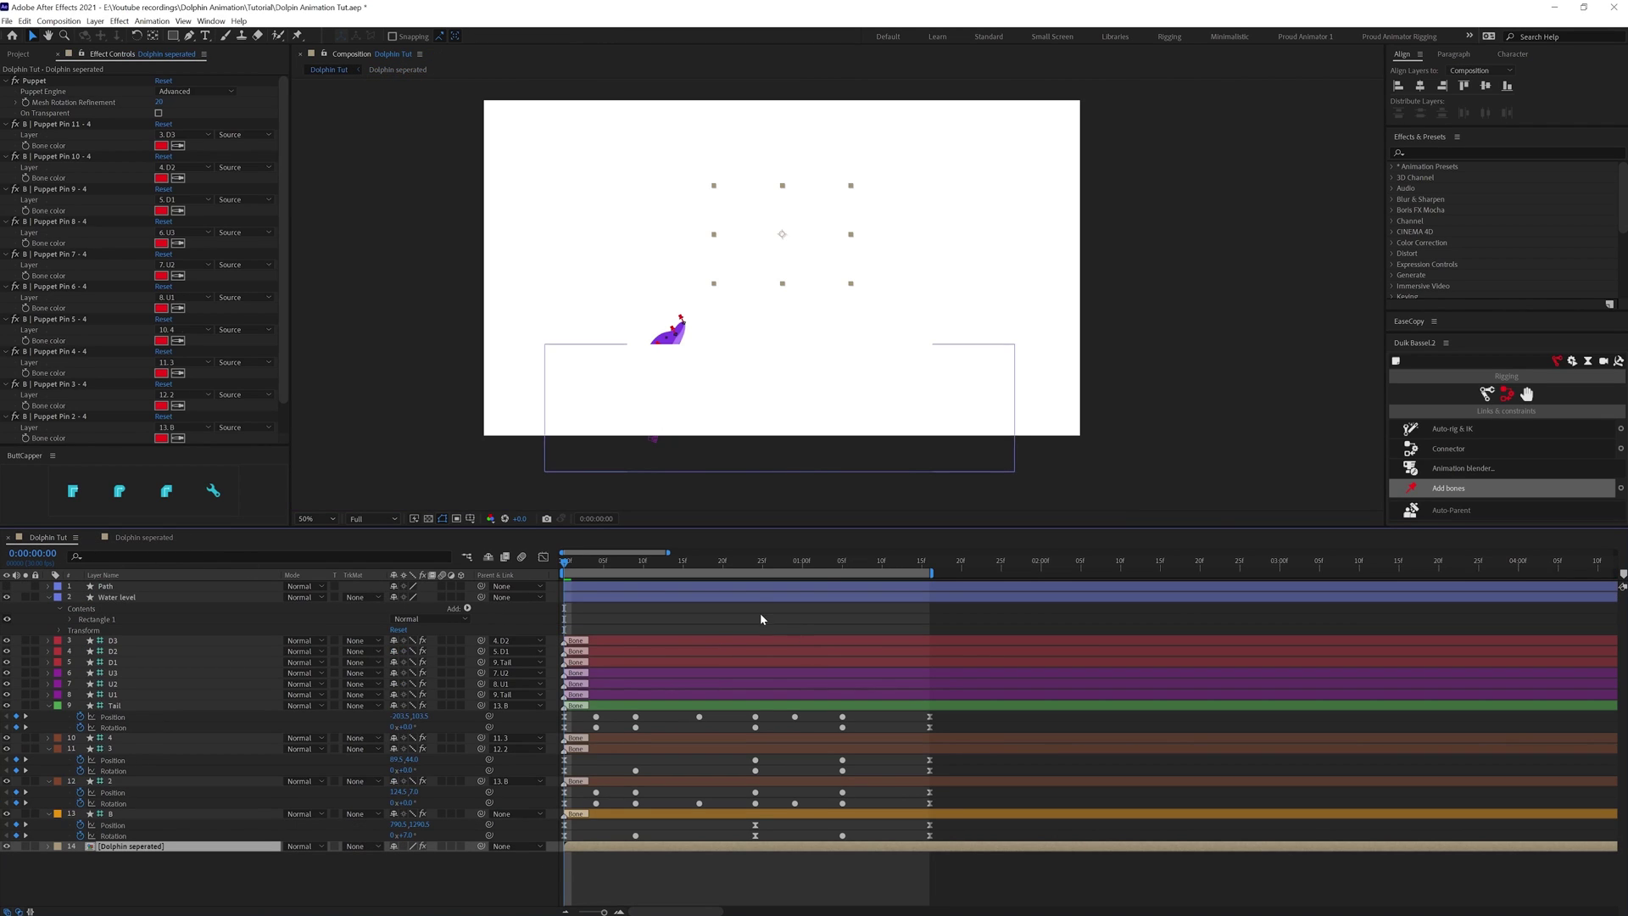
click(754, 565)
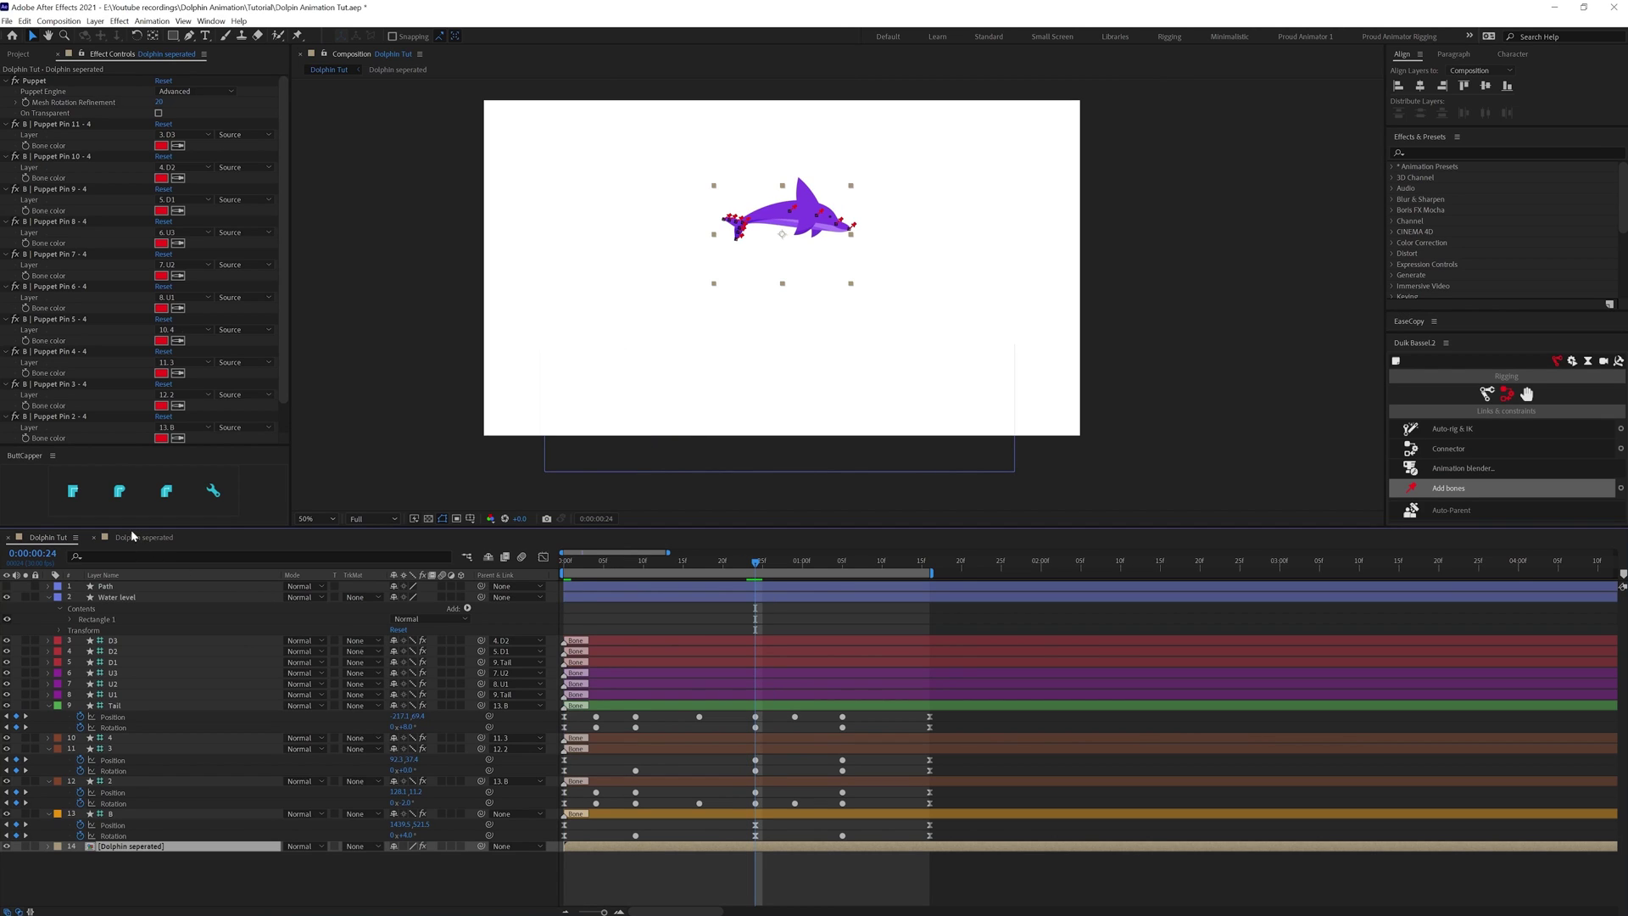
click(135, 538)
click(45, 538)
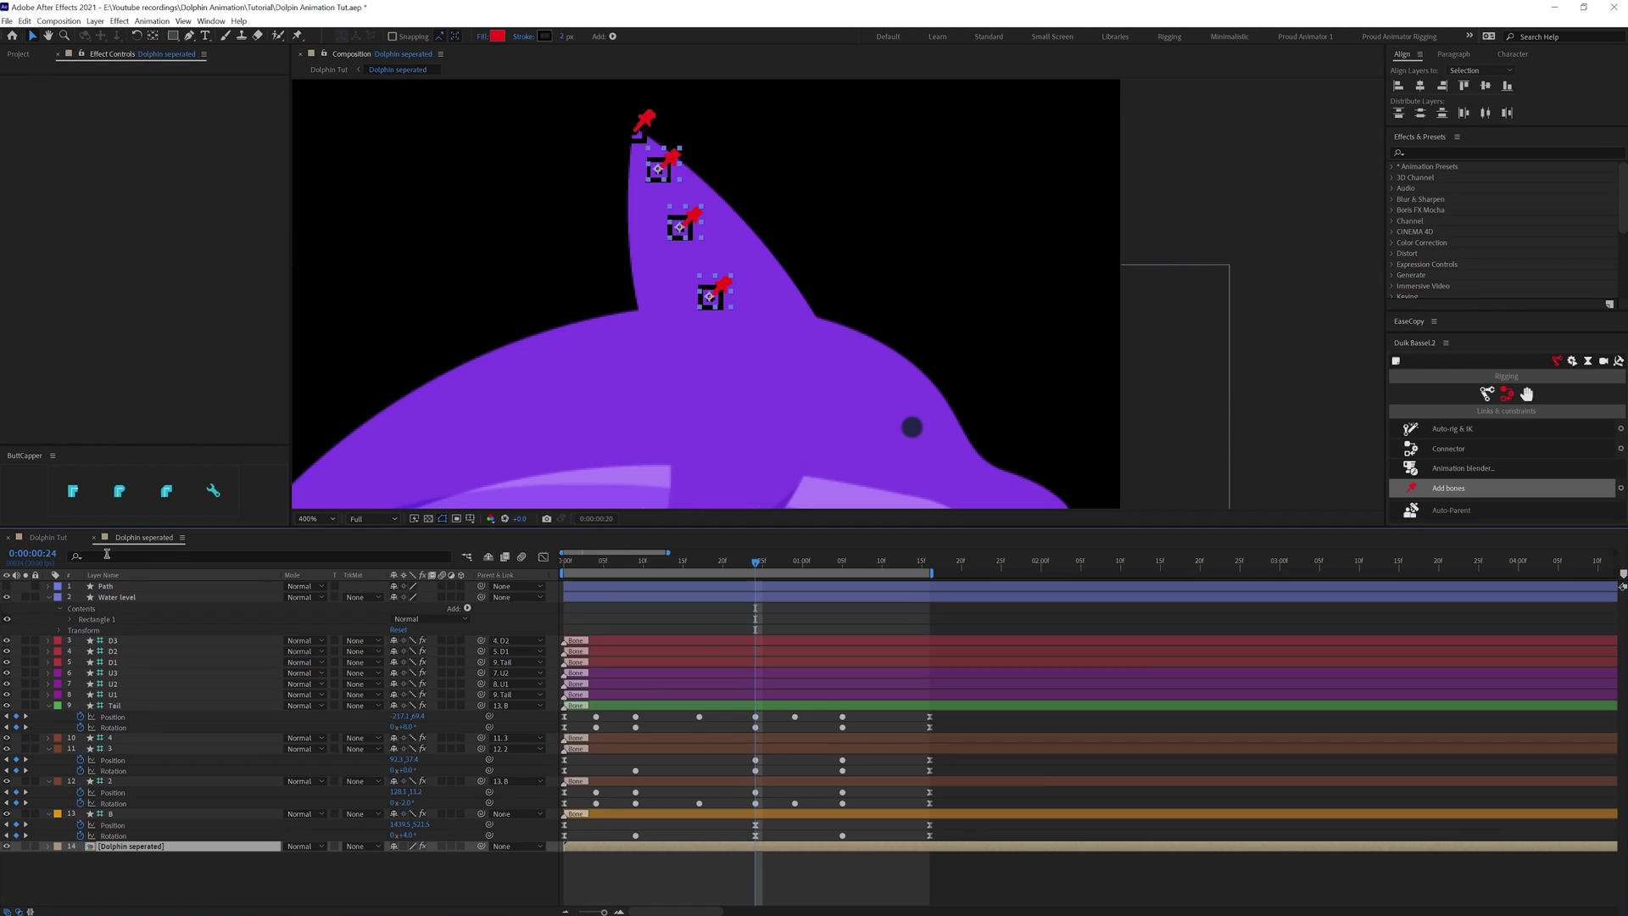
click(932, 567)
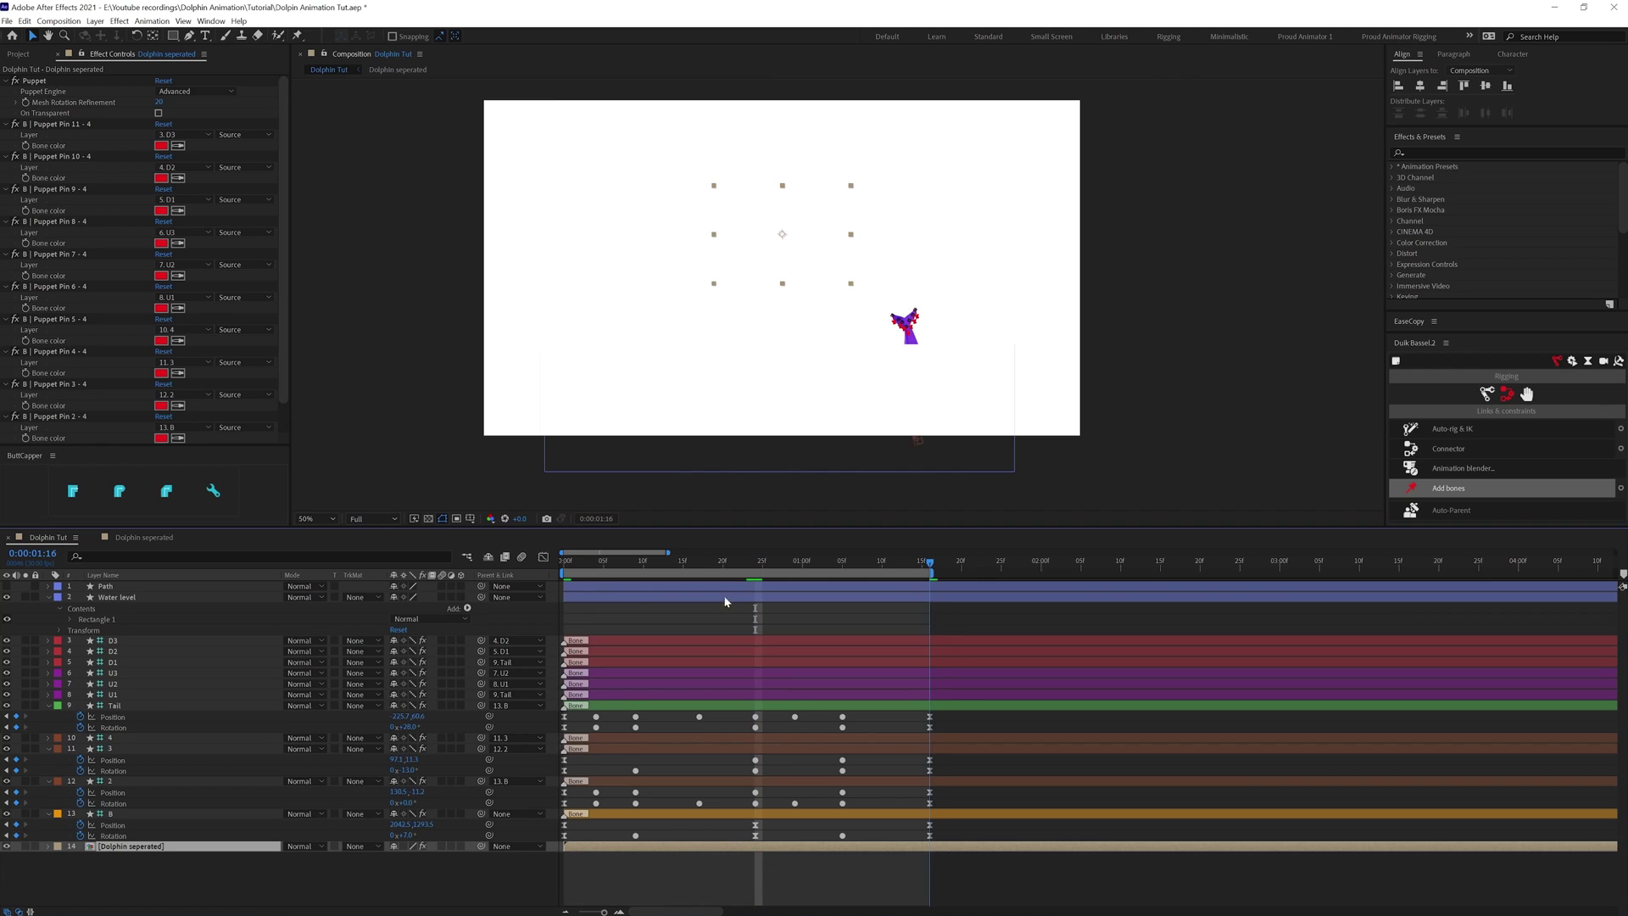
click(140, 538)
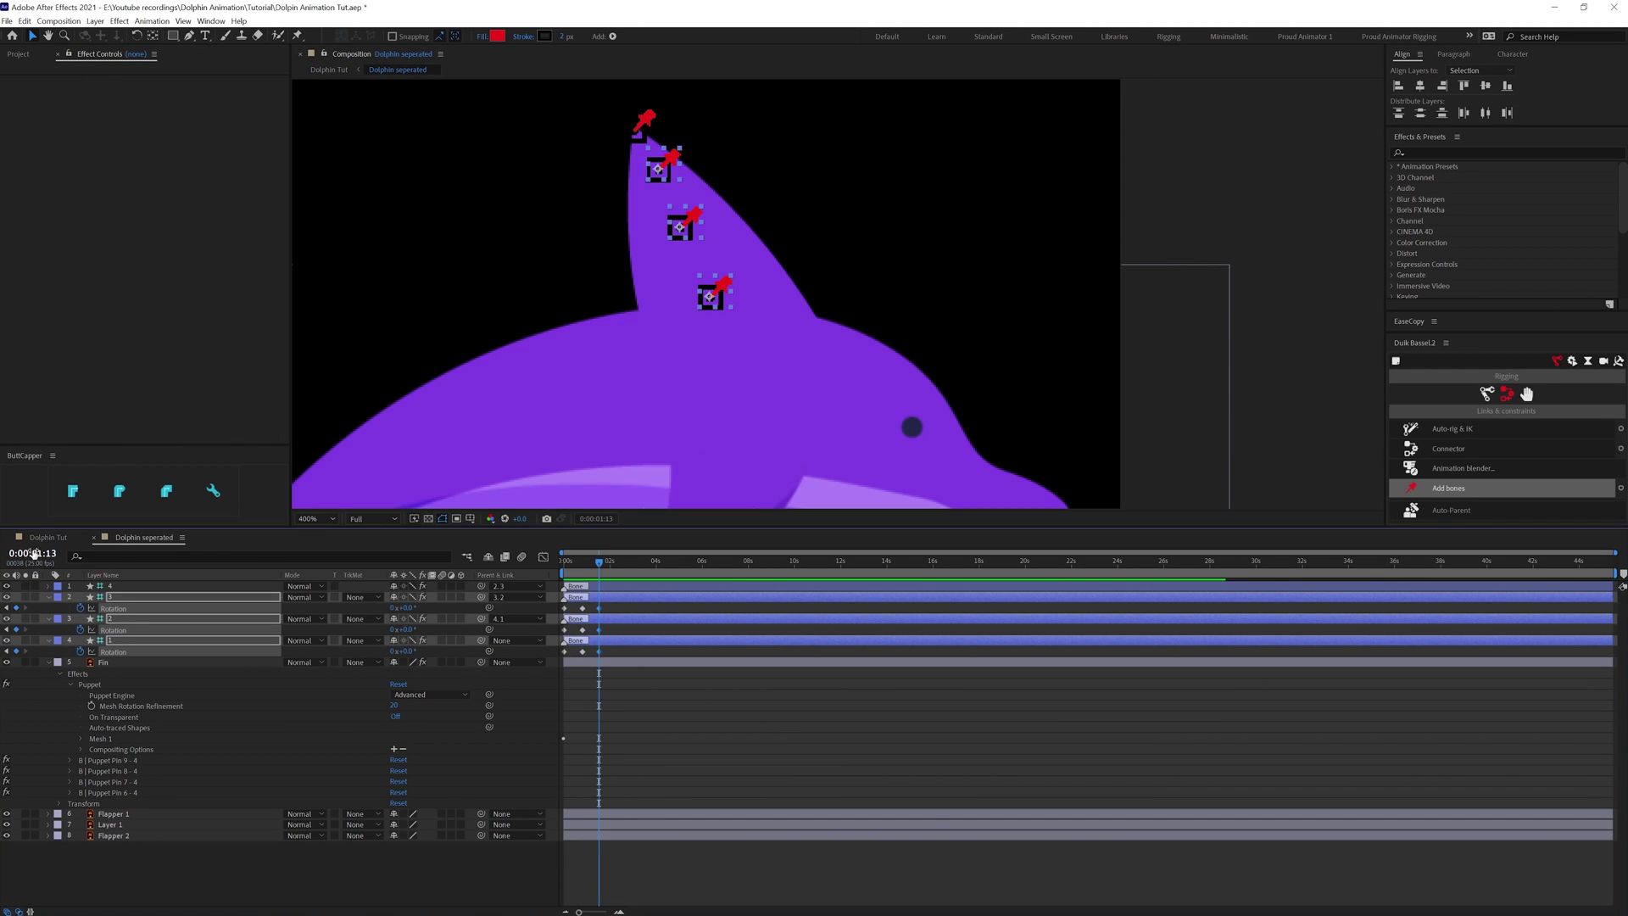
click(44, 538)
- Bend the fin backward at the first frame by rotating bones 1, 2 and 3, and copy these rotation keyframes to 0:00:01:13
drag(555, 571, 553, 664)
click(149, 539)
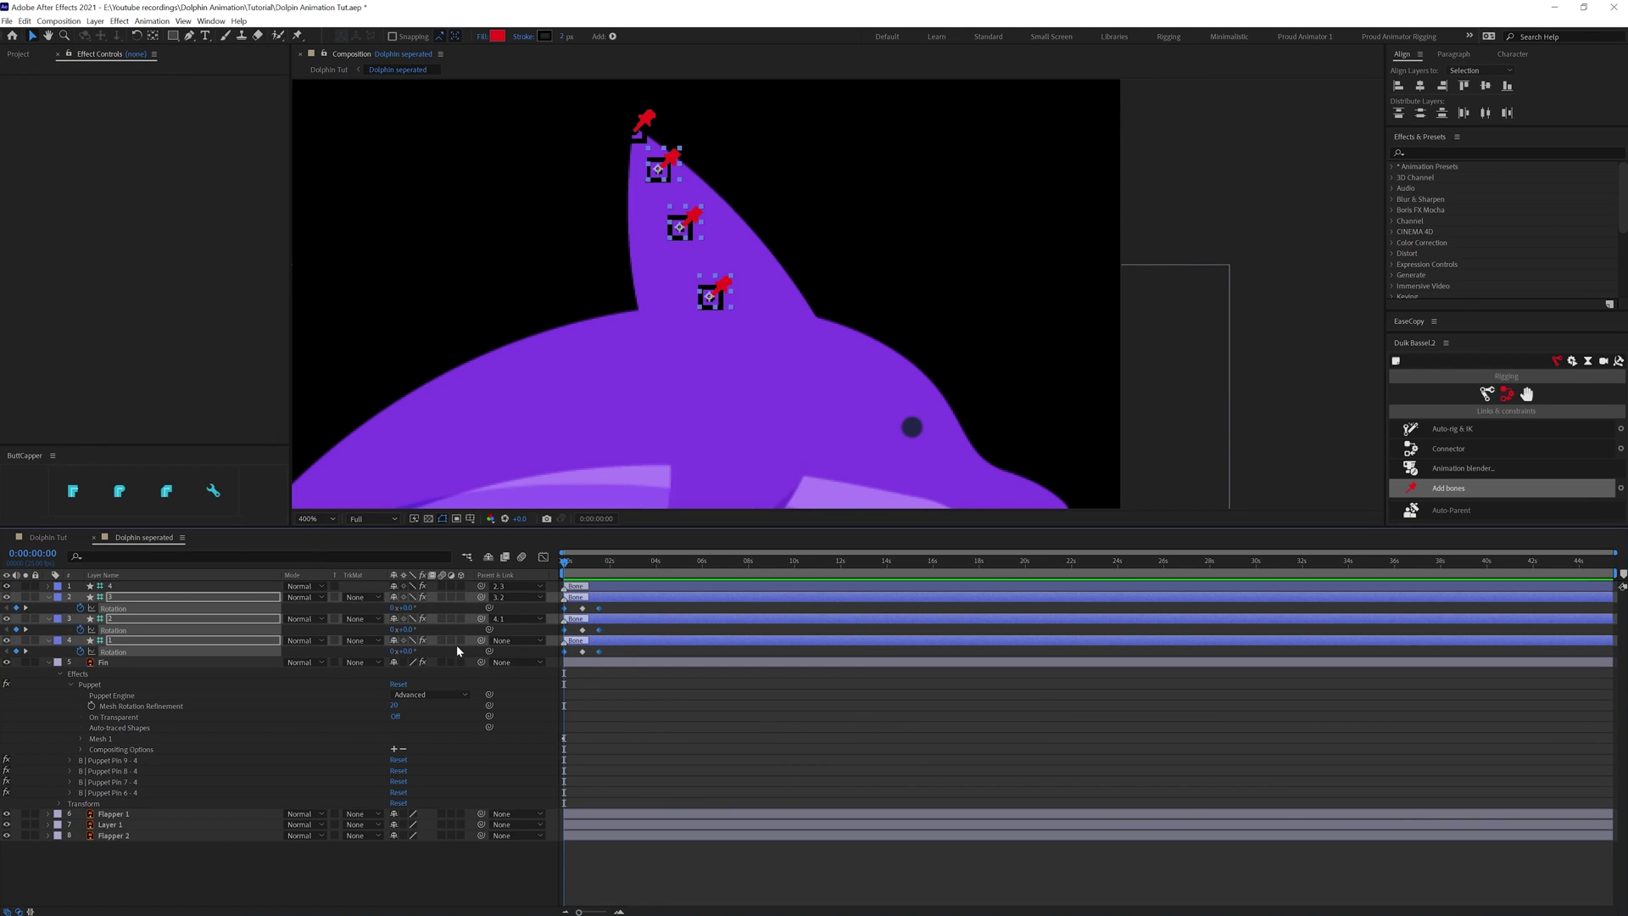
mouse_move(412, 653)
mouse_down()
mouse_move(391, 649)
mouse_move(411, 651)
mouse_move(401, 630)
mouse_up()
click(684, 762)
key(k)
key(k)
key(ctrl+Up)
drag(573, 625, 553, 660)
key(ctrl+c)
key(ctrl+v)
key(ctrl+c)
key(ctrl+v)
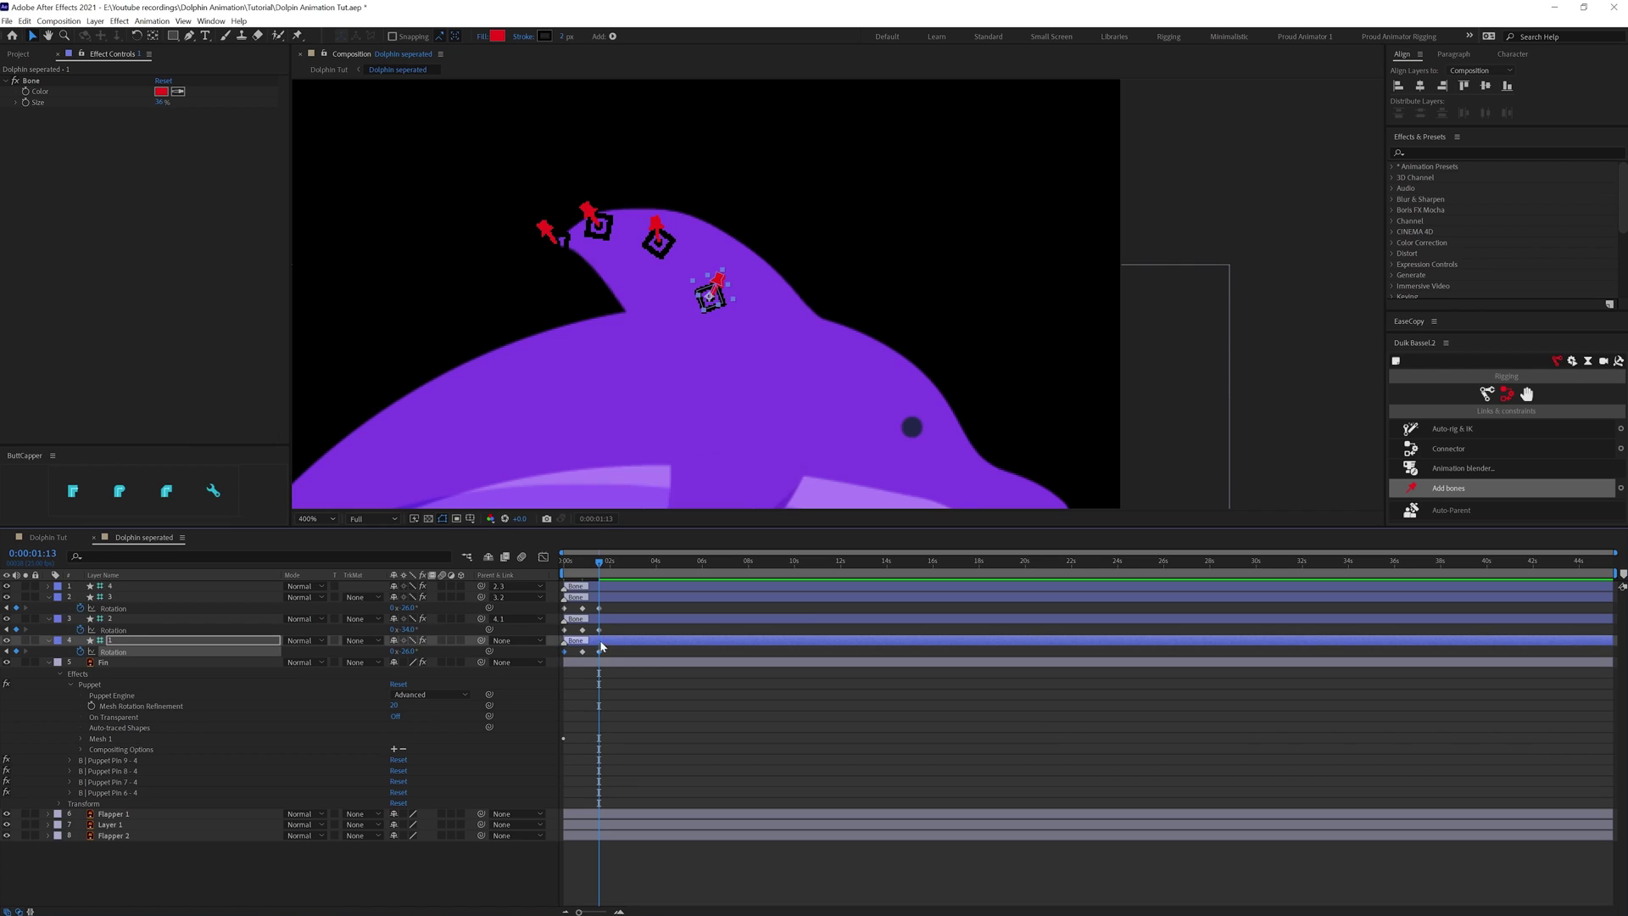
- Apply Easy Ease to all rotation keyframes of fin bones 1, 2 and 3
key(equal)
key(equal)
key(equal)
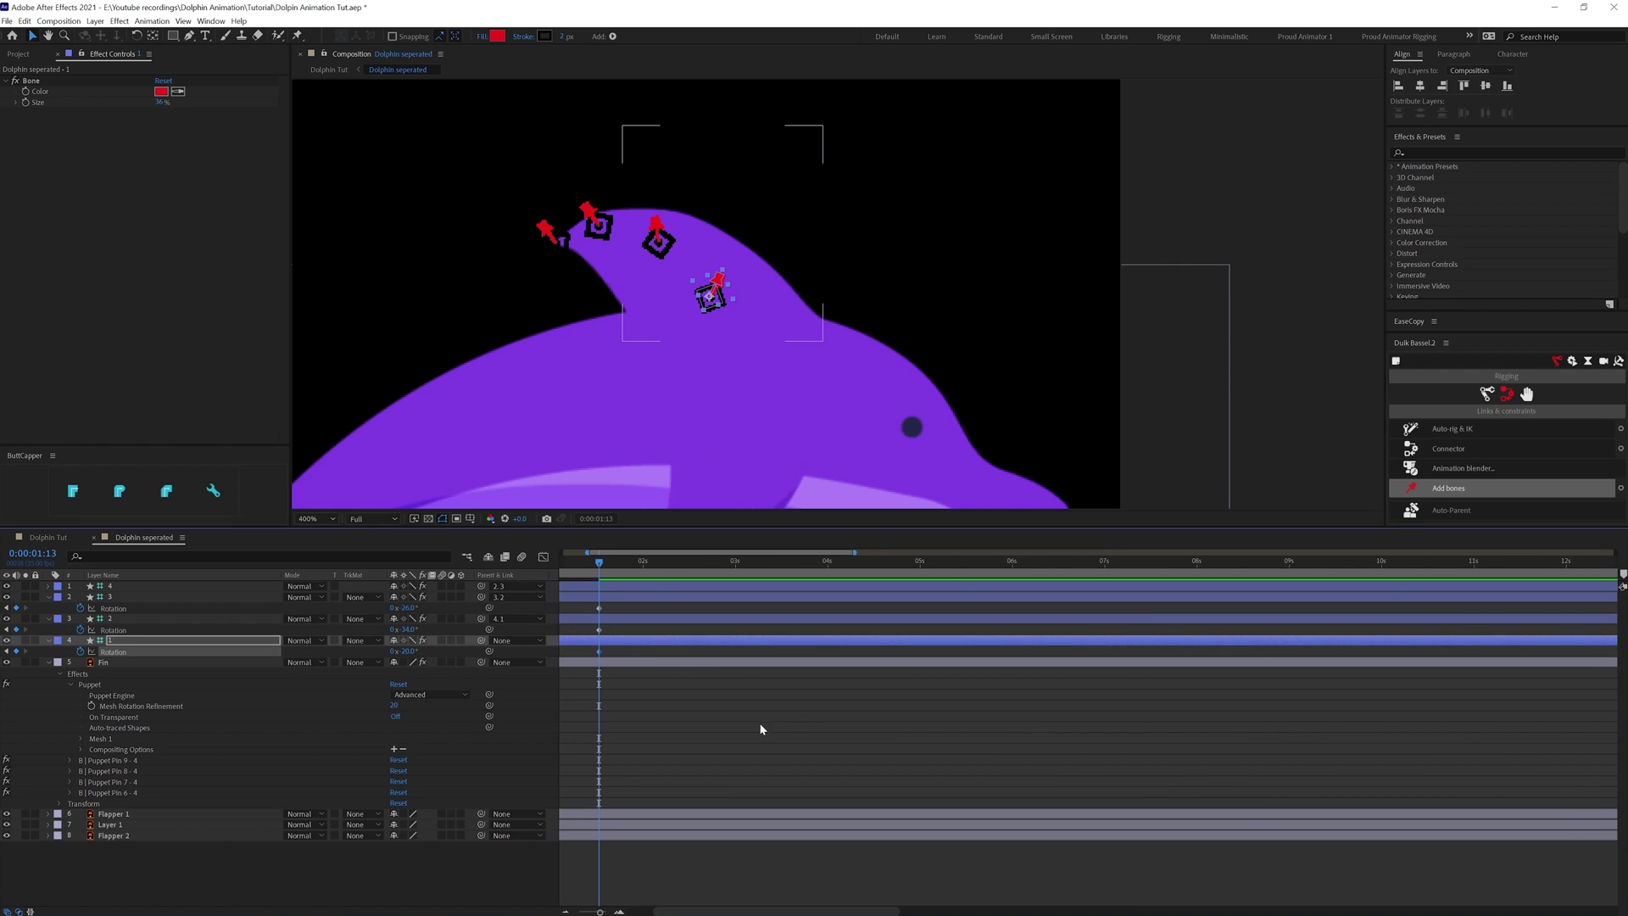
drag(702, 726, 1208, 778)
drag(870, 605, 521, 666)
key(F9)
scroll(680, 358, down, 1)
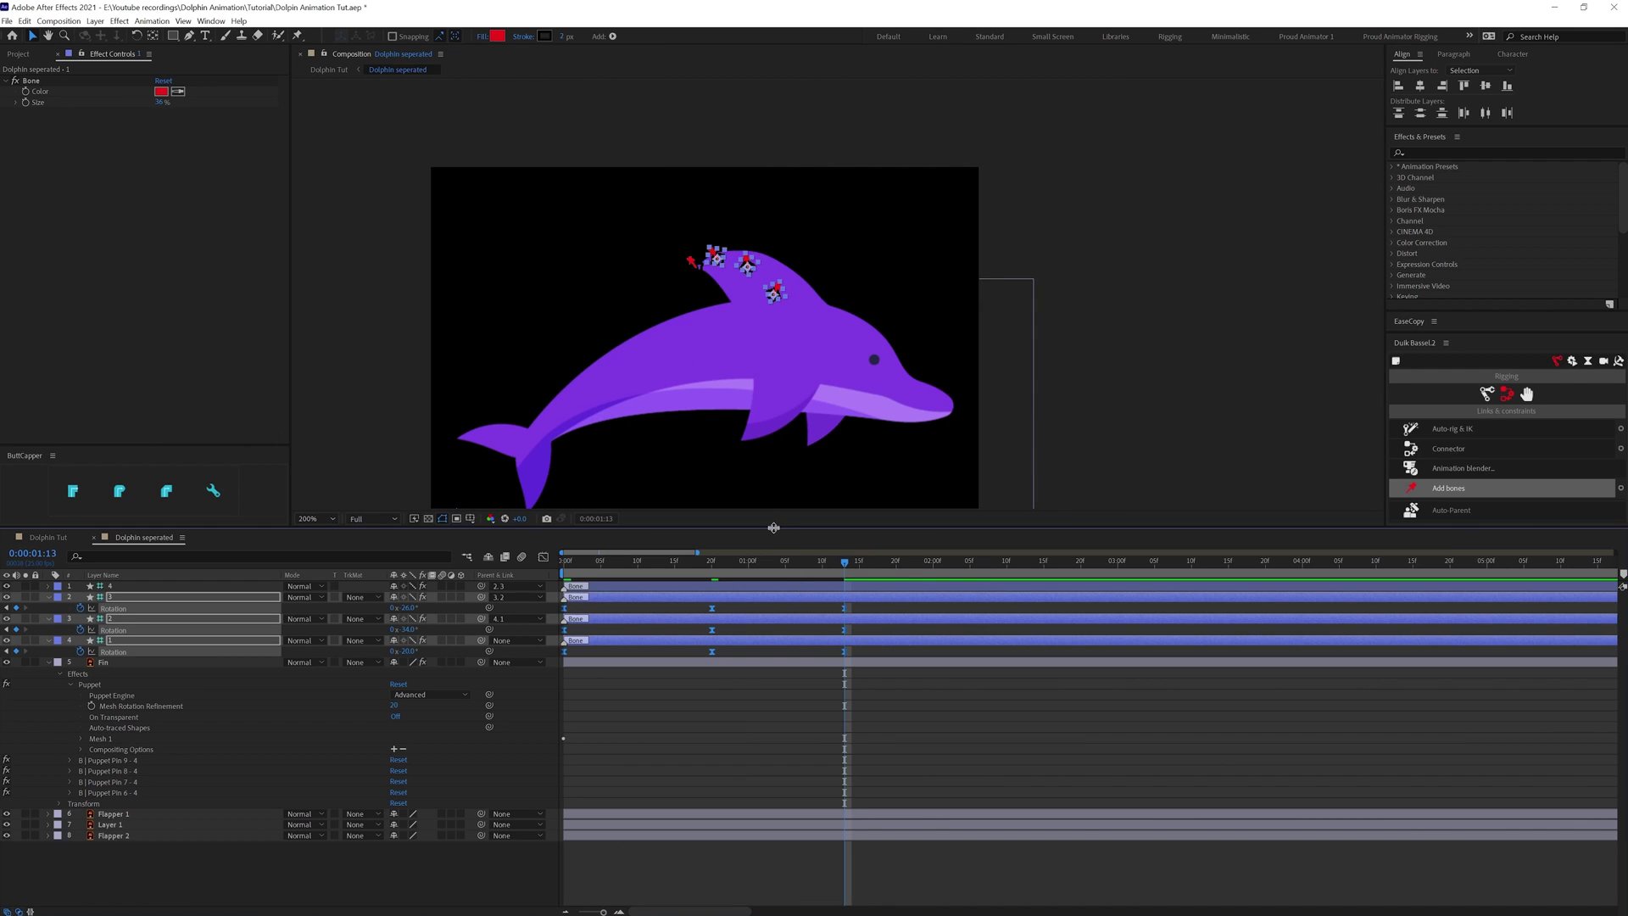
- Convert the middle rotation keyframes of the three fin bones to auto Bezier and preview the jump in Dolphin Tut
drag(732, 606, 697, 664)
click(714, 568)
mouse_move(713, 568)
mouse_down()
mouse_move(683, 572)
mouse_move(705, 569)
mouse_up()
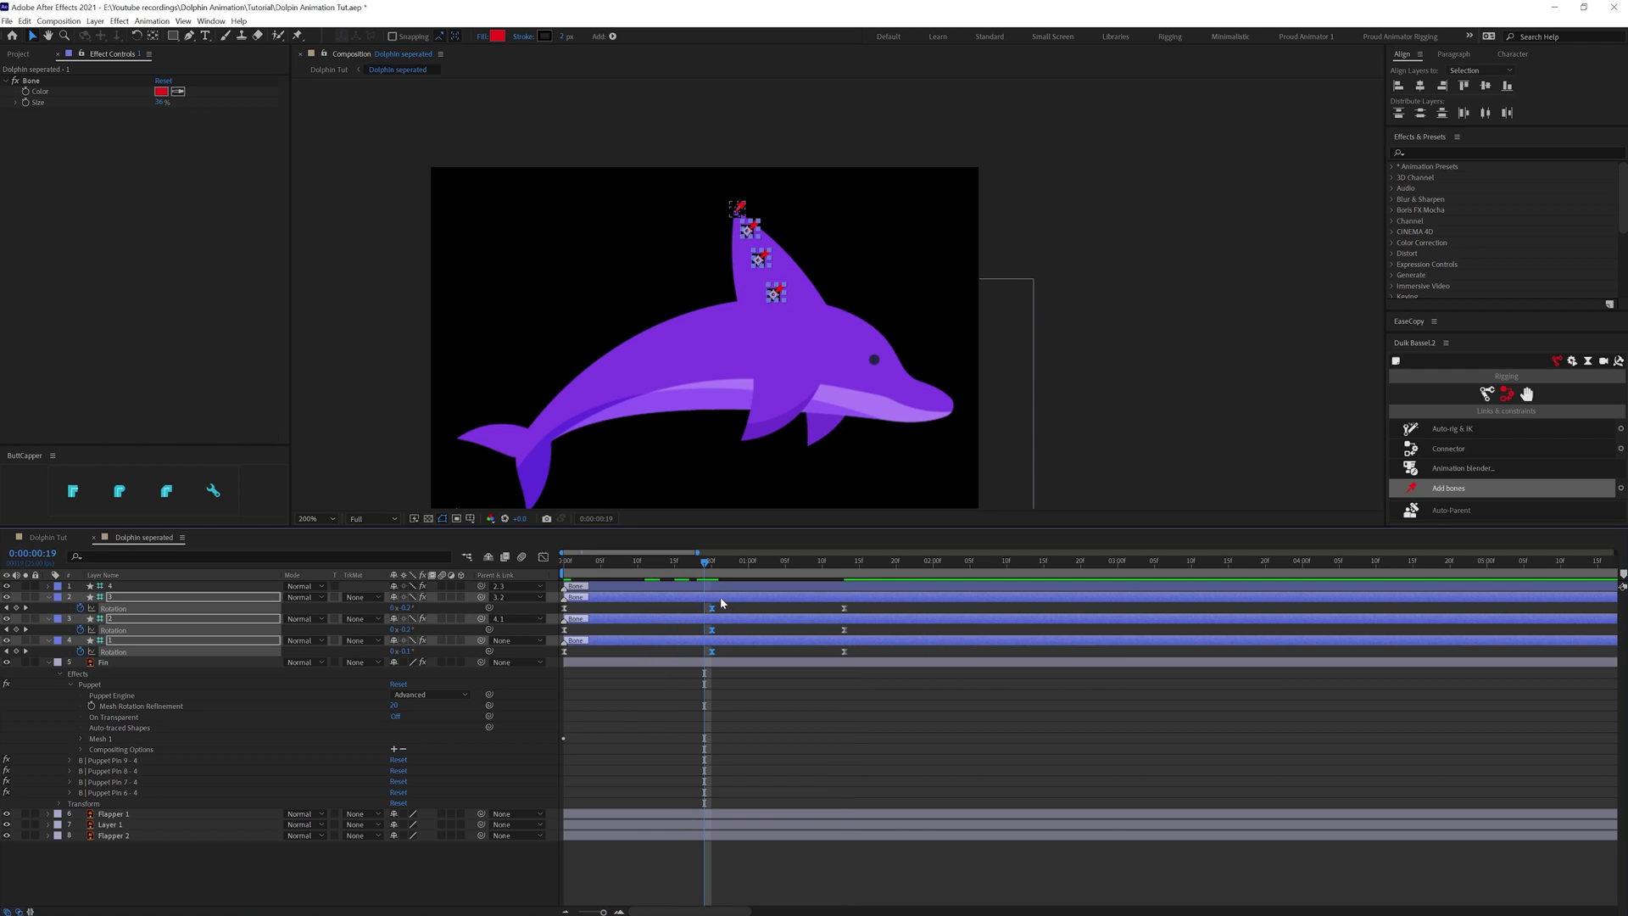
ctrl+click(712, 651)
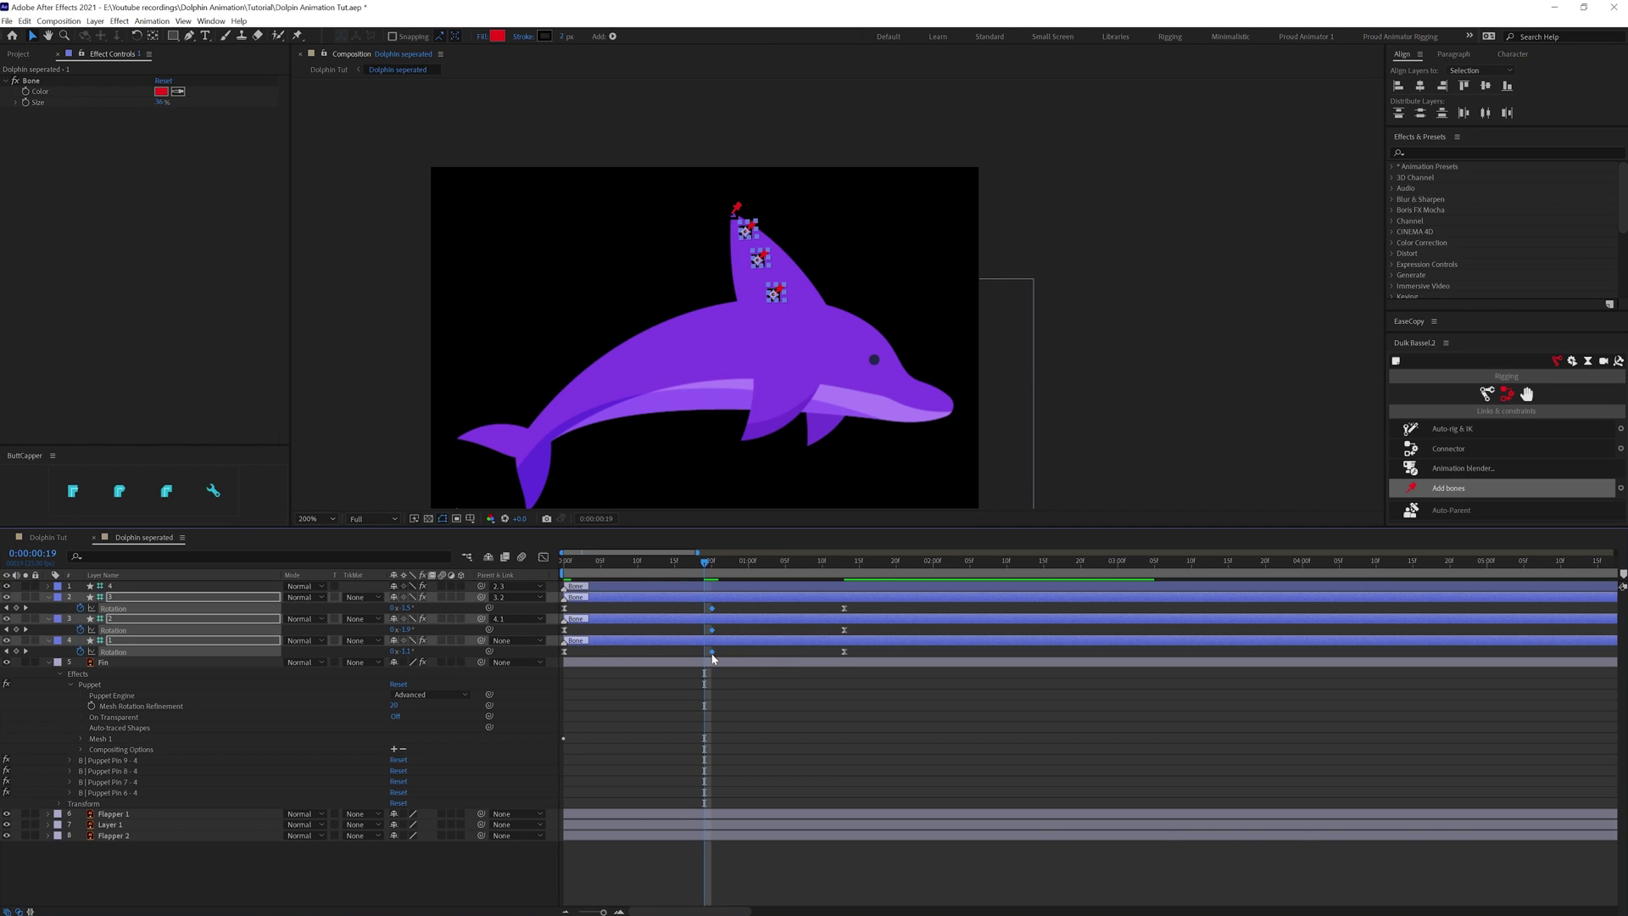
click(746, 689)
click(571, 573)
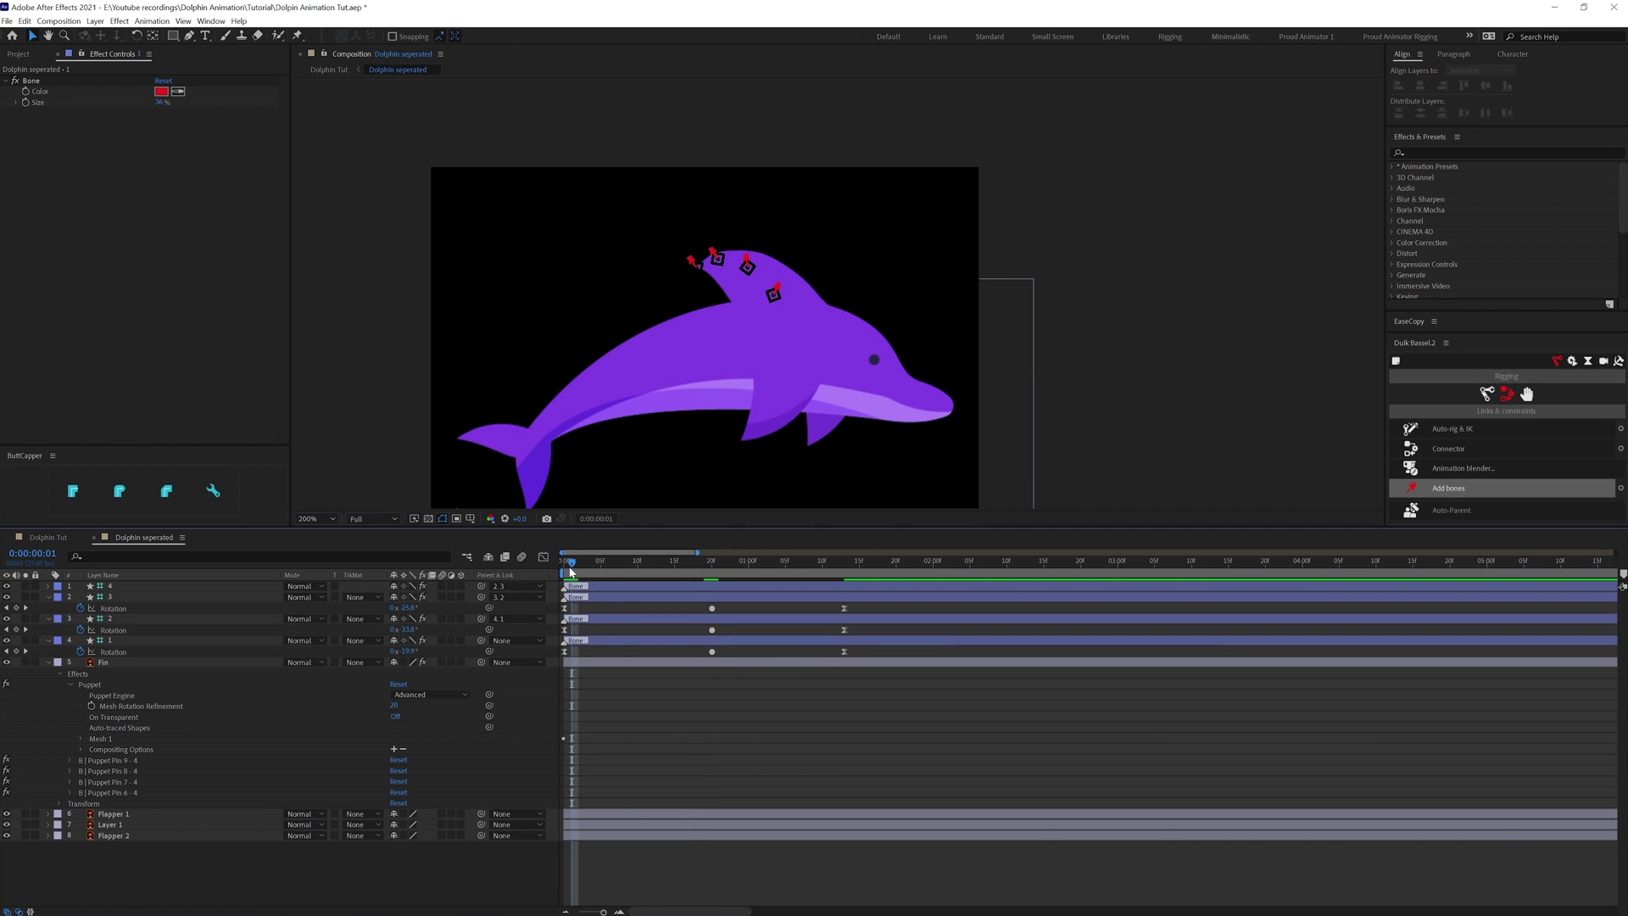
click(66, 544)
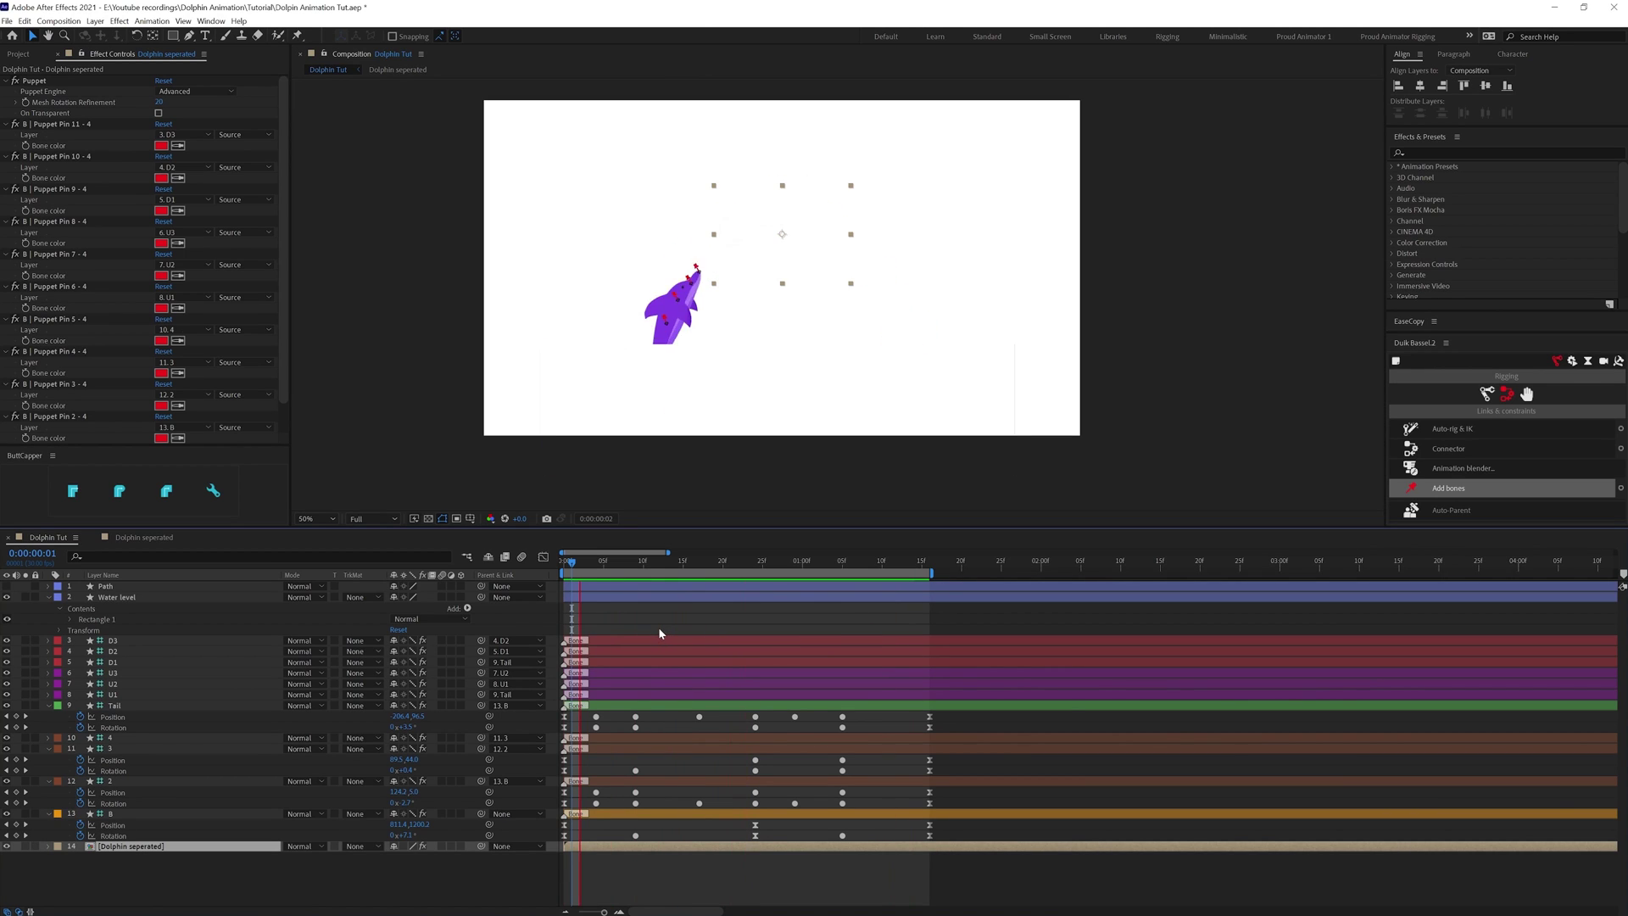
- Stagger the fin bones' rotation keyframes so bones 2 and 3 start later than bone 1, and preview the jump in Dolphin Tut
click(144, 538)
drag(873, 609, 555, 628)
key(equal)
key(equal)
key(alt+Right)
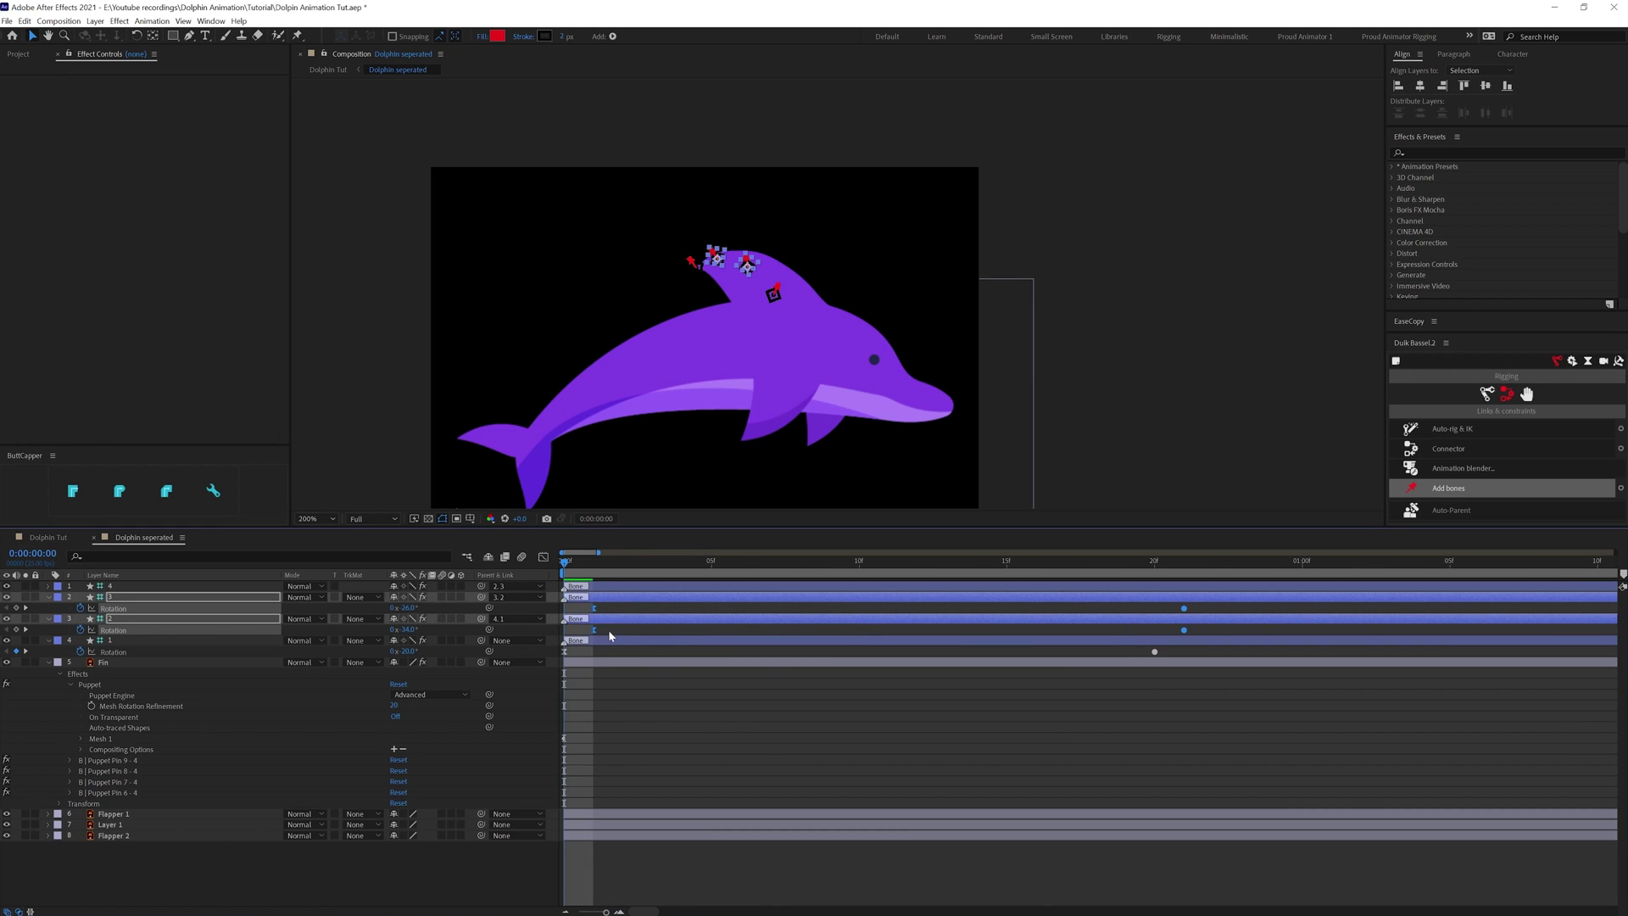
drag(594, 630, 624, 617)
shift+click(176, 632)
shift+click(249, 652)
drag(563, 652, 597, 655)
click(600, 677)
click(48, 537)
click(653, 615)
key(space)
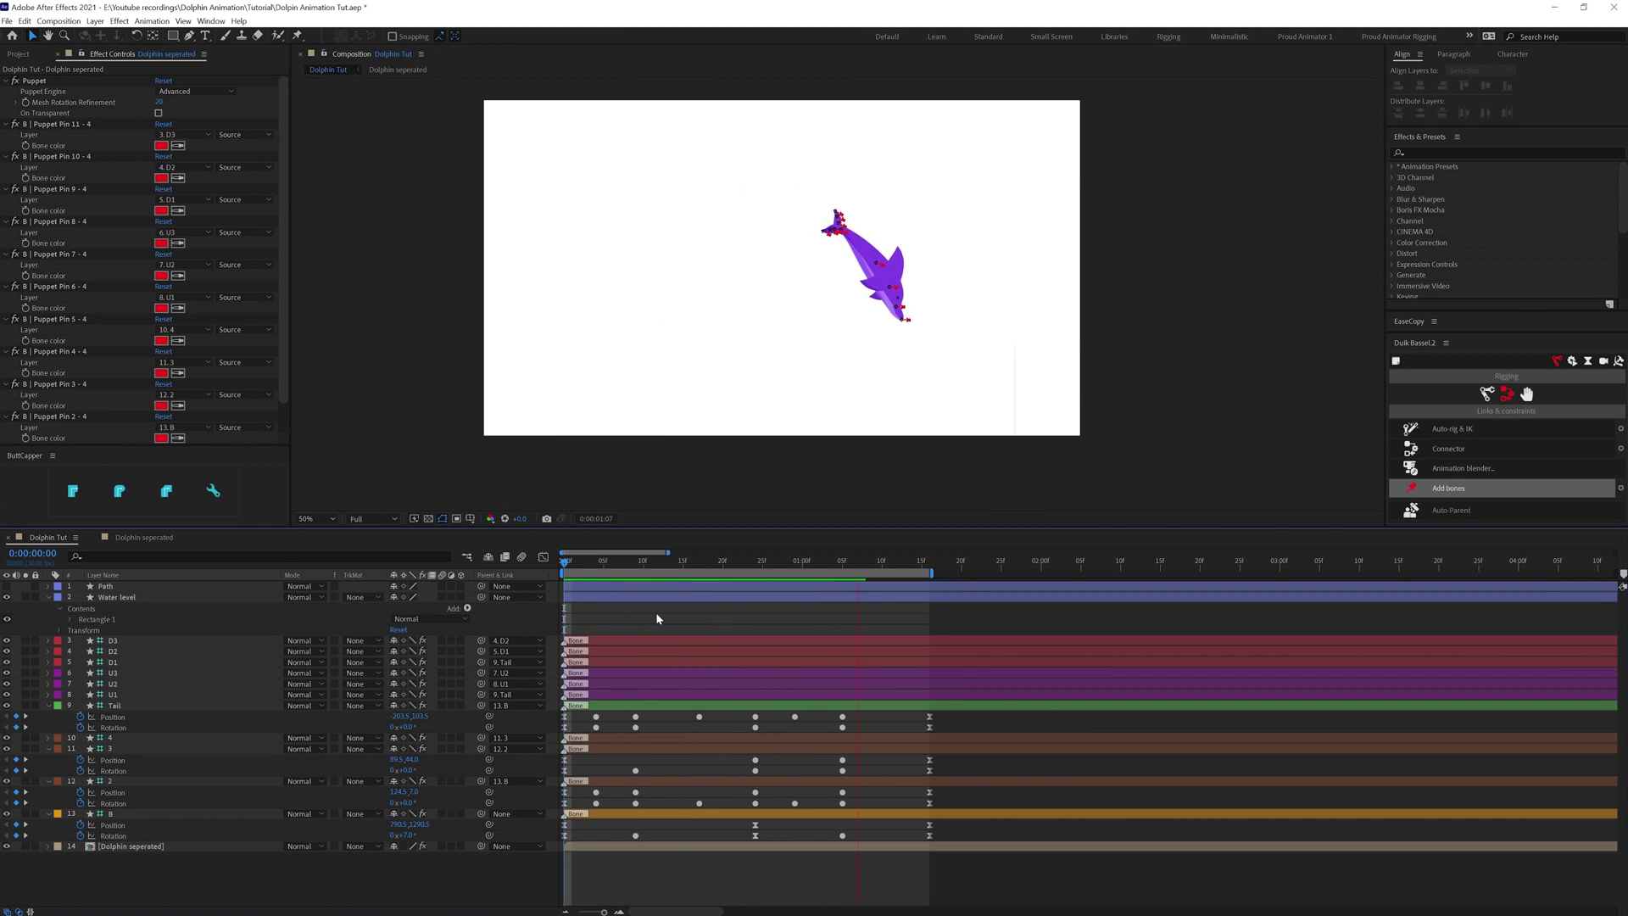
- Start rotation keyframes at the first frame for tail bones D1, D2, U1 and U2
click(561, 563)
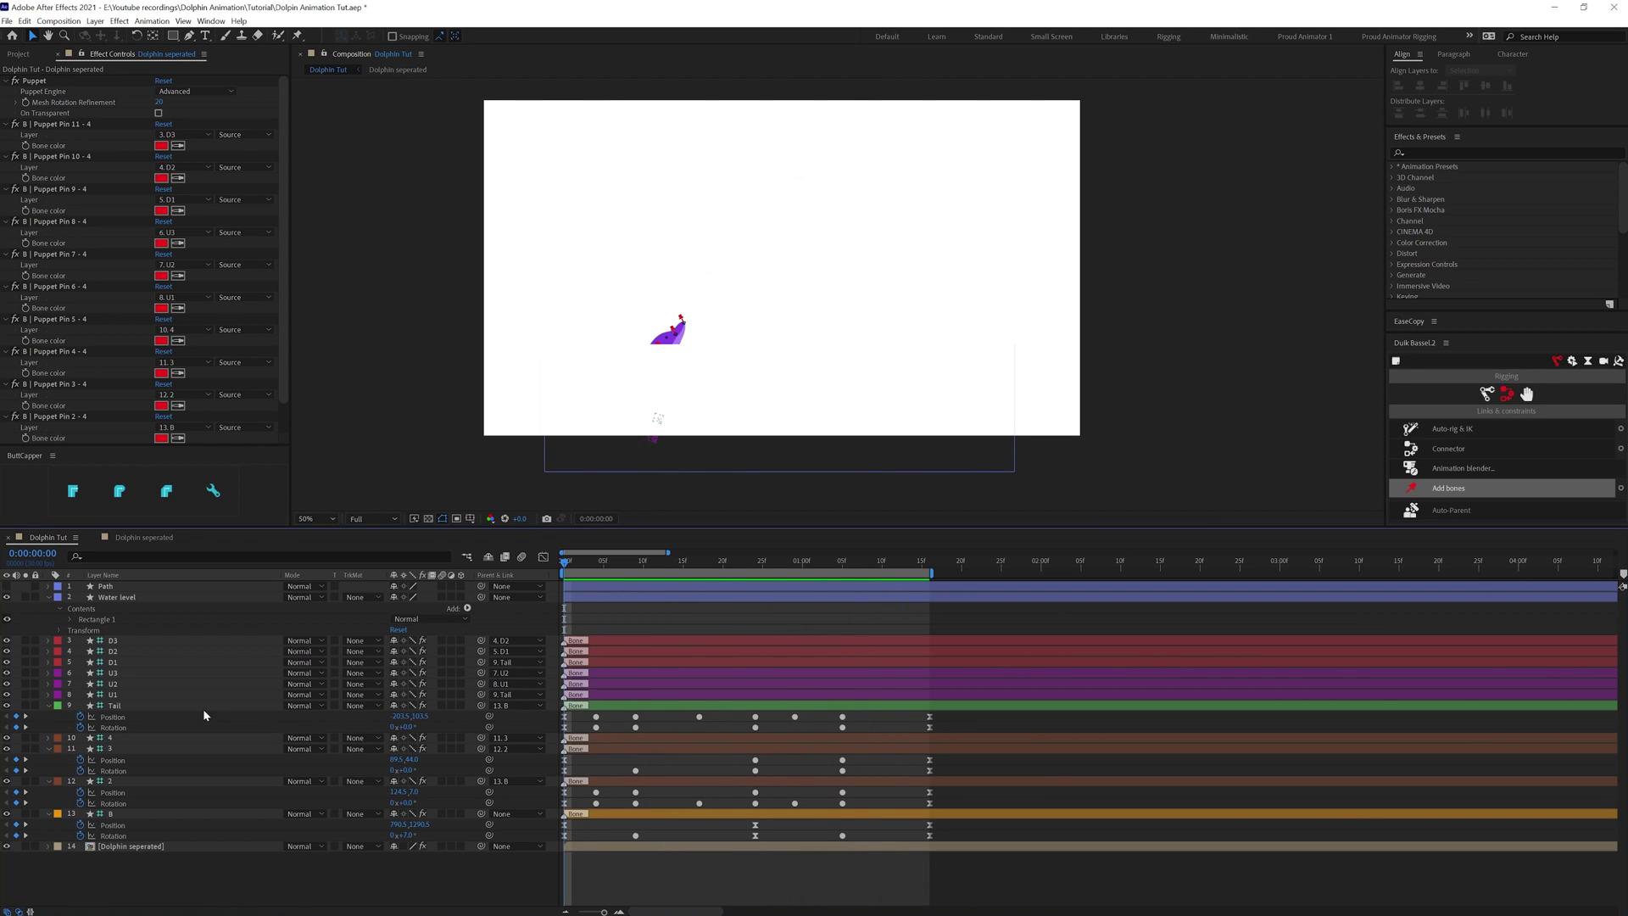
click(129, 696)
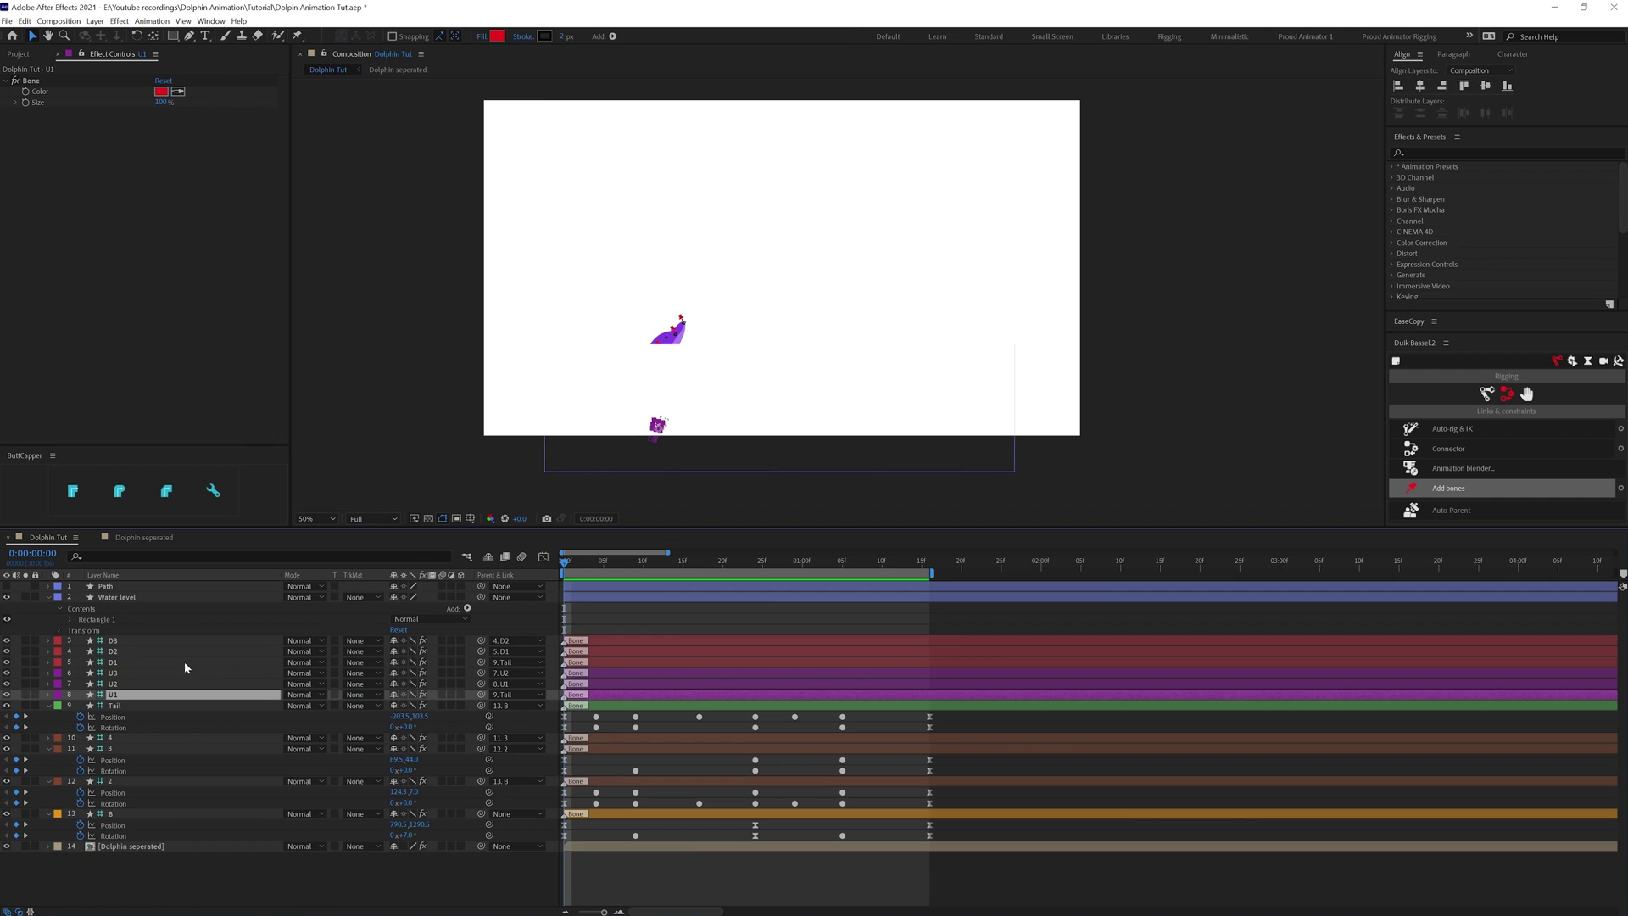
shift+click(129, 645)
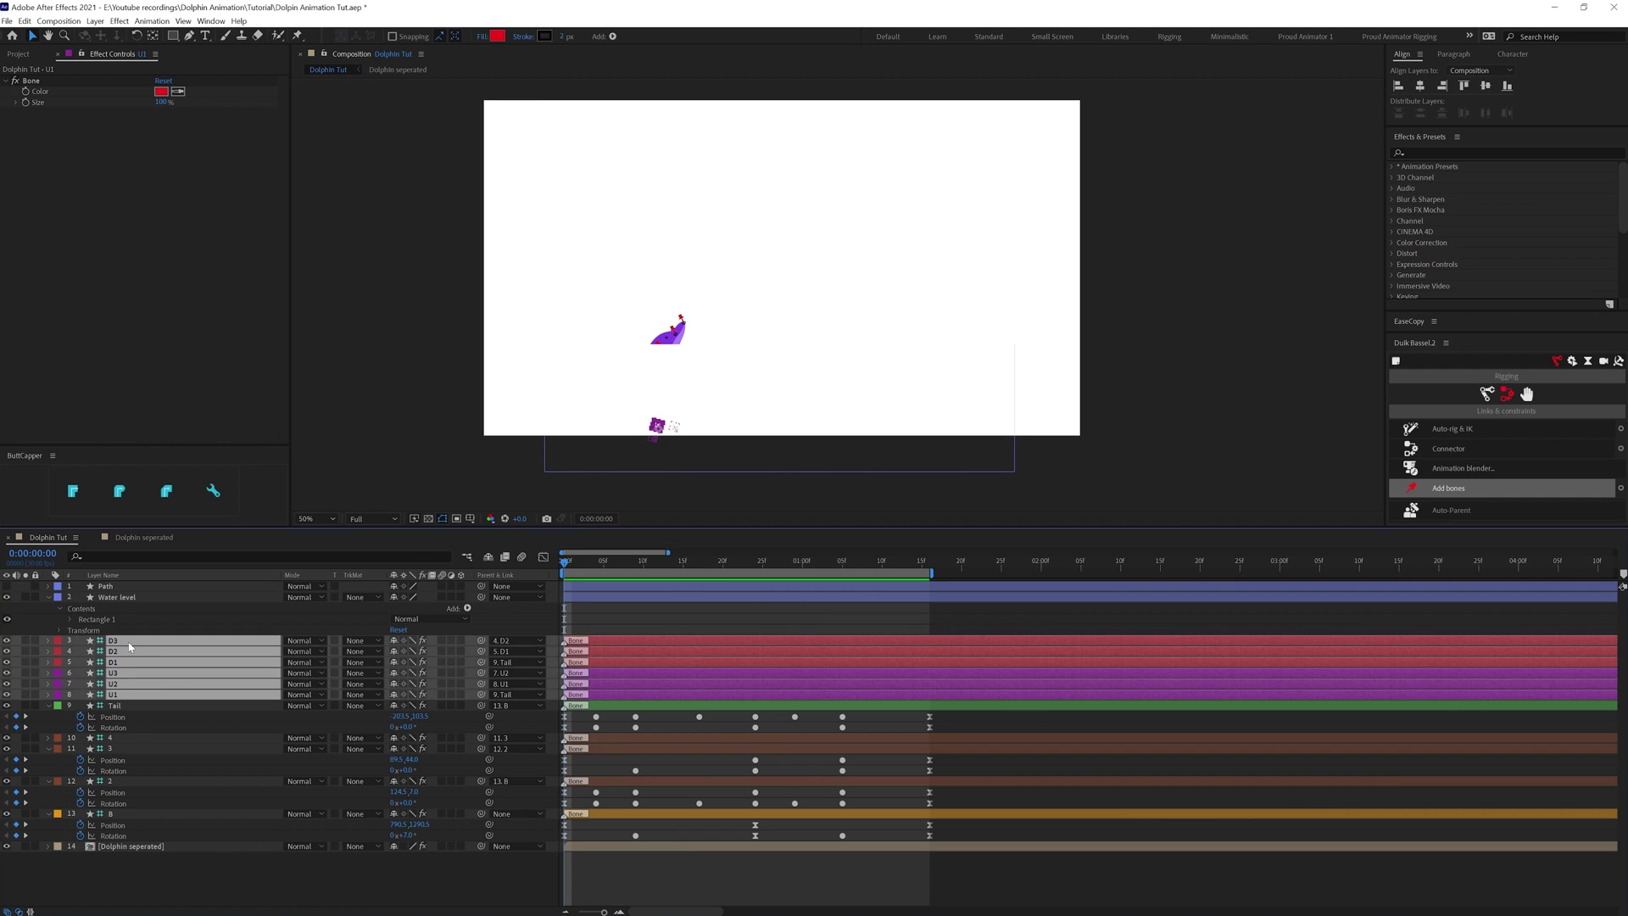
ctrl+click(194, 641)
ctrl+click(195, 673)
scroll(627, 407, up, 1)
drag(627, 407, 696, 234)
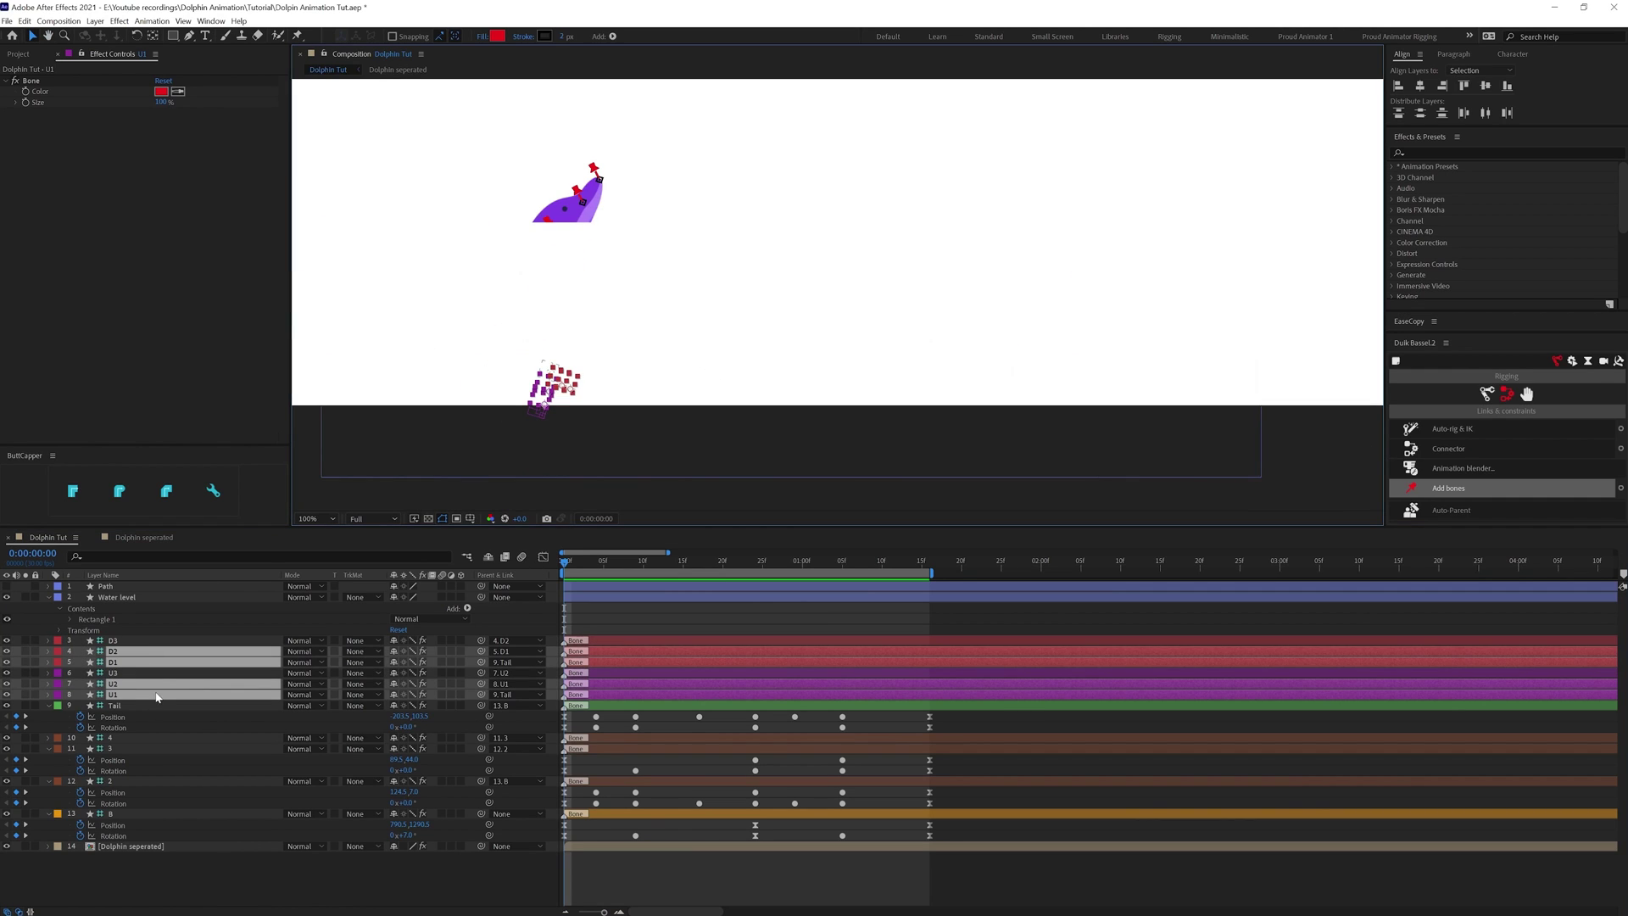
key(r)
click(80, 684)
- Add rotation keyframes for the four selected tail bones at 0:00:00:24 and at the jump's end
key(space)
key(space)
key(comma)
click(16, 662)
key(k)
key(k)
key(k)
key(k)
click(16, 662)
key(j)
key(j)
key(j)
key(j)
- Set the four tail bones' rotation to -15° at 0:00:00:24, ease their outer keyframes and make the middle ones auto Bezier
scroll(707, 91, up, 1)
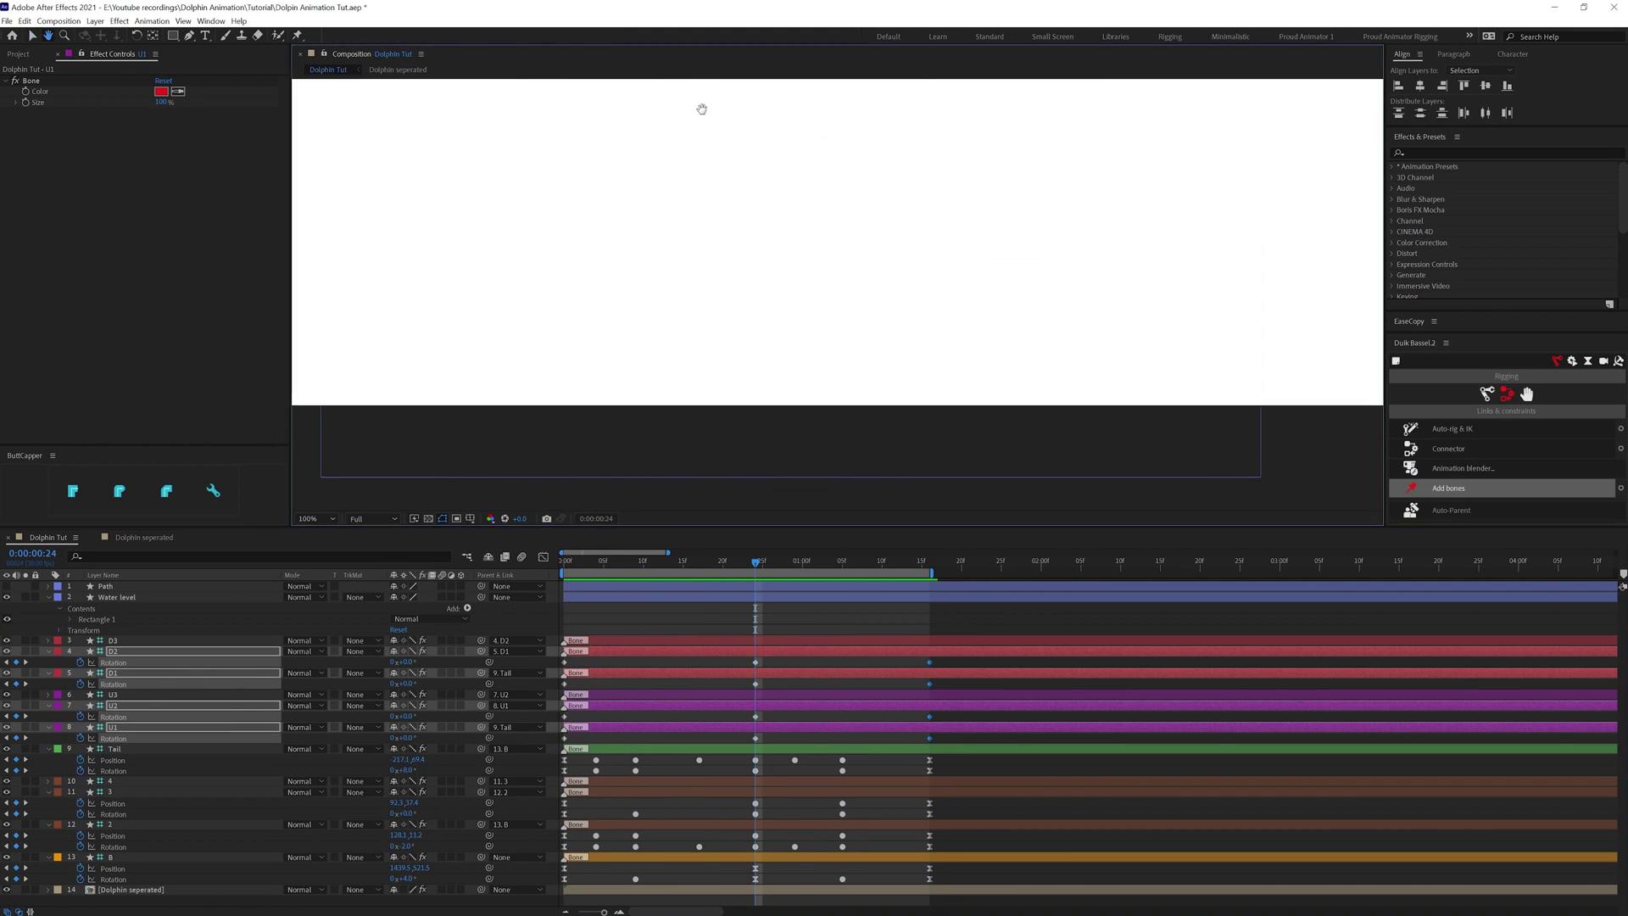
drag(409, 684, 401, 684)
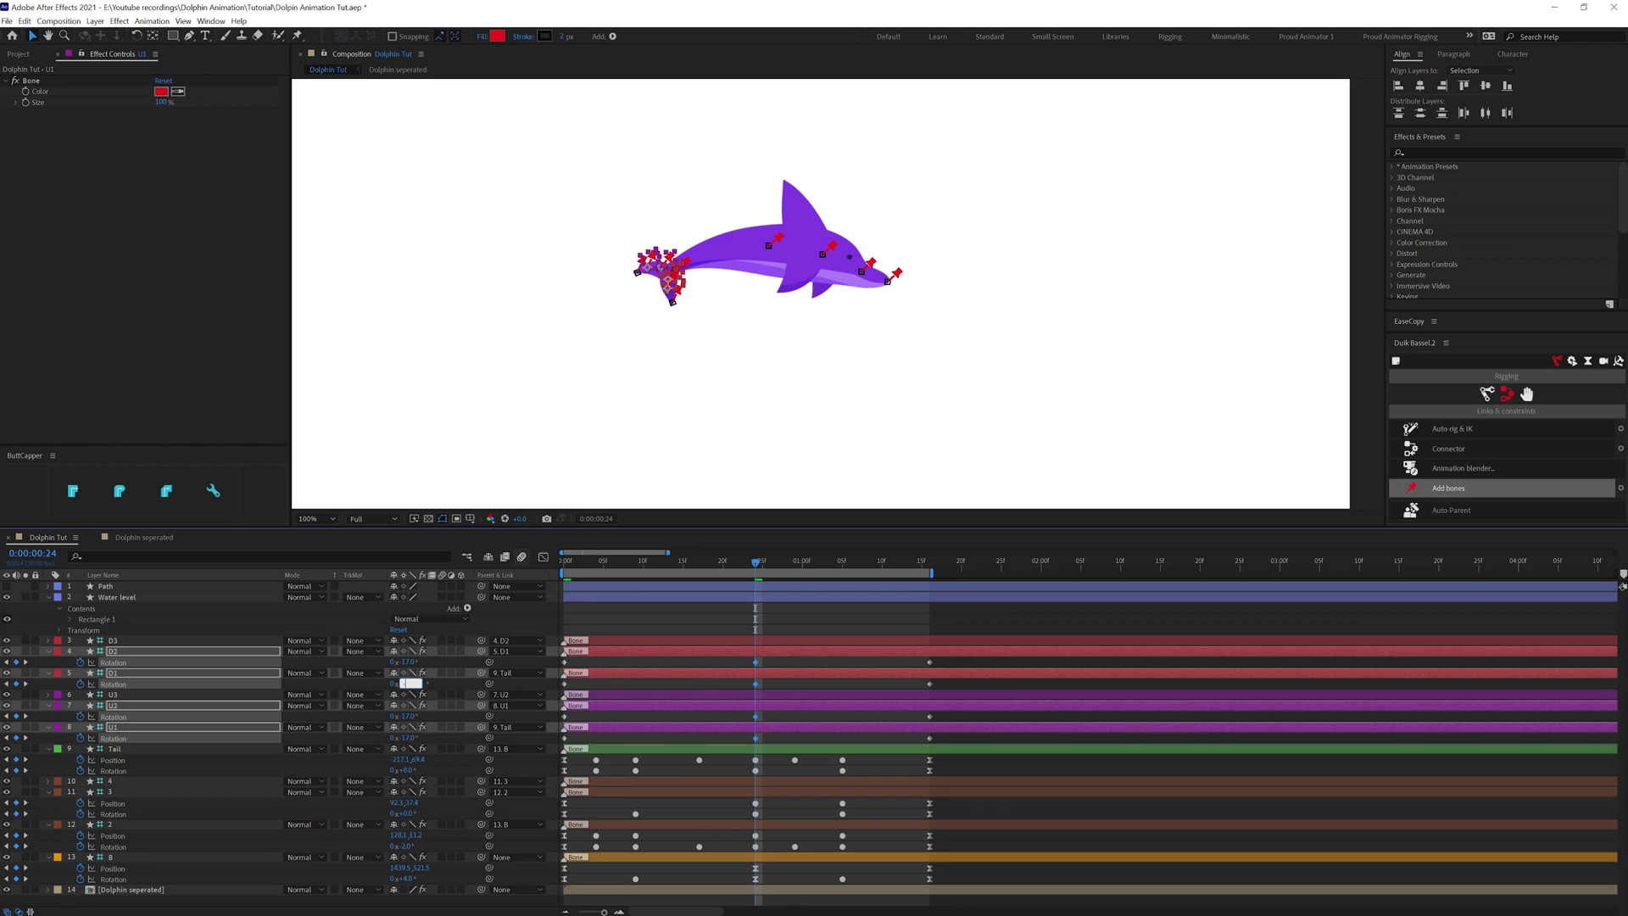
drag(952, 656, 552, 746)
drag(768, 658, 734, 749)
click(778, 665)
- Delay the rotation keyframes of D2 by two frames and those of D1 and U2 by one frame, and preview the jump
drag(936, 660, 566, 662)
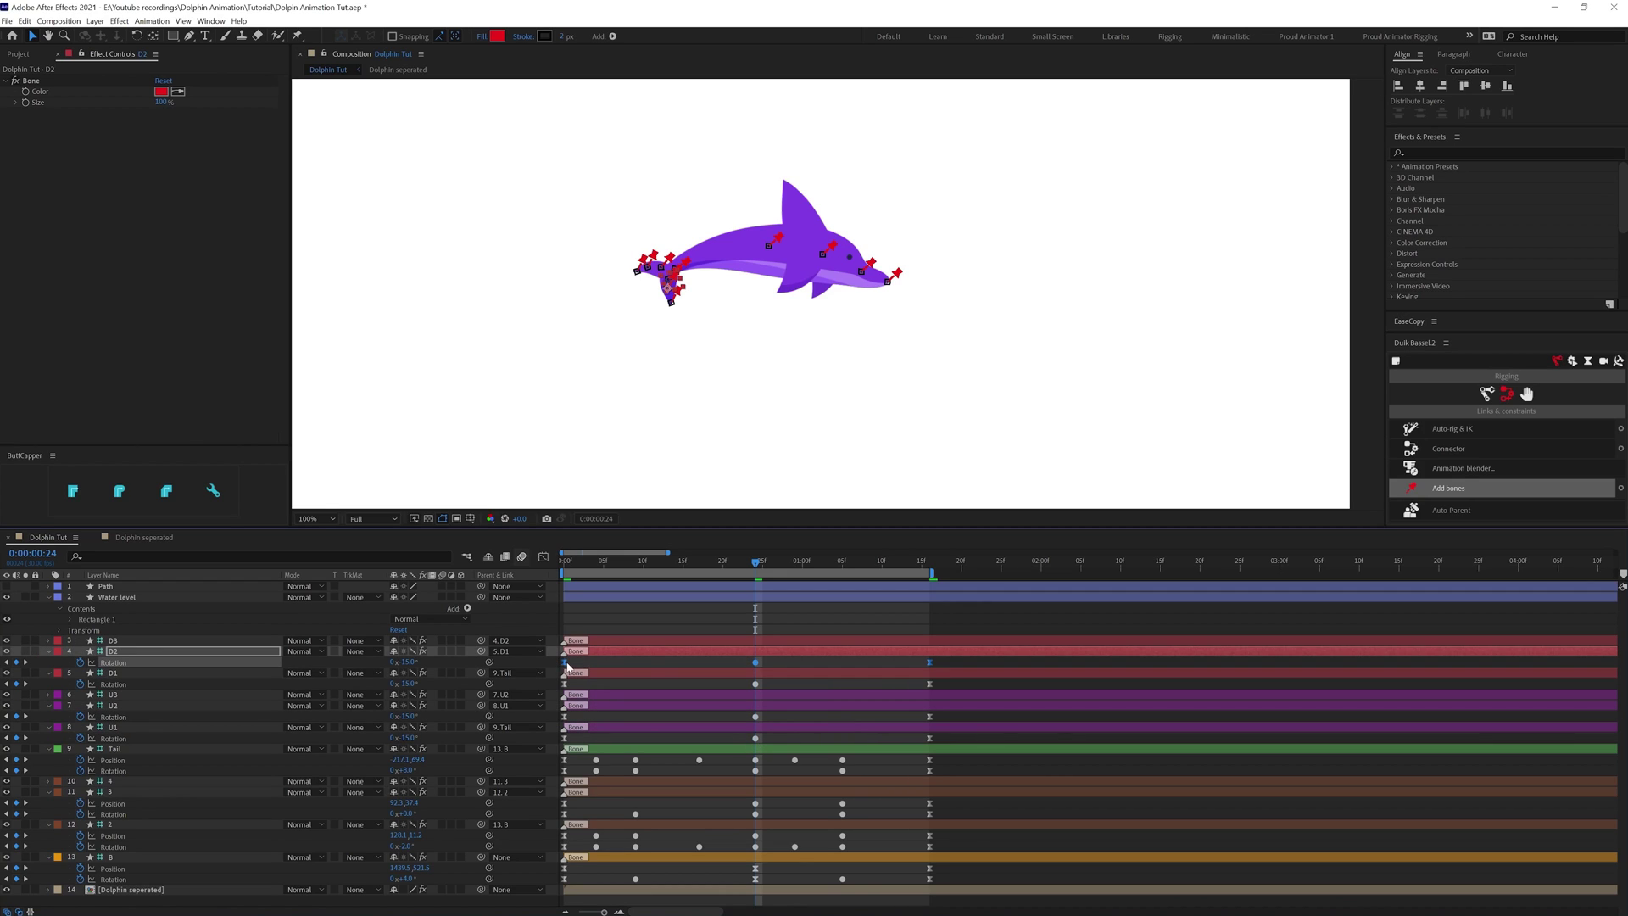
drag(950, 716, 603, 720)
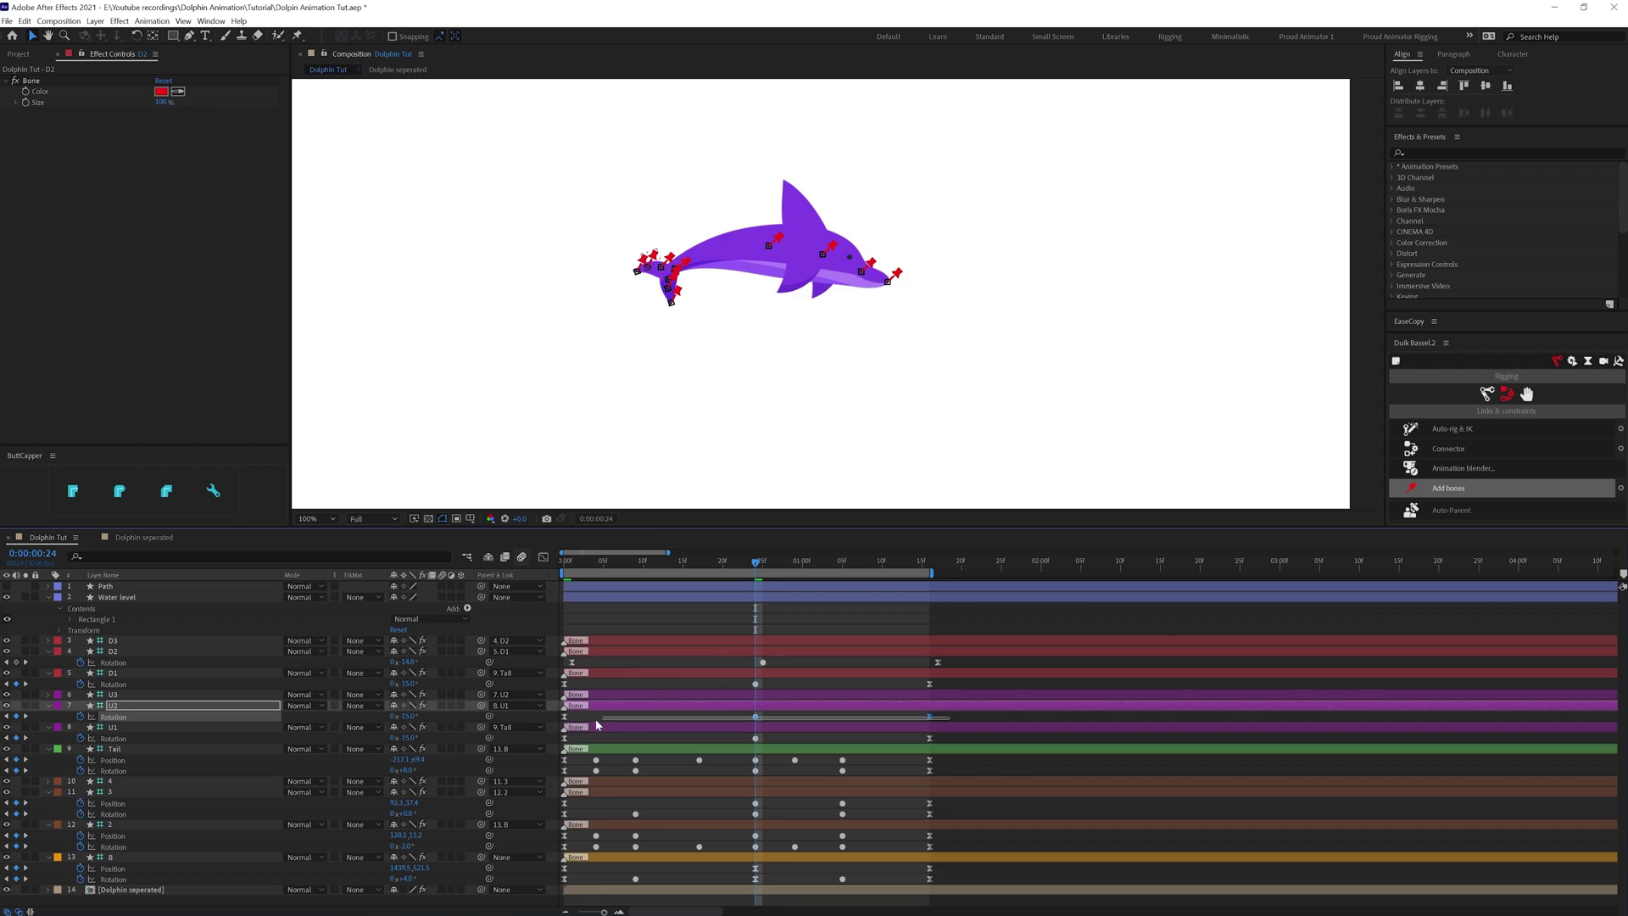
drag(960, 660, 566, 689)
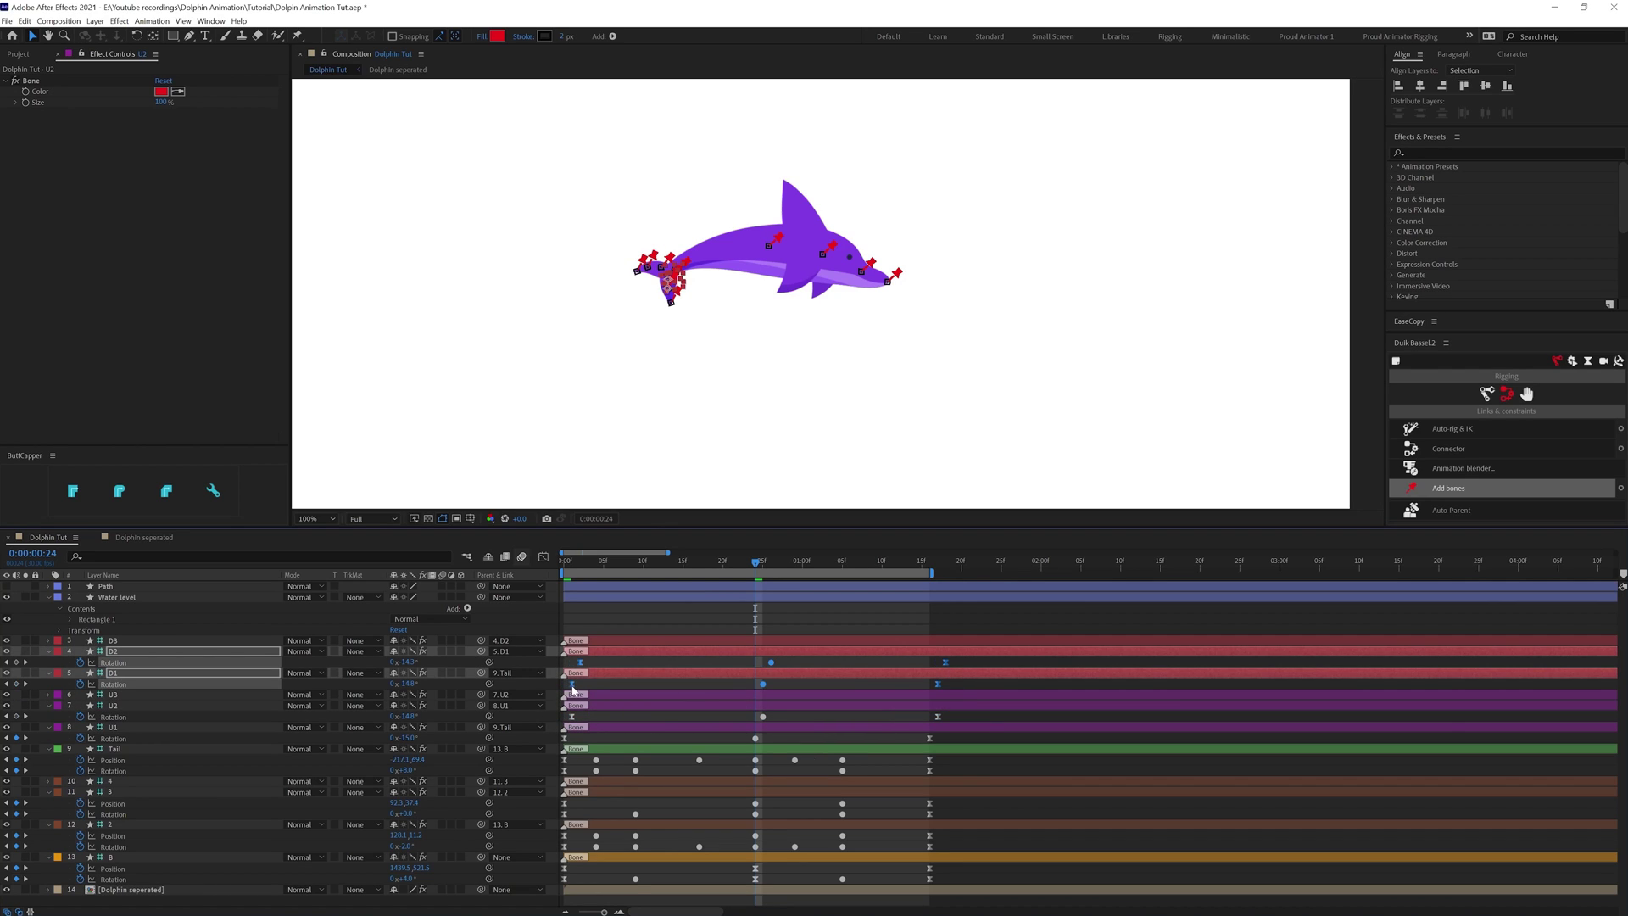
click(593, 682)
key(Home)
scroll(643, 415, down, 1)
key(space)
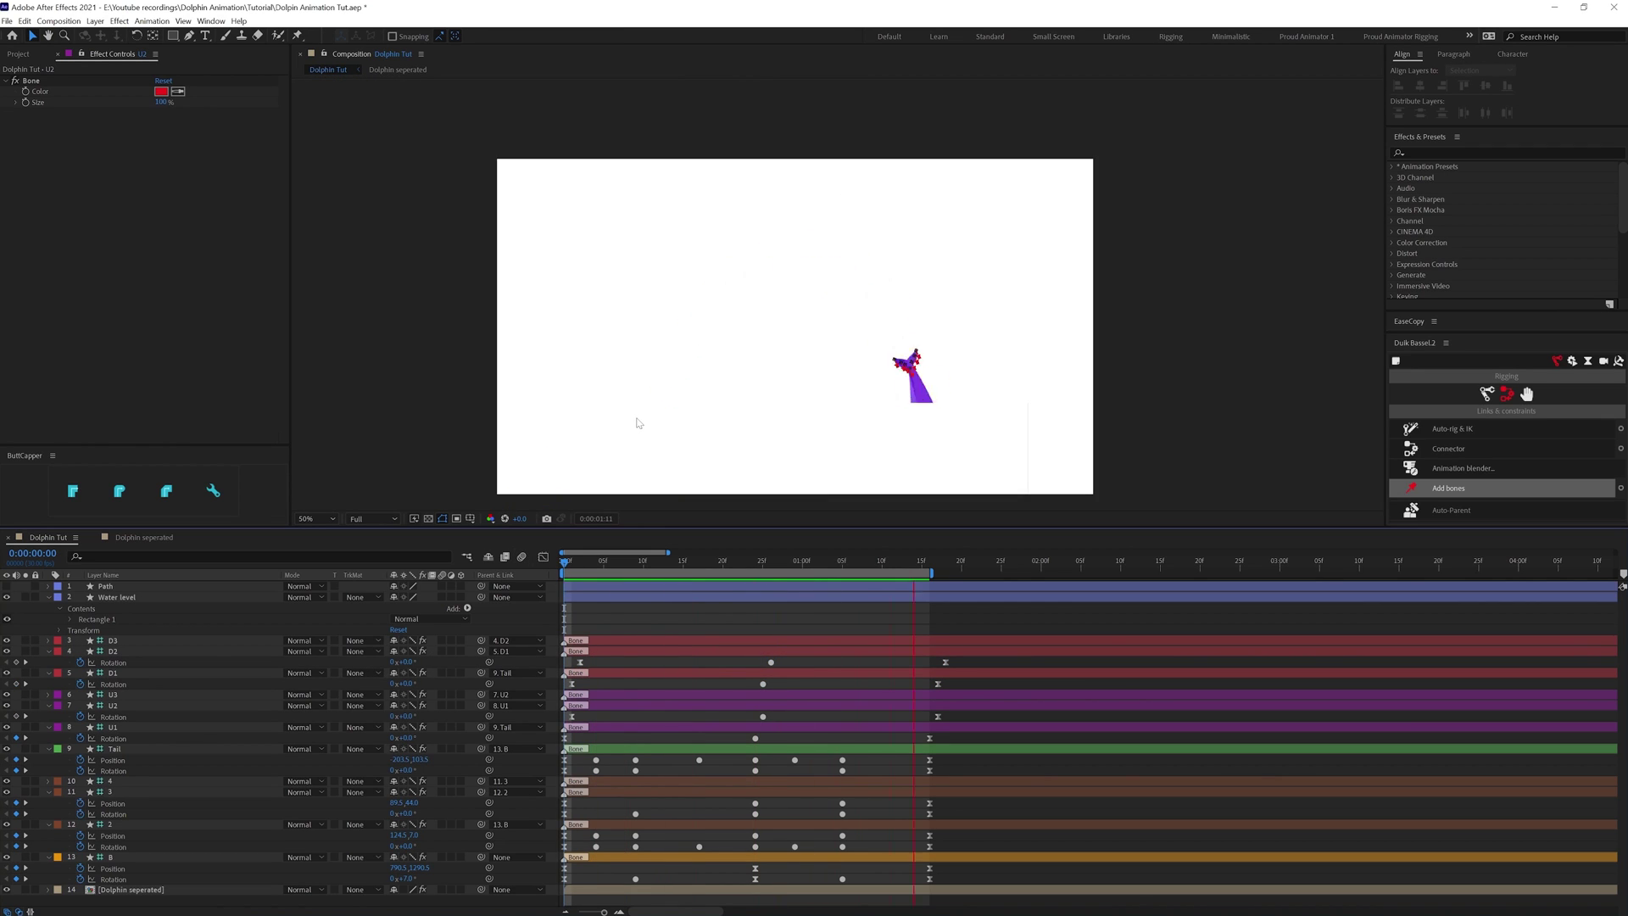